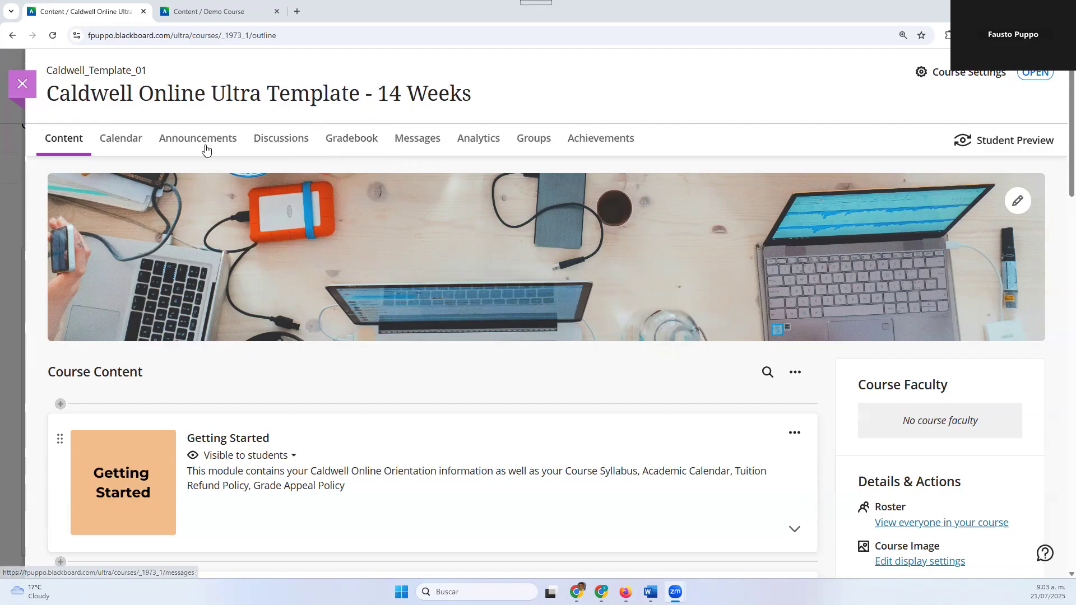
Open the course gradebook and view its overview of work that needs grading and posting
click(345, 143)
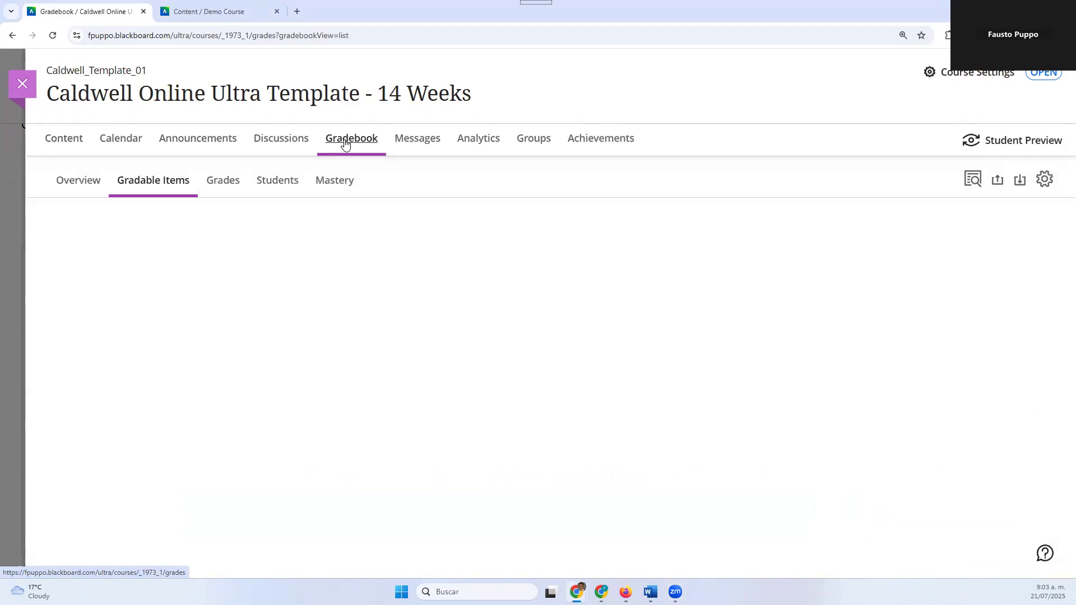
click(94, 189)
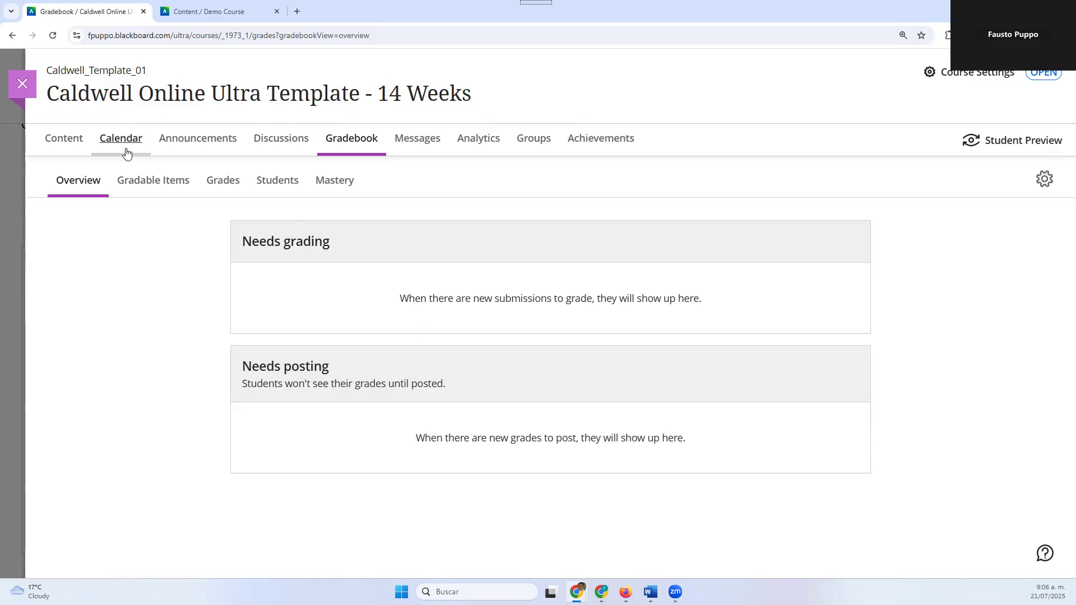
Examine the full list of gradable items, checking their categories, due dates and grading statuses
click(175, 189)
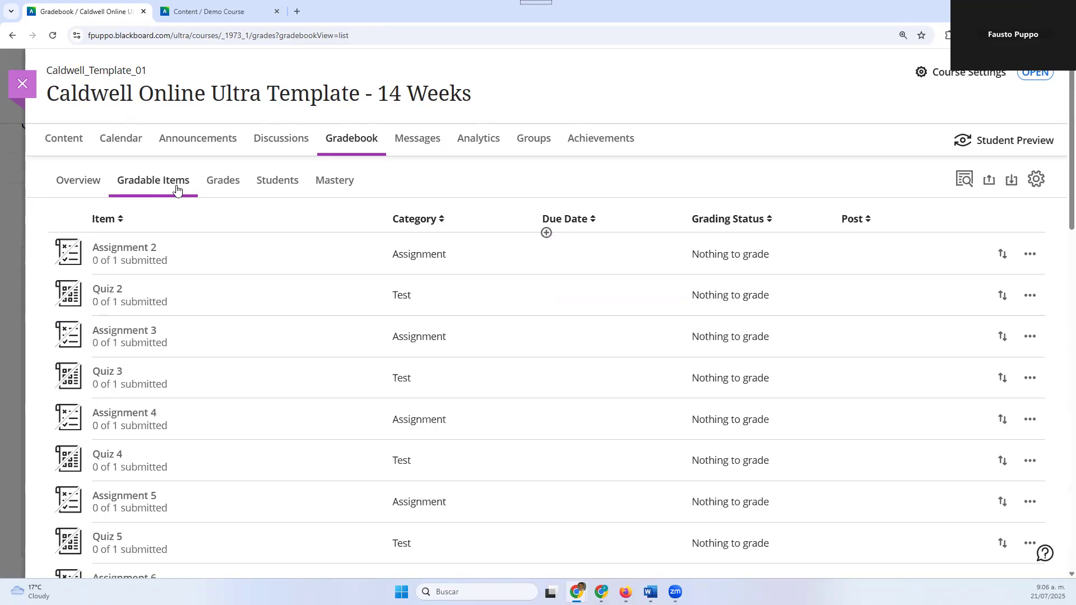
scroll(179, 384, down, 5)
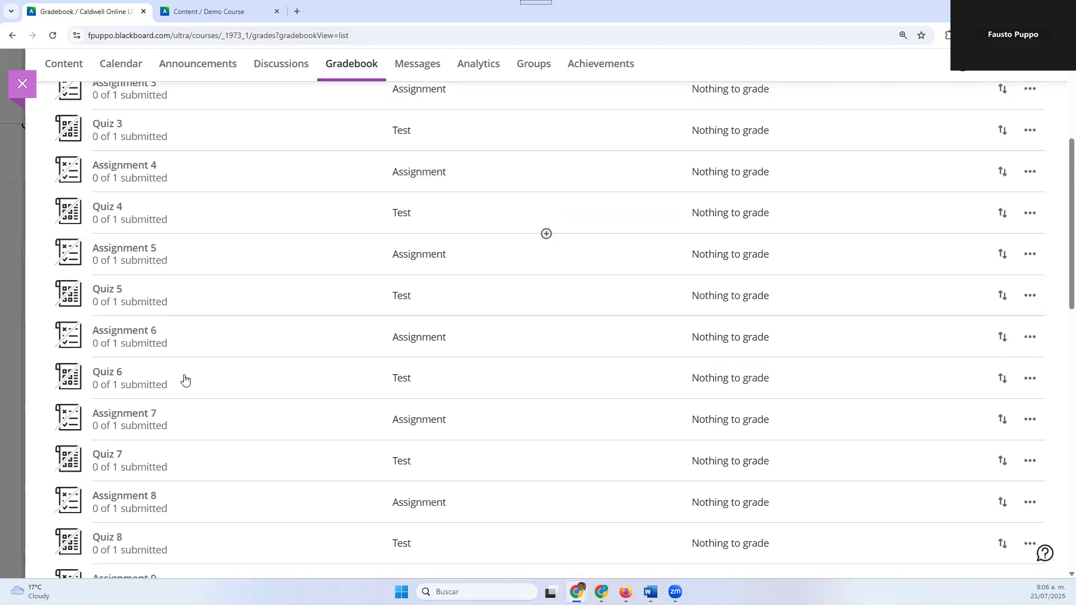
scroll(185, 379, down, 1)
scroll(185, 384, down, 6)
scroll(185, 385, down, 5)
scroll(184, 381, down, 3)
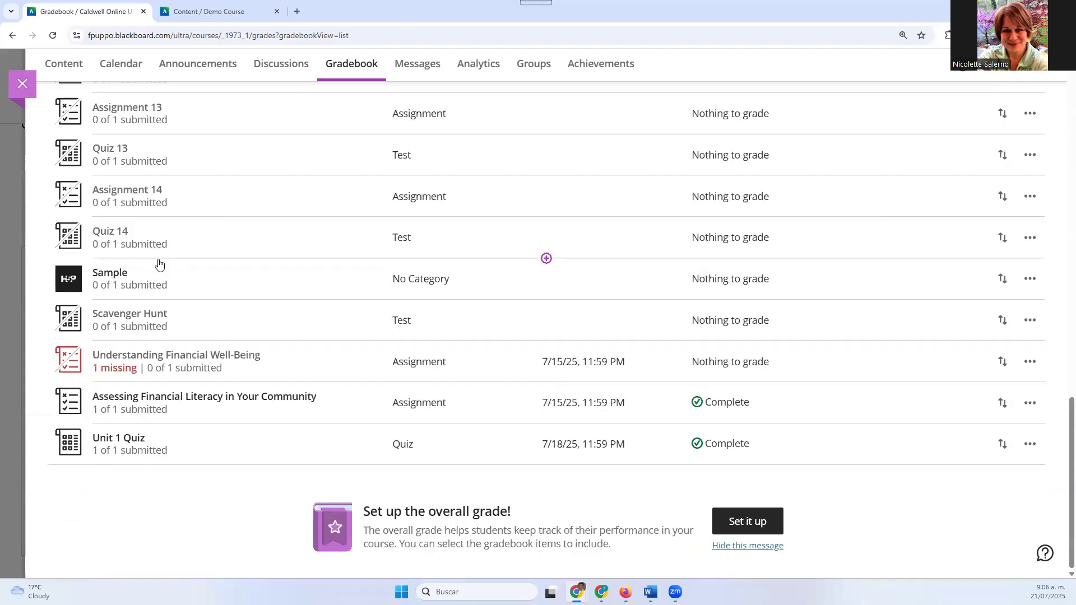
scroll(222, 288, up, 8)
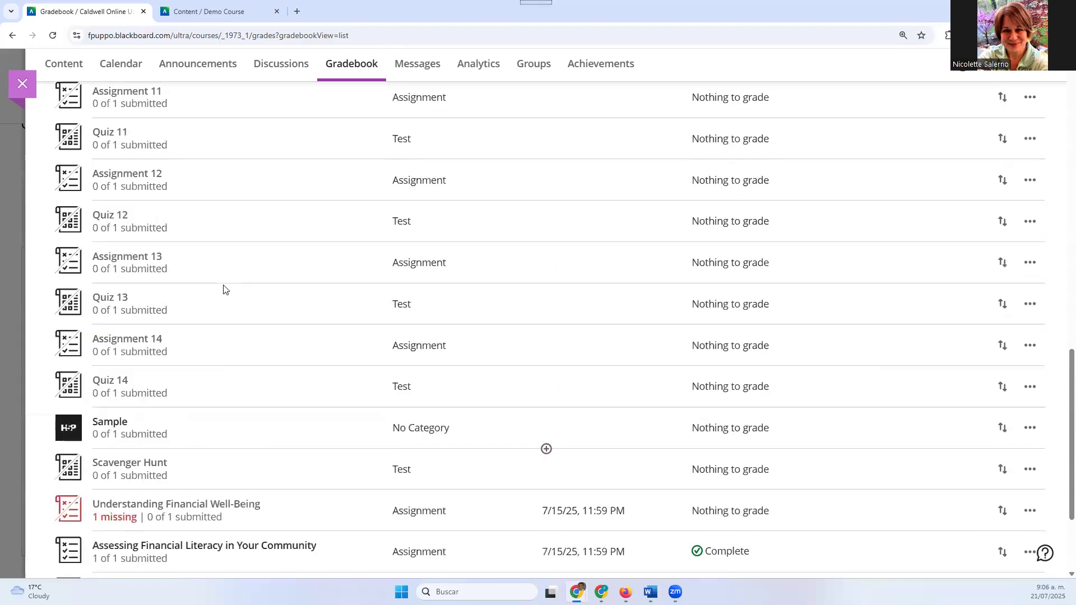
scroll(222, 288, up, 10)
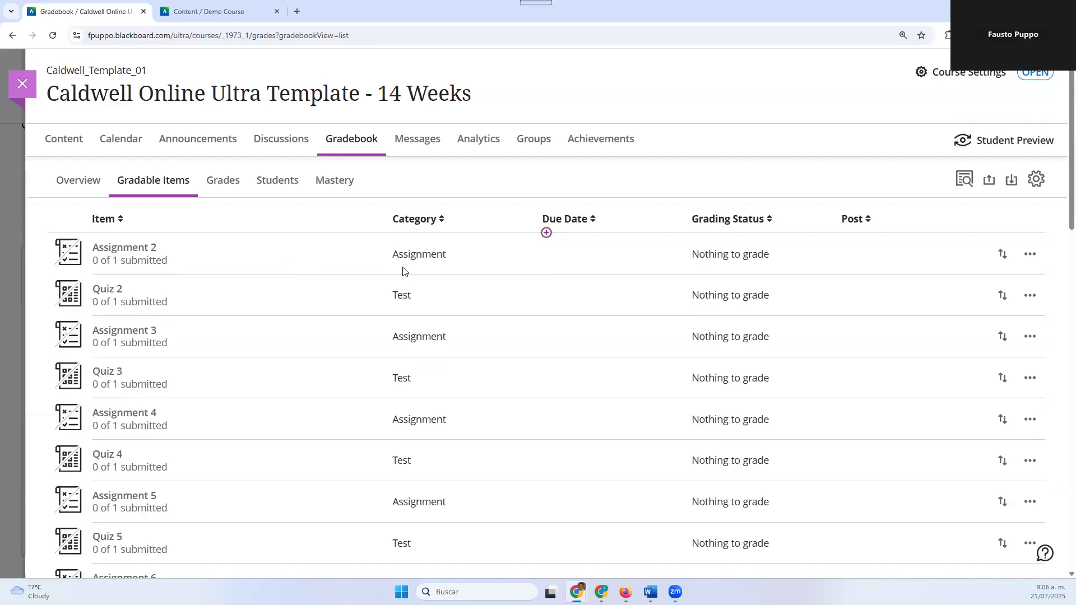
scroll(403, 269, down, 2)
scroll(448, 384, up, 2)
scroll(442, 381, down, 6)
scroll(442, 383, down, 7)
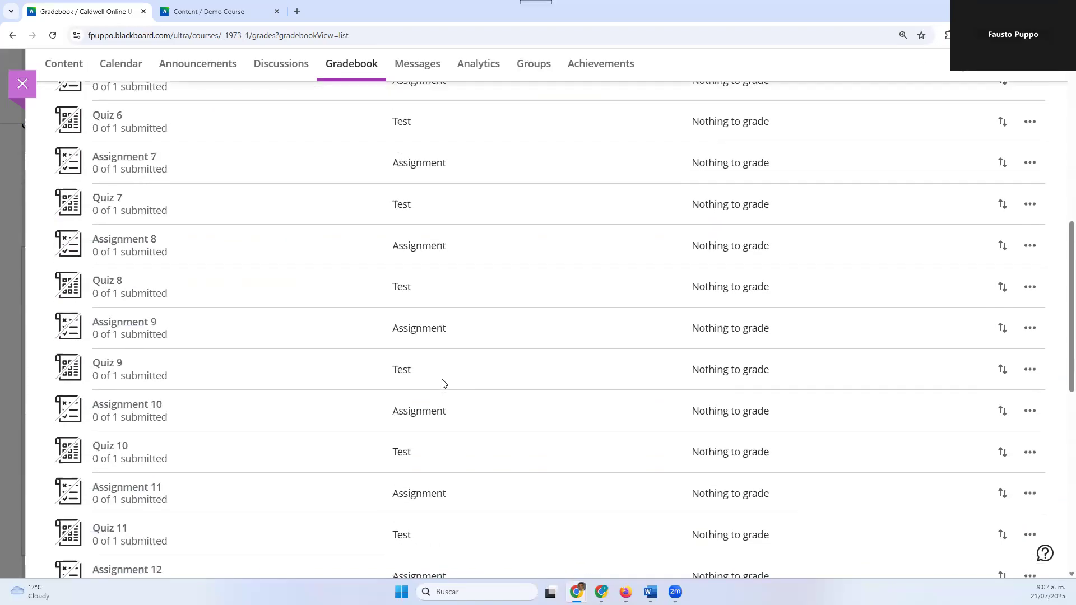
scroll(441, 385, up, 6)
scroll(440, 386, up, 7)
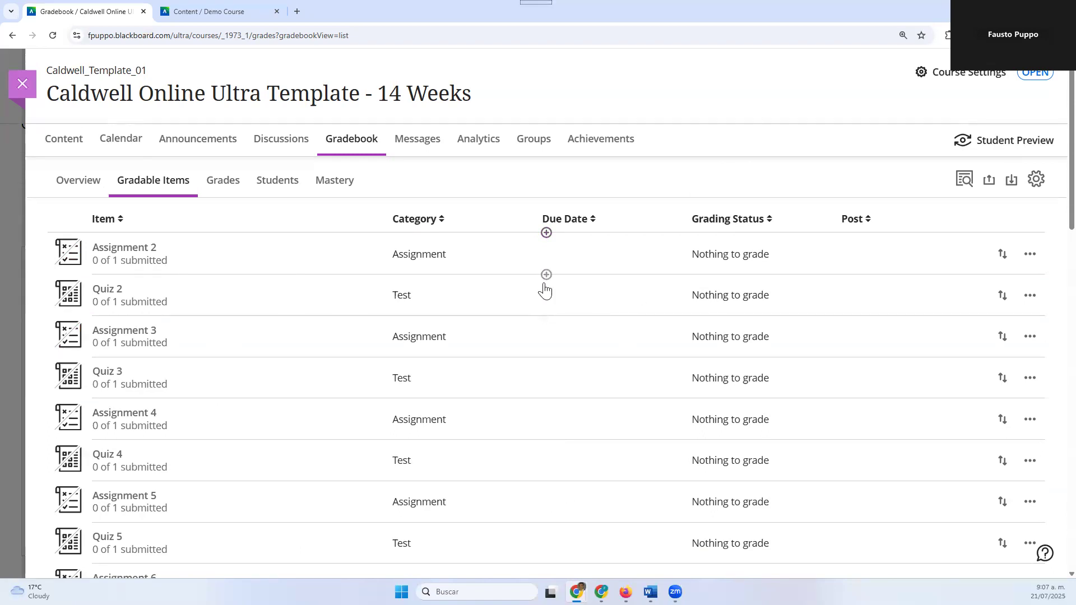
scroll(545, 314, down, 4)
scroll(568, 356, down, 14)
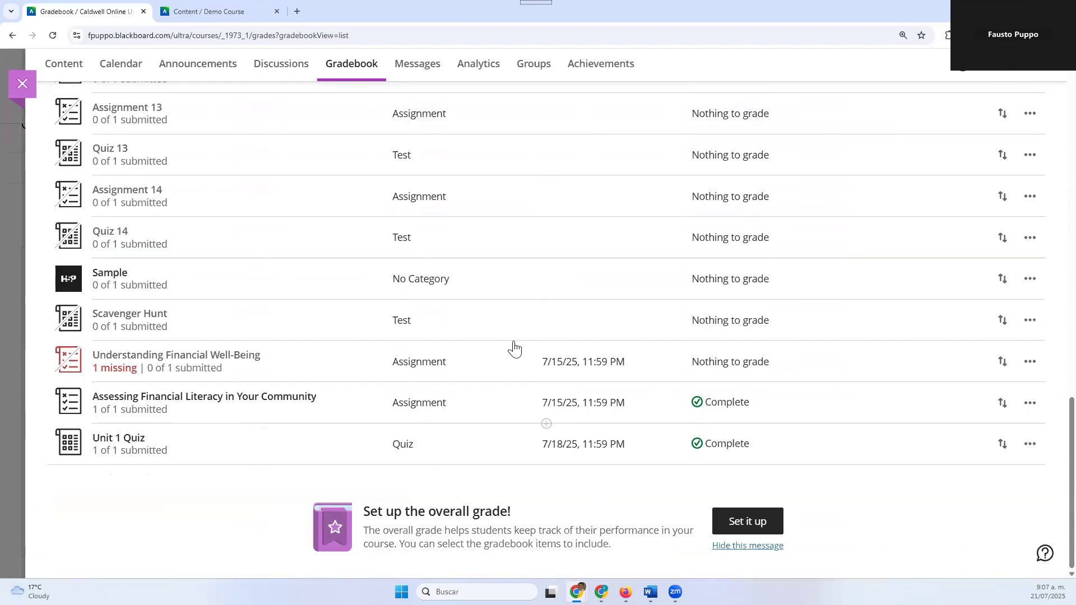
scroll(612, 262, up, 18)
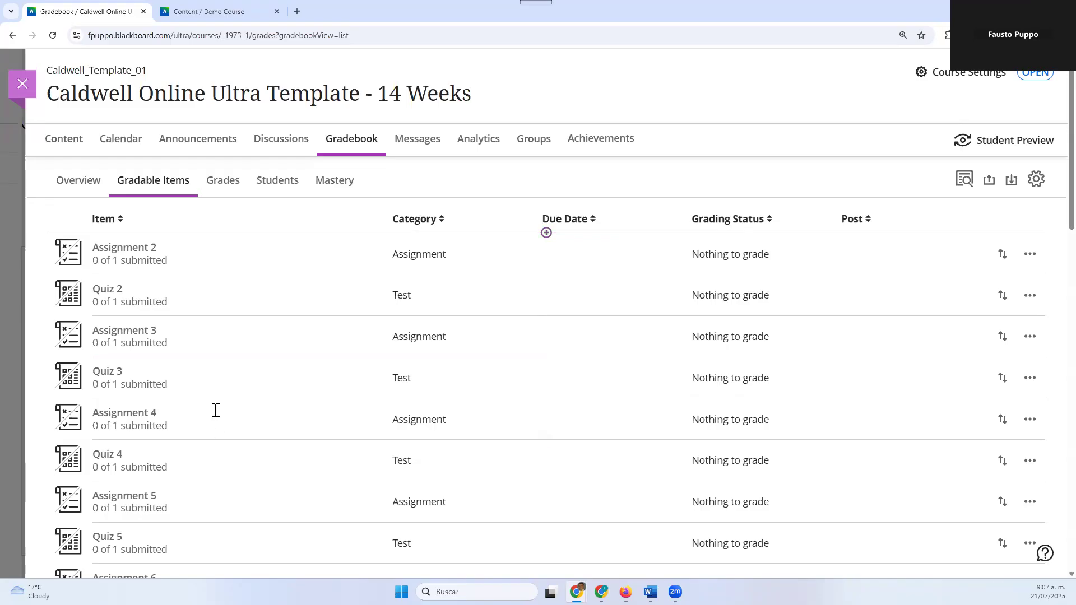
Sort the gradable items by category in ascending and descending order, and clear the category sorting
scroll(125, 255, down, 1)
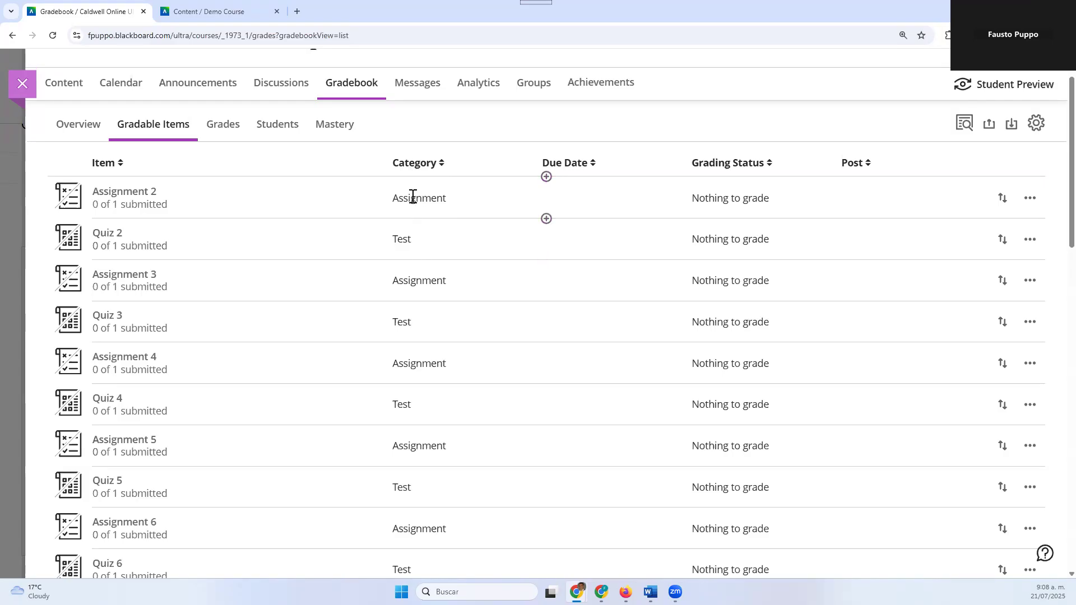
click(415, 163)
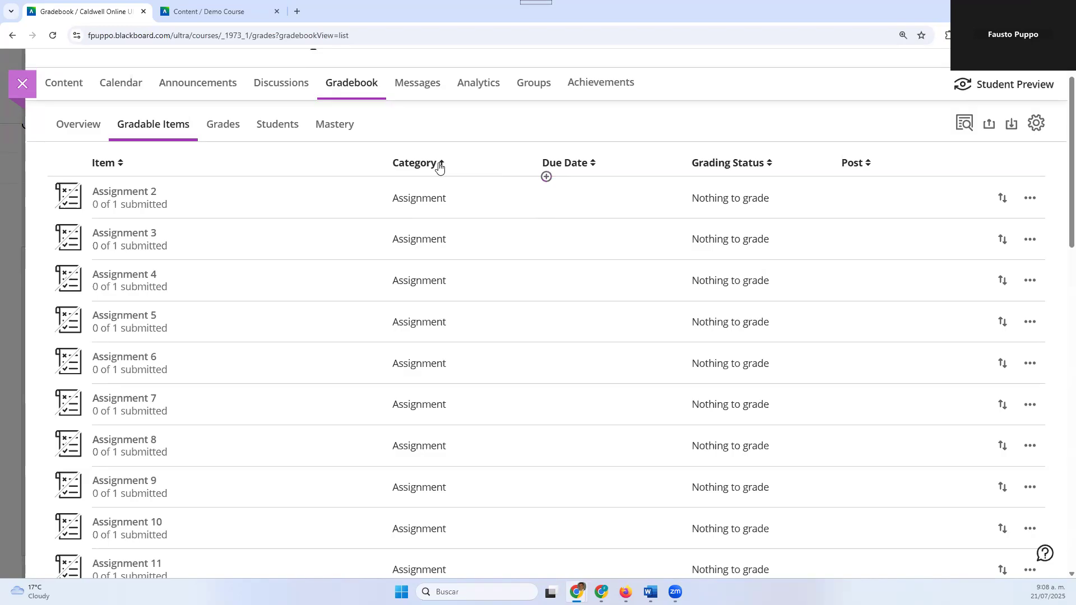
click(427, 168)
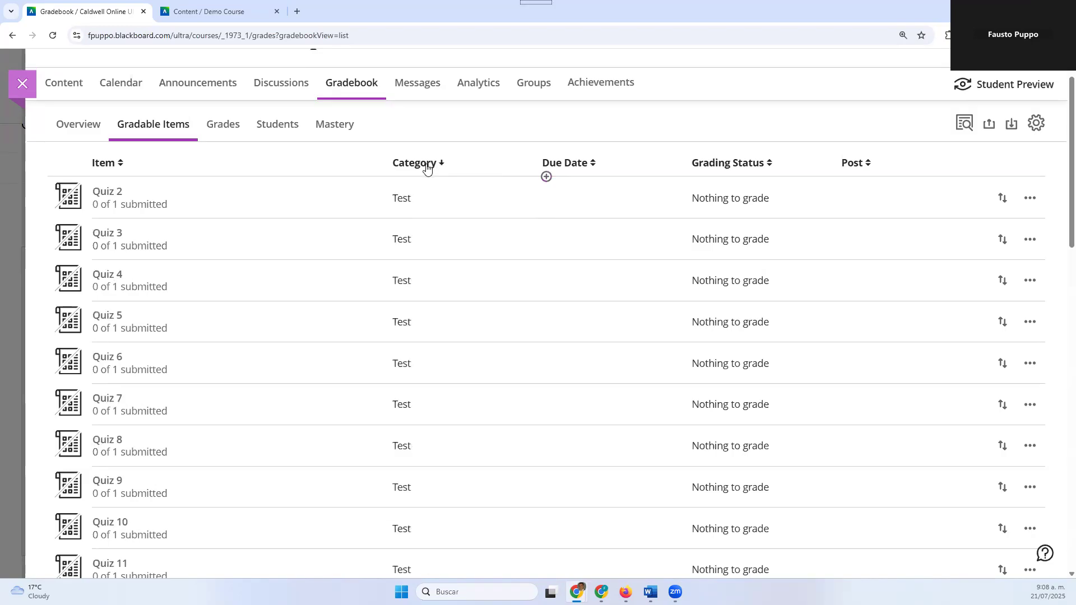
click(426, 167)
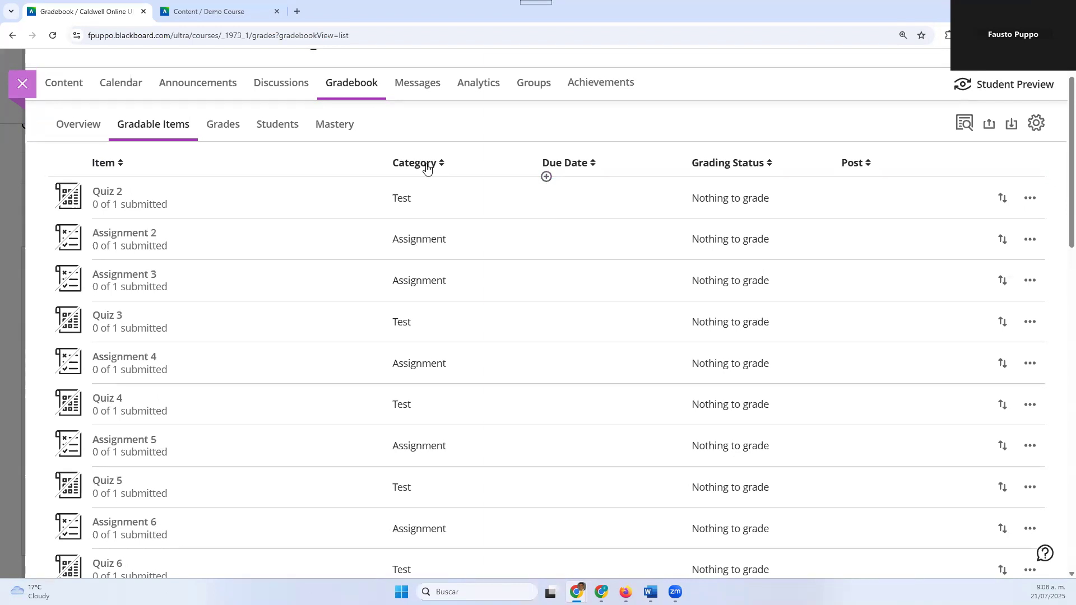
Sort the gradable items by item name in ascending and descending order, and clear the name sorting
click(107, 166)
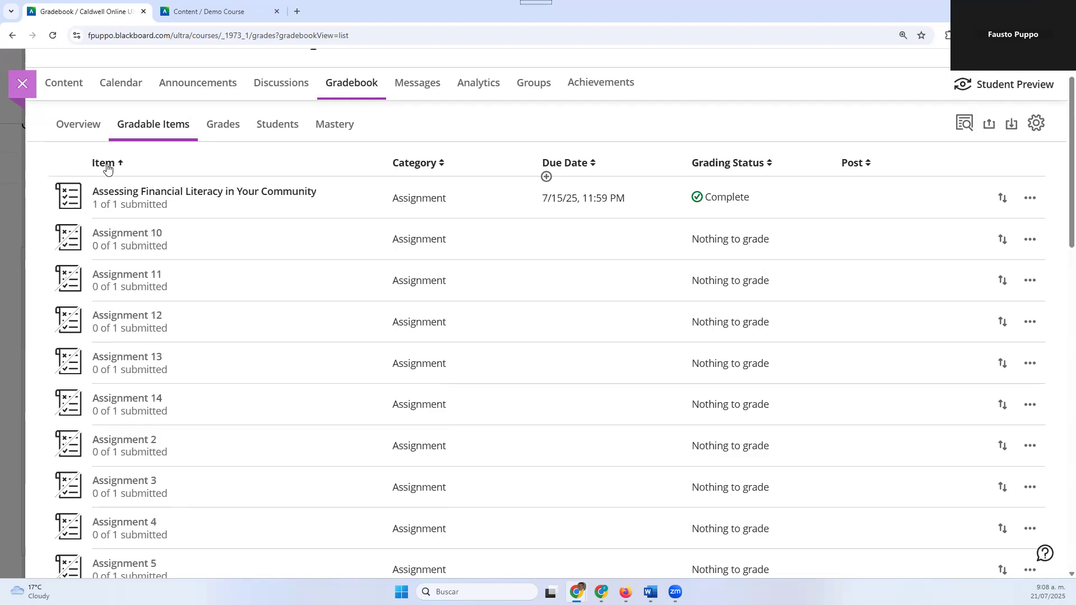
click(107, 165)
click(107, 166)
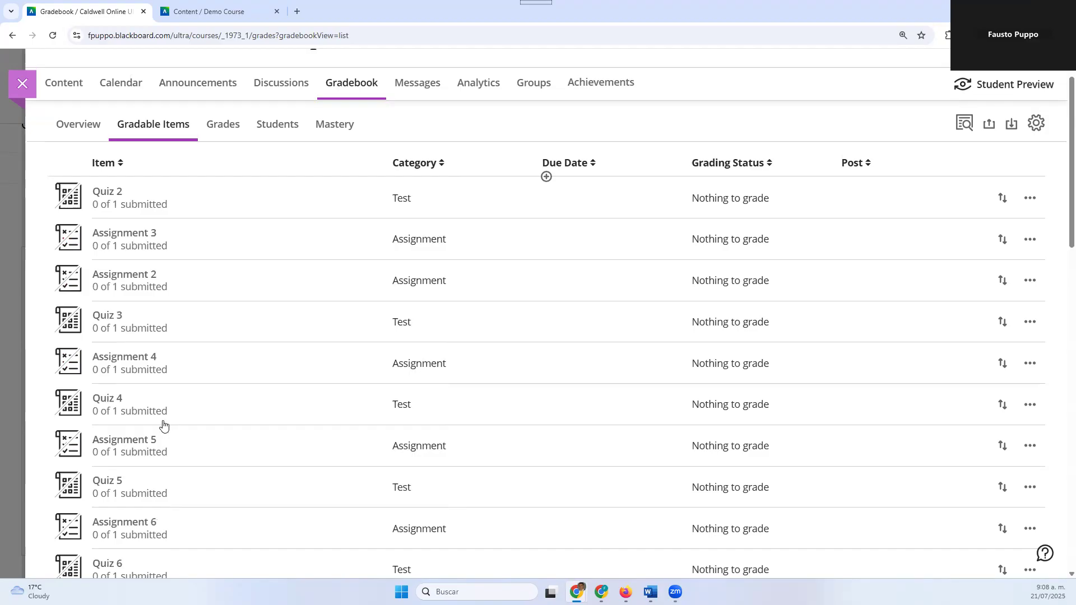
Review the order of the gradable items from Quiz 2 through Unit 1 Quiz
scroll(291, 283, down, 7)
scroll(283, 289, down, 10)
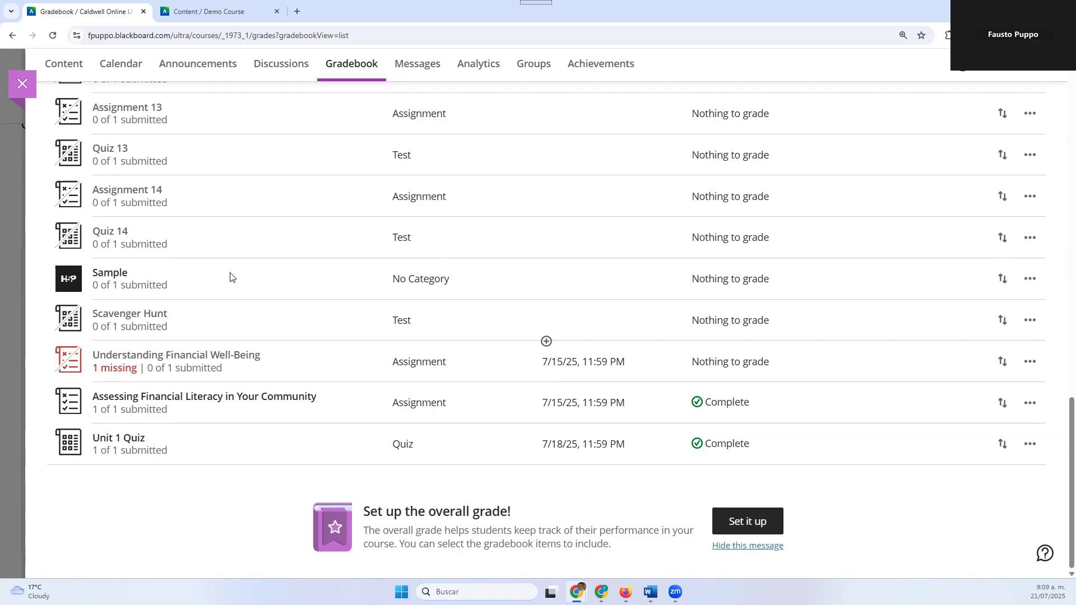
scroll(96, 353, up, 5)
scroll(95, 353, up, 15)
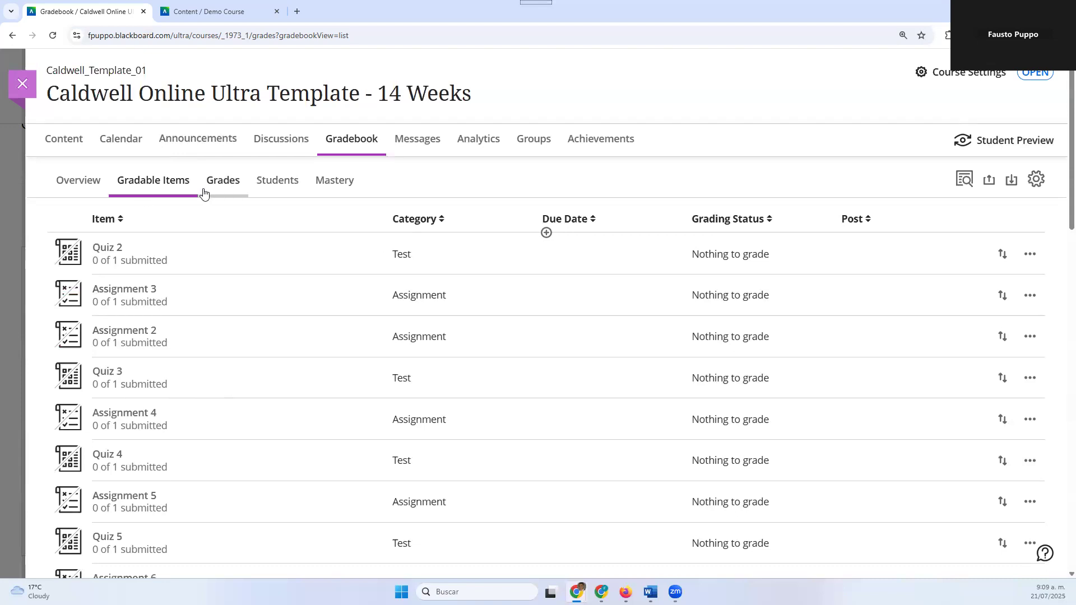
scroll(157, 425, down, 9)
scroll(156, 430, down, 8)
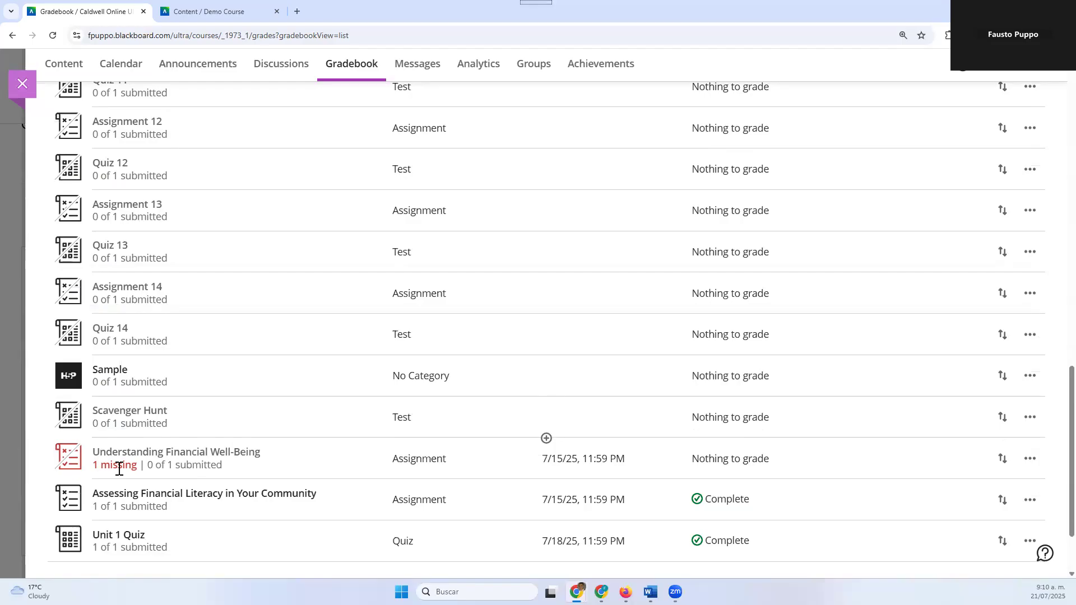
scroll(156, 451, up, 12)
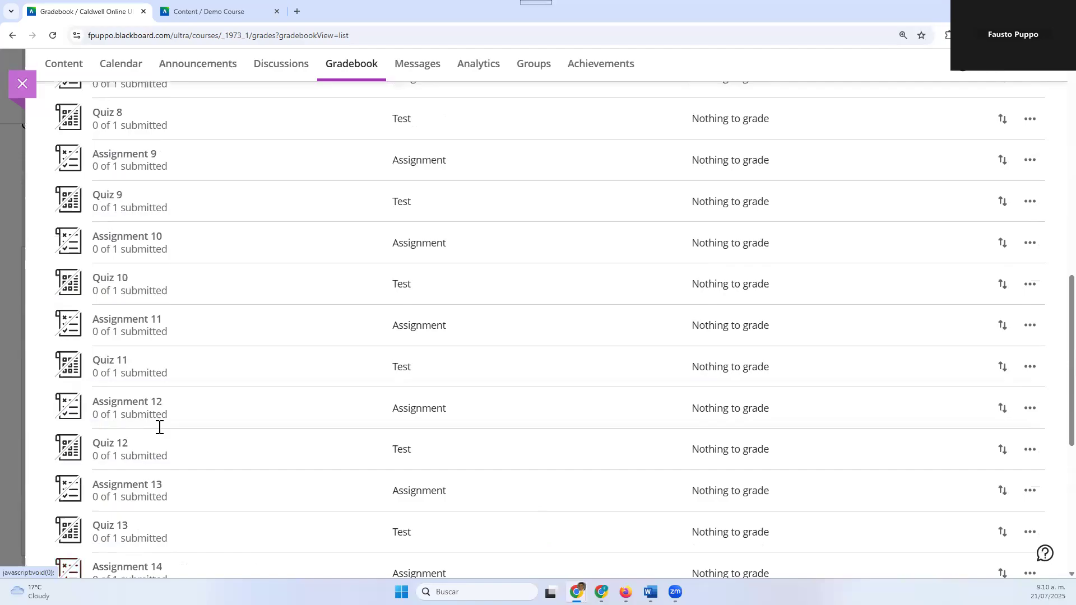
scroll(160, 426, up, 2)
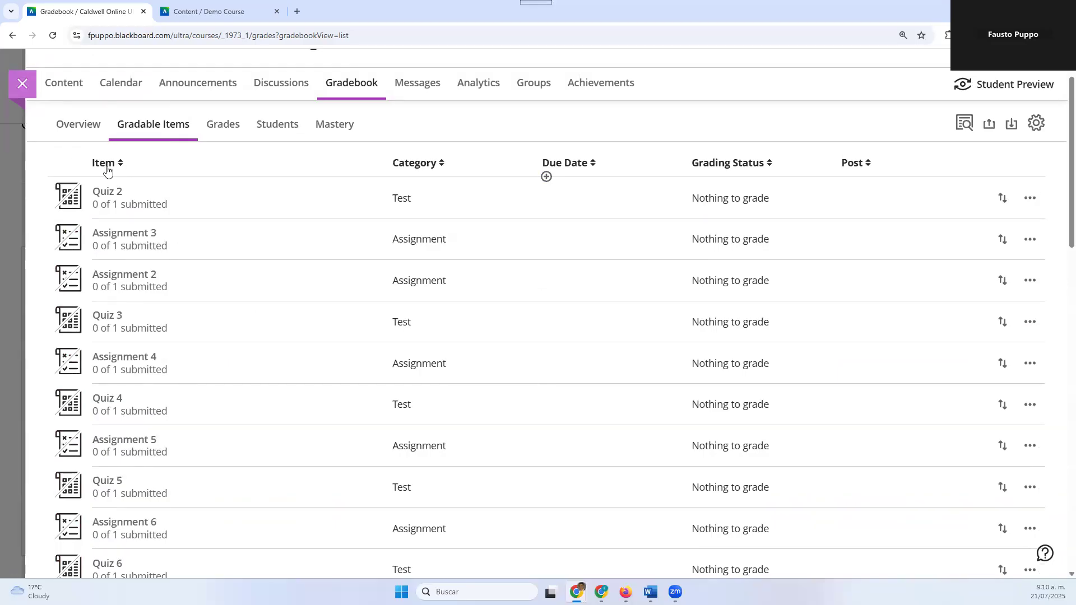
Cycle the category sorting of the gradable items twice, returning the list to its unsorted order
click(422, 173)
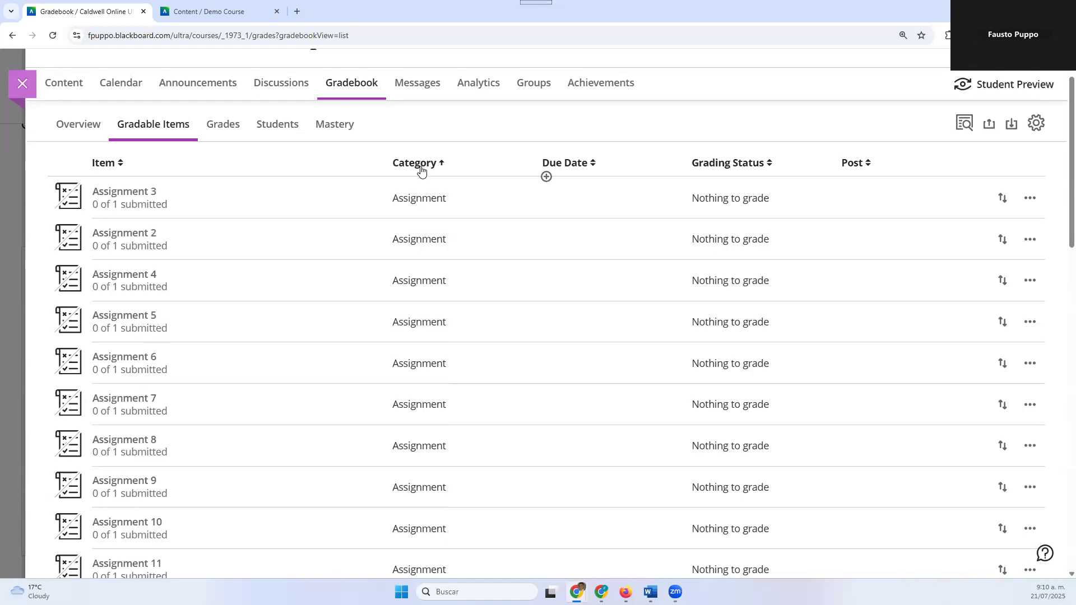
click(421, 169)
click(421, 169)
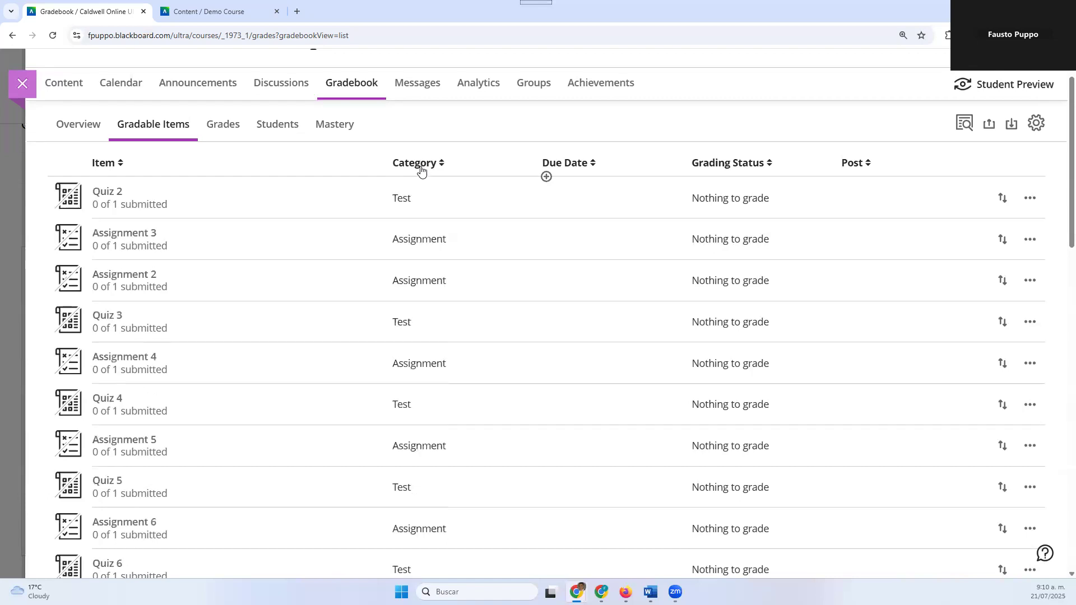
click(421, 169)
click(422, 170)
click(421, 170)
Reorder the gradable items by moving Quiz 2 directly above Quiz 3 and Quiz 4 above Assignment 4
drag(1001, 200, 994, 318)
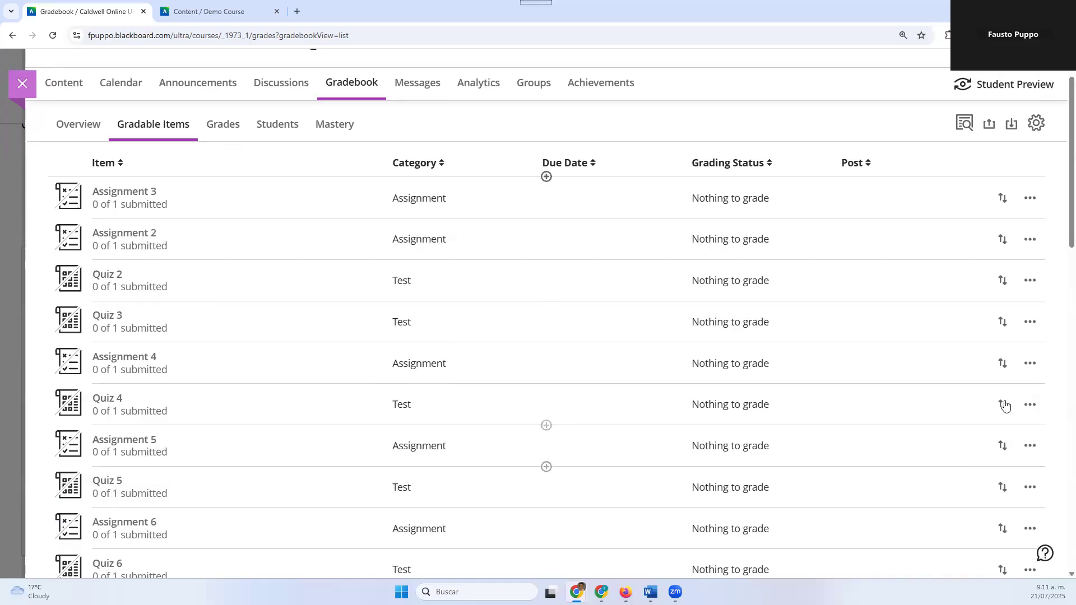
drag(1001, 403, 994, 367)
drag(1004, 408, 1007, 348)
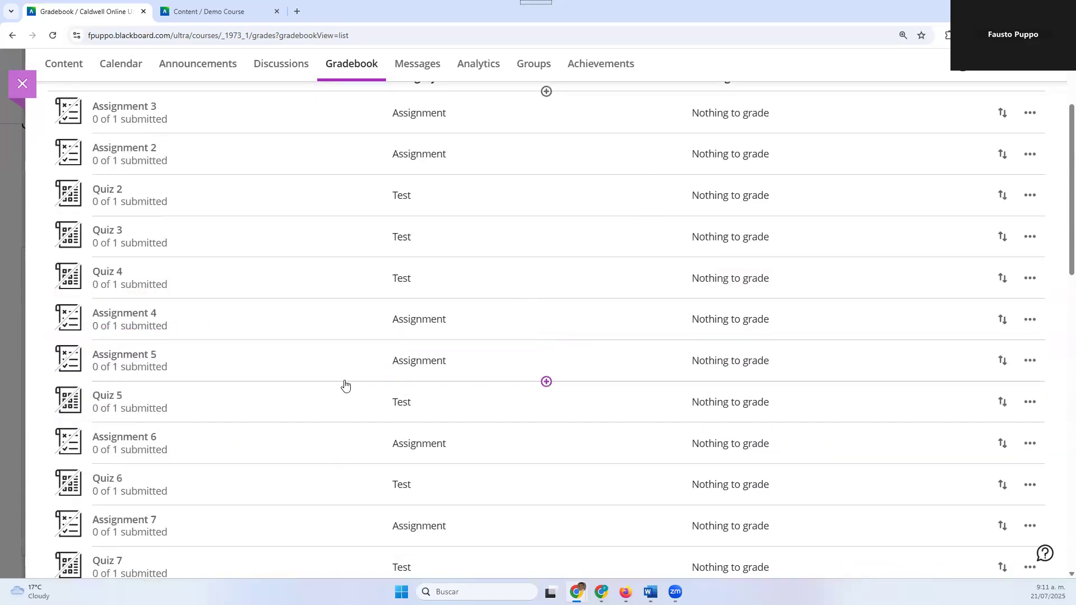
Move Quiz 5 directly below Quiz 4 in the gradable items list and review the order
scroll(644, 280, up, 3)
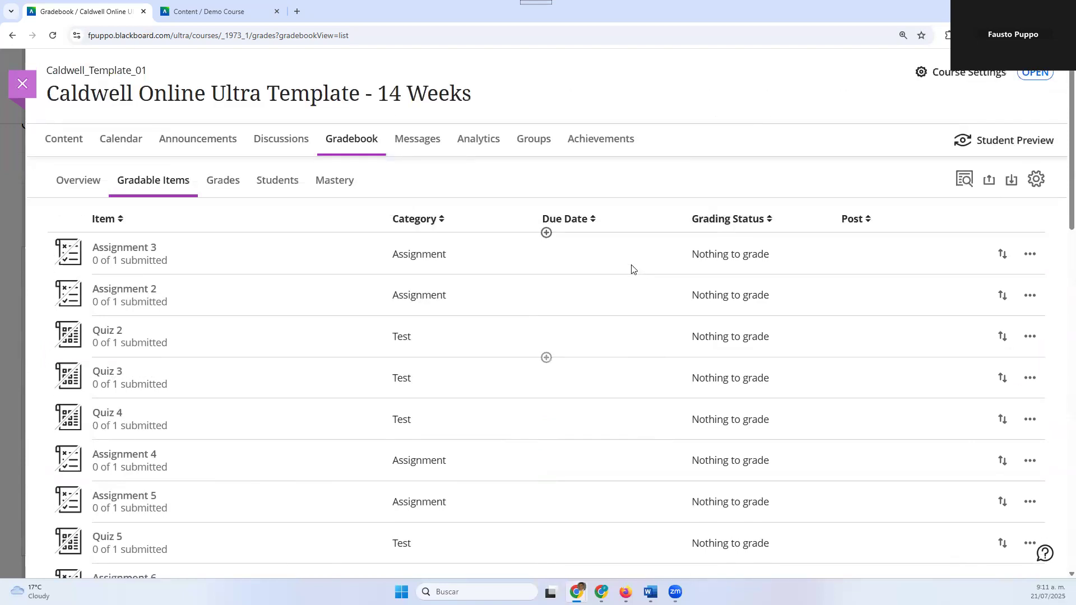
scroll(408, 333, down, 8)
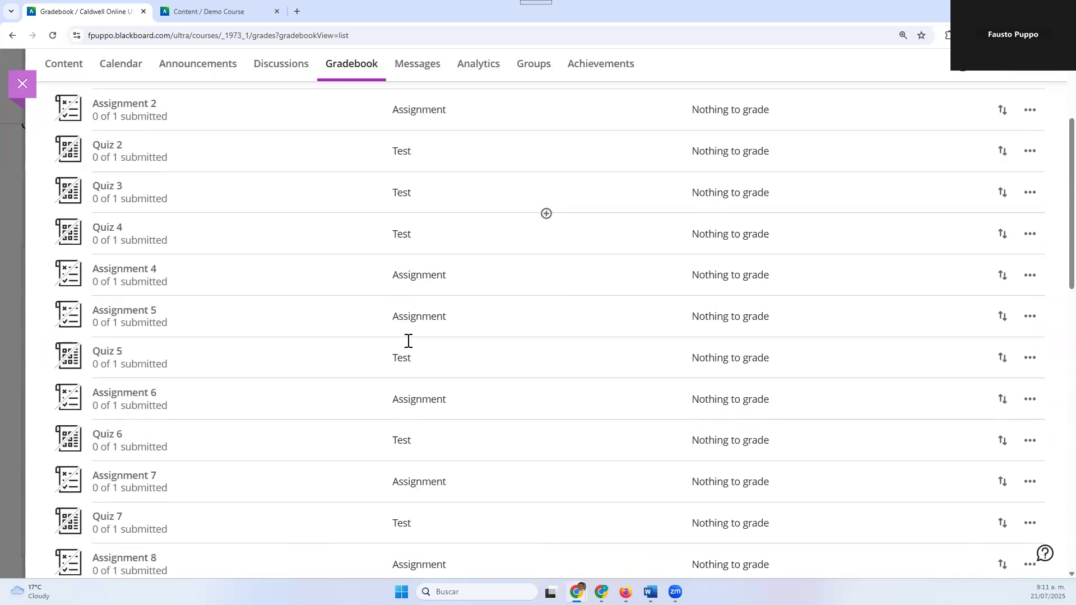
scroll(437, 353, down, 5)
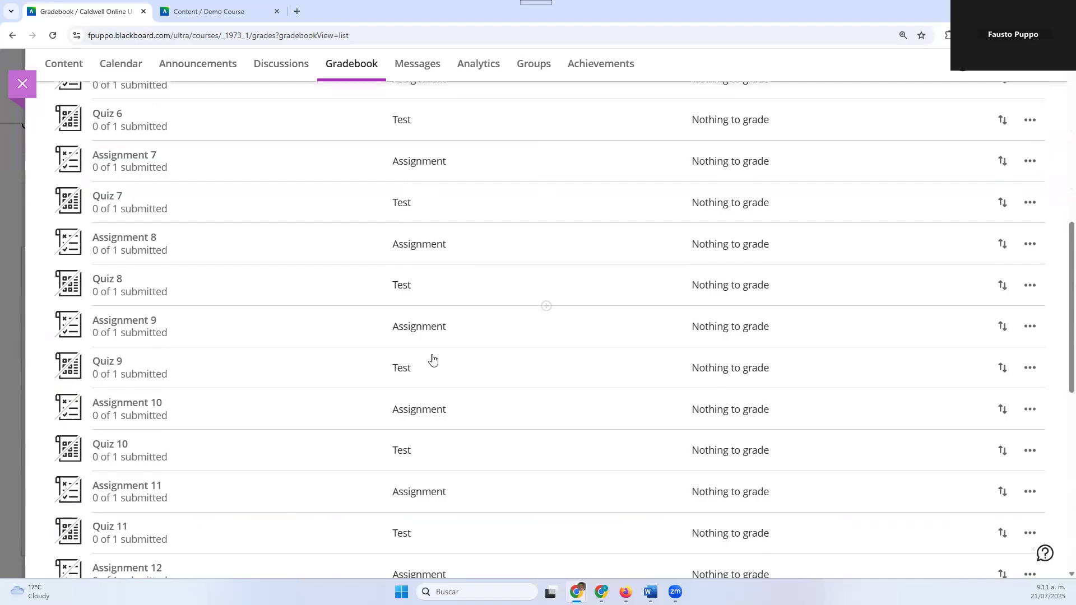
scroll(431, 360, down, 3)
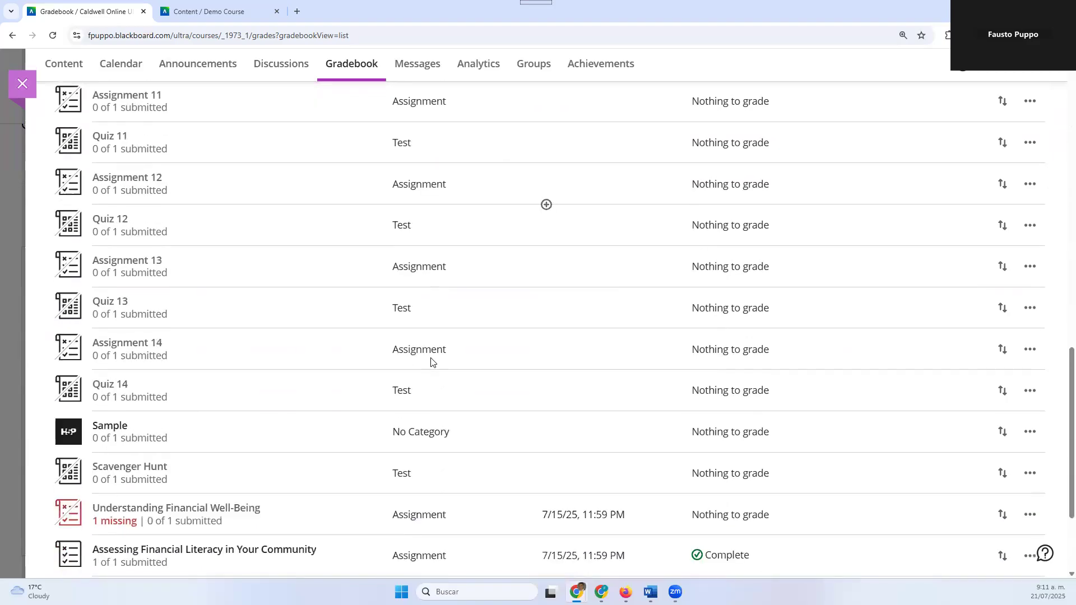
scroll(431, 360, up, 15)
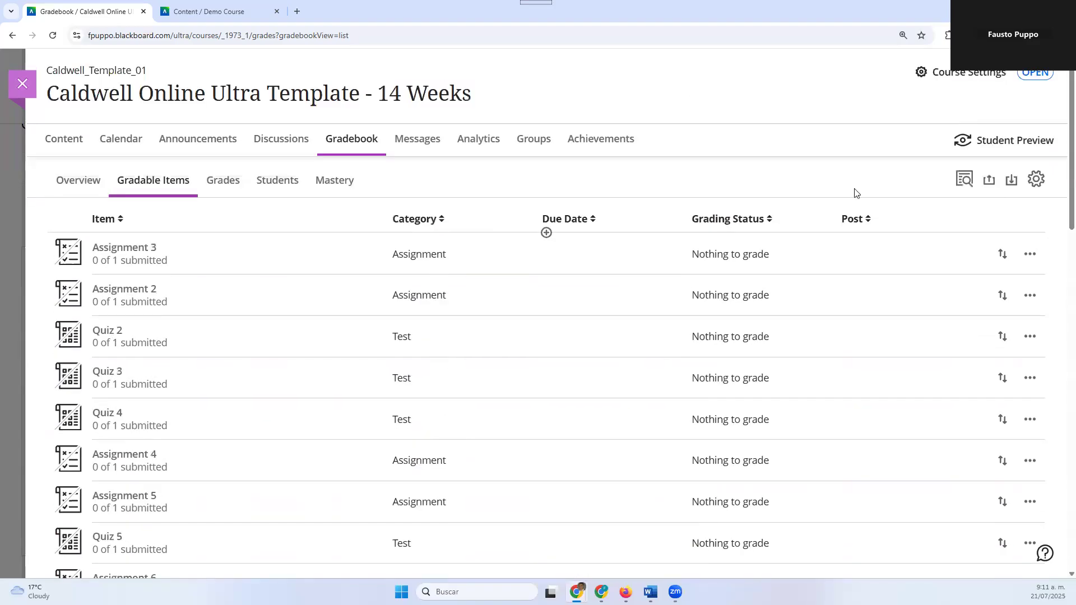
scroll(479, 259, down, 3)
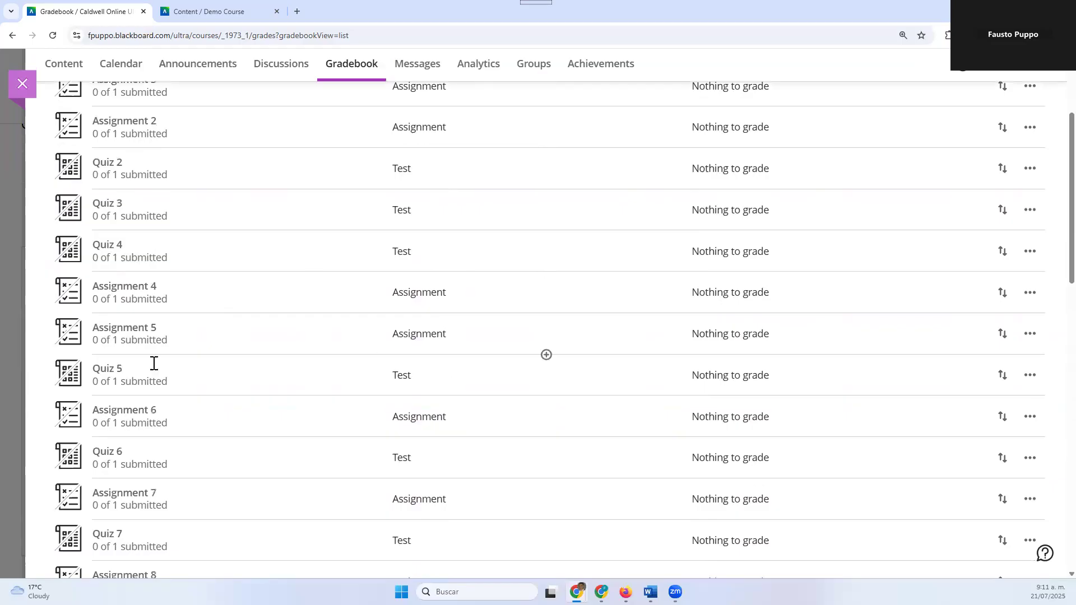
drag(1001, 375, 1001, 398)
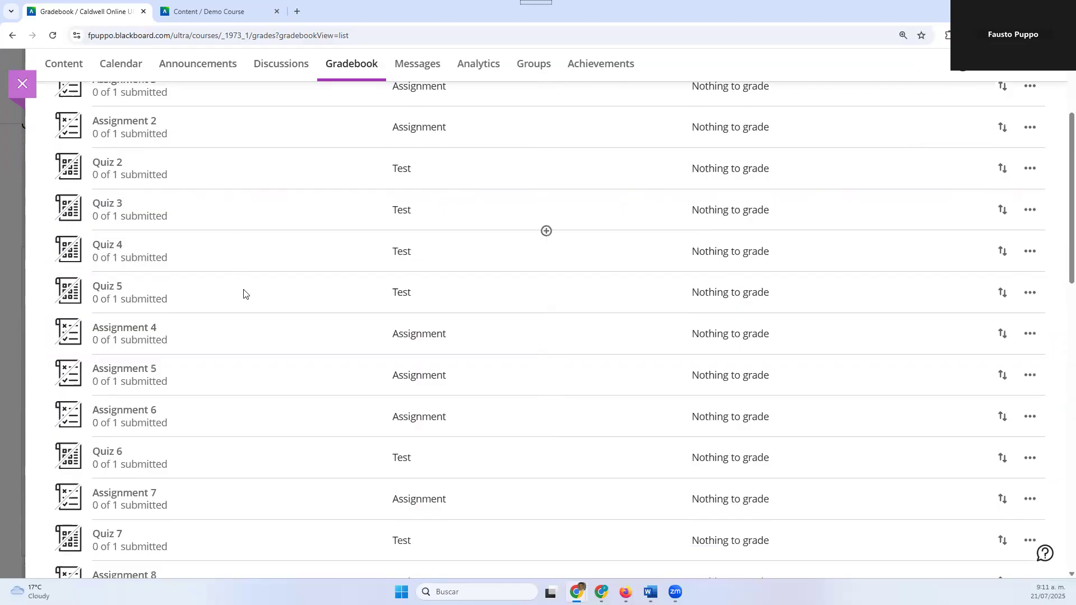
scroll(243, 294, up, 3)
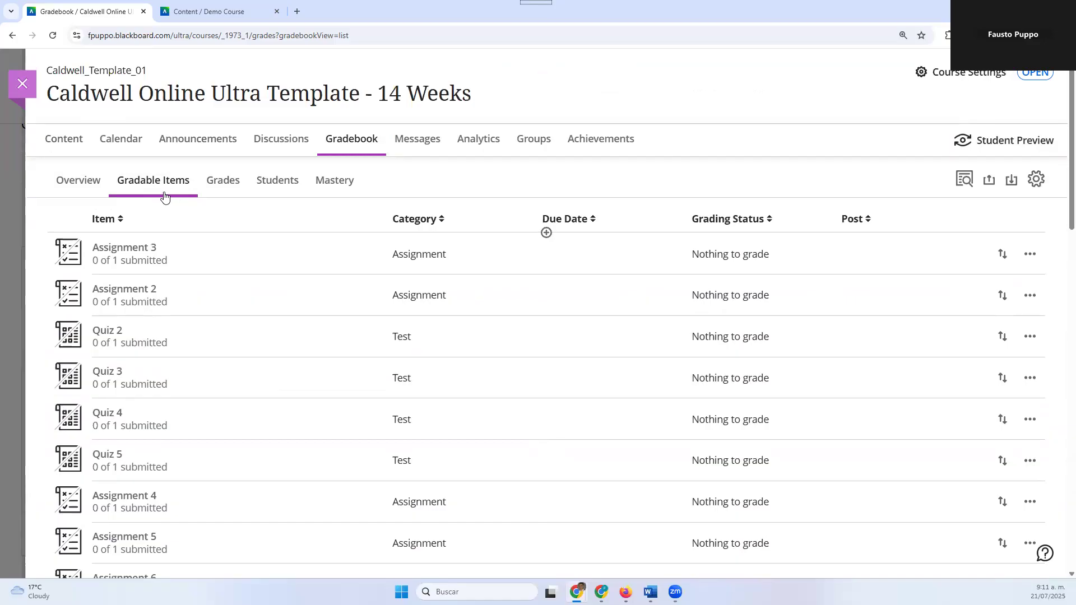
scroll(185, 353, down, 2)
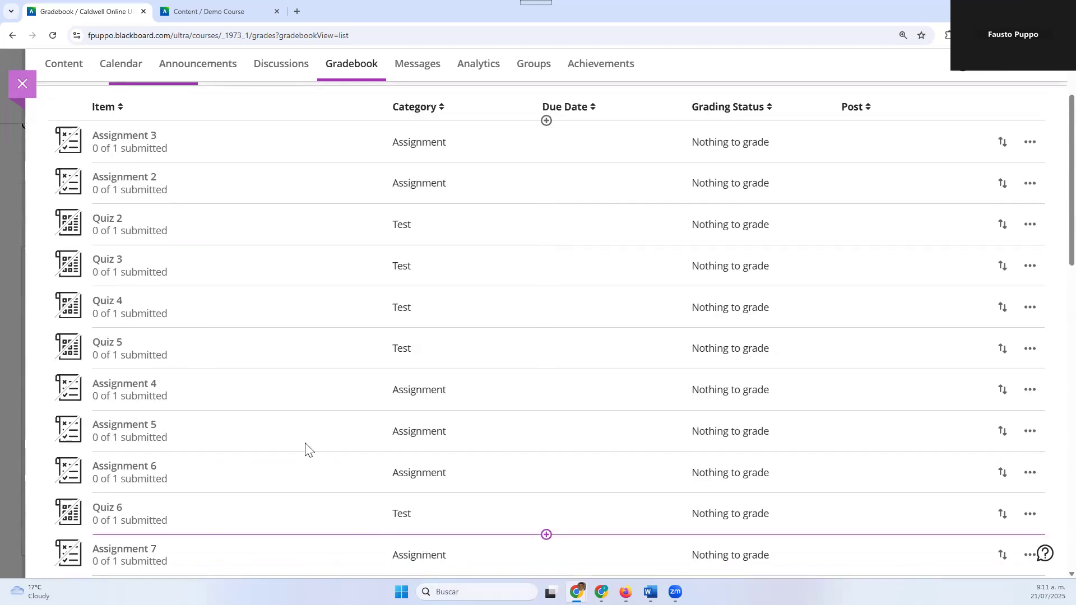
Display the available actions for Assignment 2, Quiz 5 and Quiz 9 in the gradable items list
scroll(173, 179, up, 1)
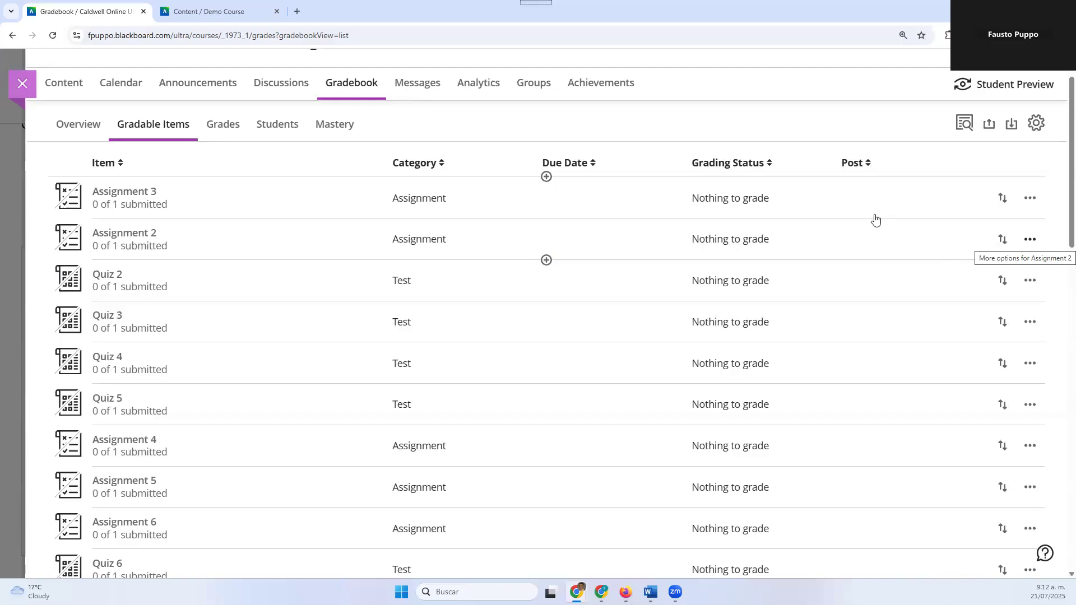
click(1035, 243)
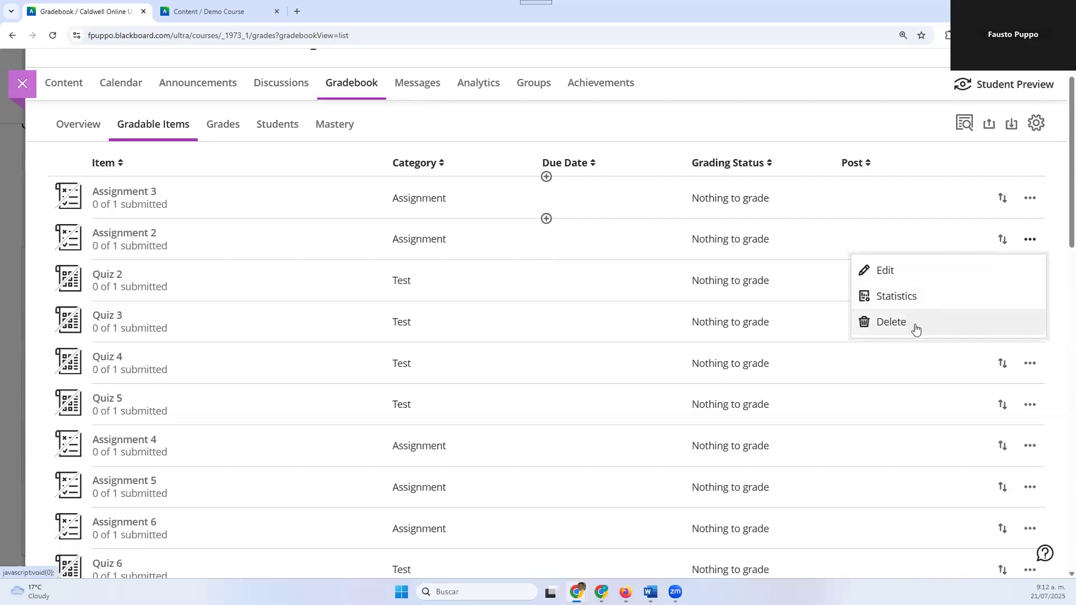
click(1029, 406)
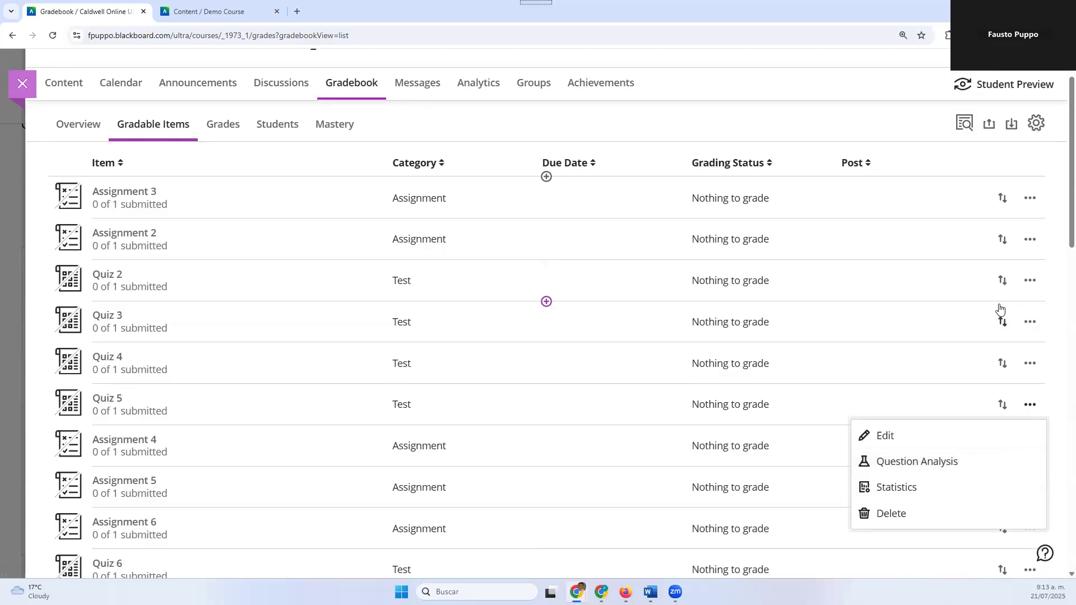
scroll(977, 471, down, 5)
drag(1003, 451, 1002, 452)
scroll(1003, 453, down, 1)
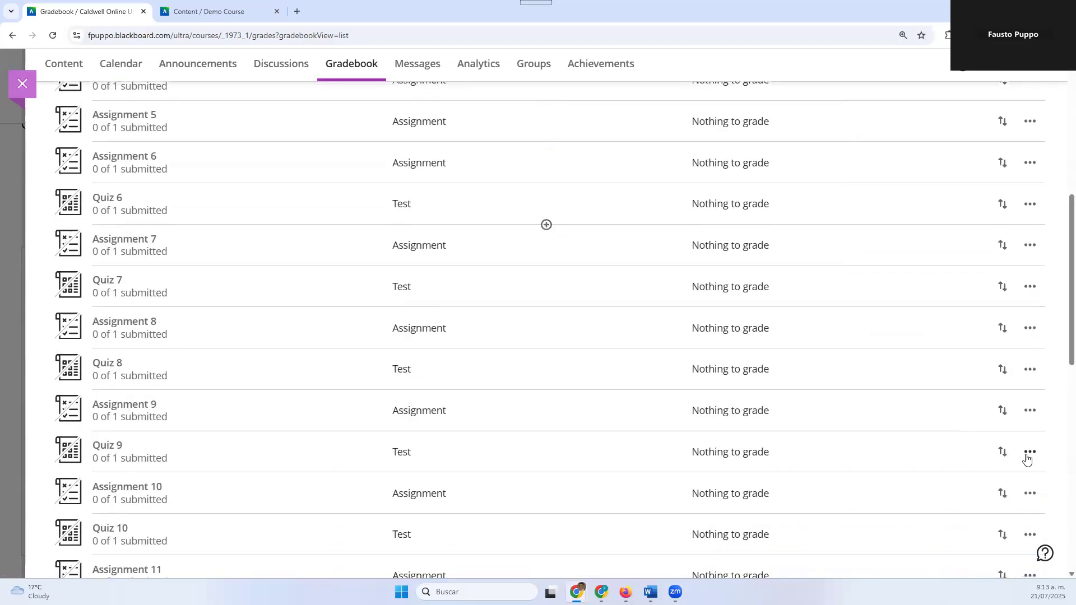
click(1029, 452)
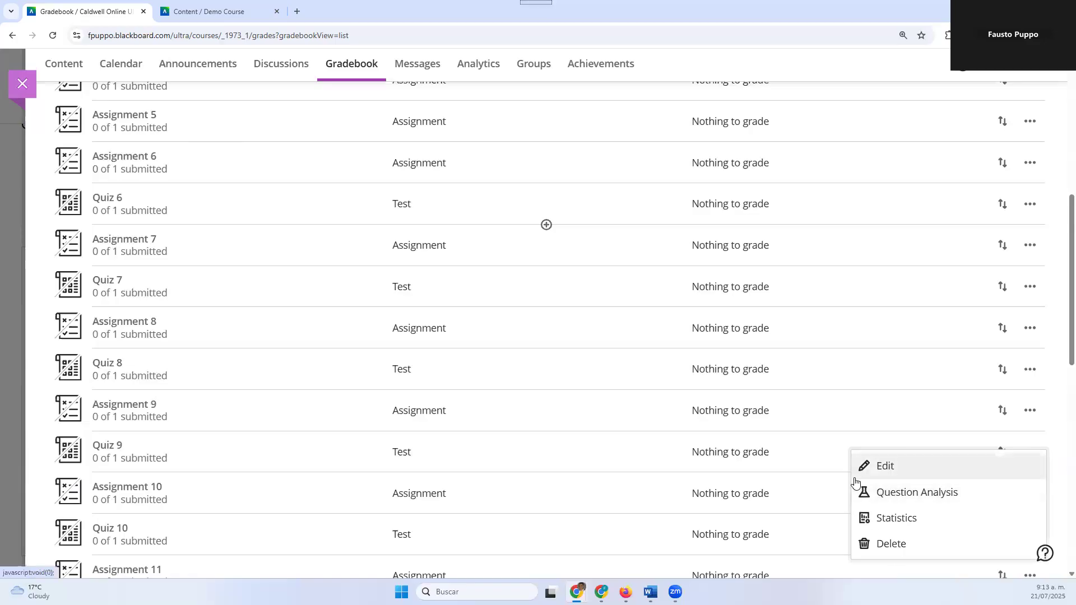
Review the gradable items list again and bring up the actions for Assignment 2 for comparison with the quizzes
scroll(416, 319, up, 2)
scroll(416, 318, up, 2)
scroll(396, 344, down, 3)
scroll(365, 266, up, 5)
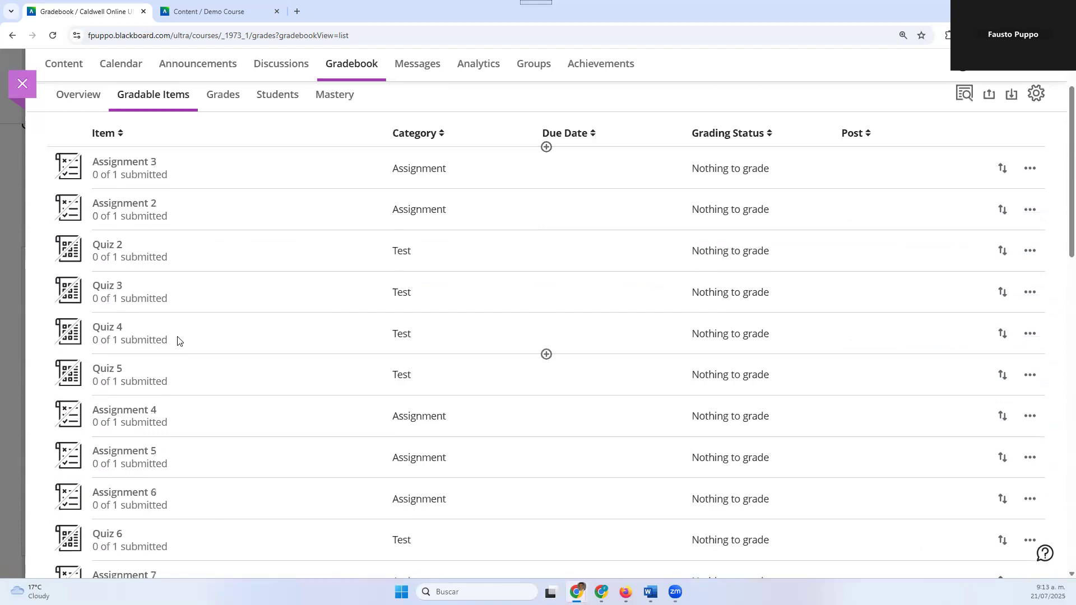
scroll(506, 410, down, 4)
scroll(509, 419, down, 6)
scroll(614, 439, up, 8)
scroll(1019, 320, up, 3)
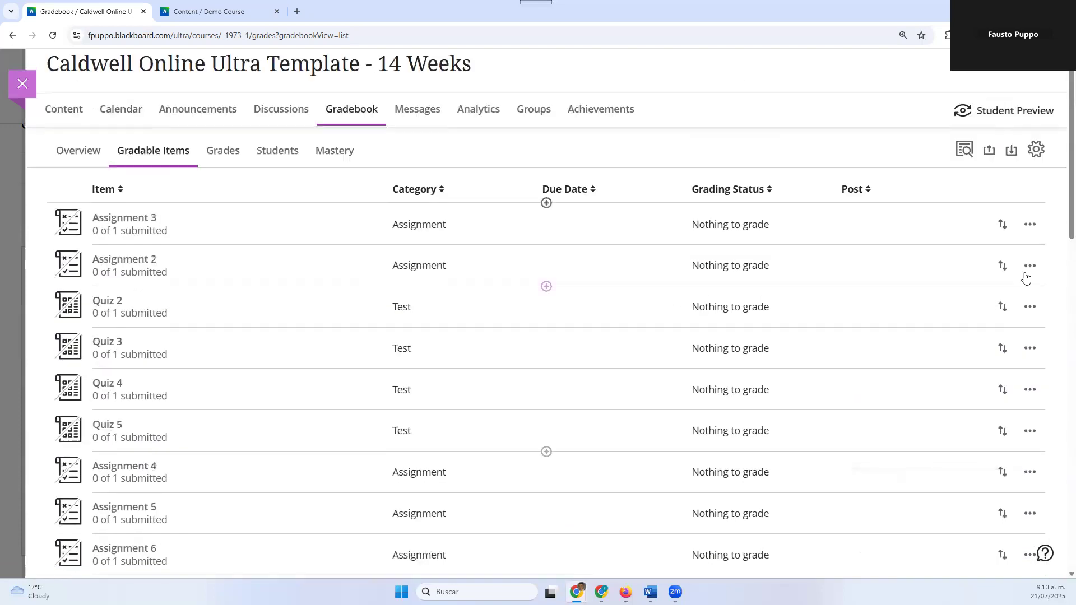
click(1028, 269)
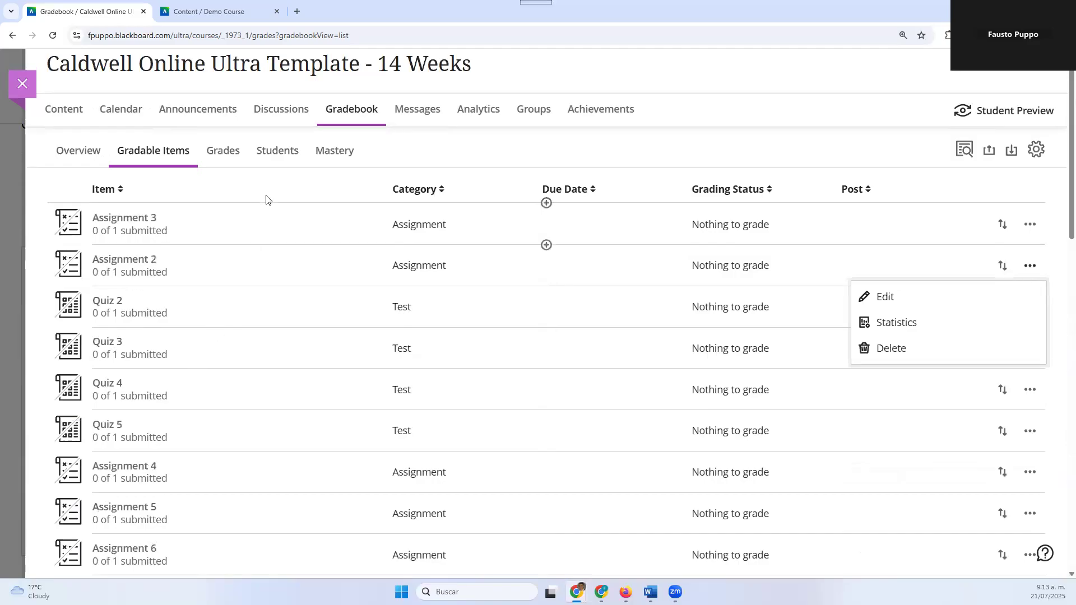
Switch to the Demo Course and review the gradable items in its gradebook
click(242, 12)
click(370, 140)
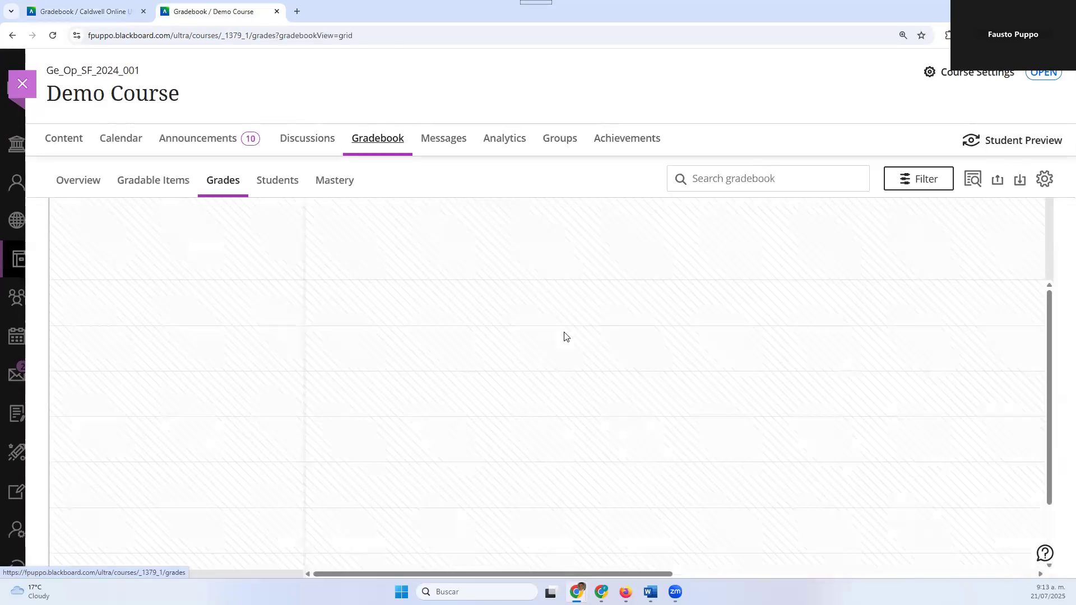
click(174, 188)
scroll(984, 437, down, 1)
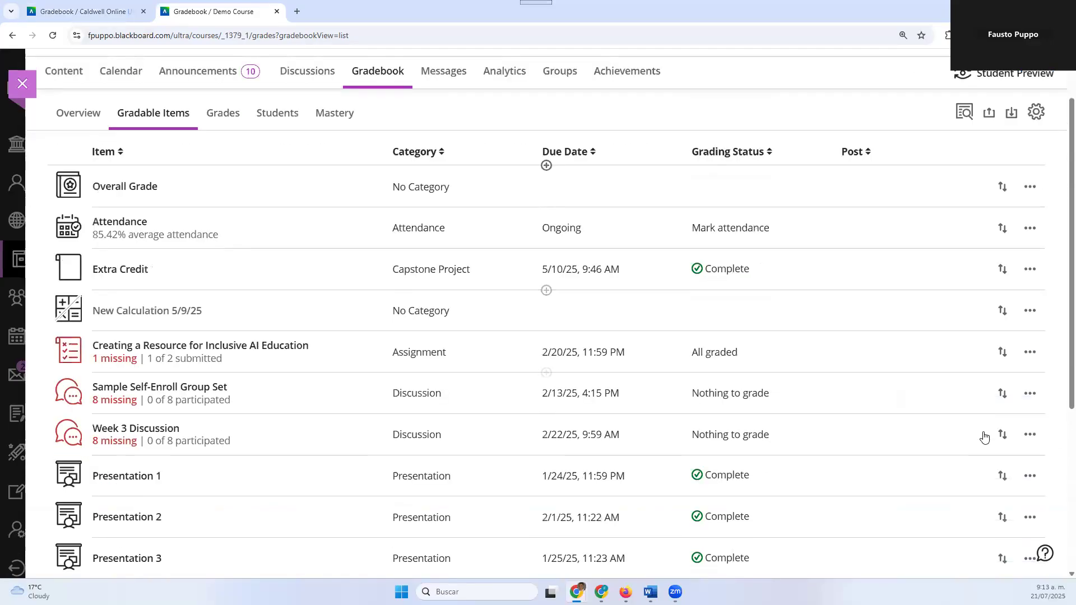
scroll(984, 436, down, 3)
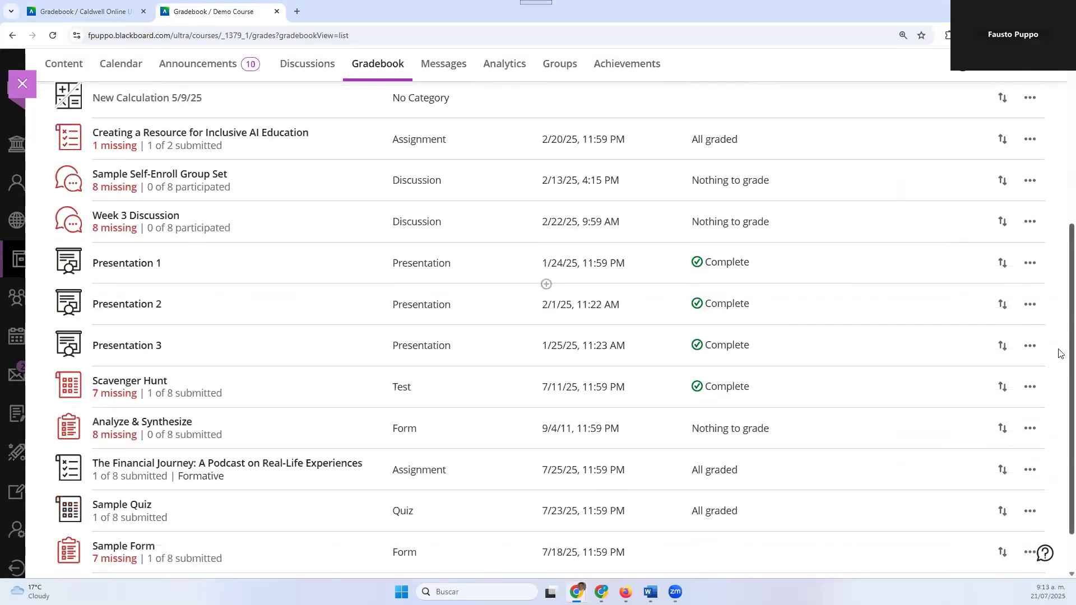
Compare the actions for Sample Self-Enroll Group Set, The Financial Journey and the 7/11/25 Scavenger Hunt, including the latter's Download Results options
click(1029, 180)
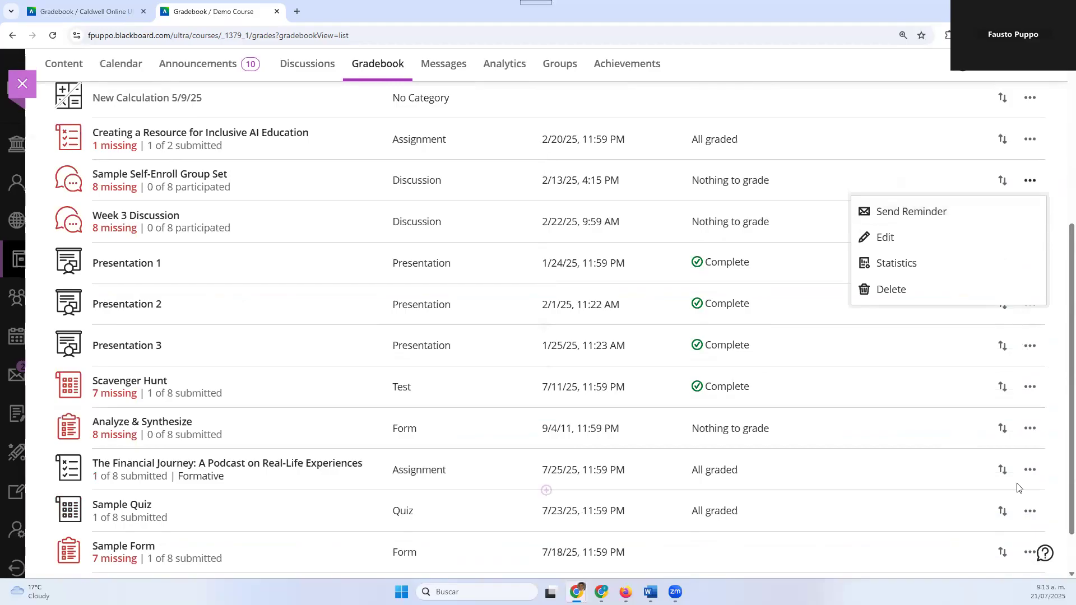
click(1029, 469)
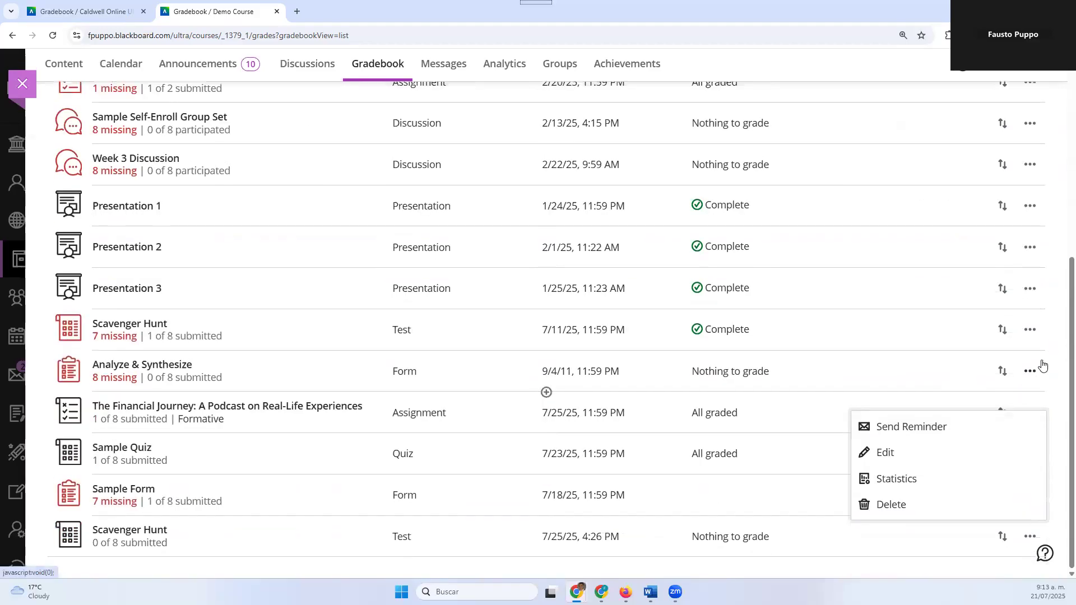
click(1037, 335)
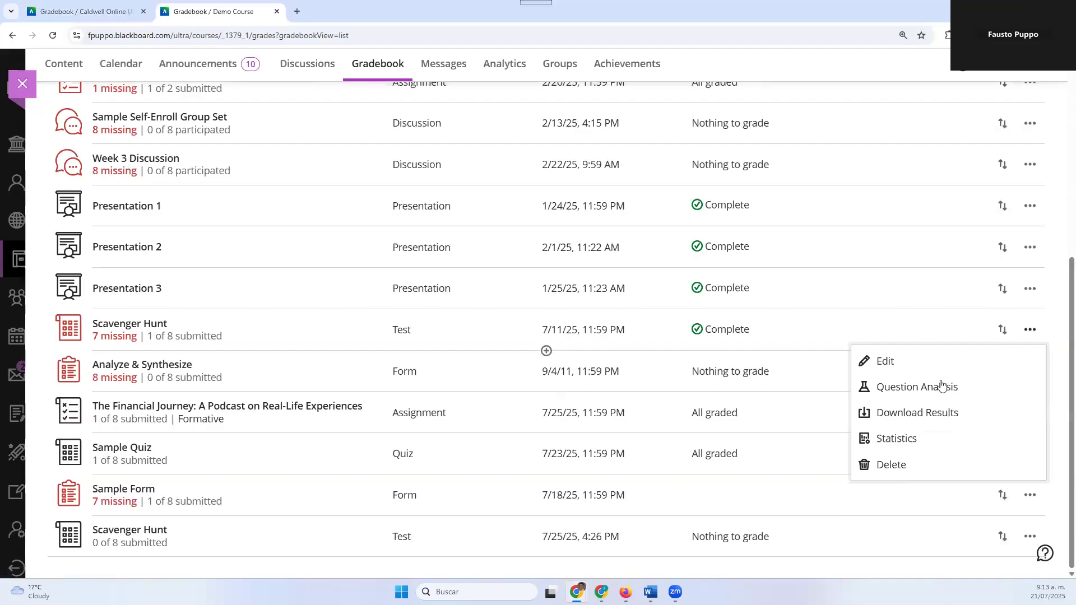
click(923, 422)
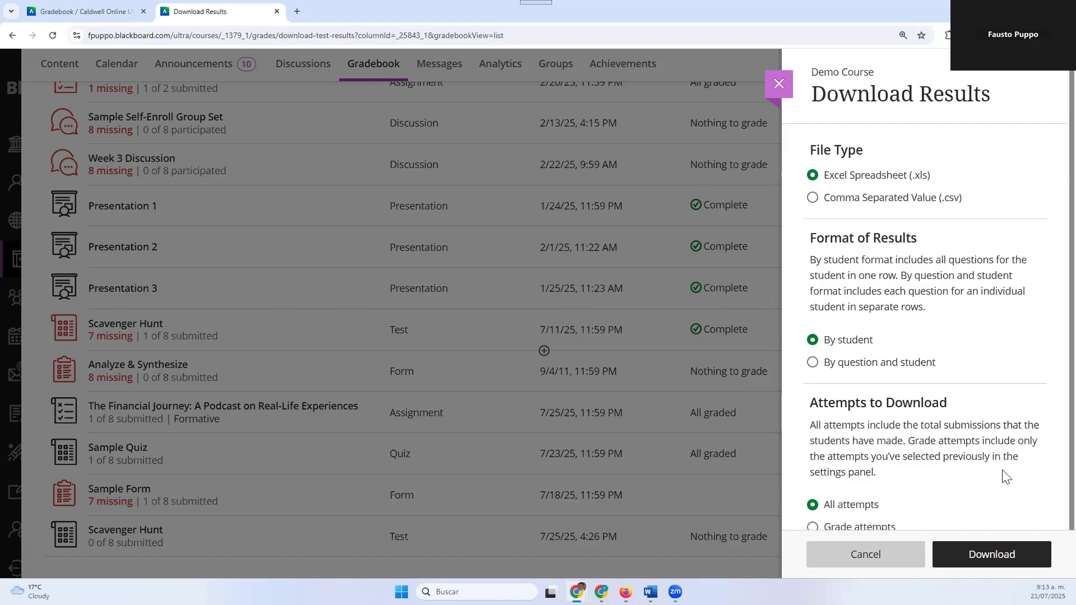
click(882, 560)
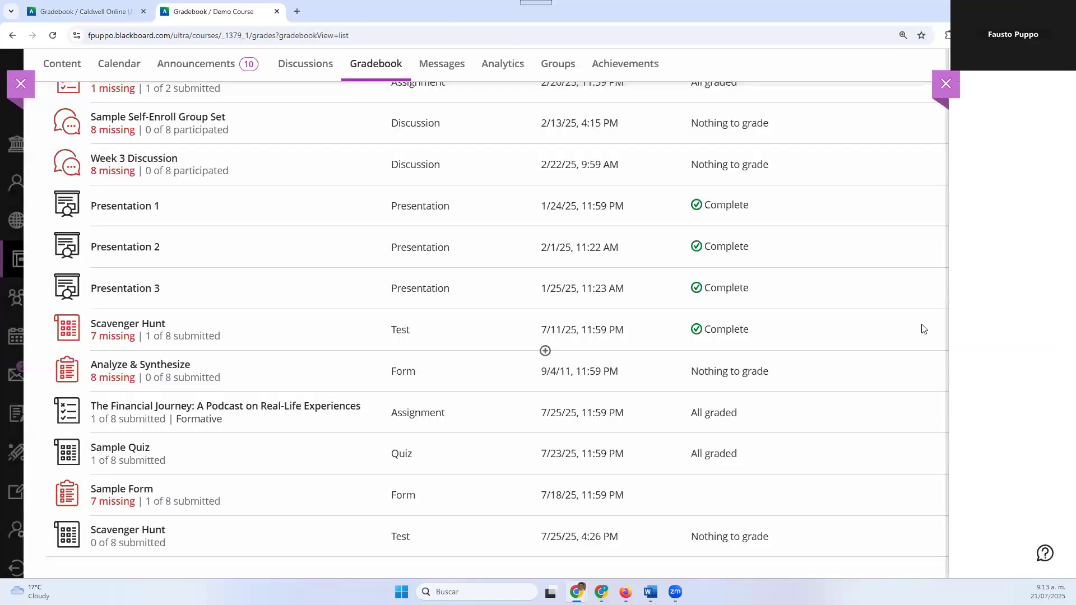
Return to the Caldwell Online template gradebook and open Quiz 2 for editing
click(108, 9)
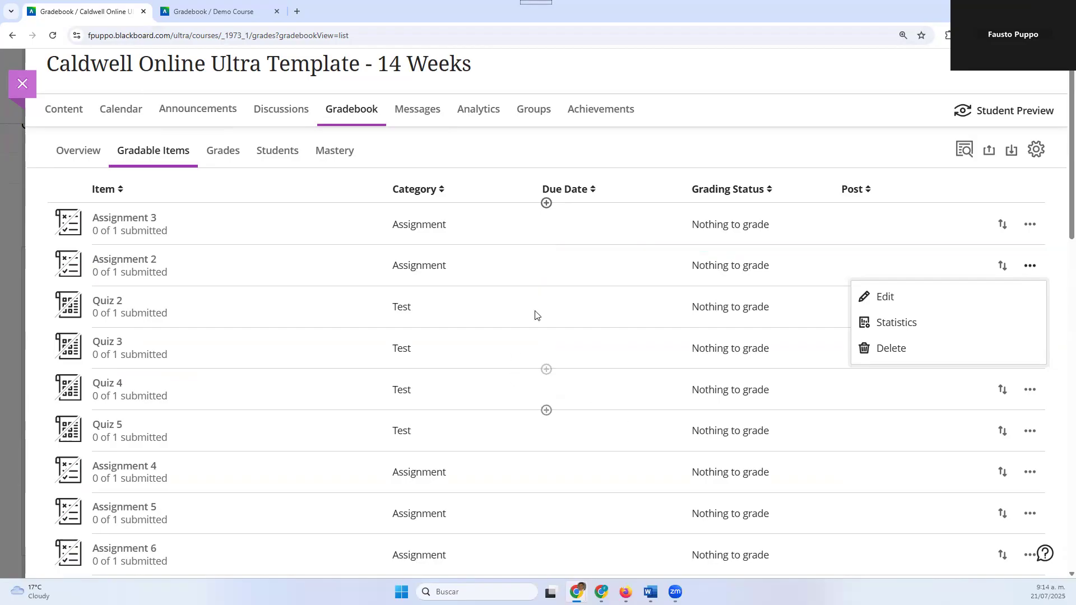
click(268, 317)
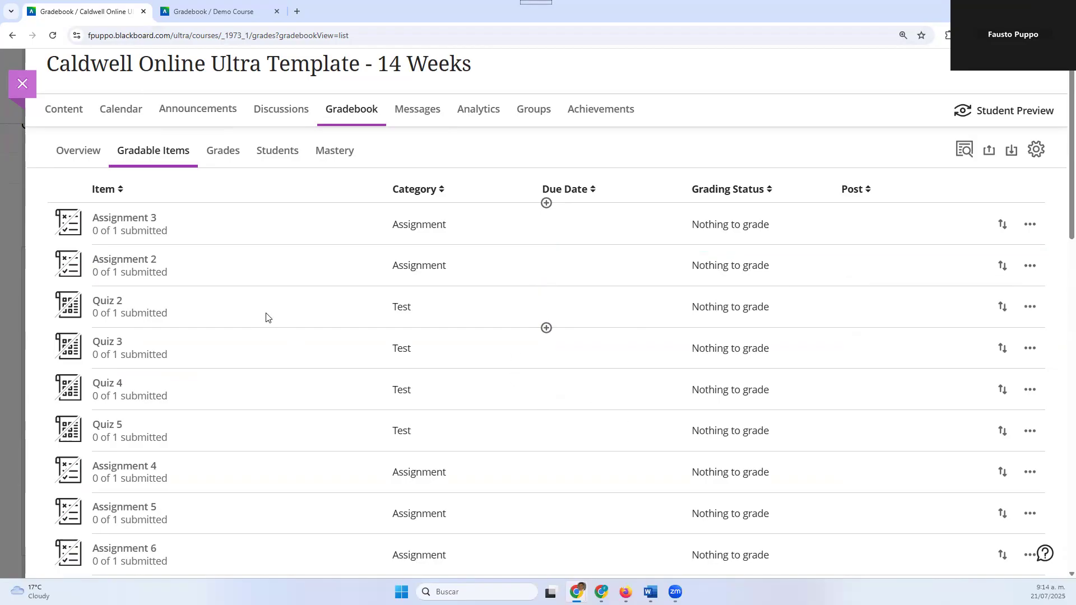
click(1030, 307)
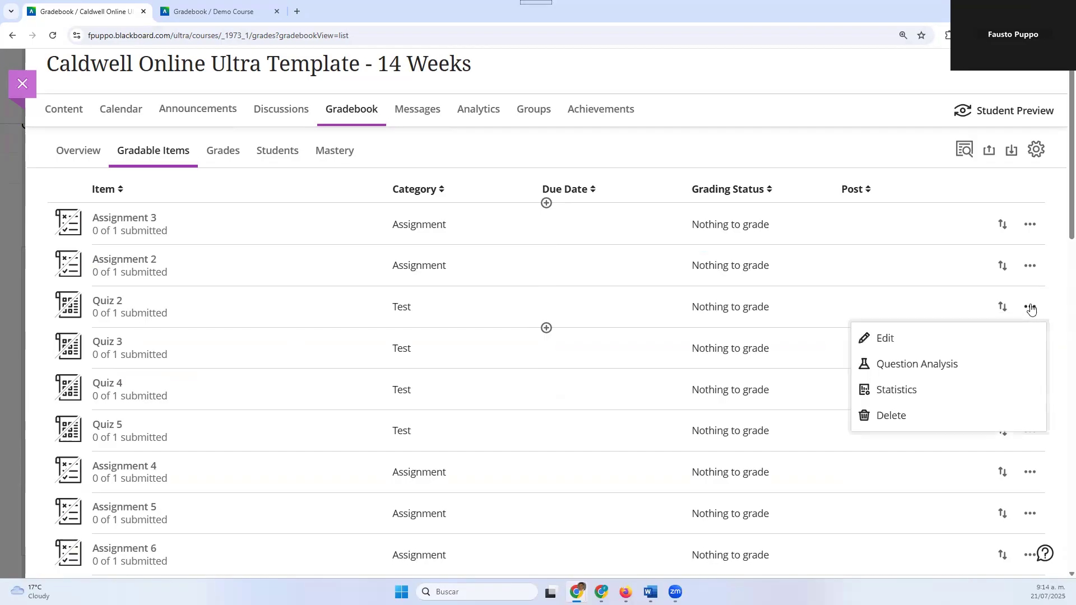
click(915, 339)
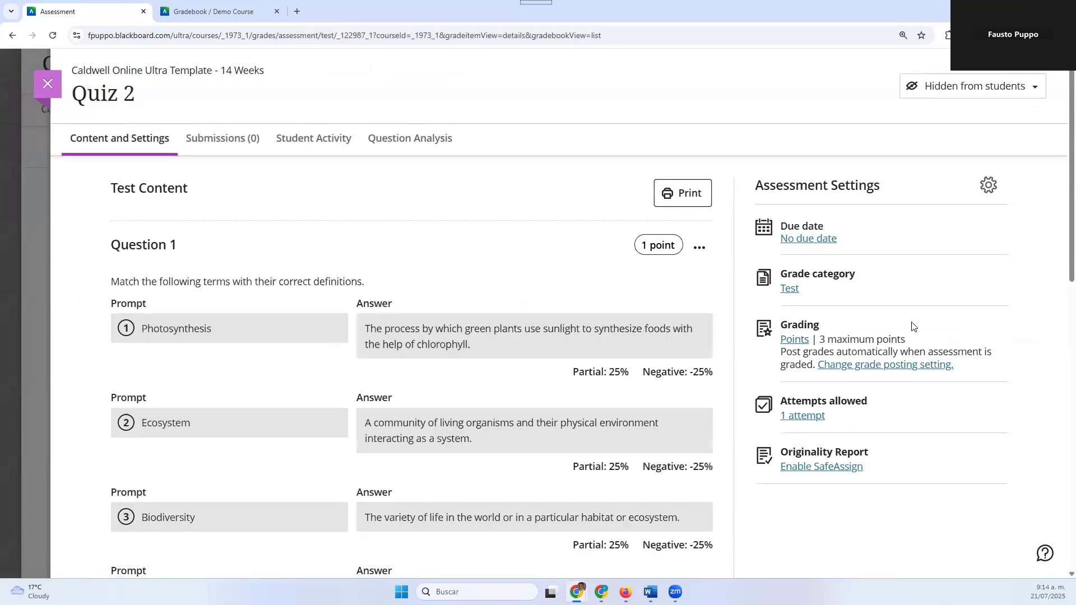
Set the due date of Quiz 2 to 7/25/25 at 11:59 PM, save the settings and close the quiz
click(816, 243)
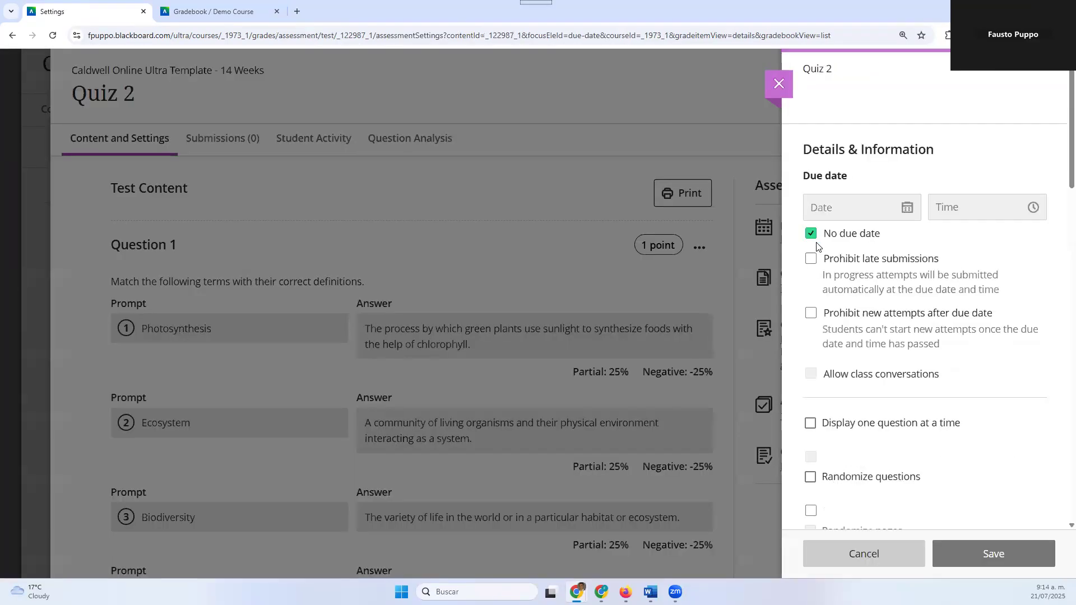
click(906, 209)
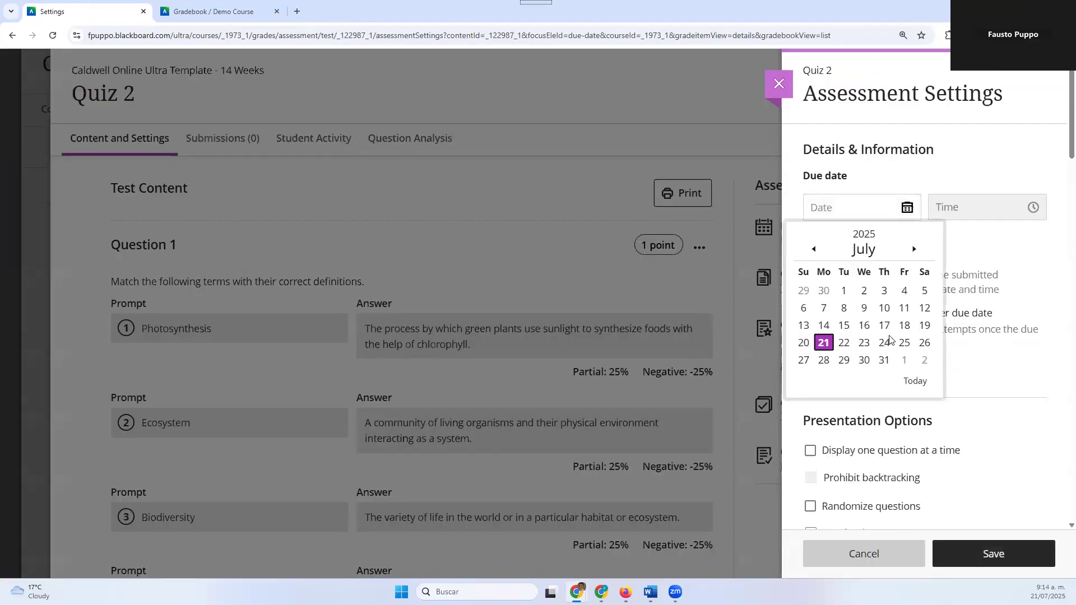
click(907, 343)
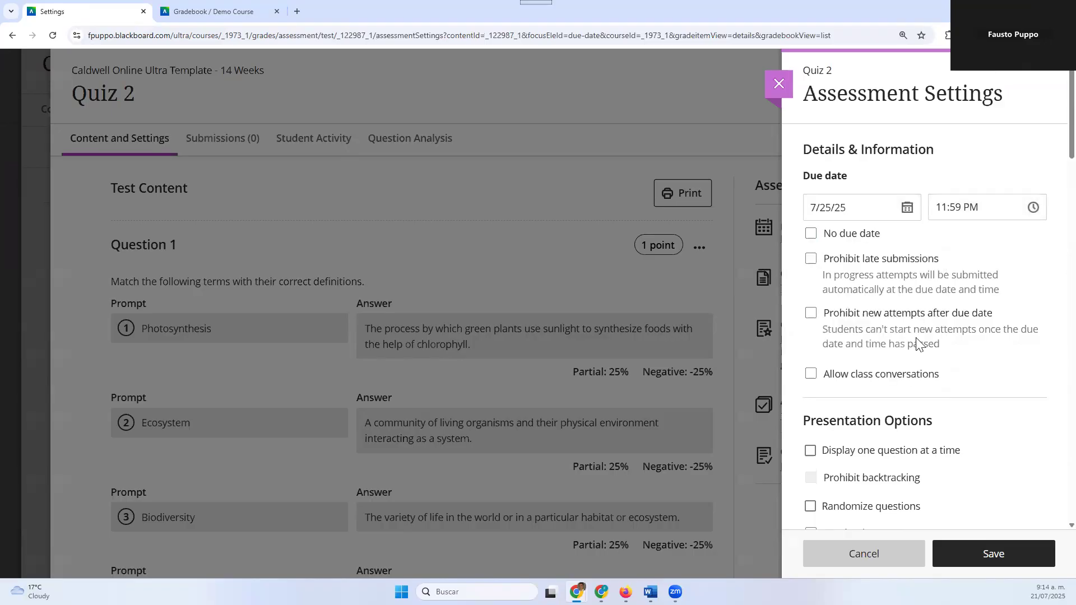
click(959, 546)
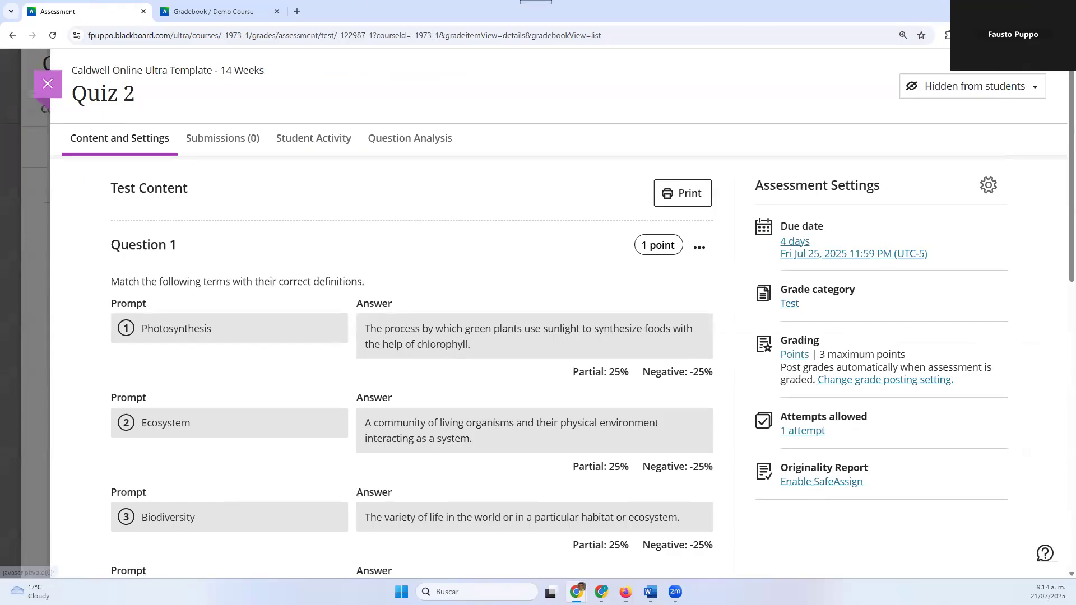
click(48, 84)
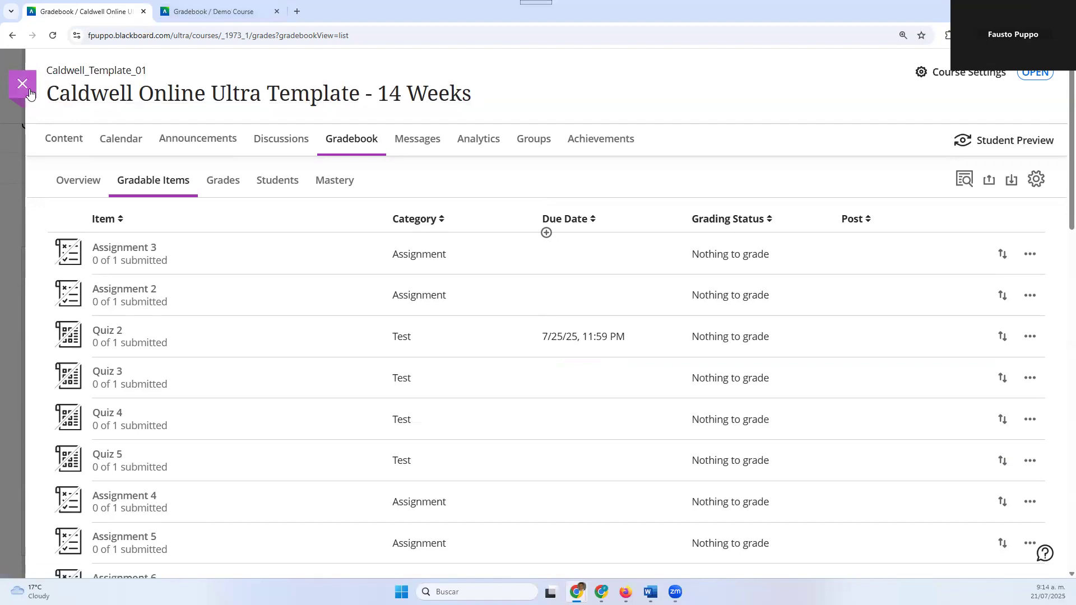
Open the template course's content page and review its Getting Started, Course Information and Instructor Information modules
click(64, 140)
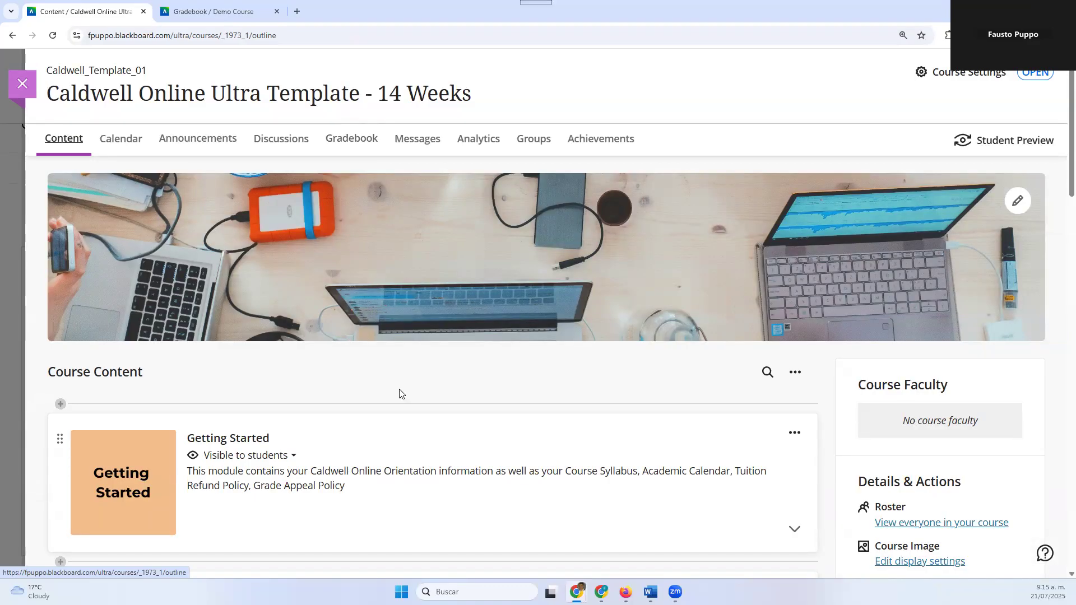
scroll(365, 272, down, 3)
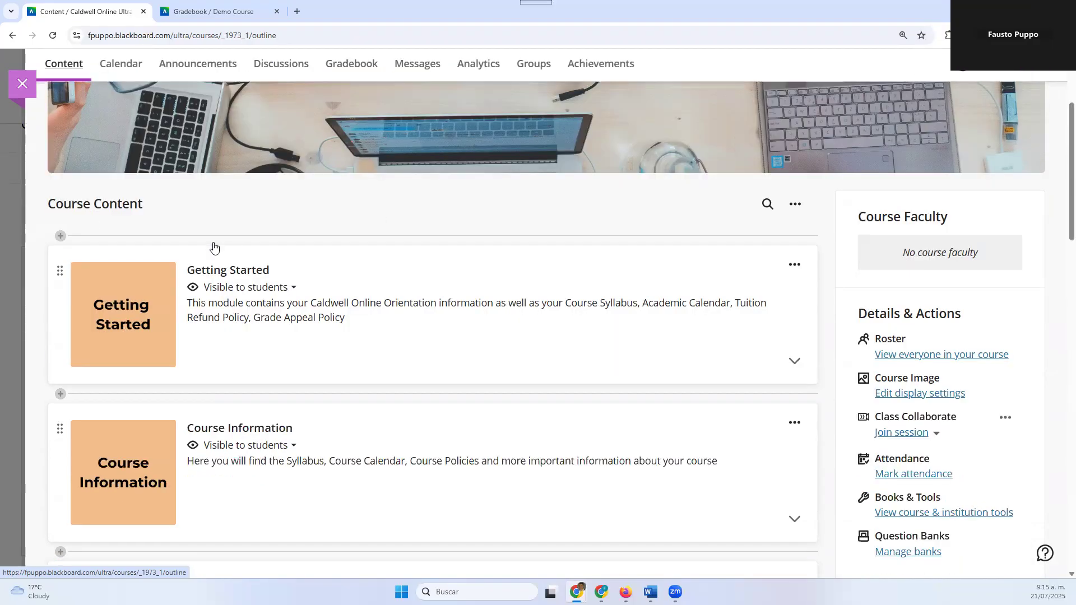
scroll(214, 247, up, 3)
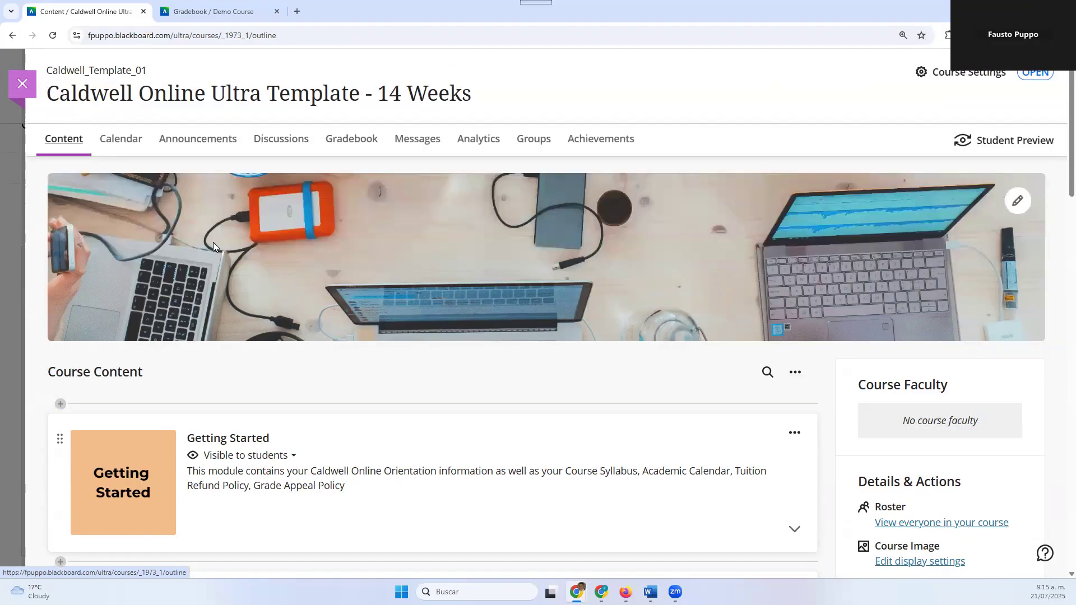
scroll(211, 411, down, 3)
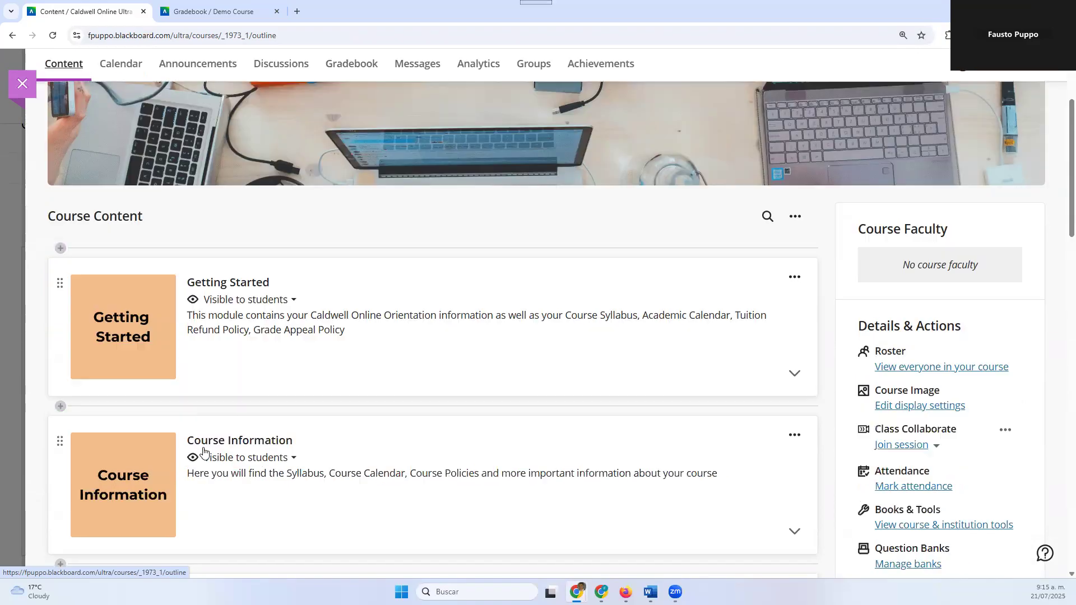
scroll(196, 422, up, 3)
scroll(319, 409, down, 4)
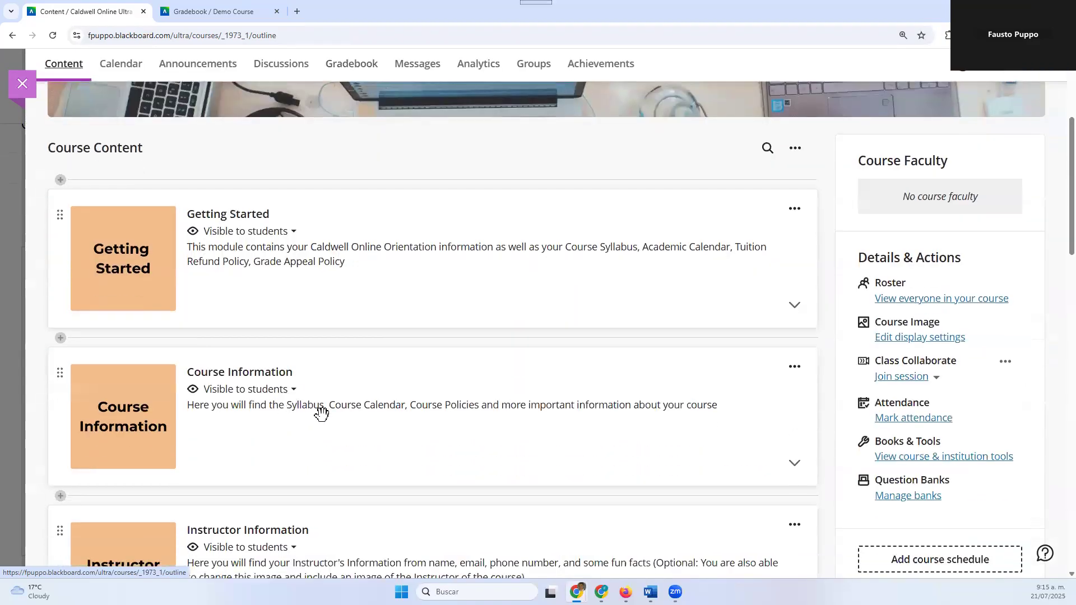
scroll(776, 328, up, 3)
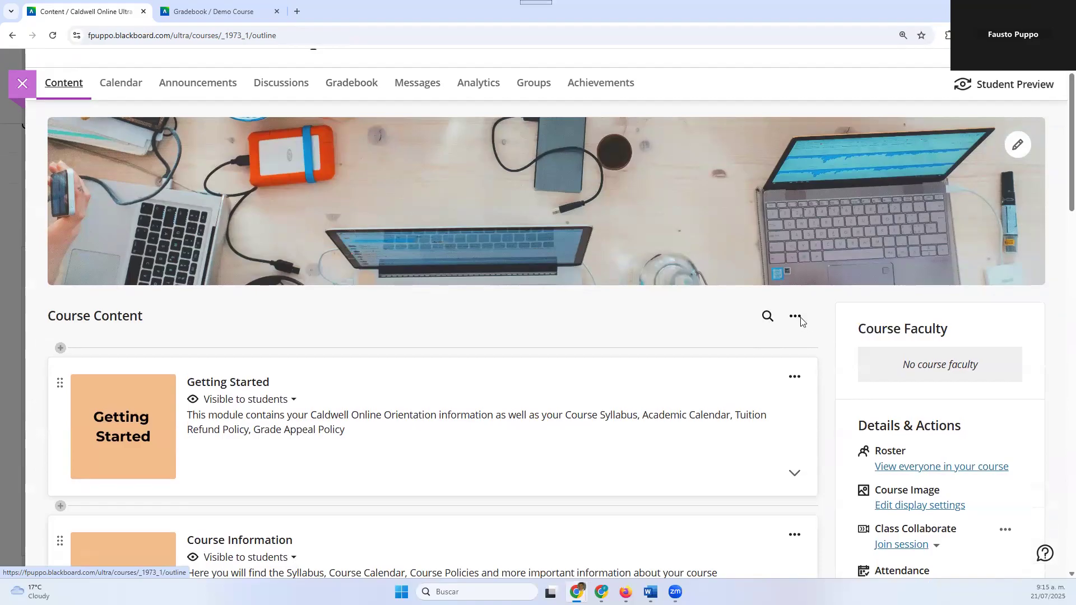
Open Batch Edit for the course content and reload the page
click(797, 318)
click(702, 349)
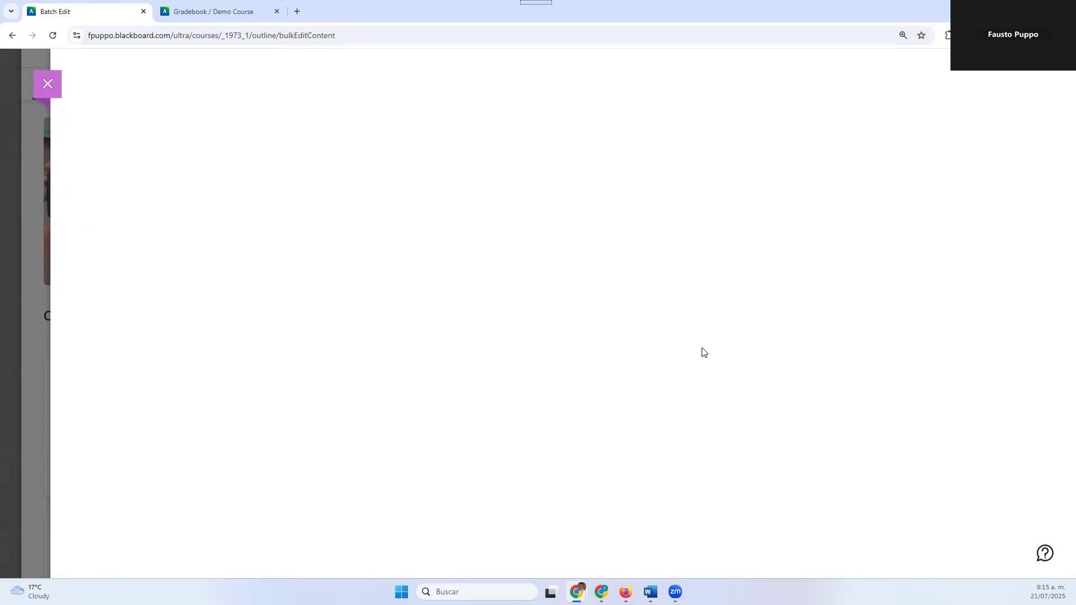
click(52, 38)
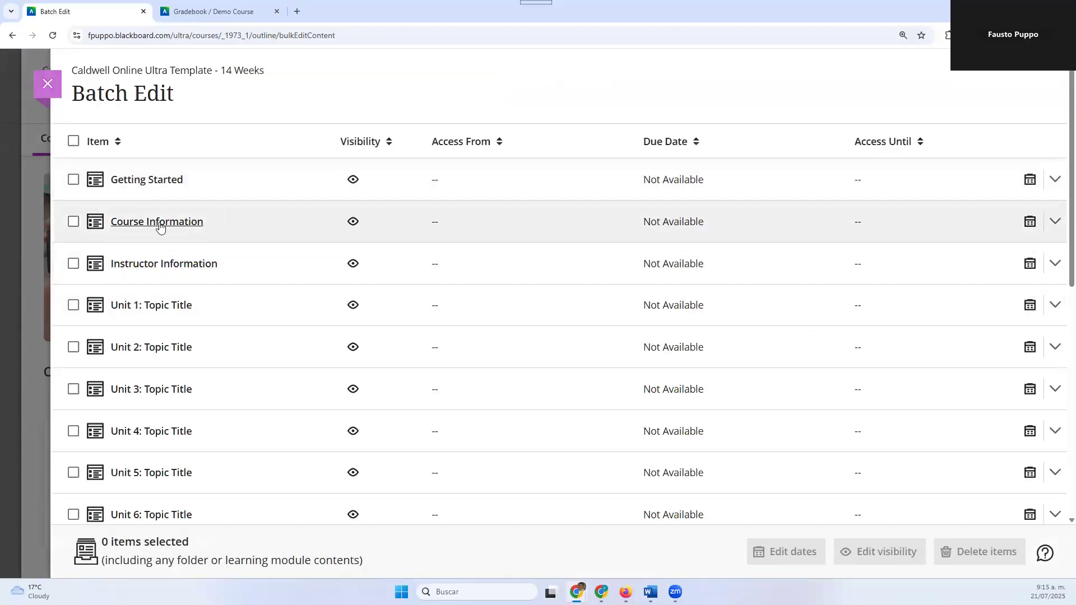
Expand the Course Information and Unit 1: Topic Title modules in the batch edit list
click(310, 234)
scroll(307, 361, down, 2)
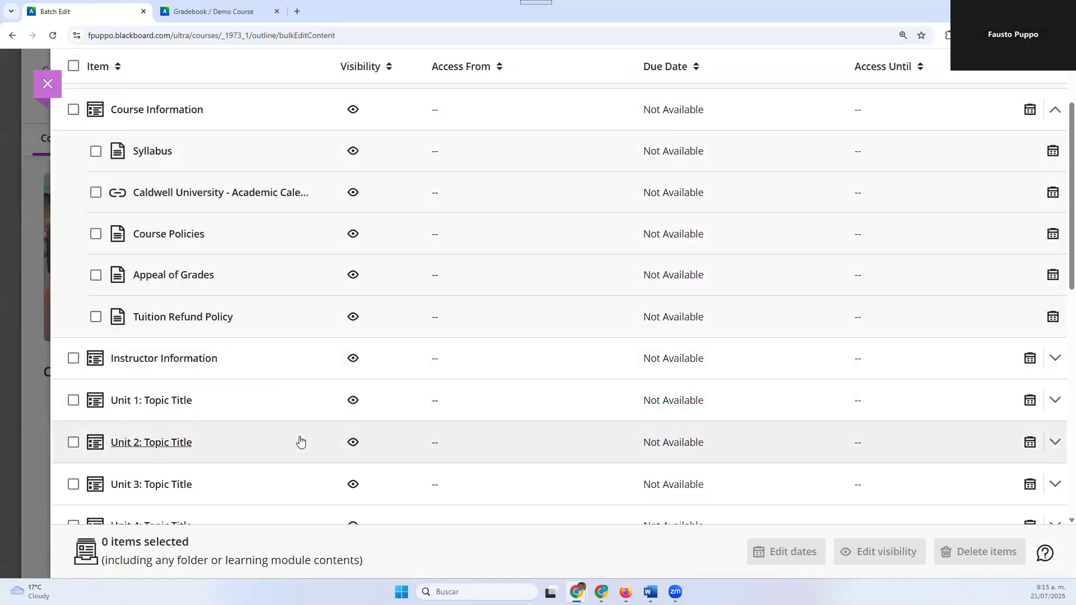
scroll(269, 234, down, 3)
click(270, 233)
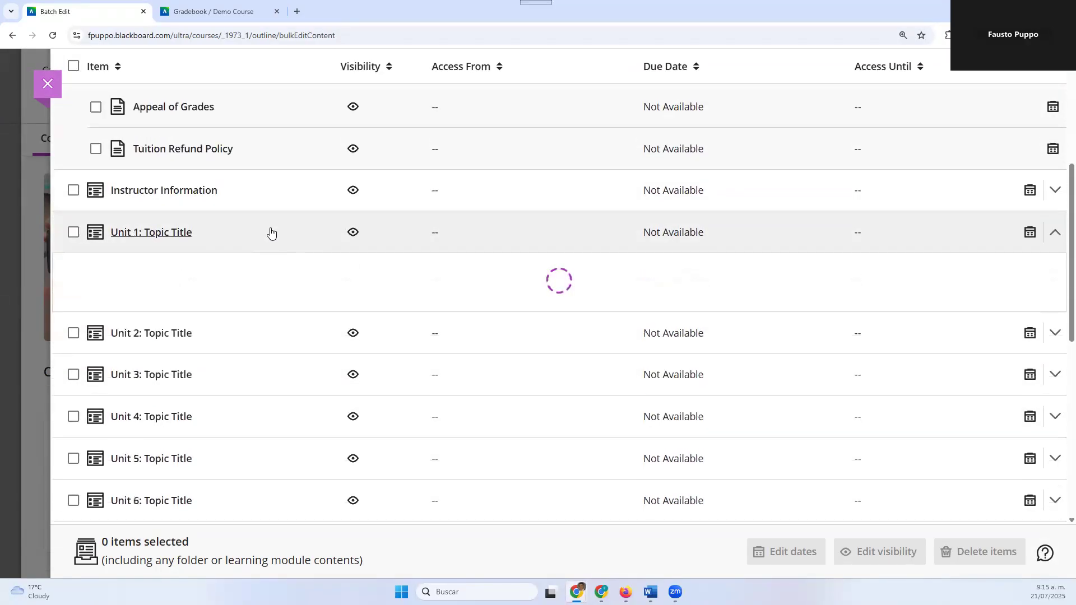
Select Unit 1 Quiz, Scavenger Hunt and Sample under Unit 1: Topic Title in the batch edit list
scroll(269, 246, down, 1)
scroll(267, 245, down, 2)
scroll(267, 242, up, 2)
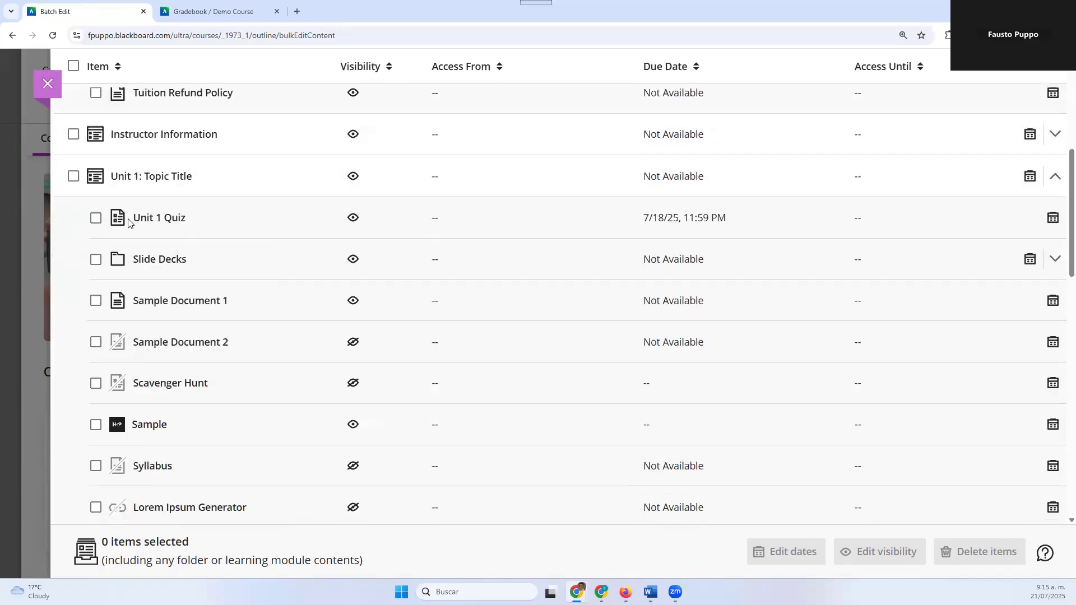
click(96, 218)
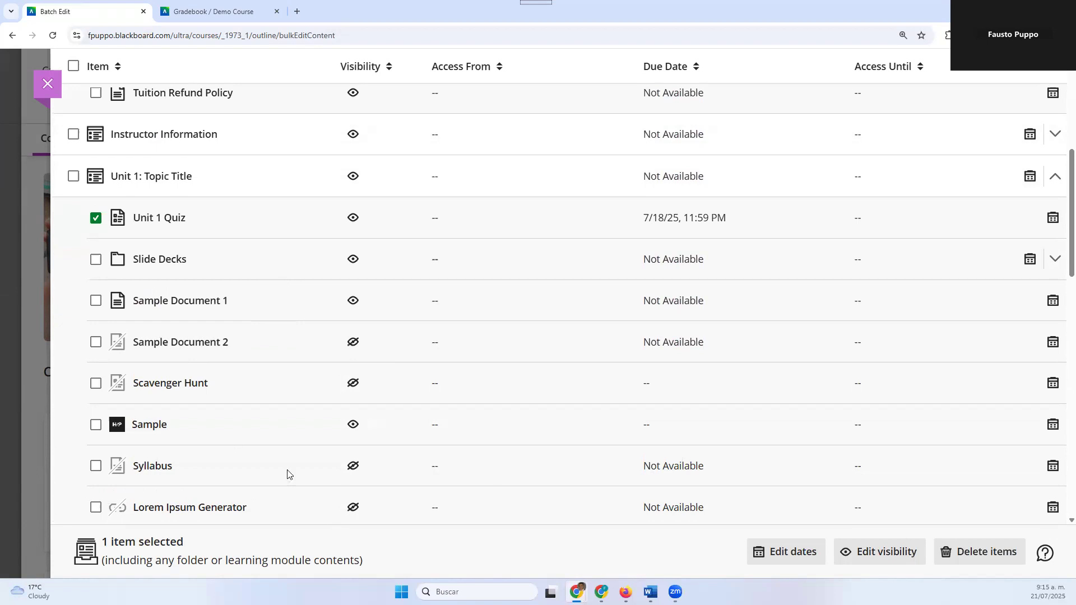
click(96, 383)
click(96, 425)
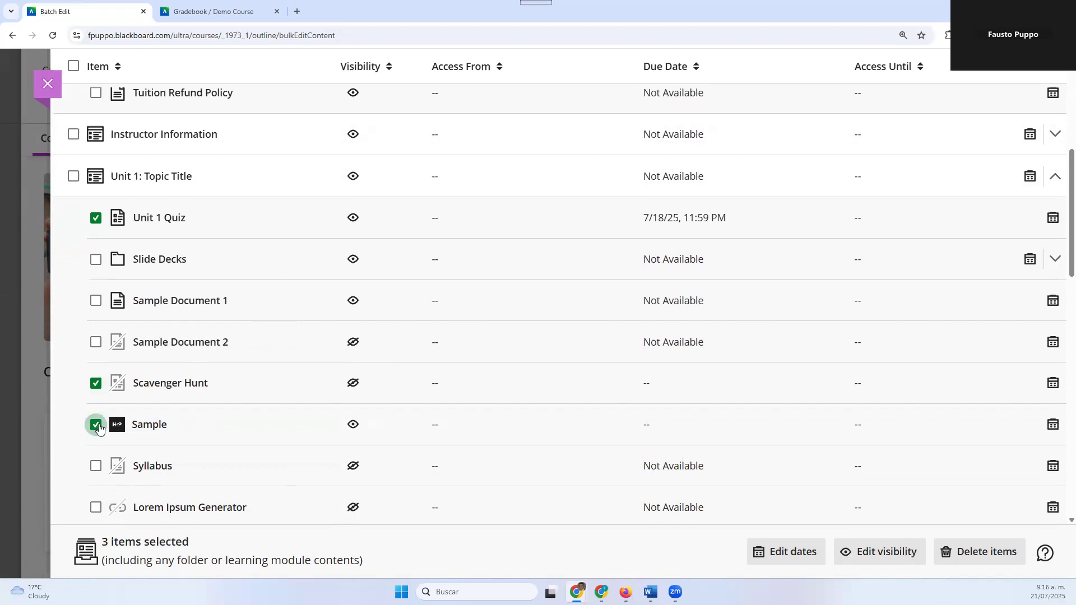
Start editing the dates of the selected items and set a specific due date of 7/25/25
click(811, 556)
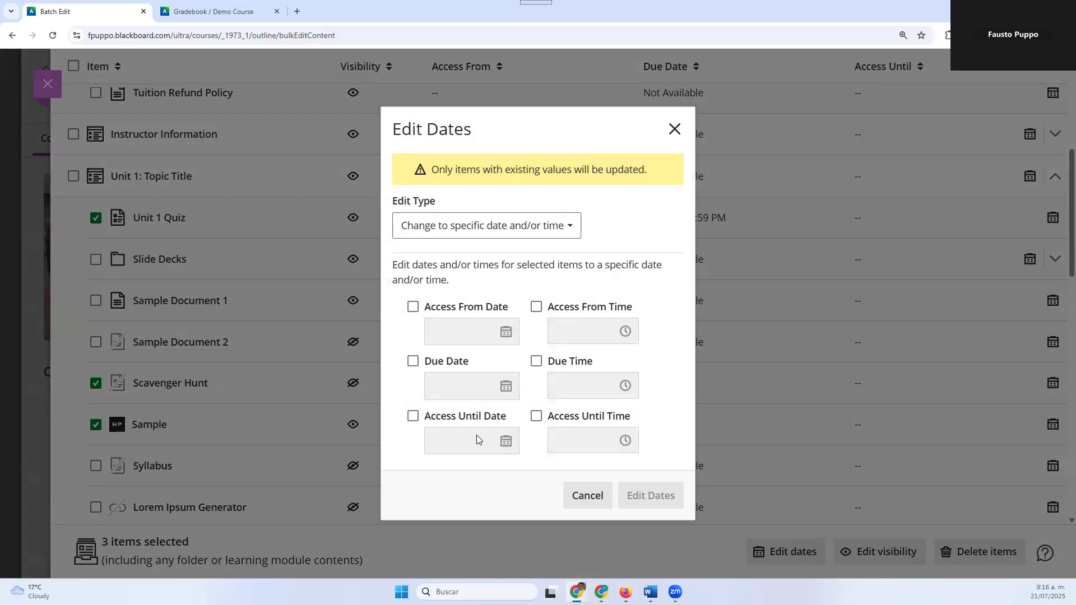
click(412, 361)
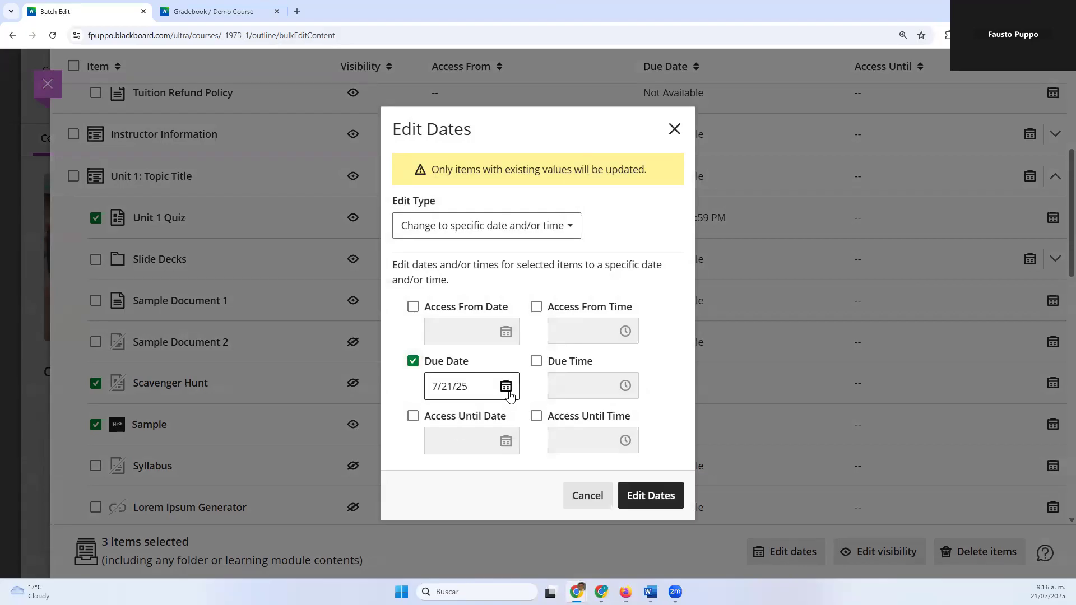
click(505, 393)
click(511, 317)
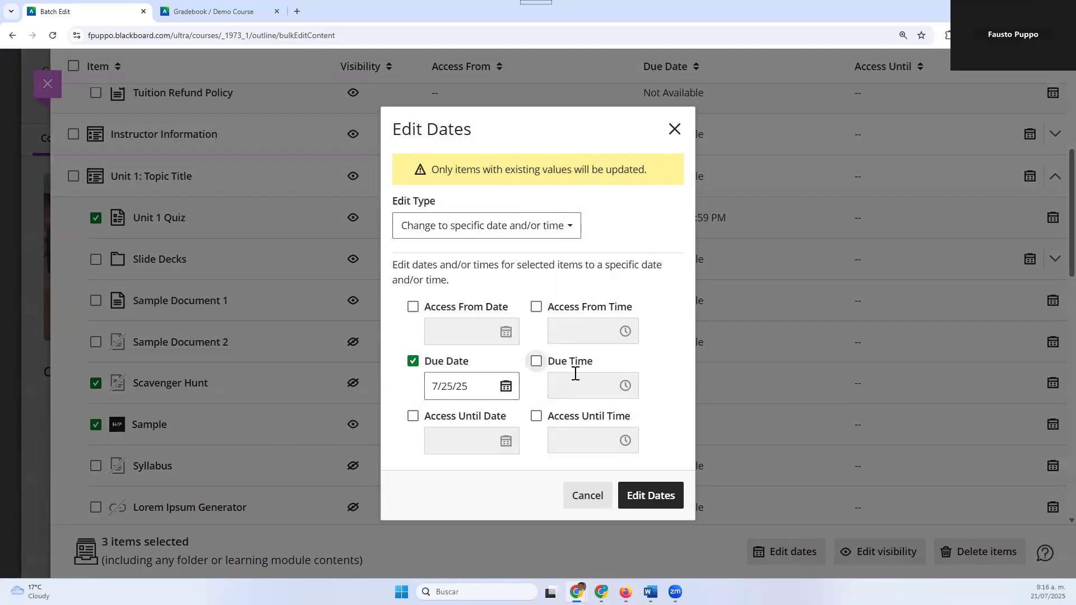
Enable the due time, set it to 11:59 PM and apply the date changes to the selected items
click(536, 361)
click(624, 386)
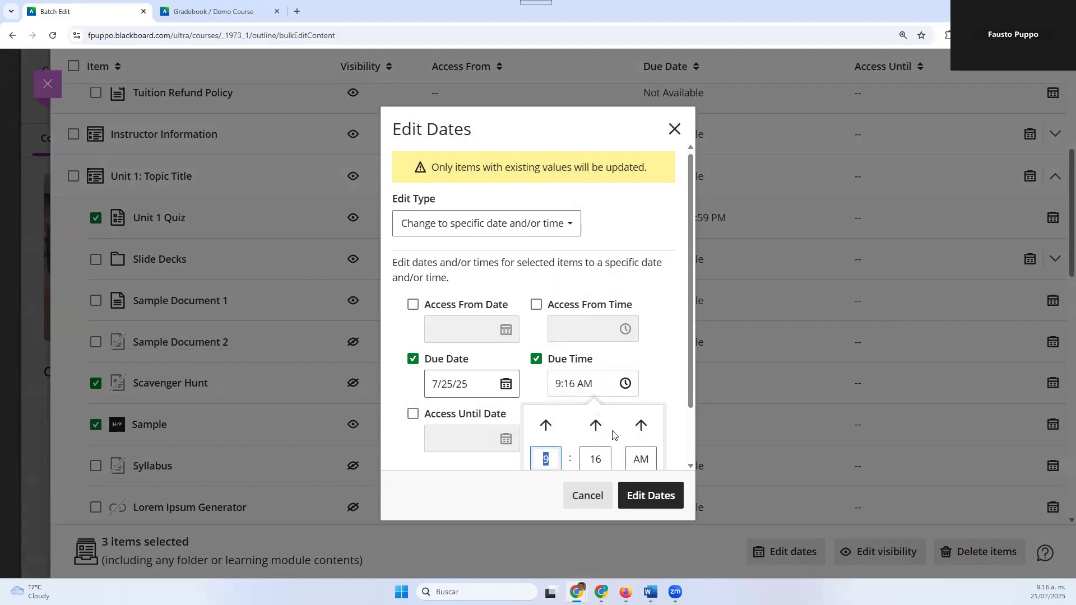
scroll(613, 443, down, 1)
text(11)
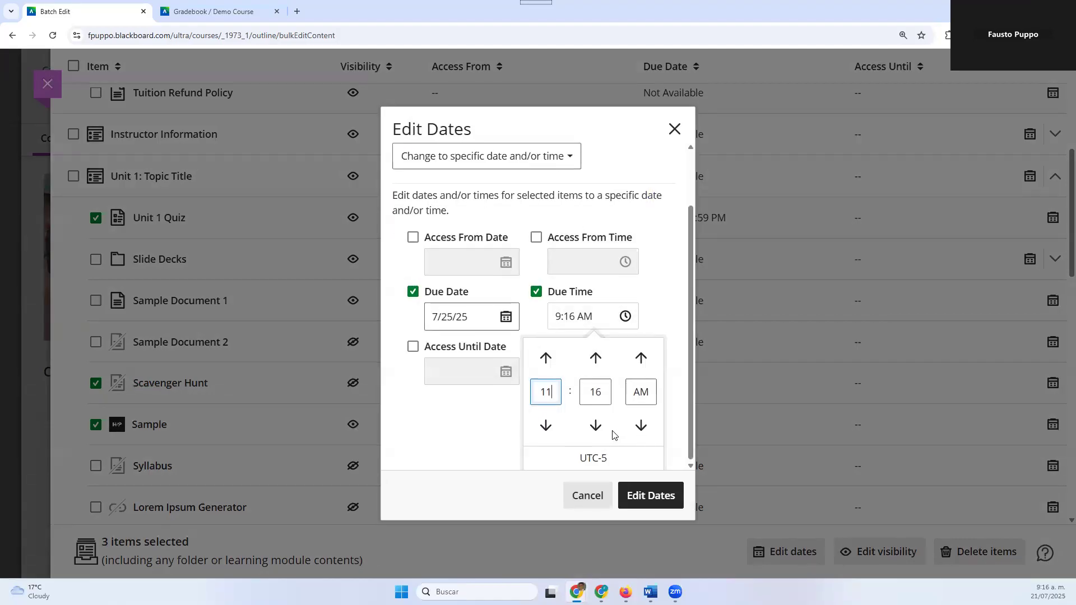
click(601, 393)
text(59)
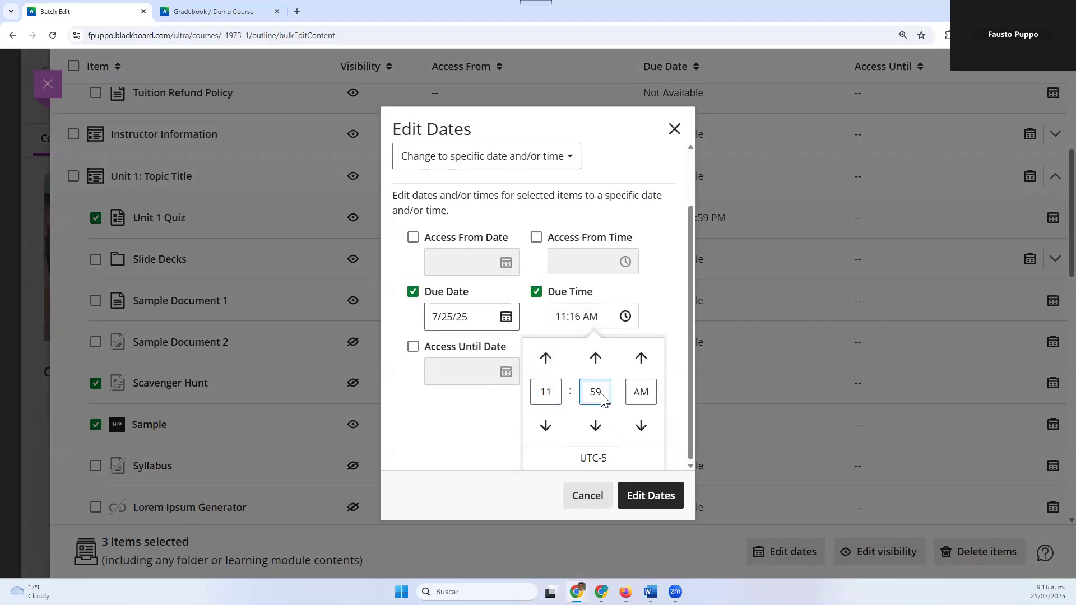
click(641, 357)
click(644, 501)
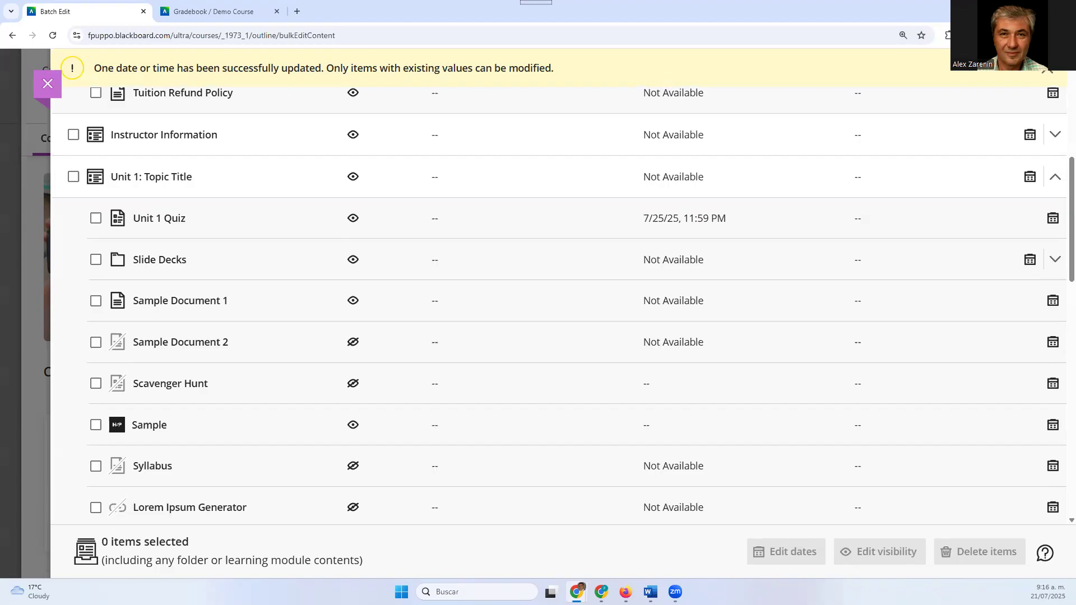
Leave Batch Edit for the course gradebook and review the due dates of the gradable items down to Unit 1 Quiz
click(55, 87)
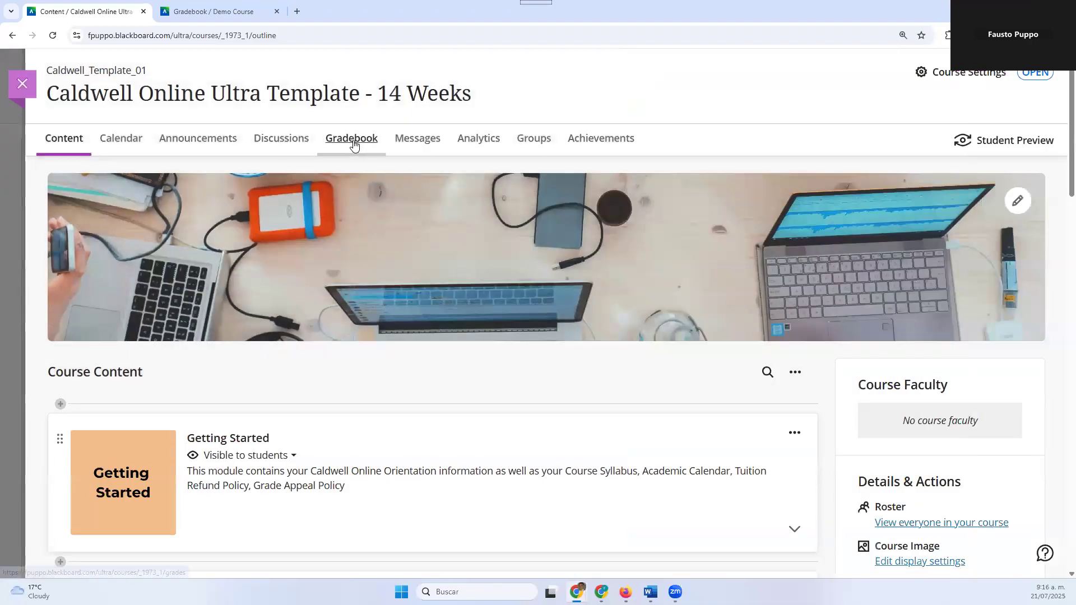
click(352, 141)
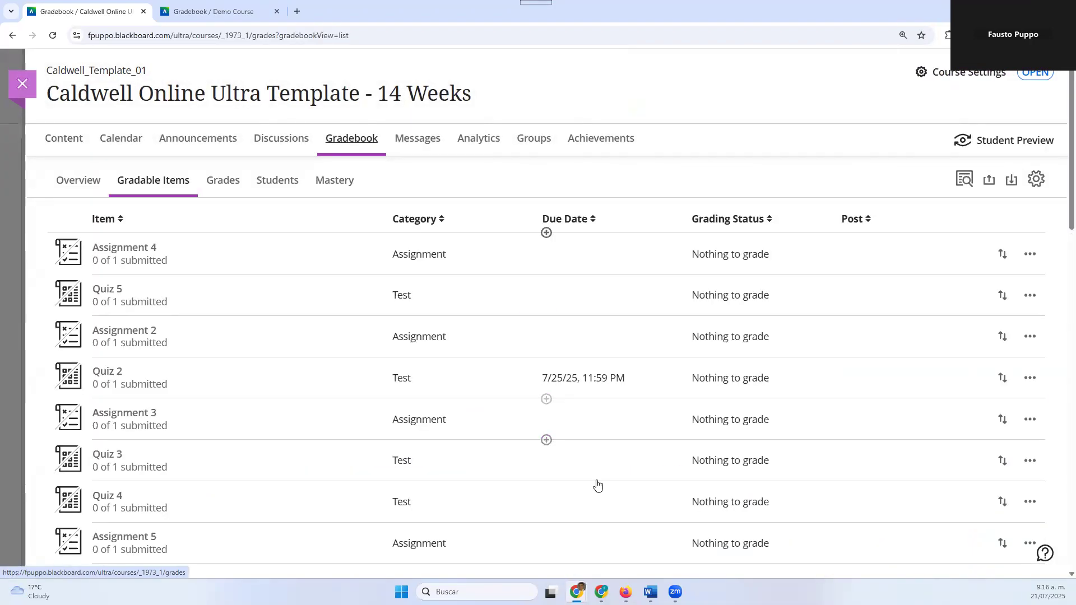
scroll(596, 485, down, 2)
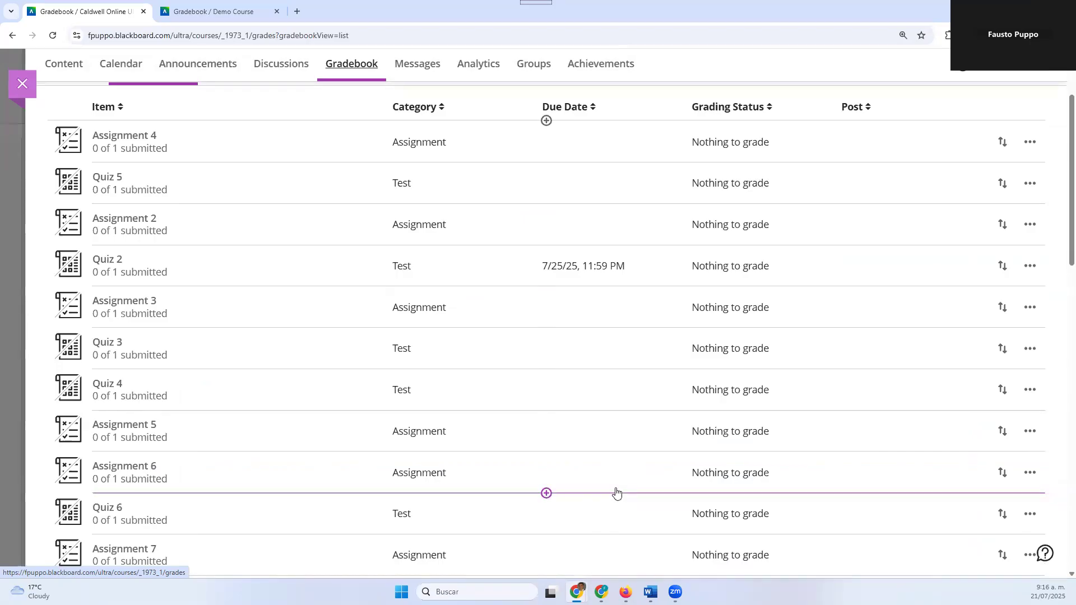
scroll(616, 501, down, 6)
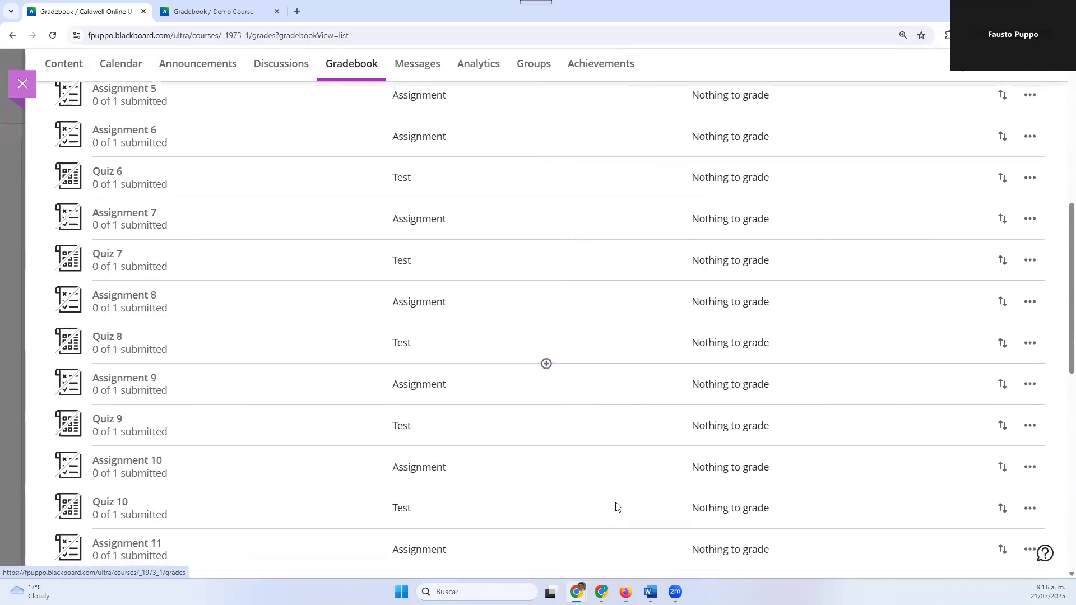
scroll(616, 506, down, 3)
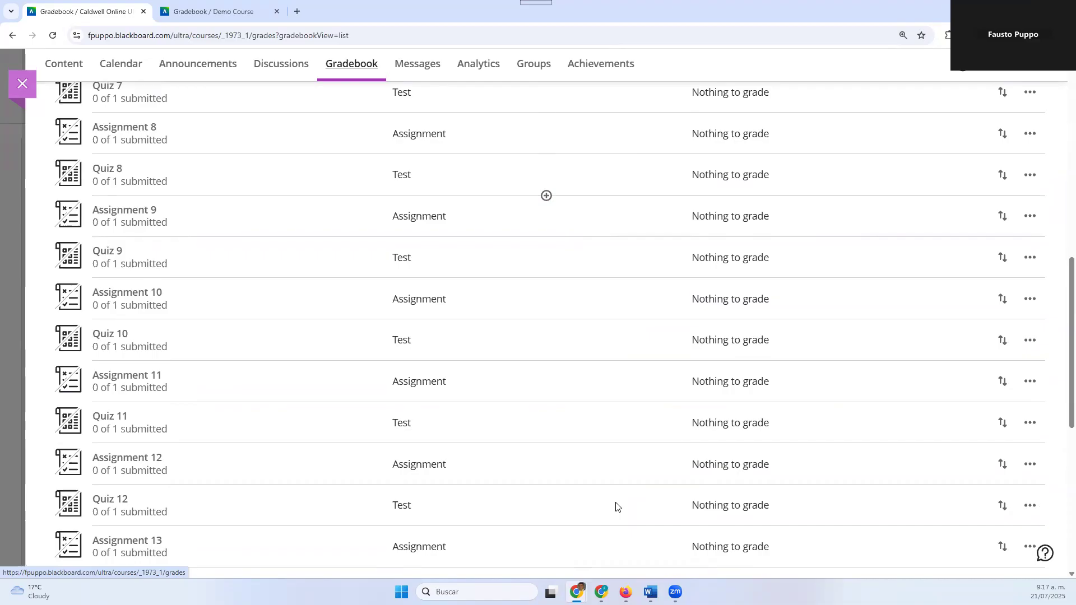
scroll(557, 516, up, 1)
scroll(549, 537, down, 3)
scroll(552, 537, down, 3)
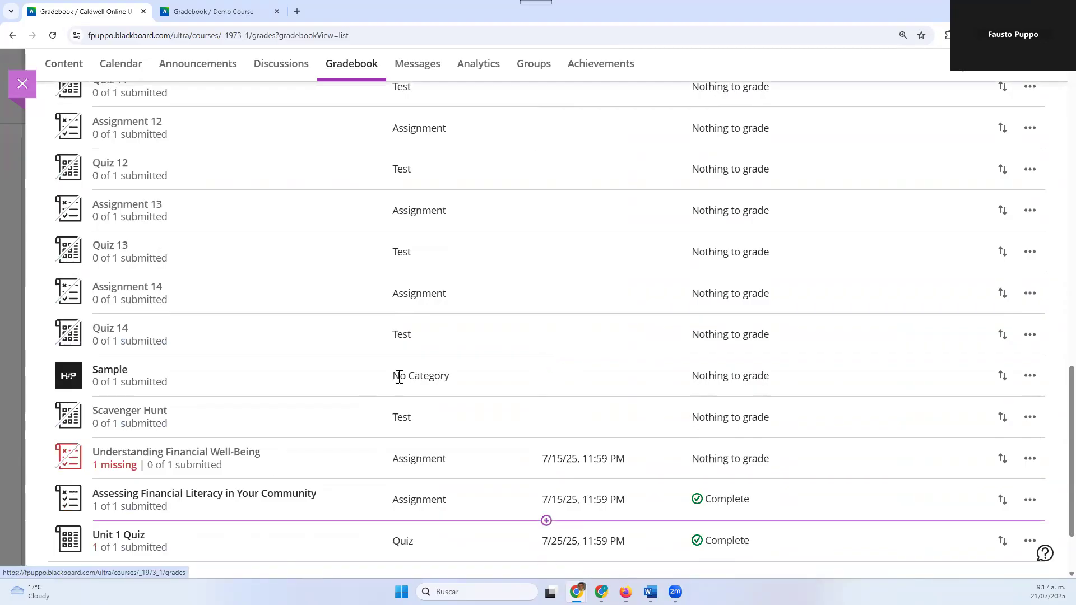
scroll(580, 377, down, 2)
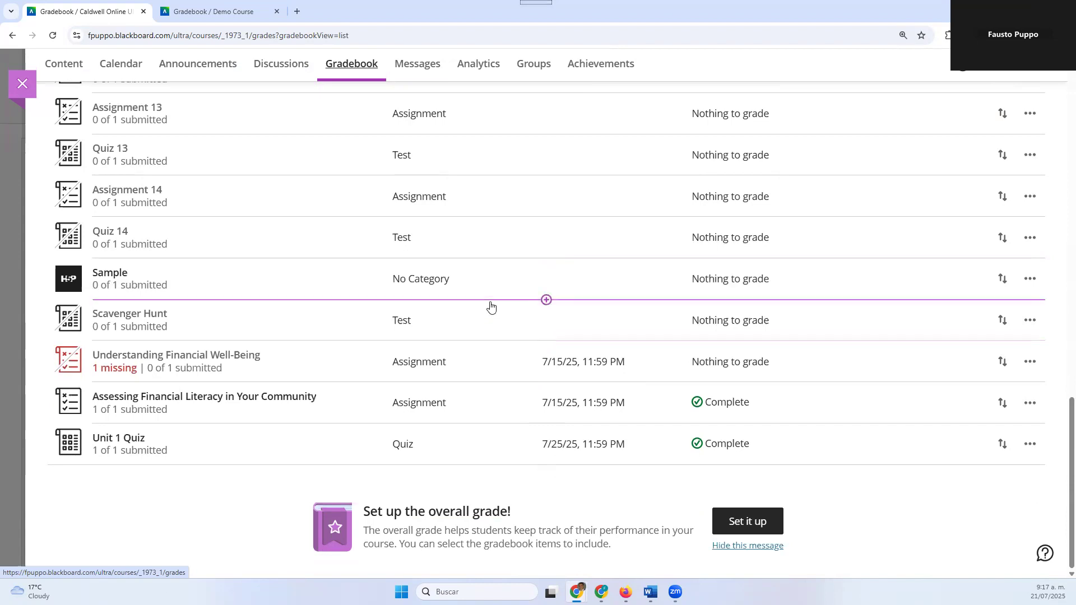
Add a new gradebook item named Presentation 1 between Quiz 14 and Sample and make it visible to students
click(482, 259)
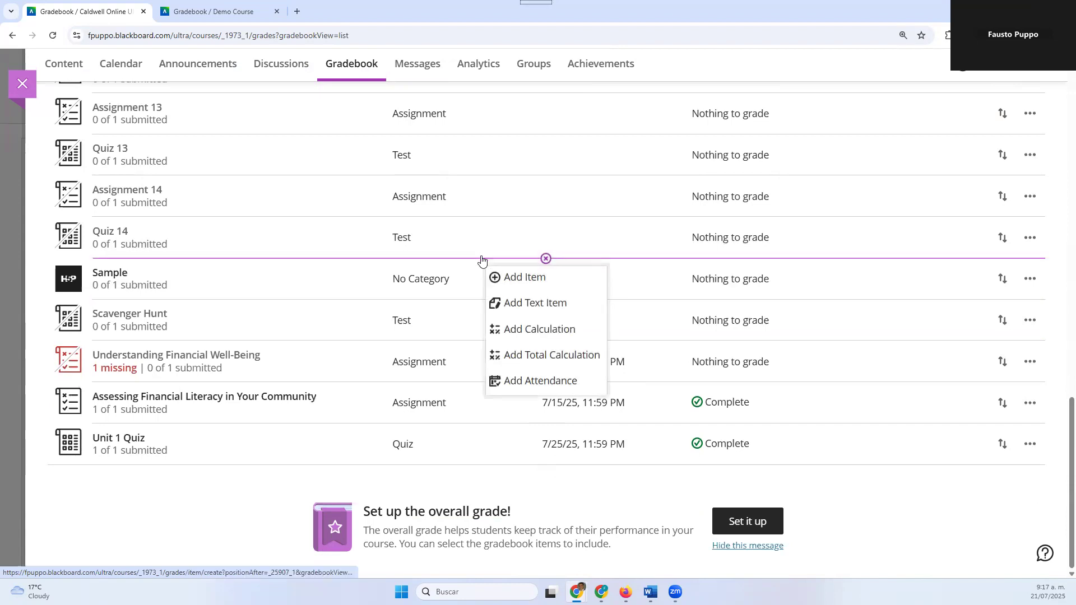
click(520, 287)
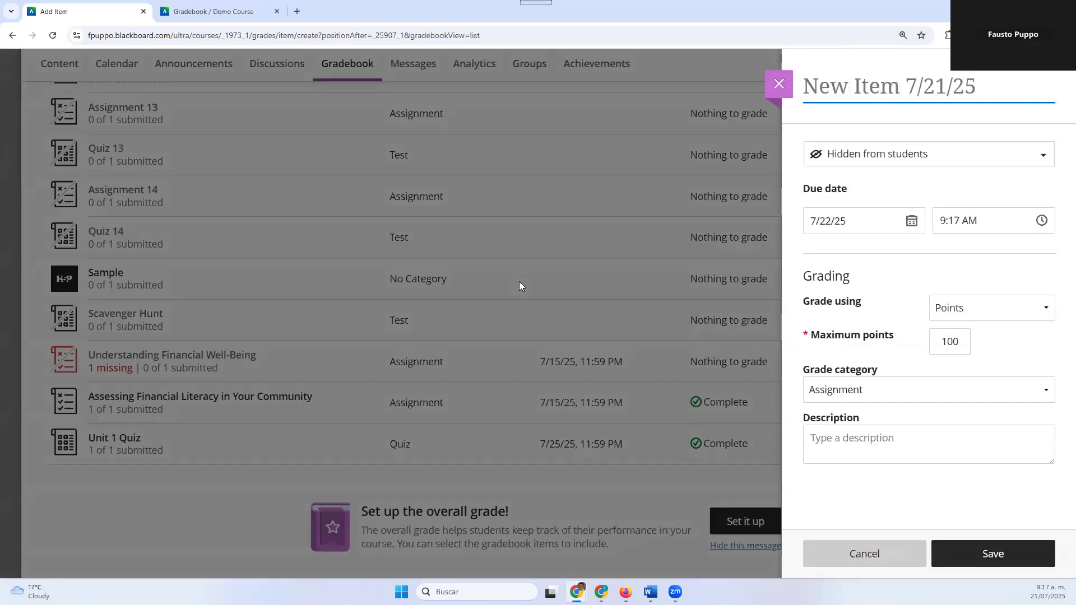
text(Pr)
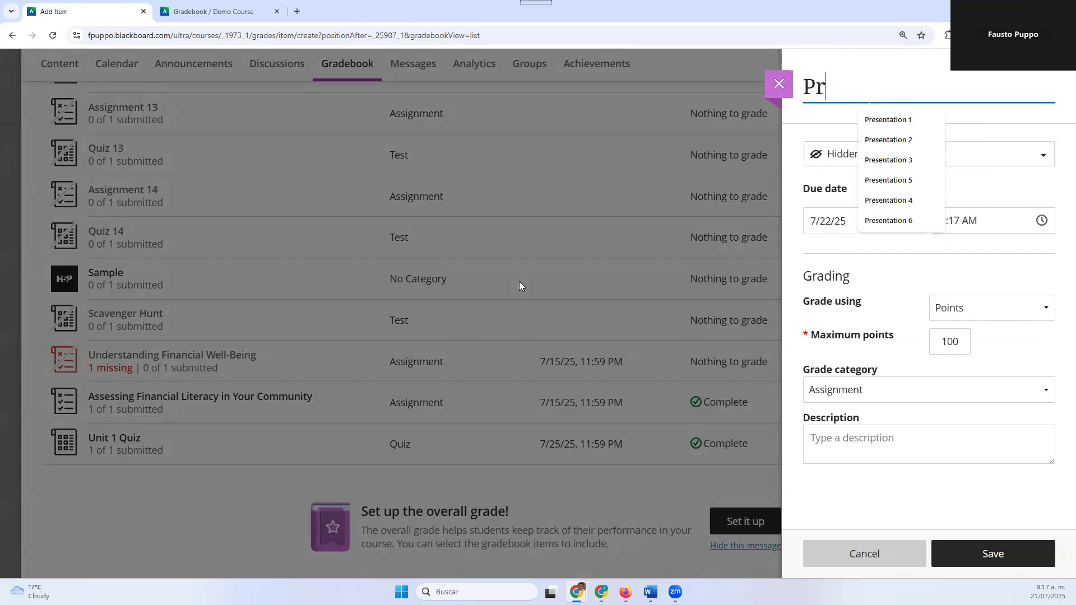
text(esentation 1)
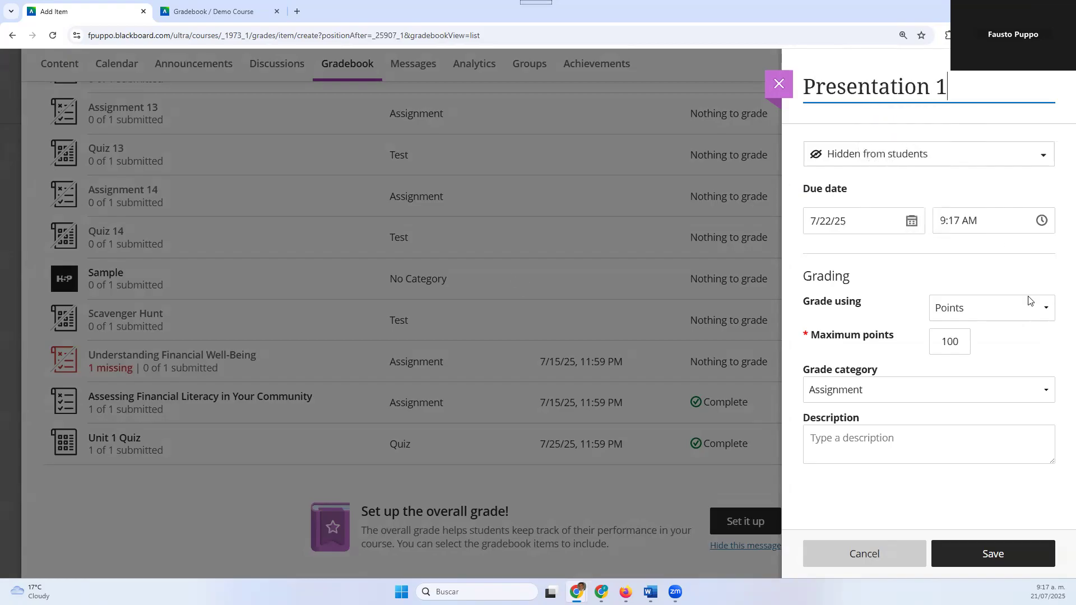
click(937, 162)
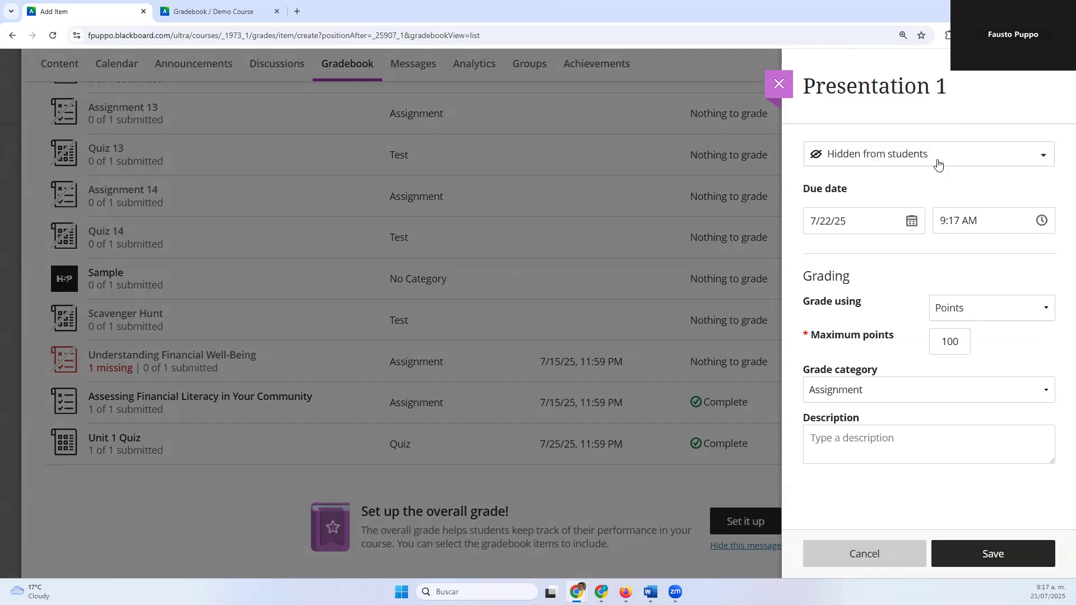
click(926, 183)
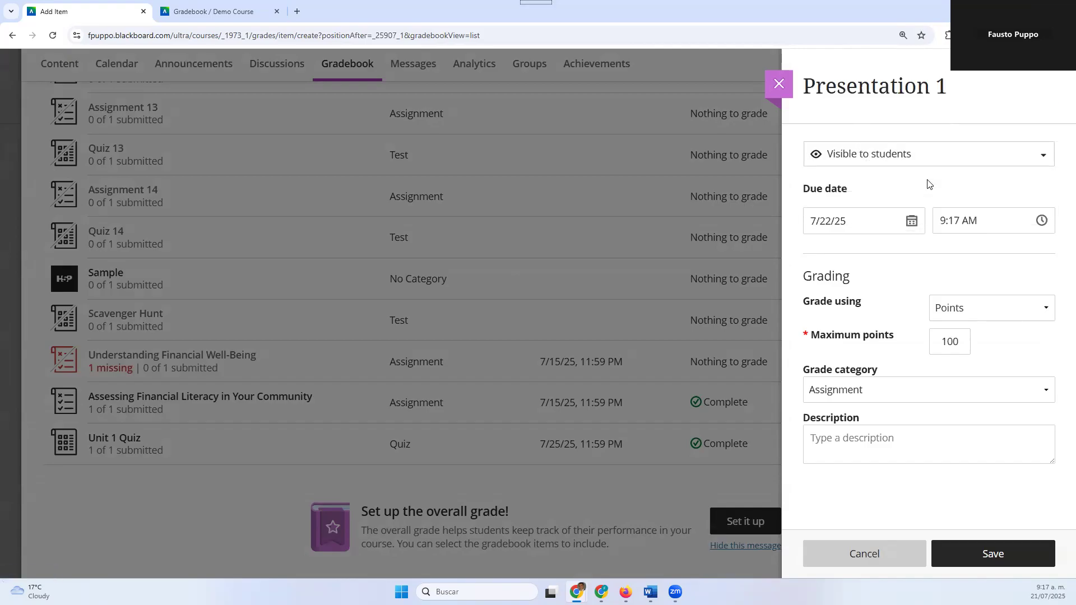
Set the due date of Presentation 1 to 7/25/25 at 11:59 PM
click(911, 222)
click(903, 356)
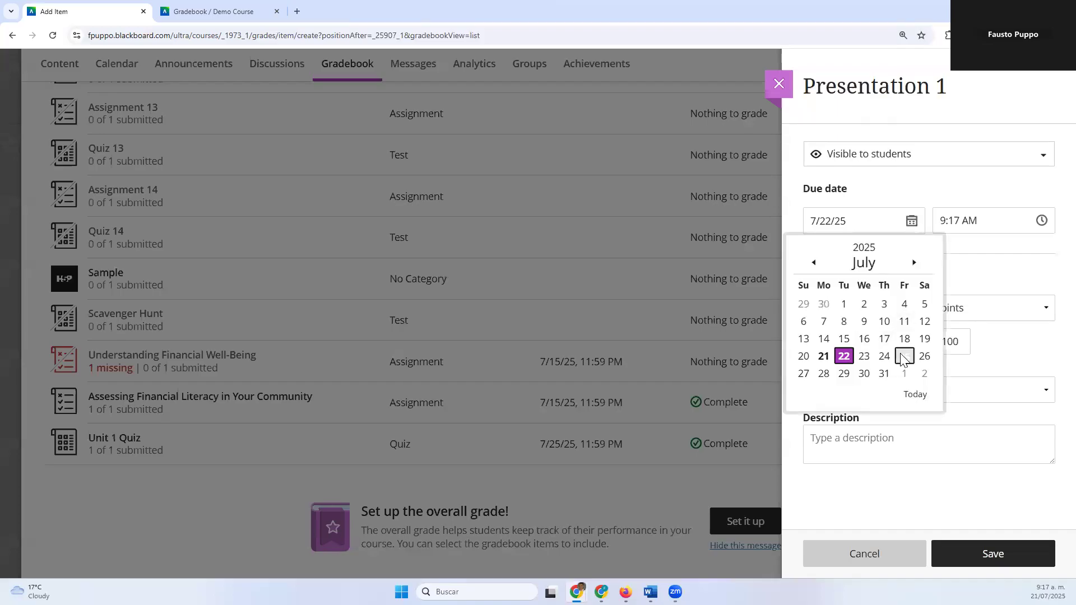
click(1041, 222)
text(11)
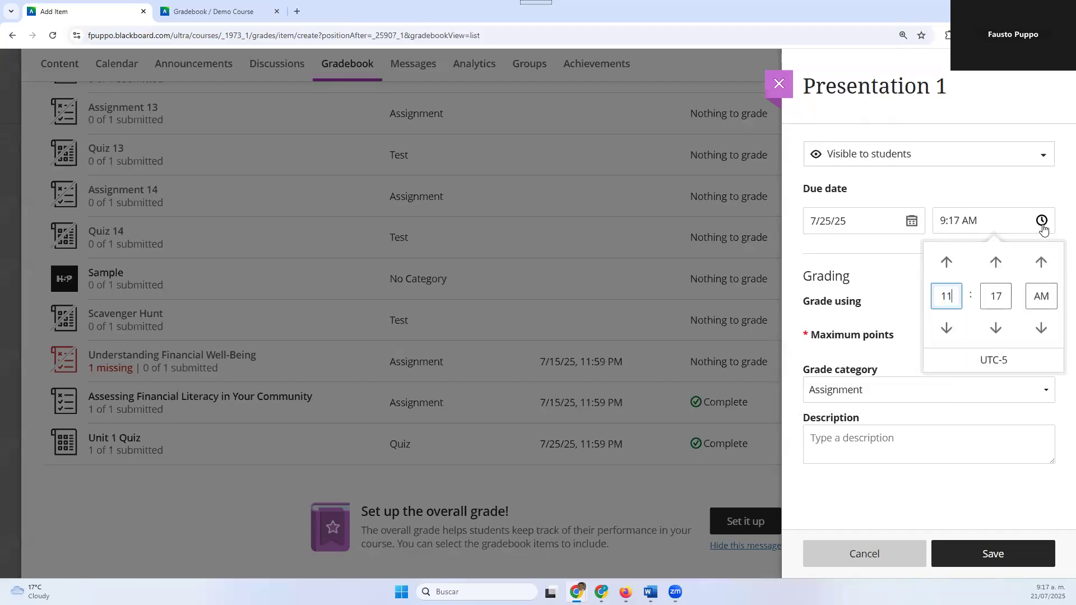
click(1000, 300)
text(59)
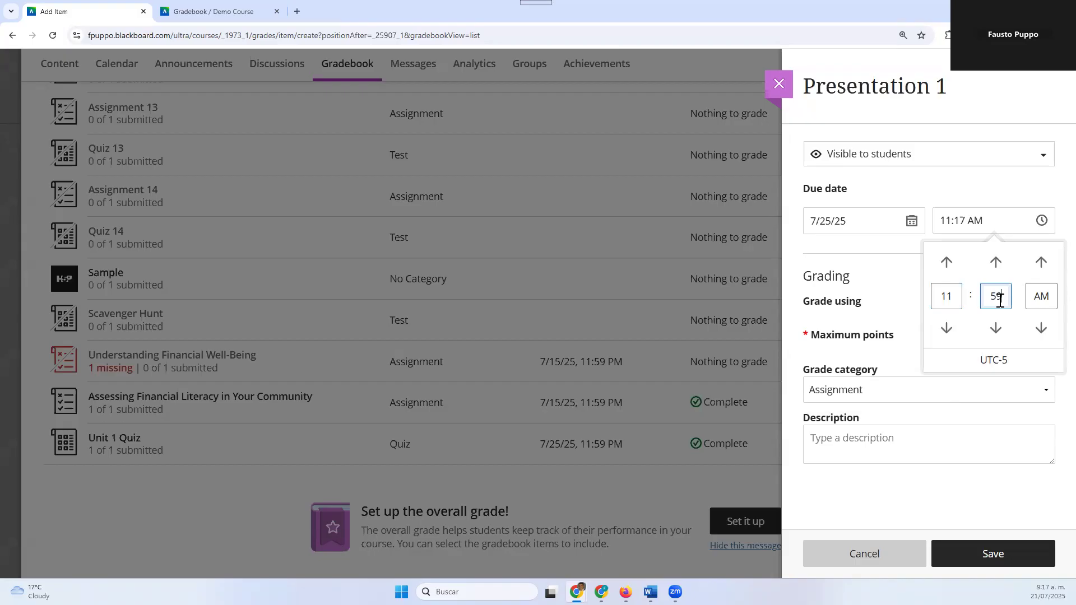
click(1040, 261)
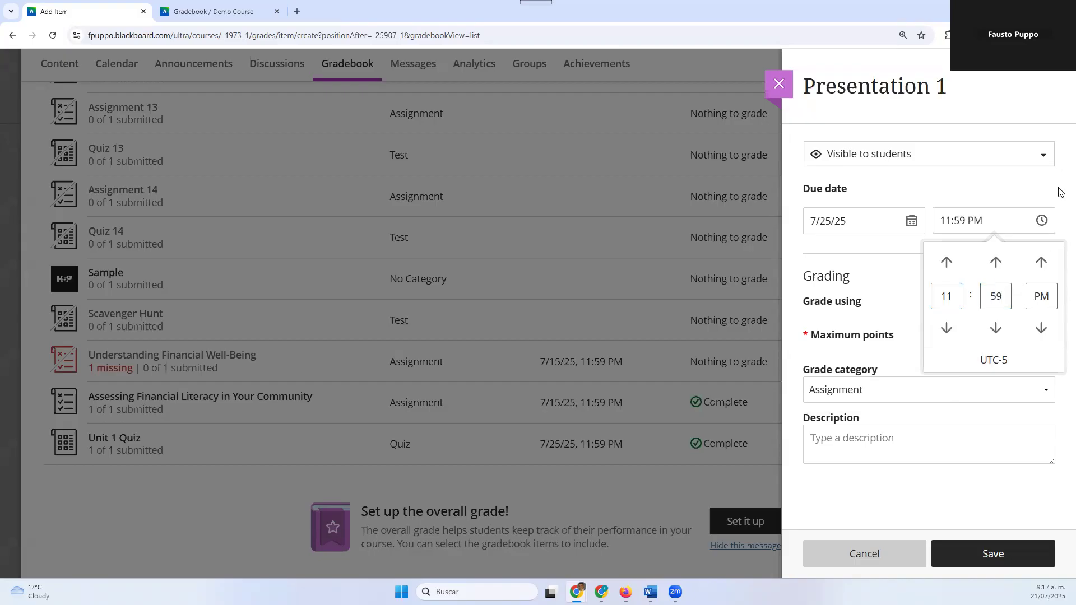
click(1061, 192)
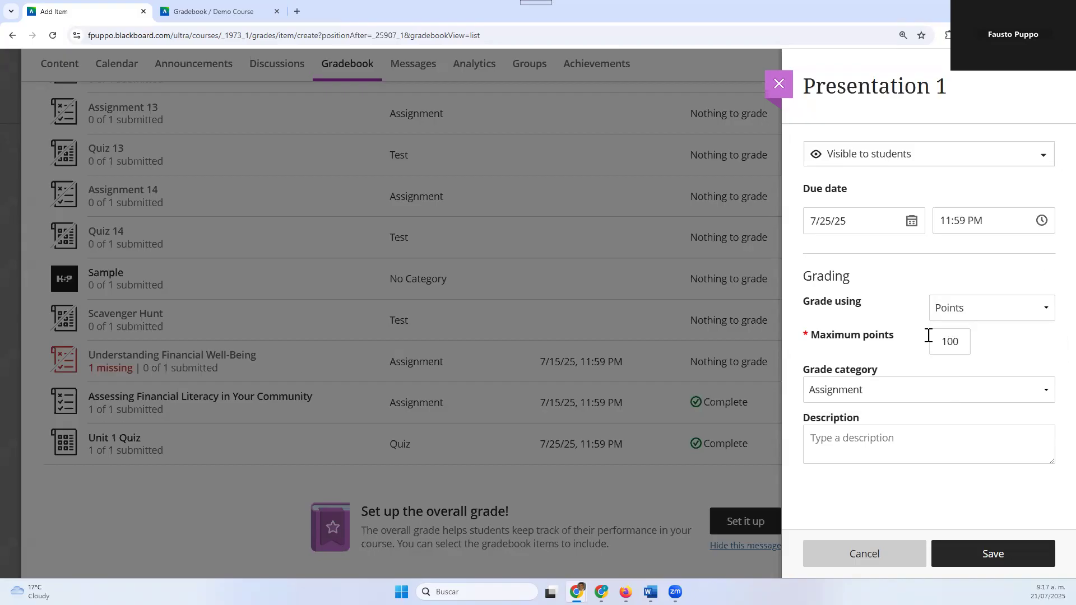
Review the grading schema choices for Presentation 1 and set its grade category to Presentation
click(962, 315)
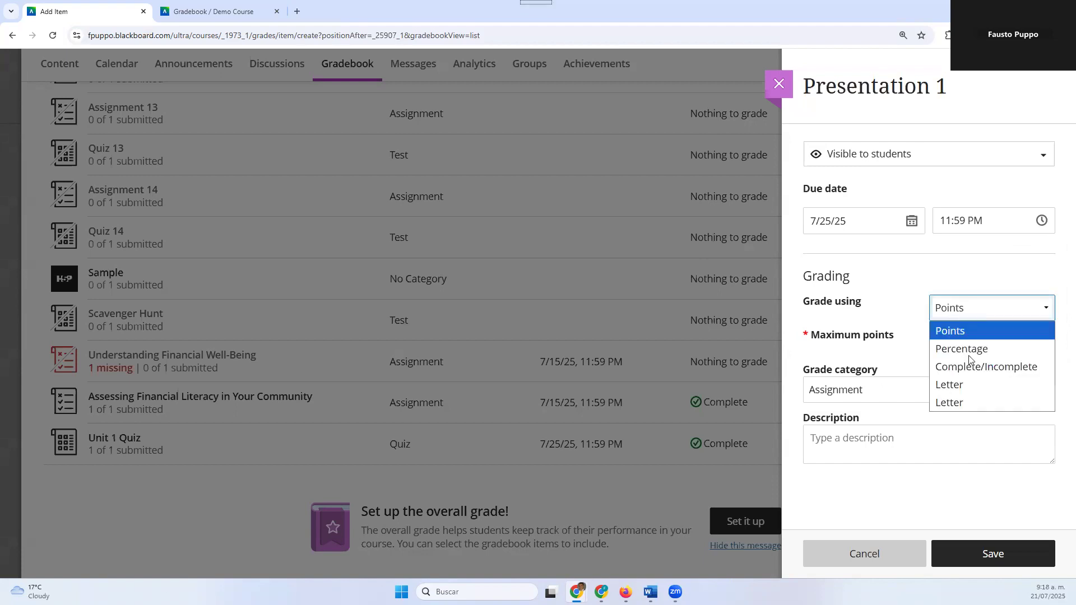
click(871, 246)
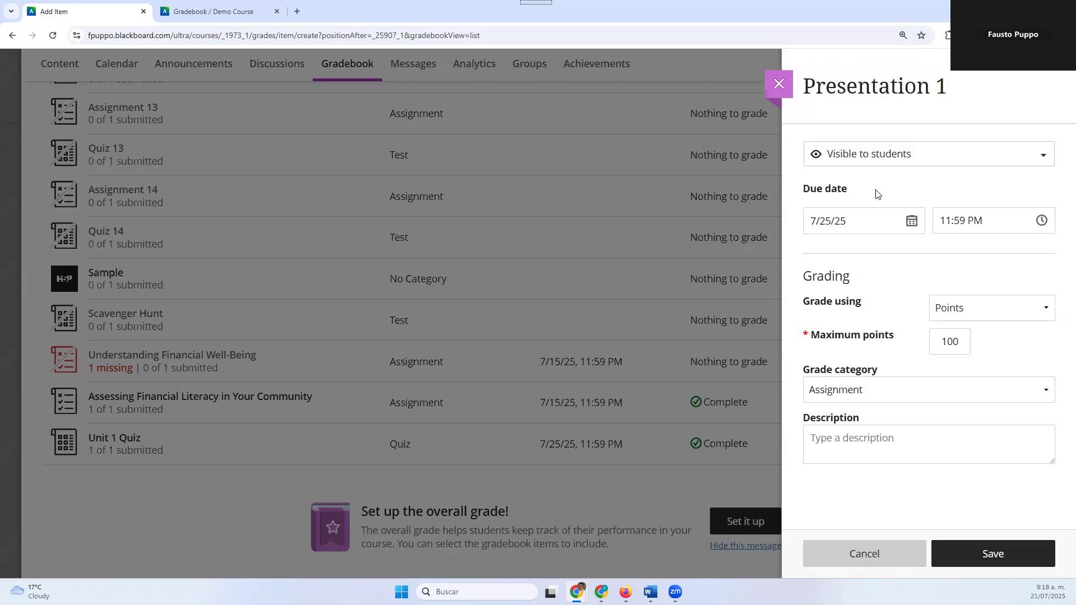
click(833, 392)
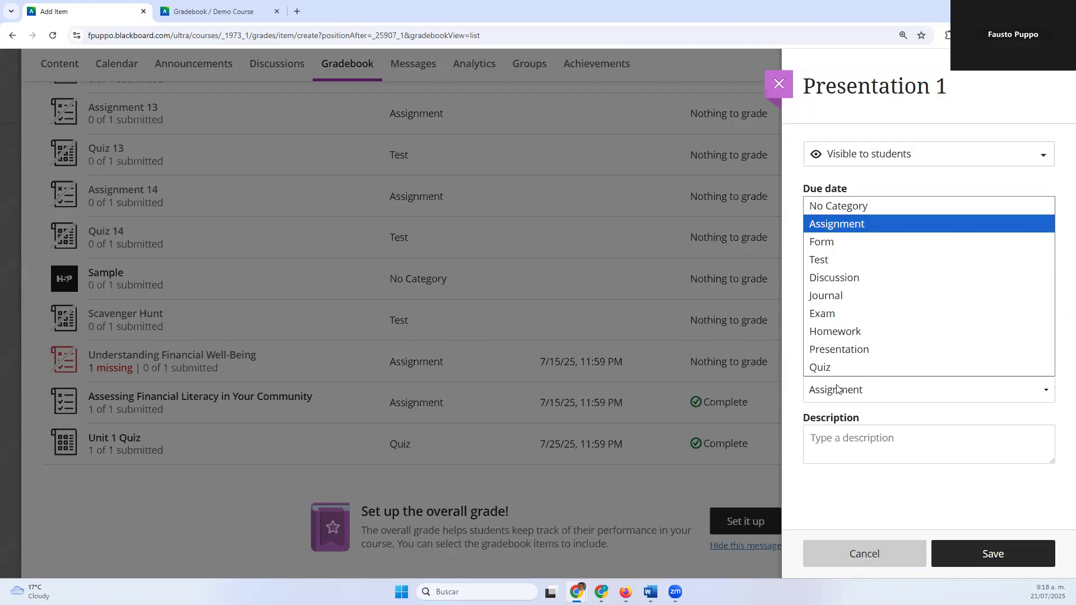
click(849, 352)
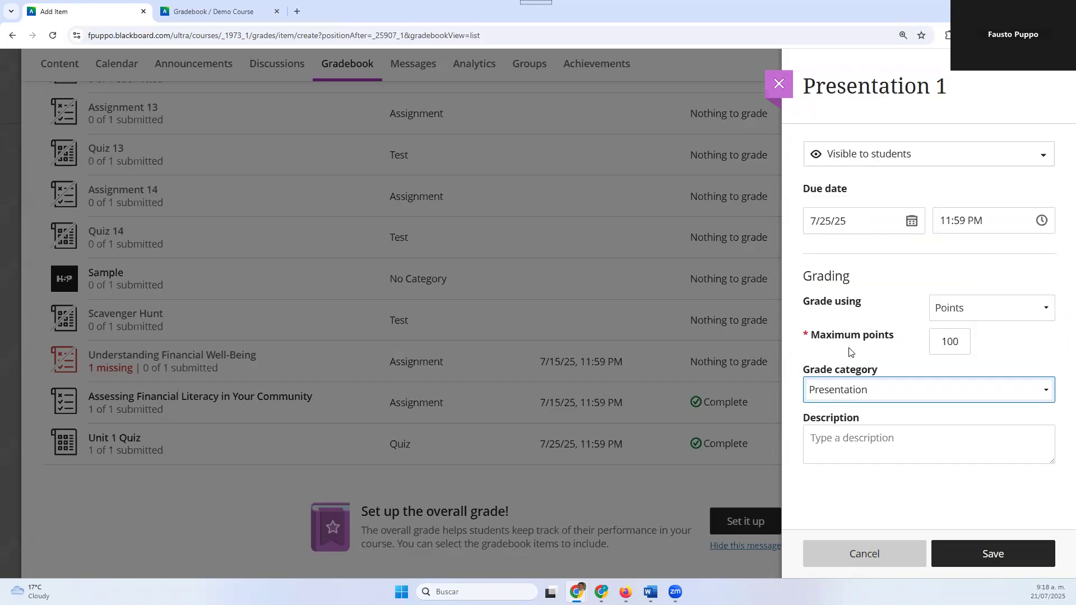
click(846, 399)
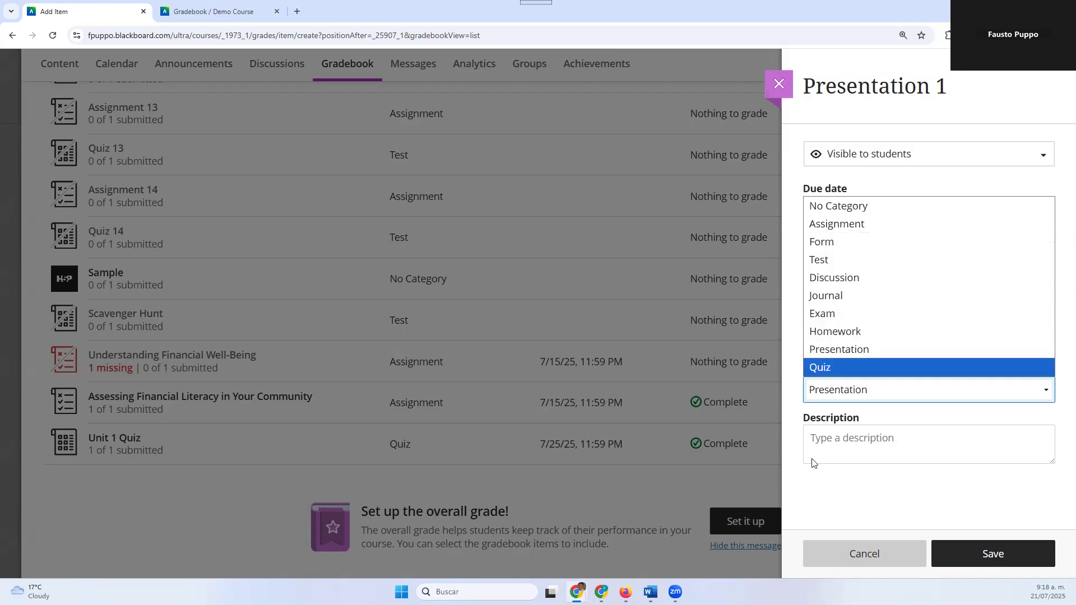
Enter "Description..." as the description of Presentation 1 and save the item
click(845, 437)
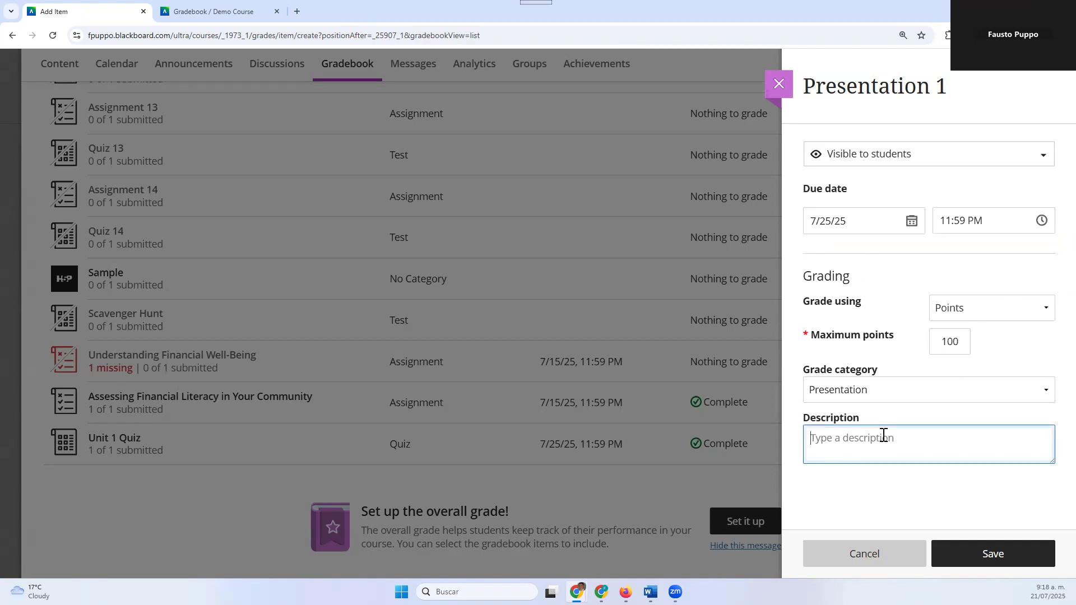
text(Description...)
click(973, 557)
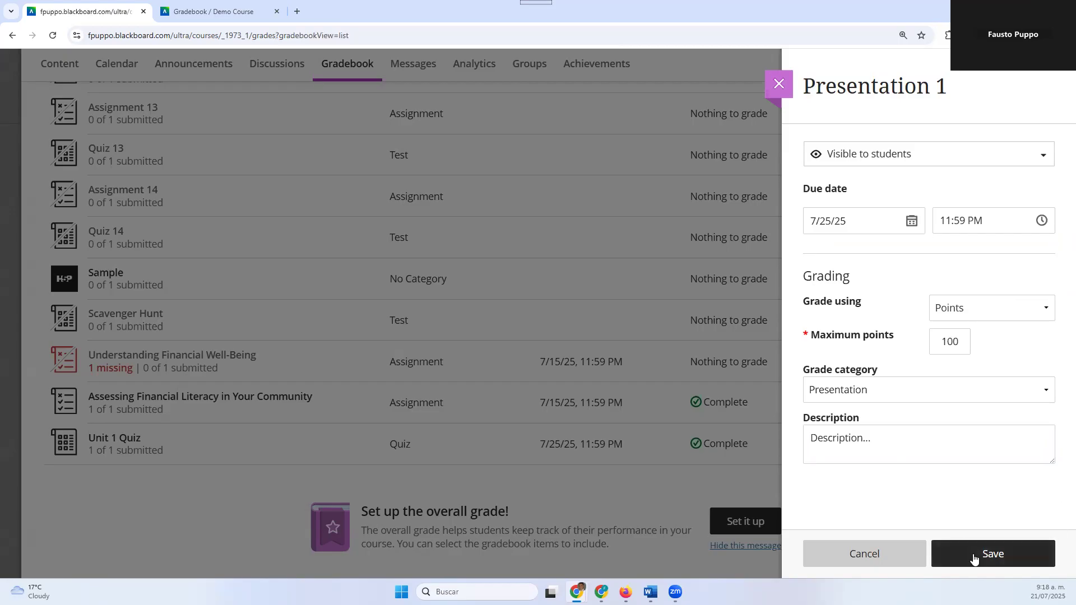
scroll(219, 234, down, 7)
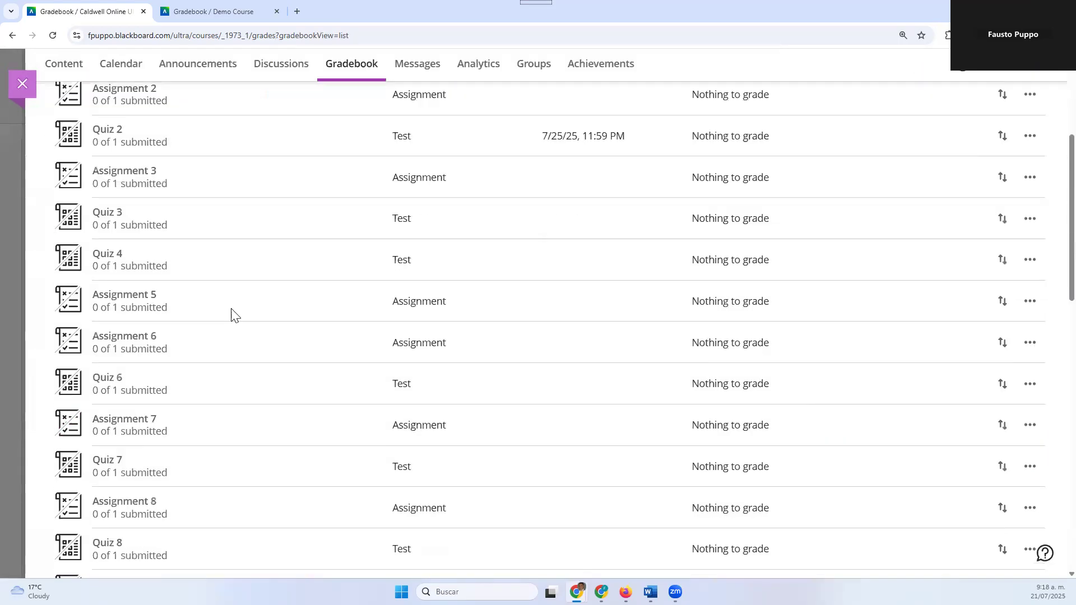
Open the submissions to grade for Presentation 1 and enter a grade of 90 for the preview student
scroll(319, 370, down, 8)
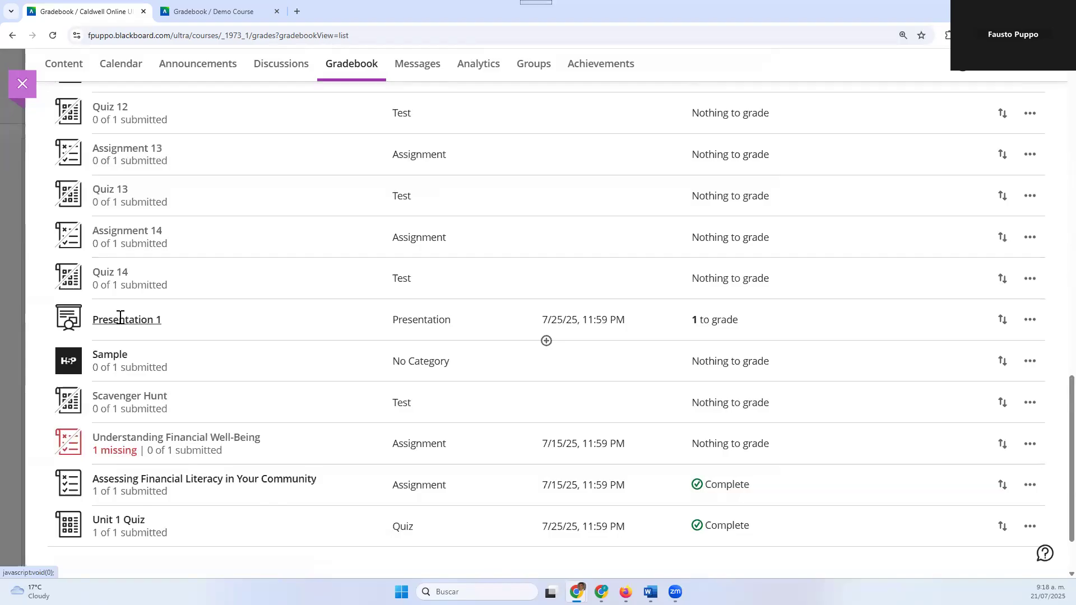
click(707, 329)
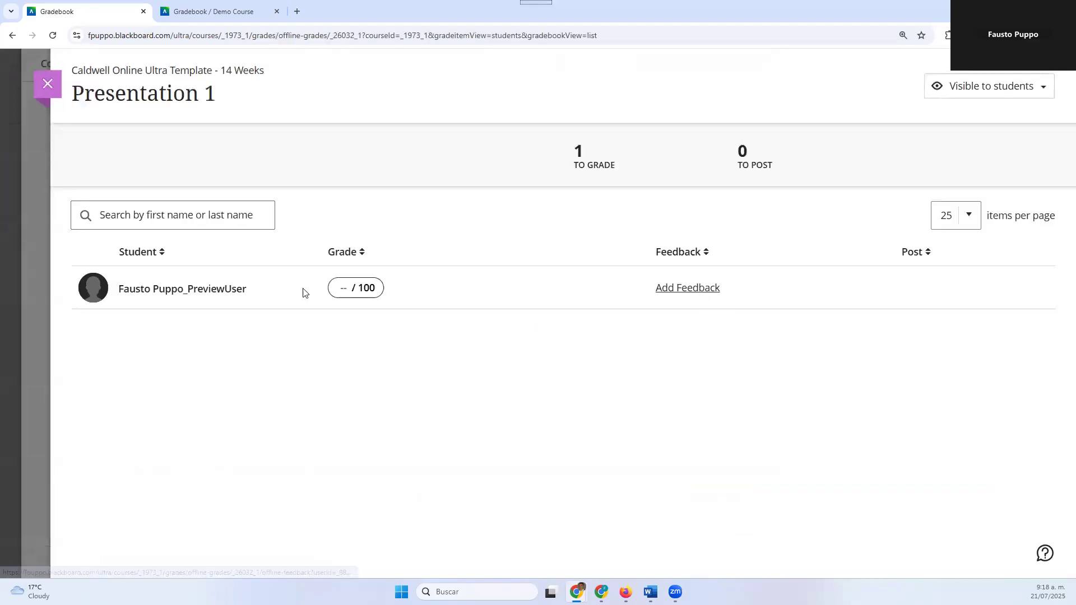
click(345, 294)
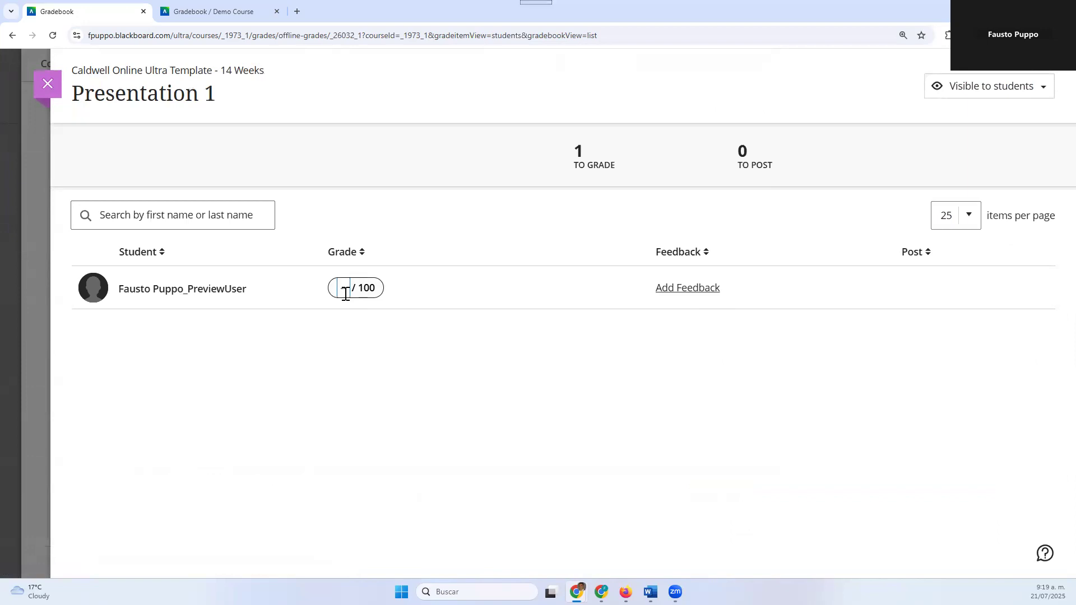
text(90)
key(Return)
Add the feedback "Feedback..." to the preview student's Presentation 1 grade, save it and return to the student list
click(658, 288)
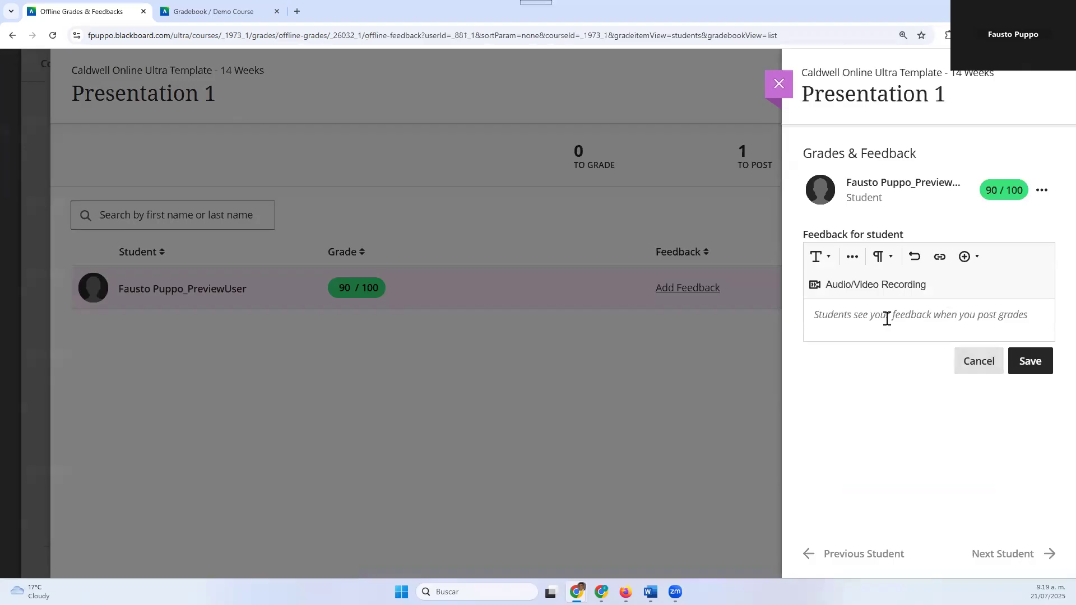
click(827, 314)
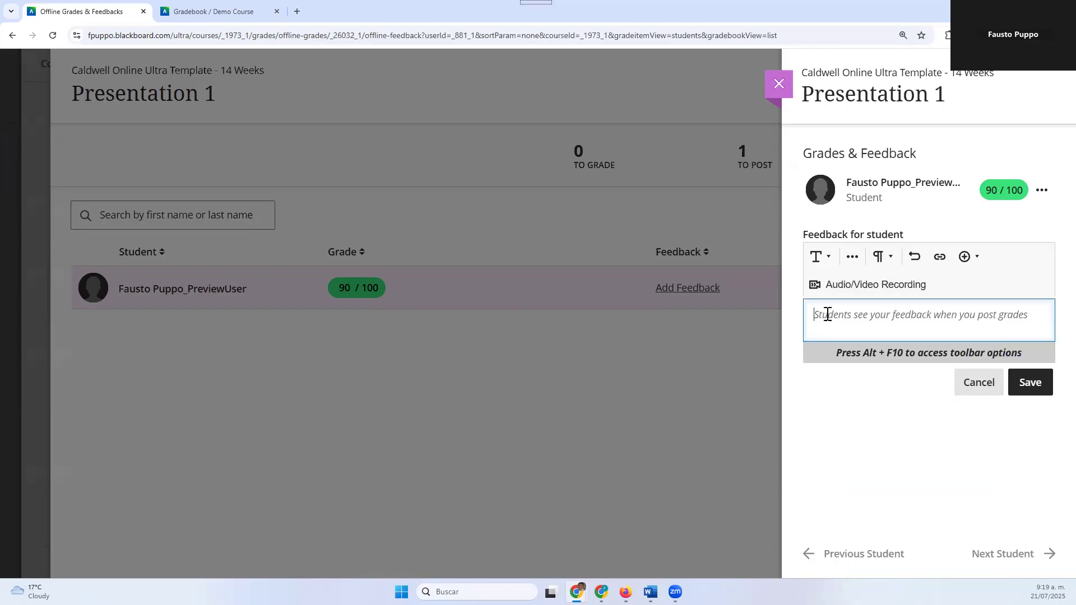
text(Feed)
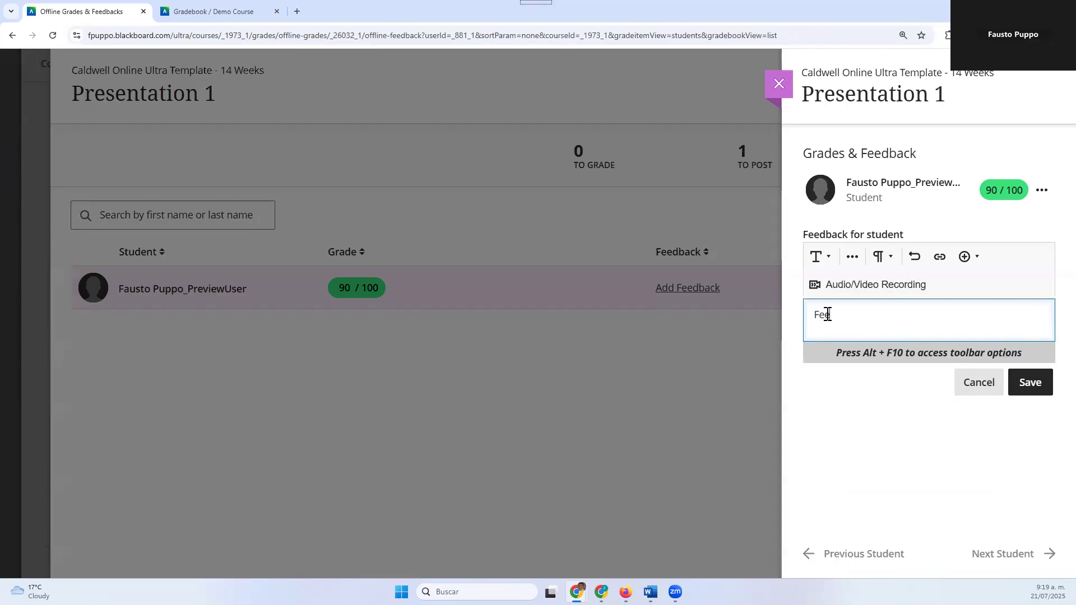
text(back...)
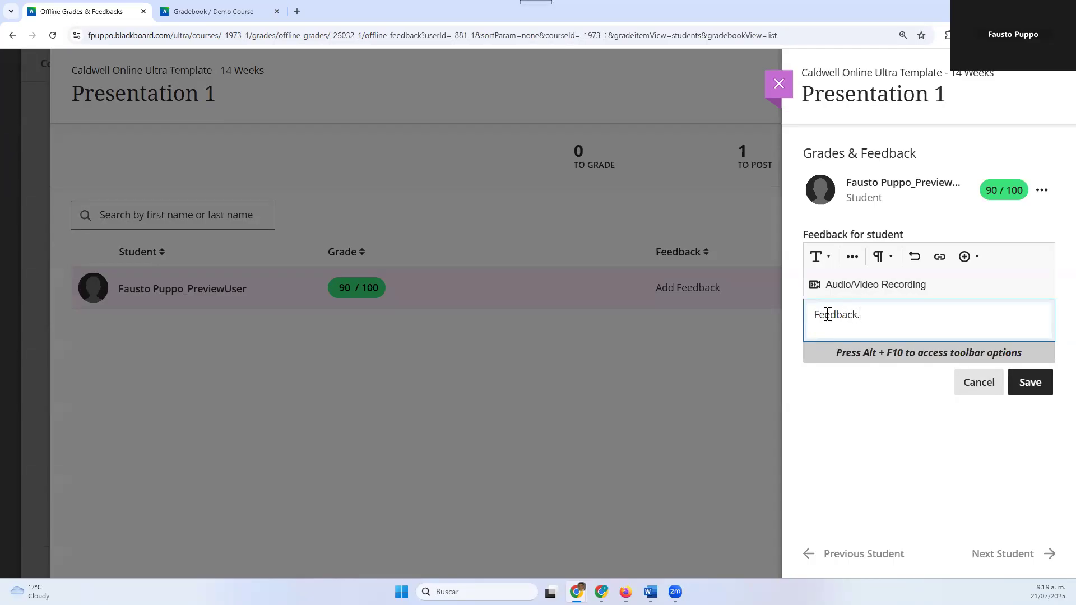
click(1039, 382)
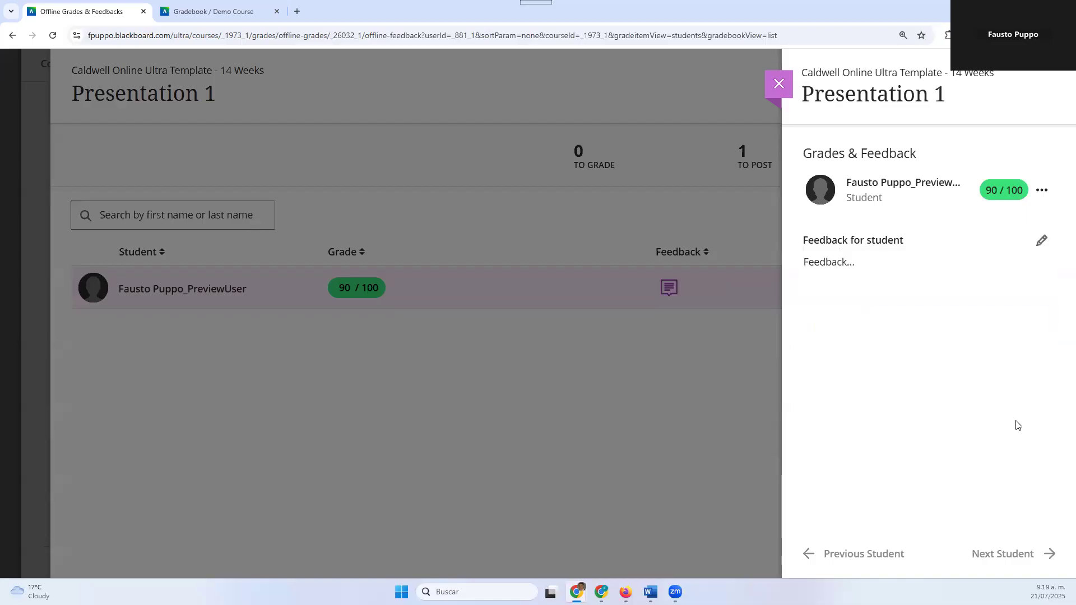
click(677, 402)
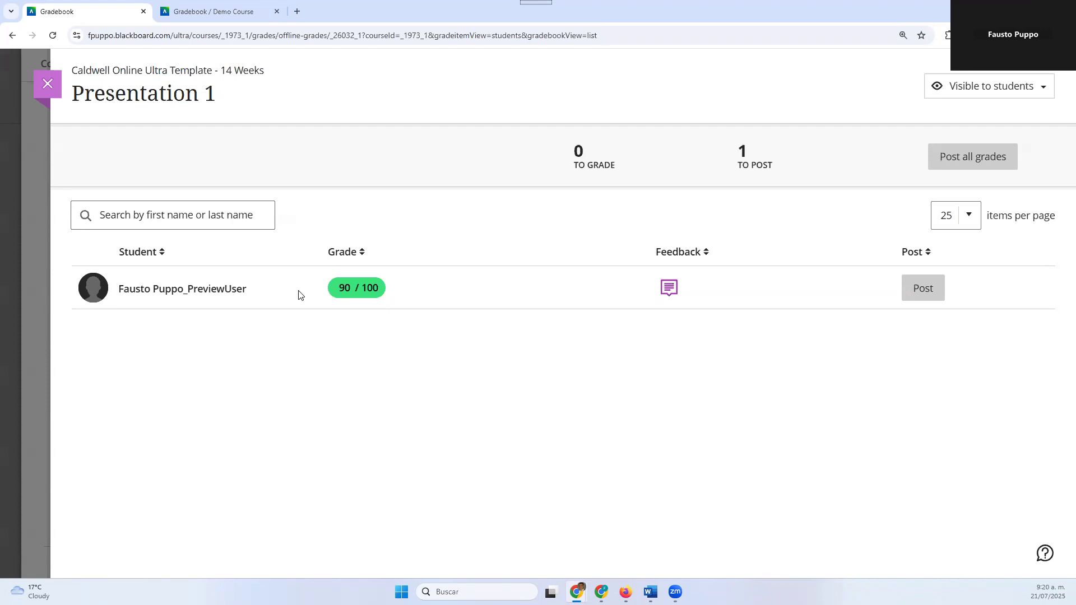
Post all grades for Presentation 1 and return to the list of gradable items
click(921, 299)
click(980, 163)
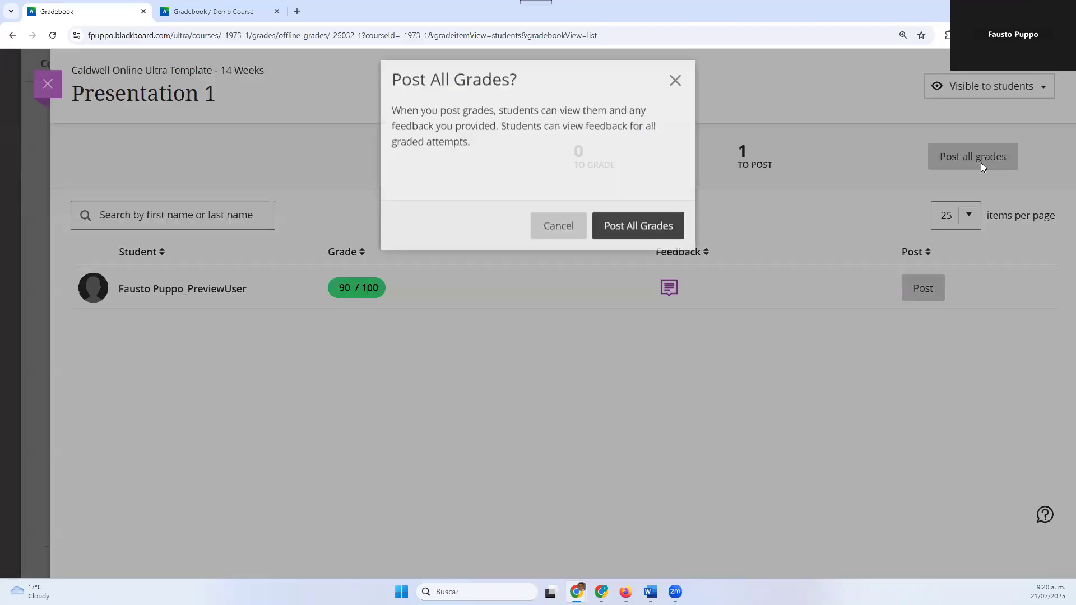
click(640, 238)
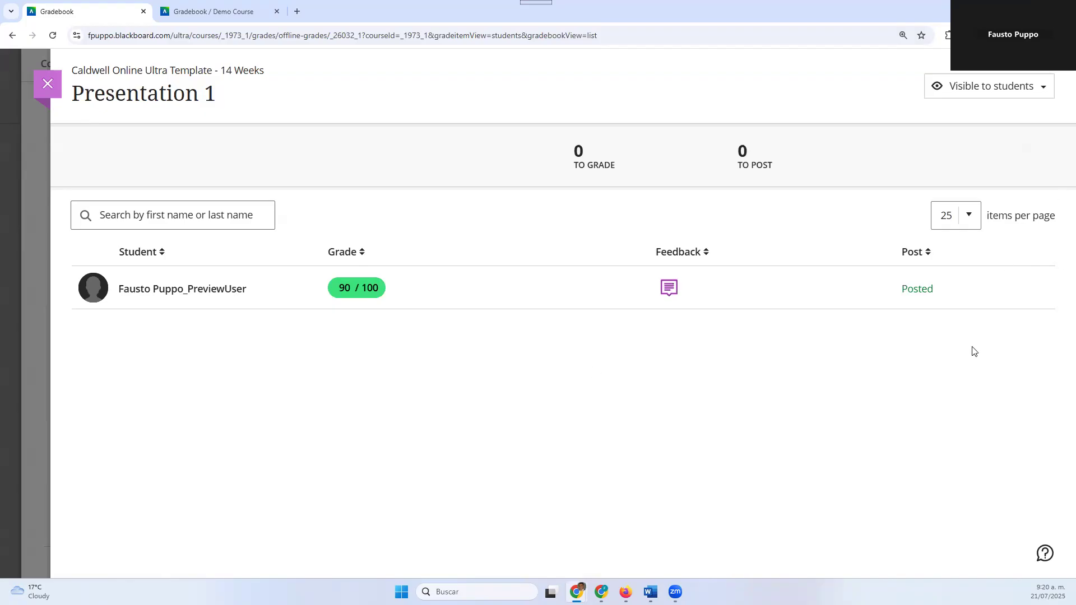
click(55, 94)
Add a text item between Presentation 1 and Sample and name it Sample Text Column
scroll(728, 322, down, 2)
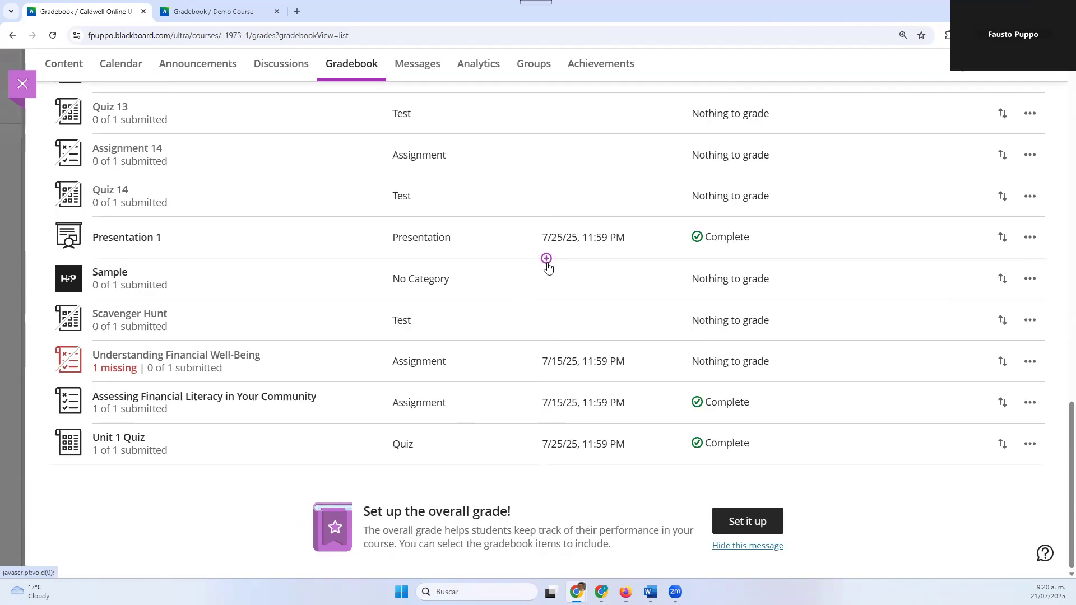
click(547, 262)
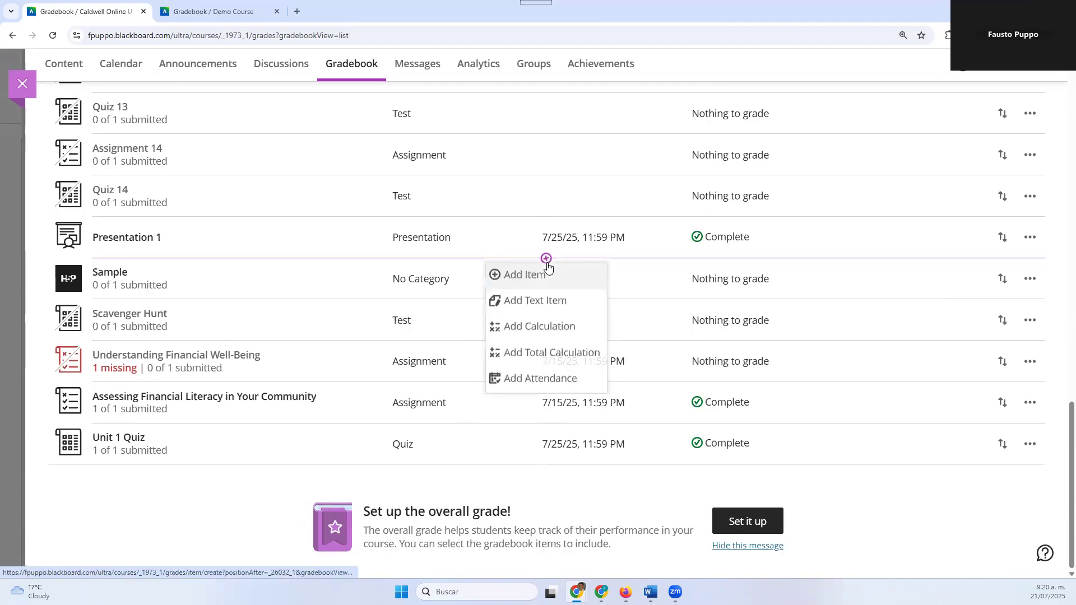
click(538, 304)
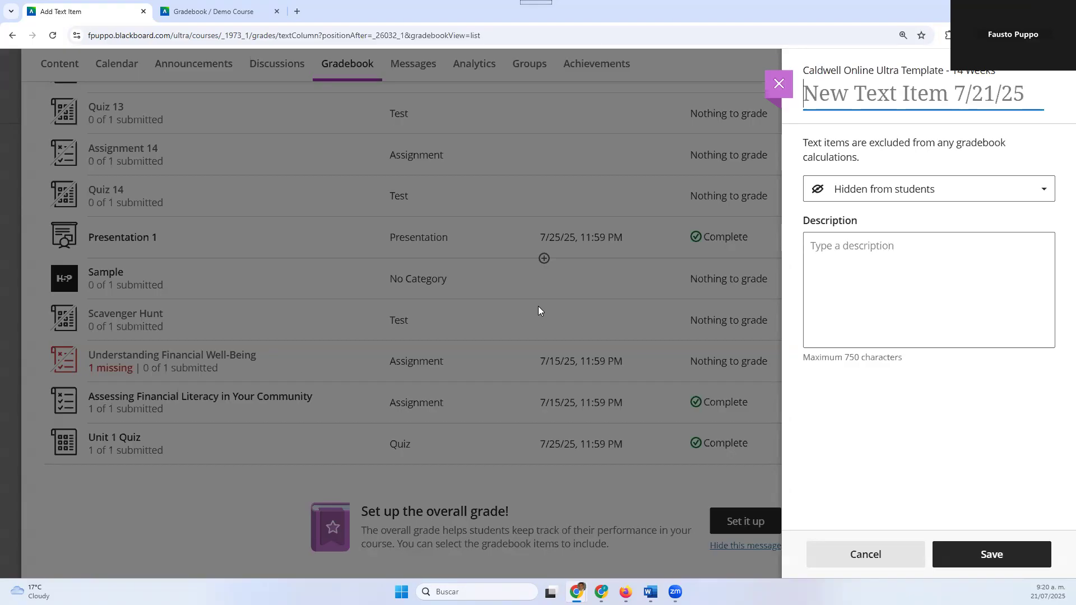
text(Sam)
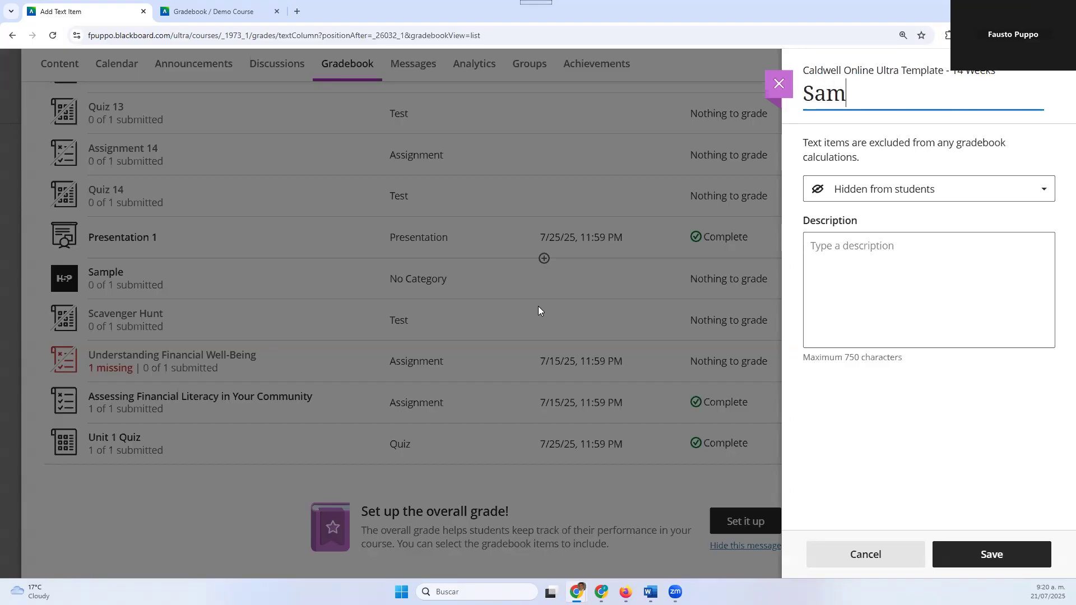
text(ple Text)
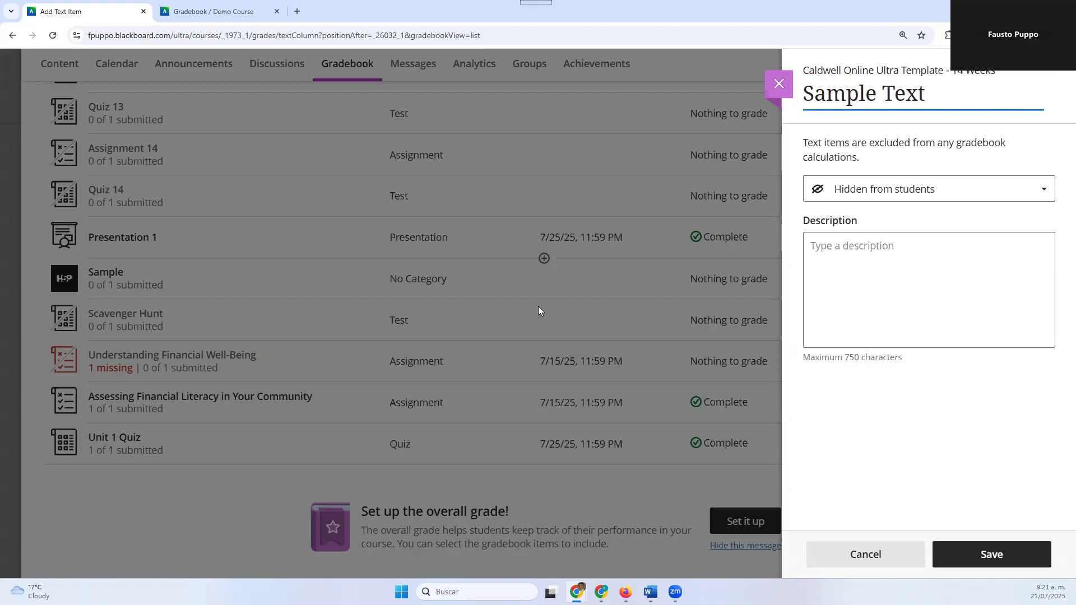
text( Column)
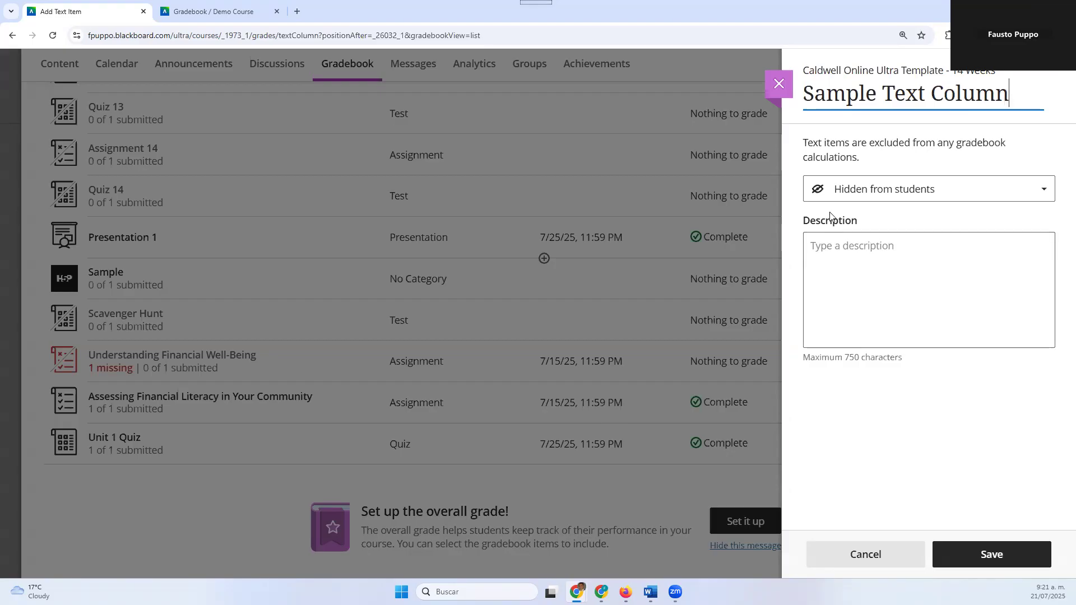
Enter "Description..." as the description of Sample Text Column and save the text item hidden from students
click(841, 247)
text(Description...)
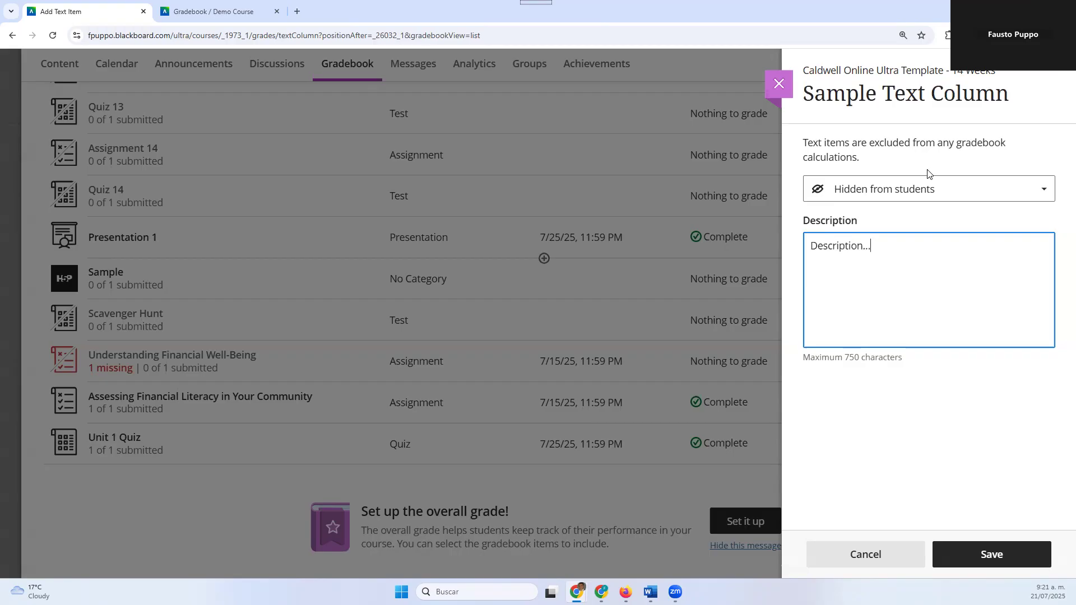
click(977, 555)
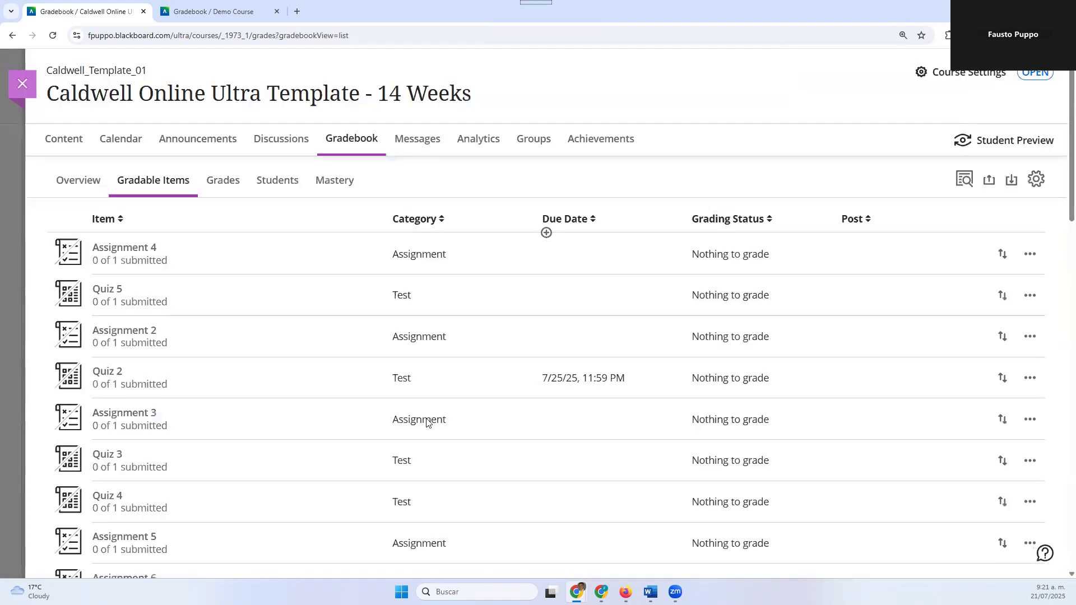
Check Sample Text Column in the gradable items list and start a new calculation between it and Sample
scroll(416, 421, down, 5)
scroll(417, 421, down, 15)
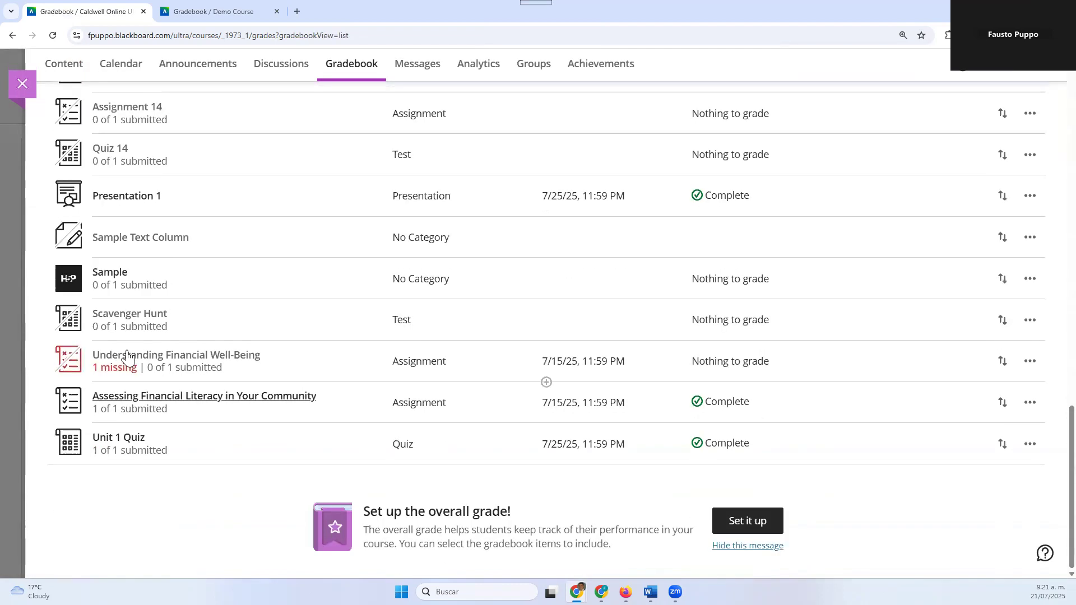
scroll(175, 313, up, 2)
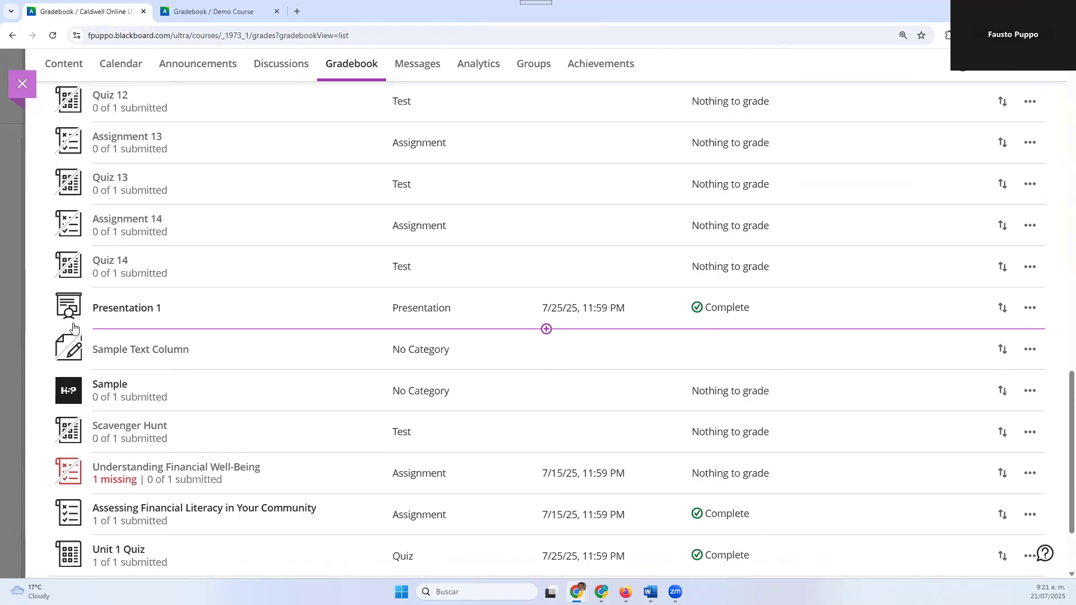
scroll(440, 332, up, 13)
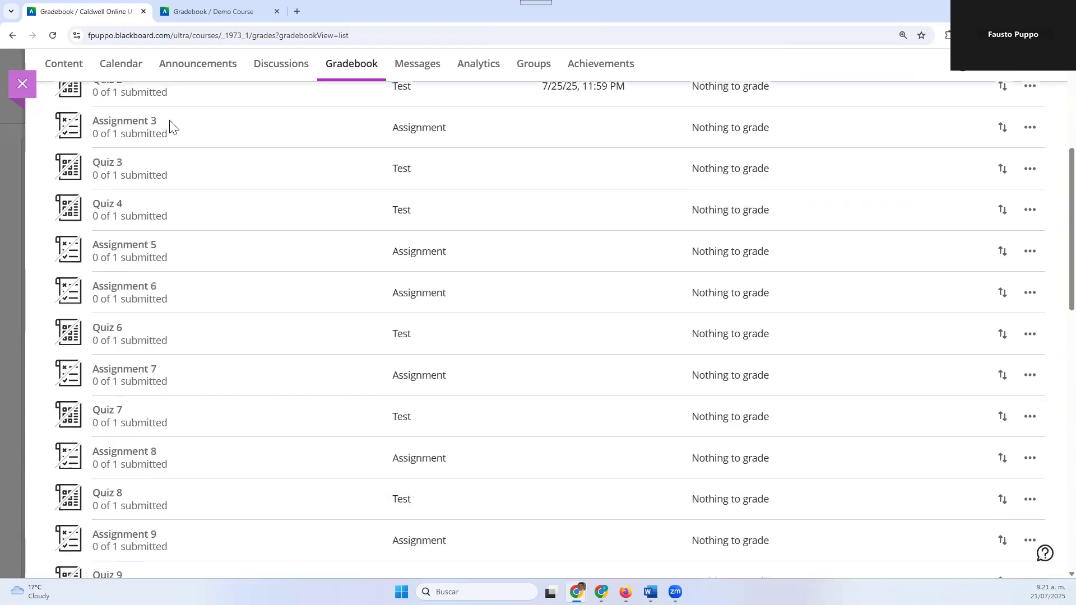
scroll(170, 121, up, 5)
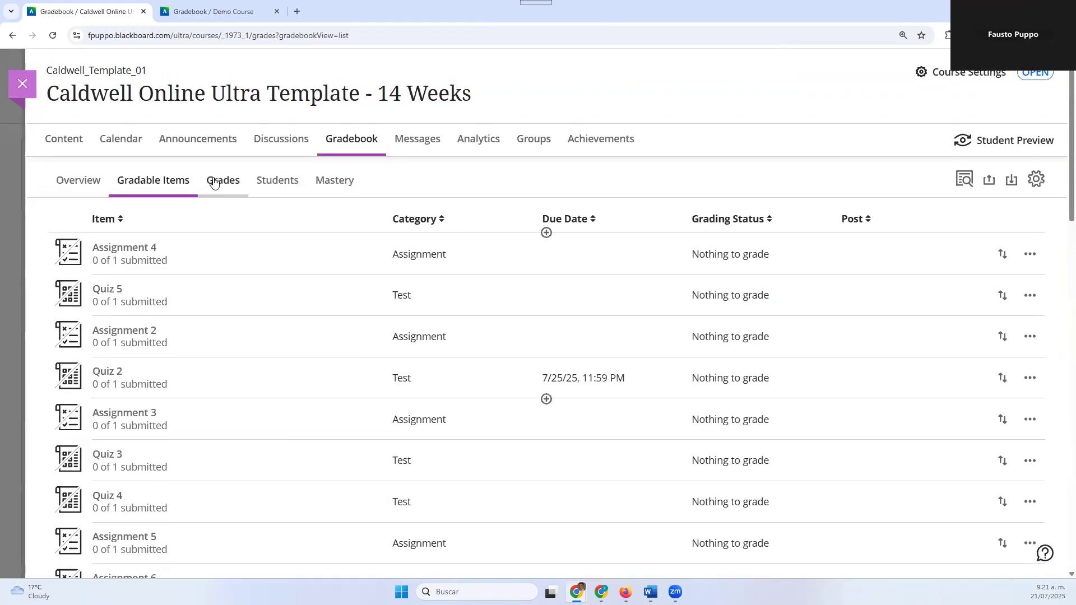
scroll(504, 368, down, 16)
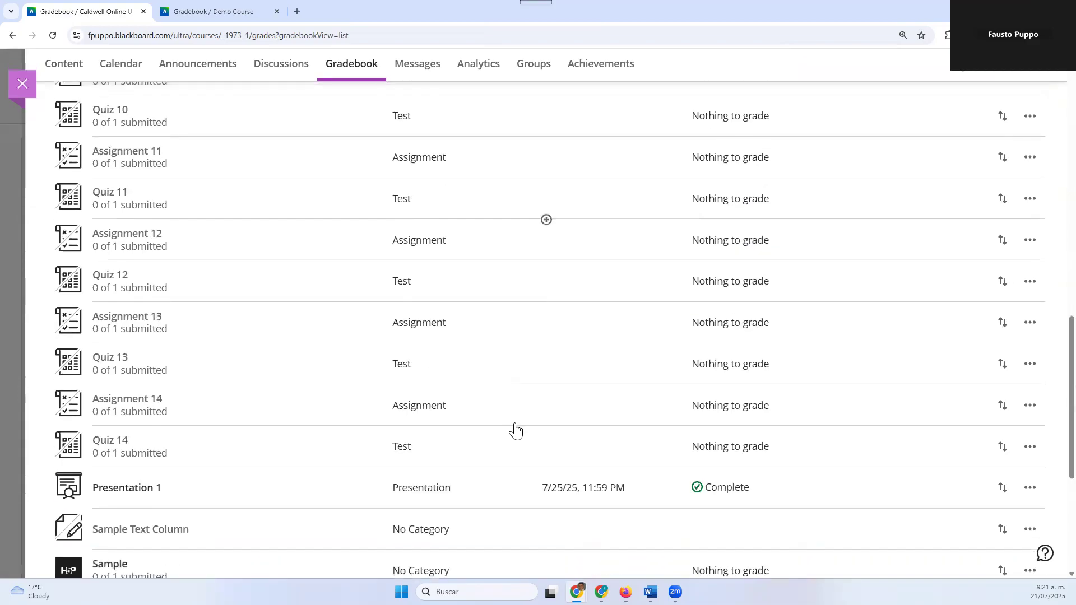
scroll(515, 430, down, 3)
click(576, 387)
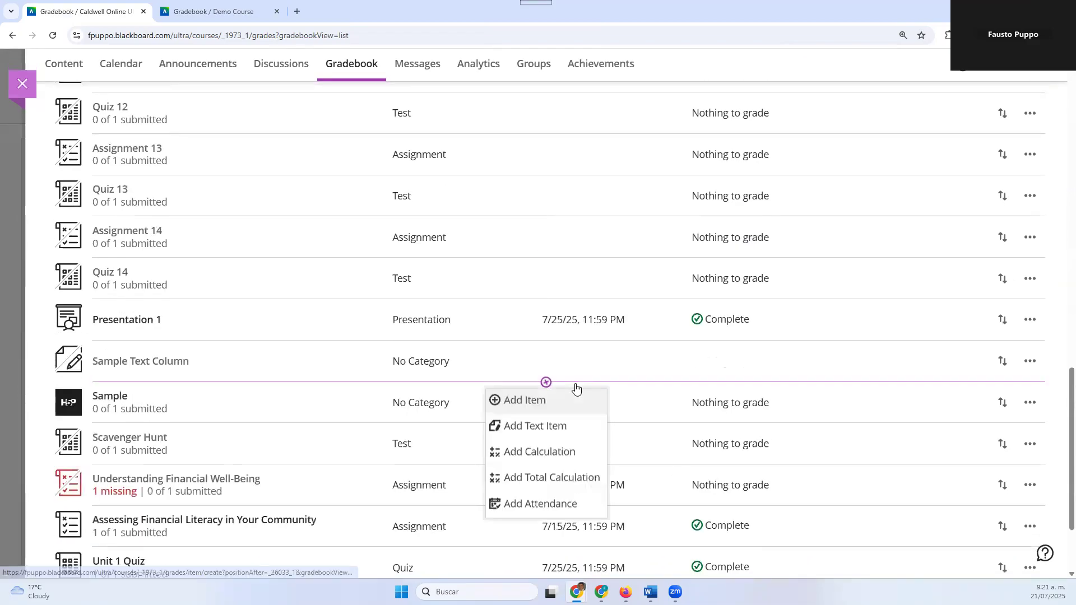
click(566, 452)
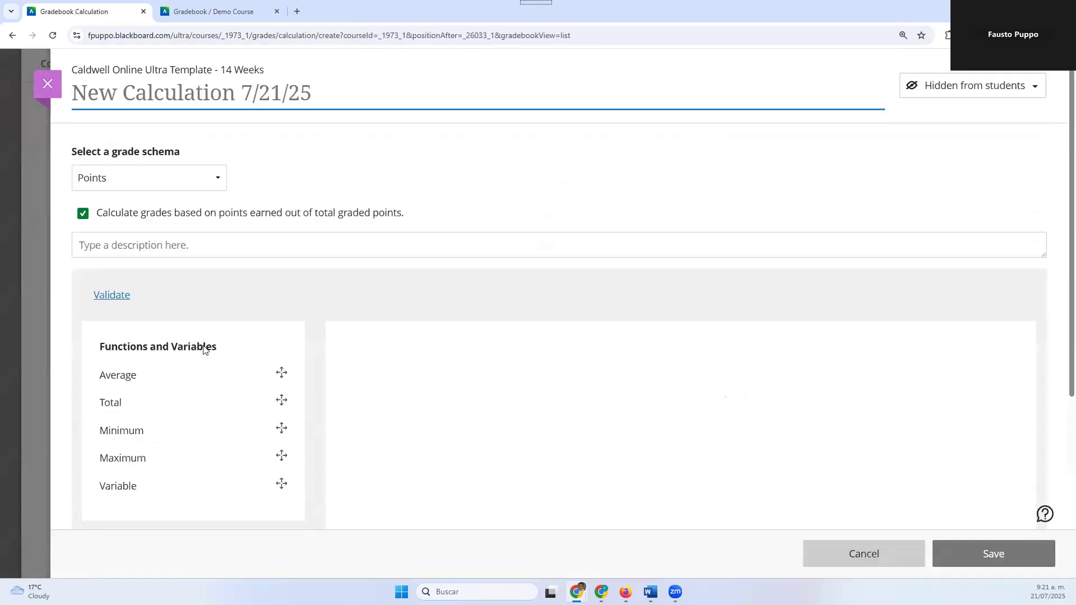
Examine the grade schema setting, functions, variables and operators available for the new calculation
scroll(324, 199, down, 3)
scroll(197, 214, up, 2)
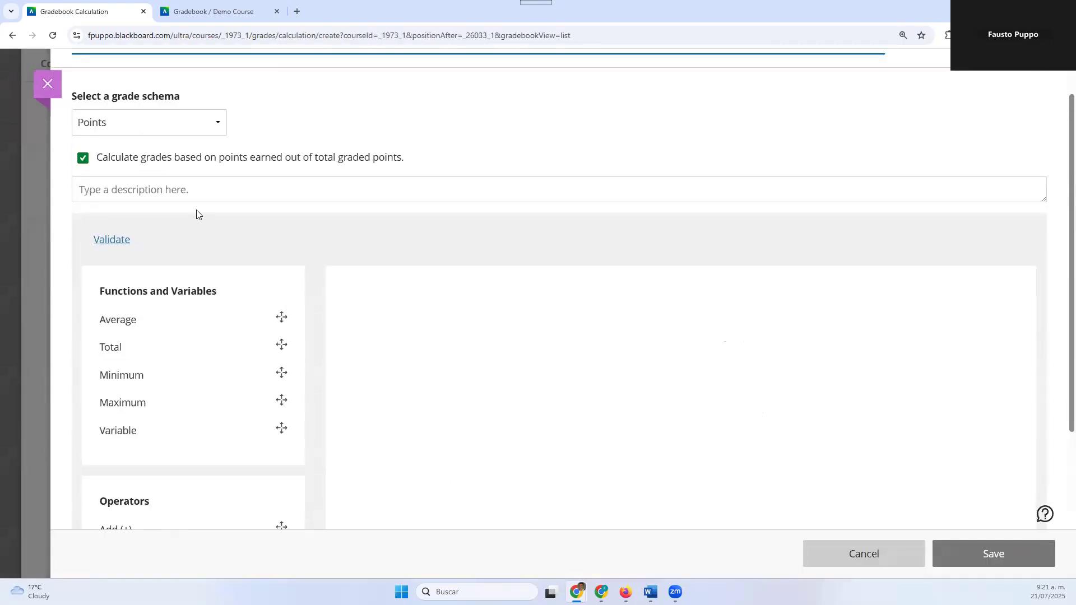
scroll(229, 278, down, 3)
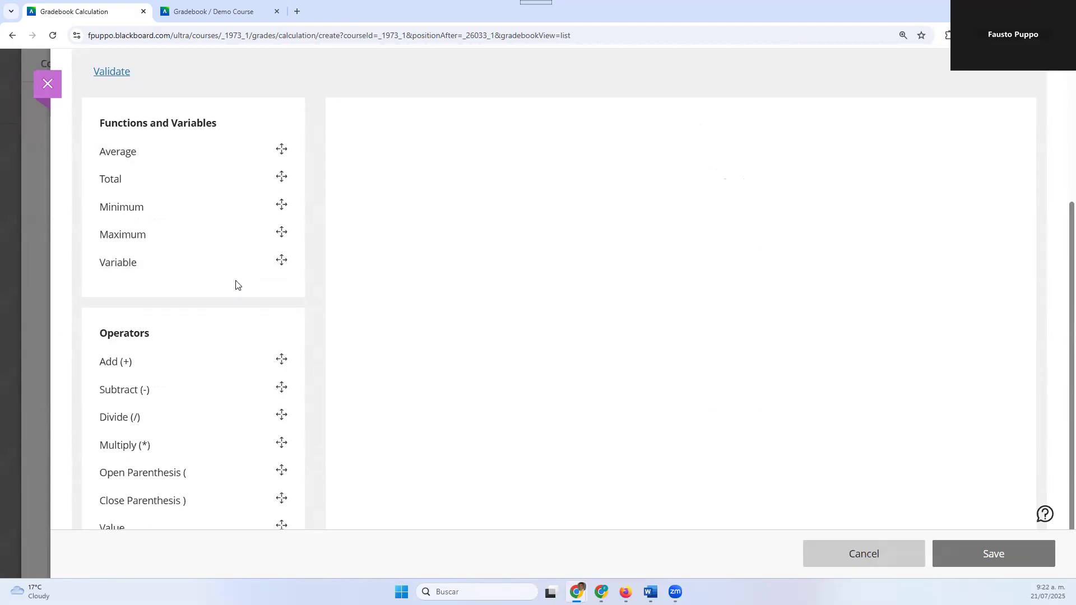
scroll(235, 285, up, 4)
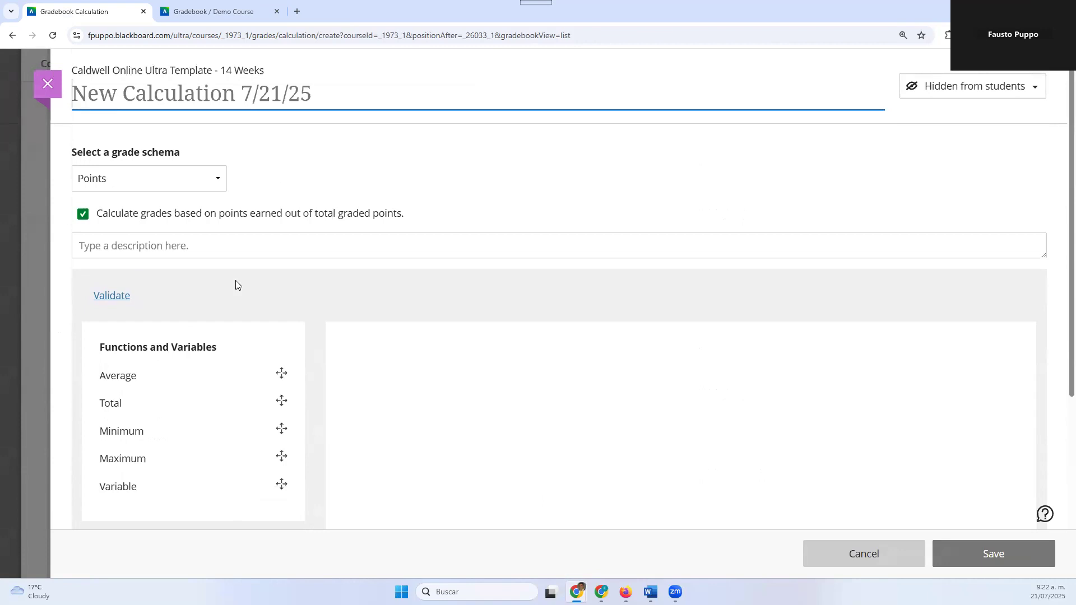
scroll(235, 284, down, 5)
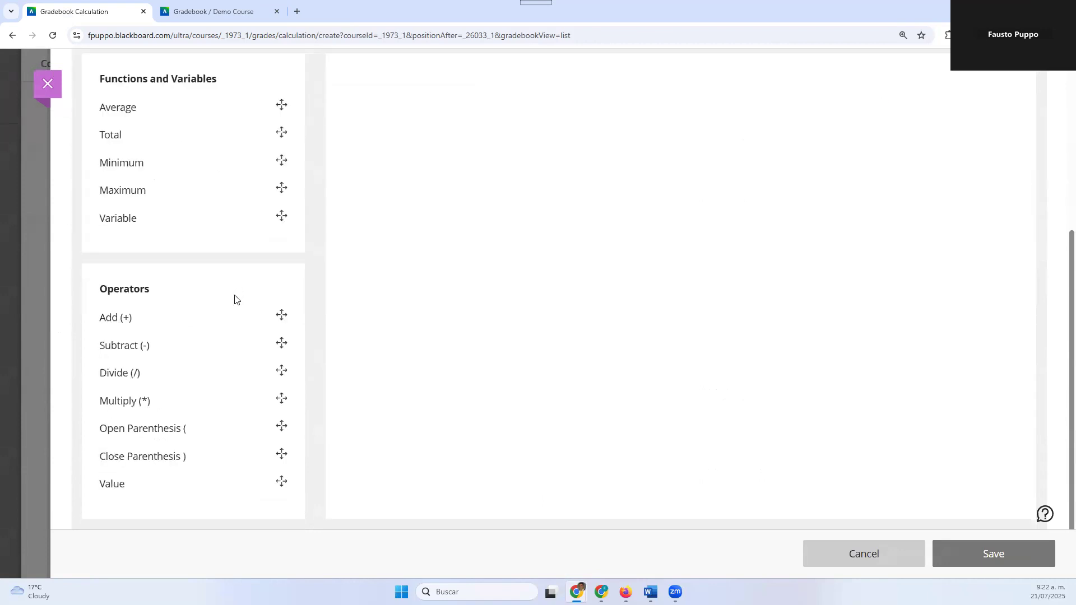
scroll(229, 305, up, 5)
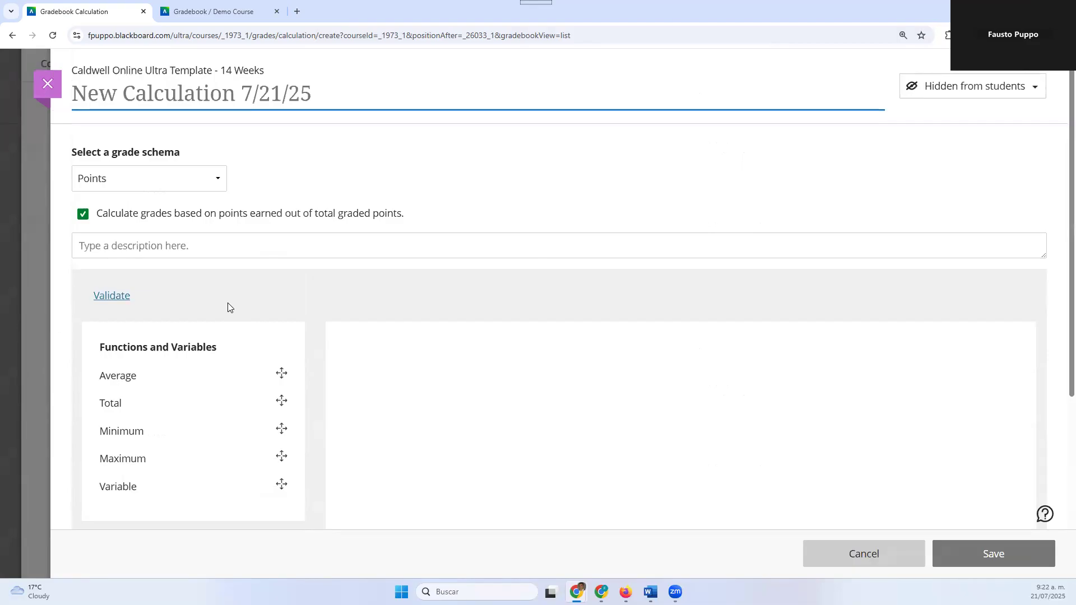
scroll(228, 303, down, 2)
scroll(175, 255, down, 1)
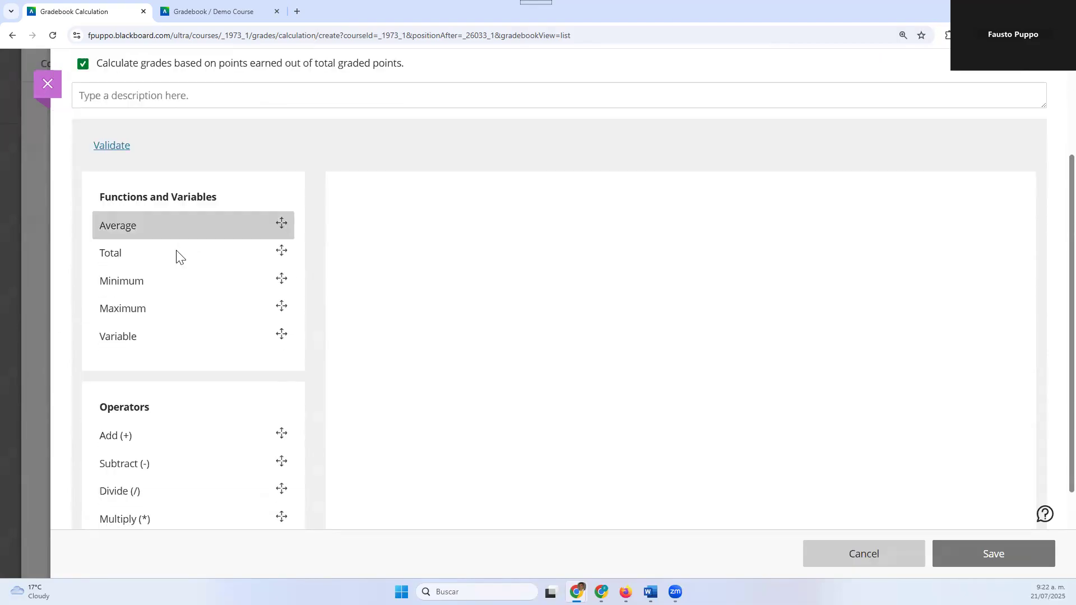
scroll(176, 255, down, 2)
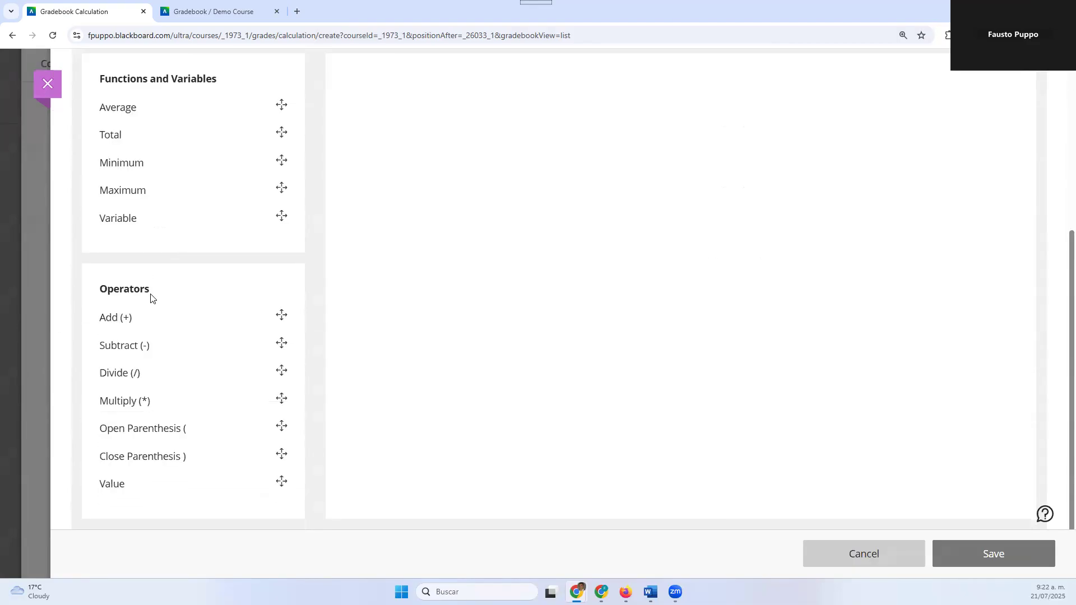
Insert the Average function into the formula of the new calculation
scroll(150, 297, up, 1)
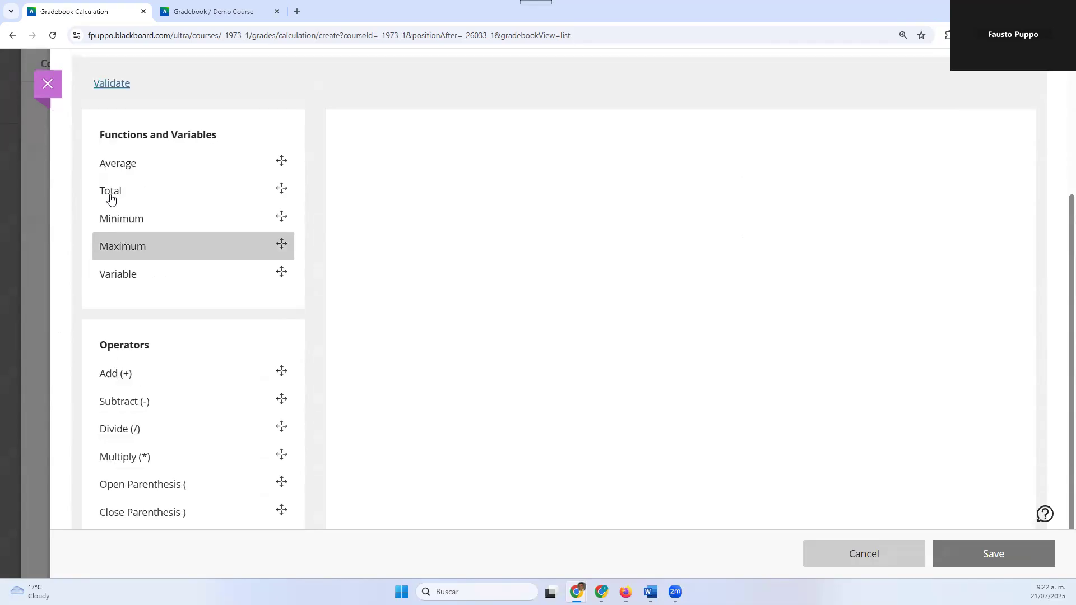
scroll(144, 214, up, 1)
click(144, 219)
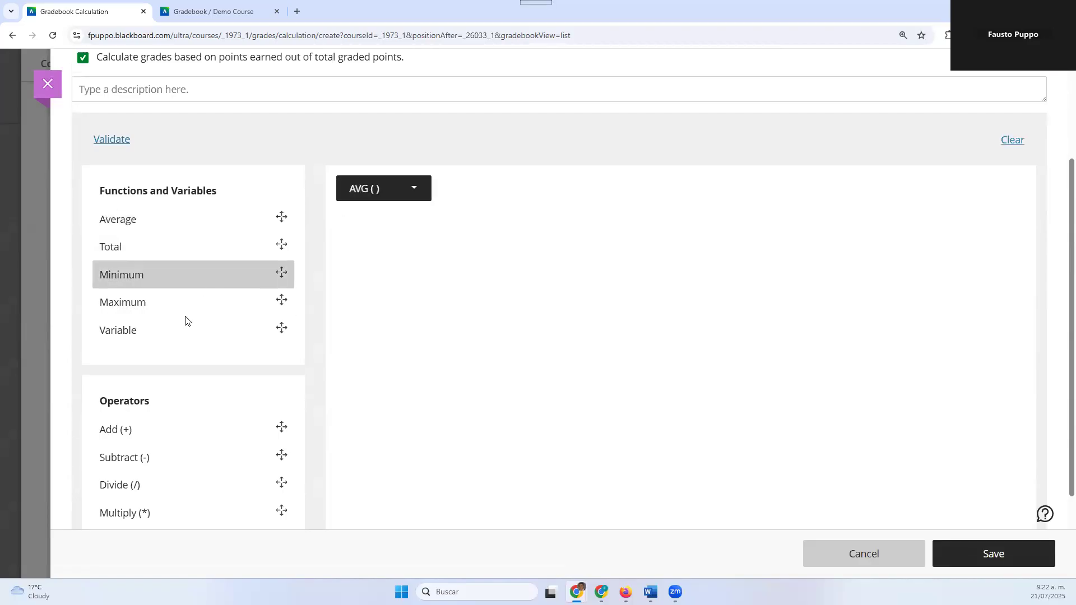
Append the Add operator after the Average function in the calculation's formula
scroll(181, 387, down, 2)
click(151, 324)
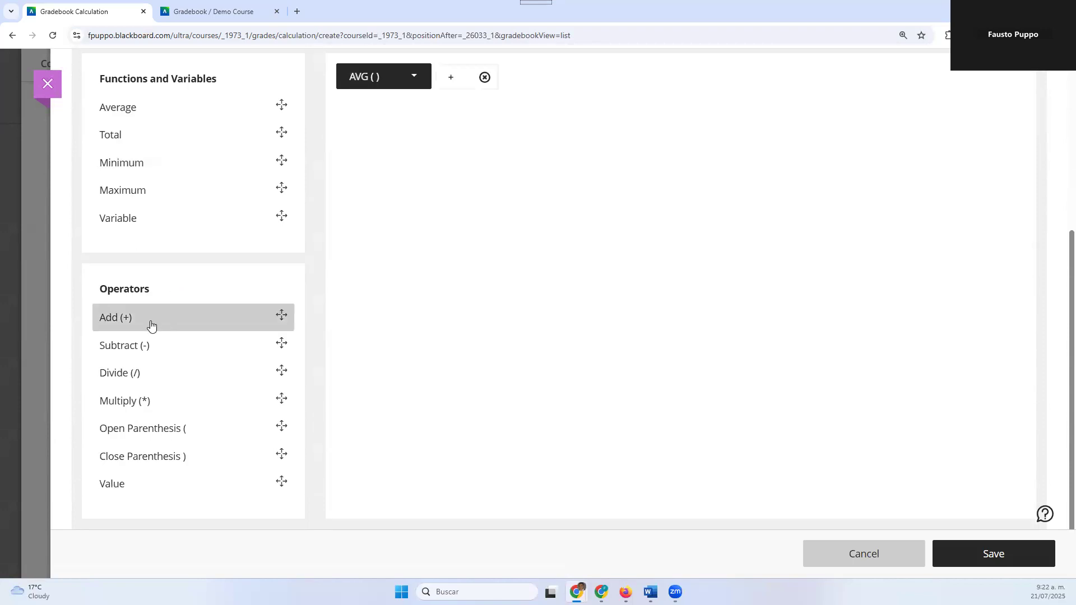
scroll(198, 264, up, 3)
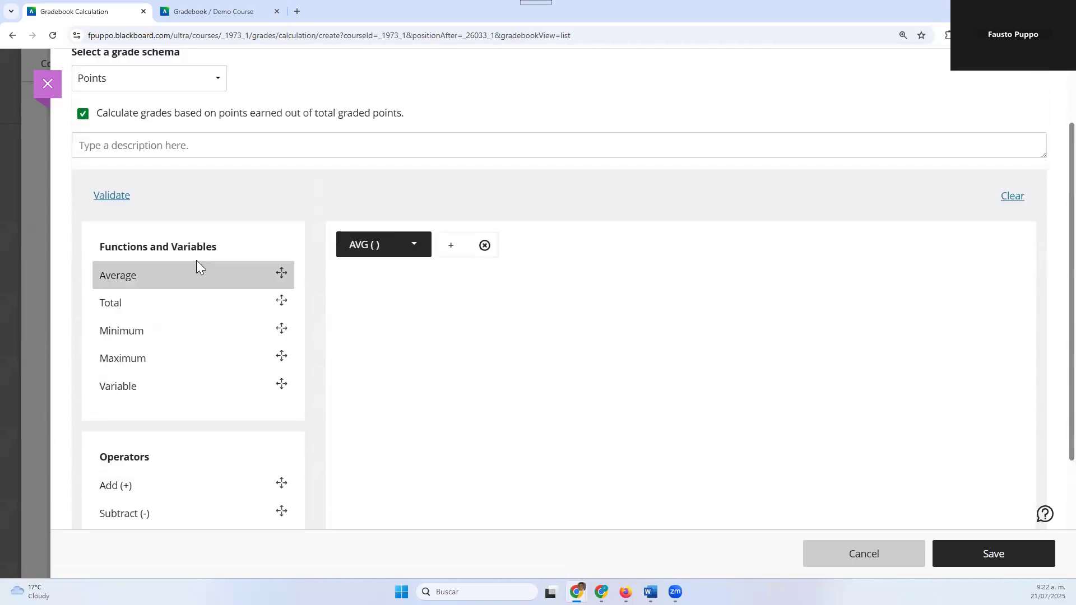
Try to open the category and coursework choices of the Average function in the formula
click(394, 249)
mouse_move(392, 245)
mouse_down()
mouse_move(445, 255)
mouse_move(391, 242)
mouse_up()
click(342, 244)
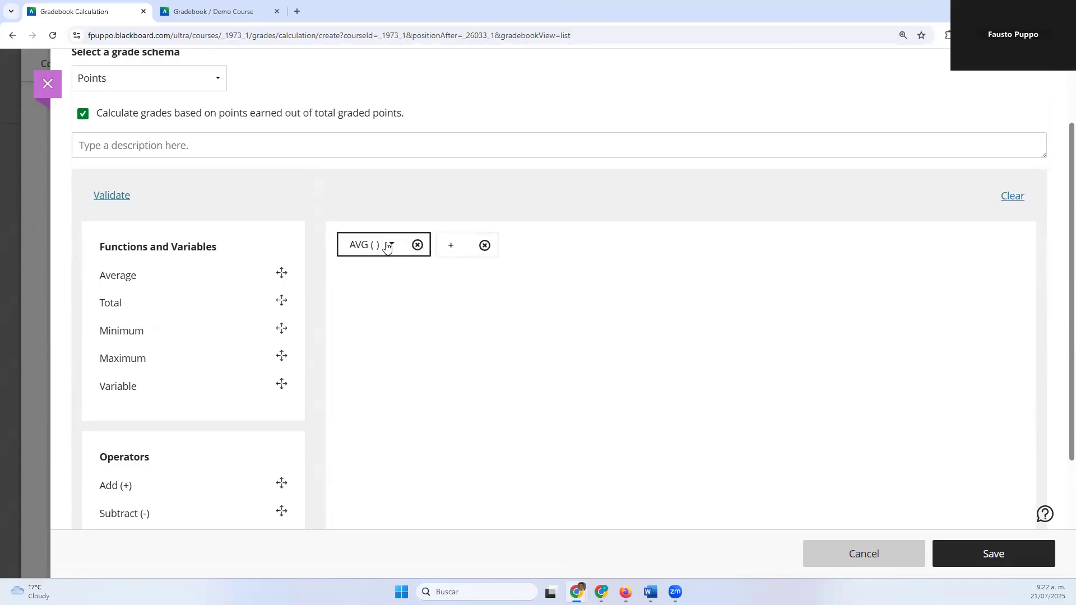
click(385, 244)
click(387, 248)
click(387, 247)
click(386, 247)
click(386, 247)
click(385, 243)
click(386, 247)
click(387, 247)
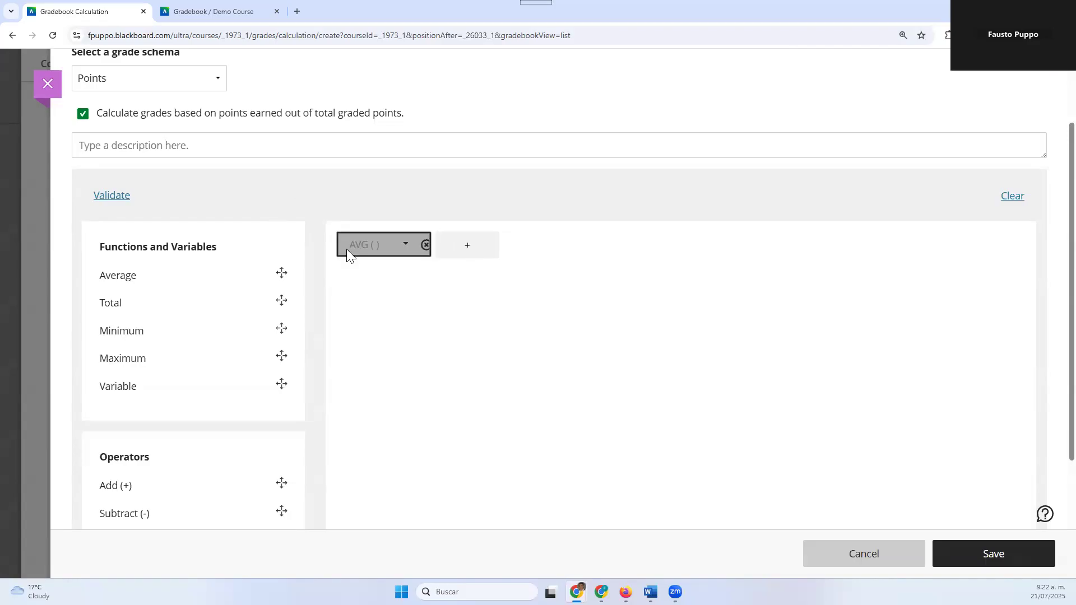
scroll(290, 282, down, 2)
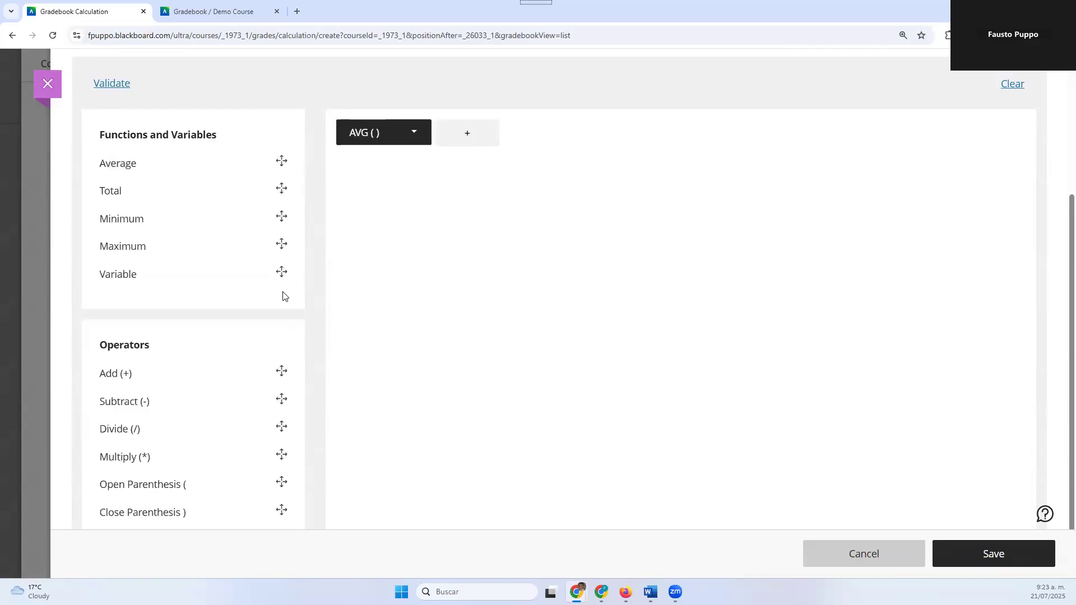
scroll(283, 296, up, 3)
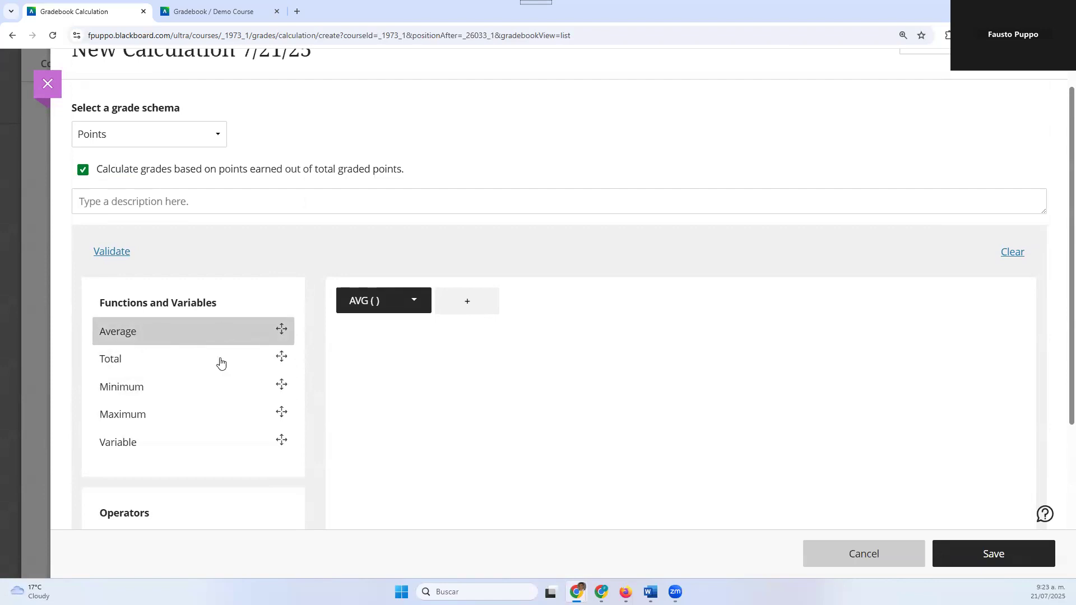
scroll(234, 375, down, 4)
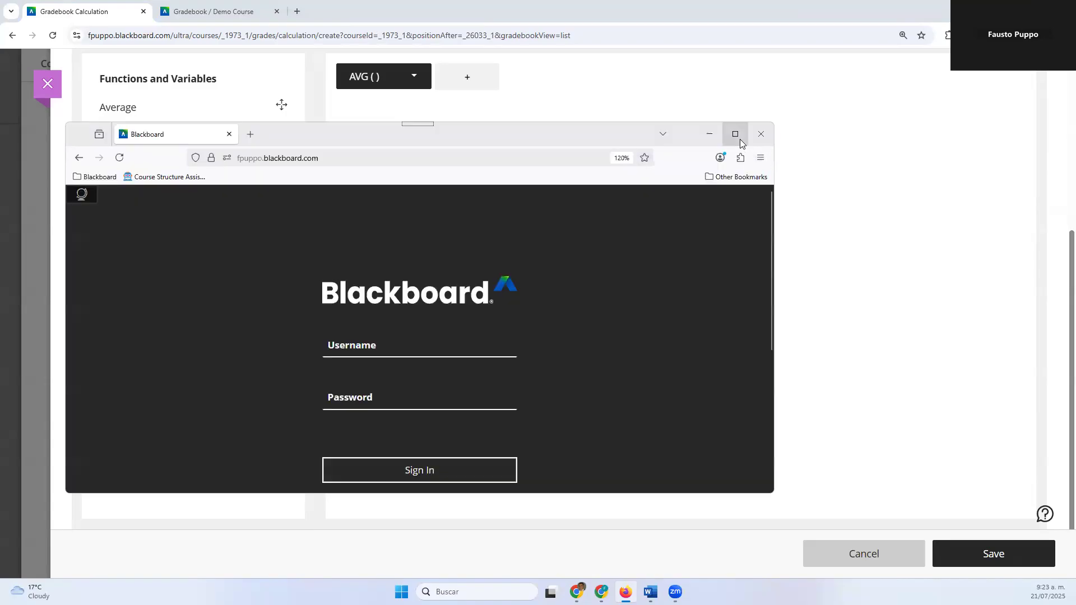
Switch to Firefox and sign in to Blackboard with the saved administrator username and password
click(732, 132)
click(469, 229)
click(508, 301)
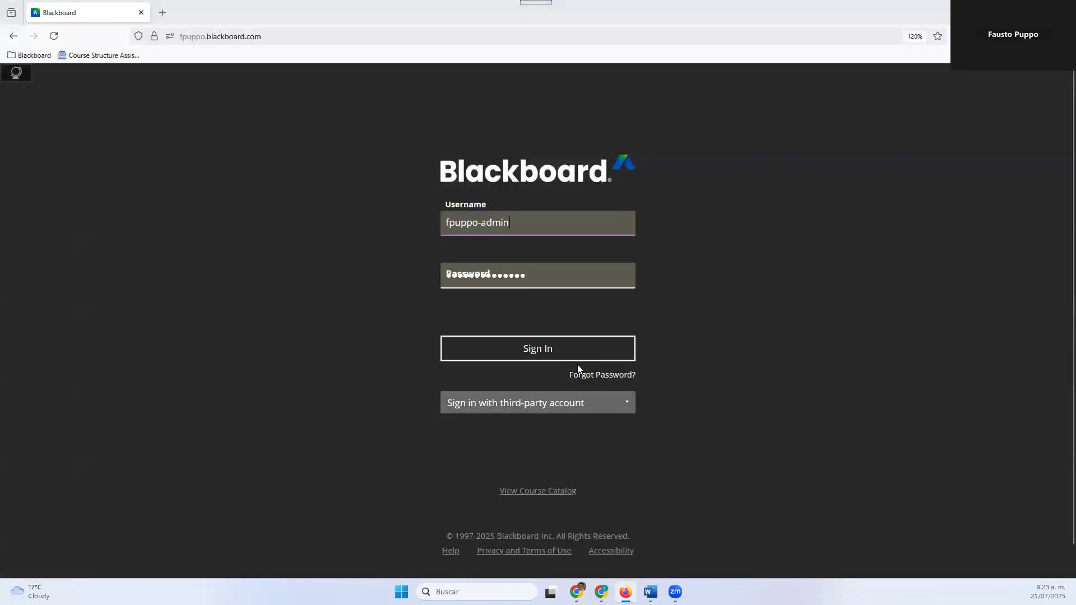
click(579, 348)
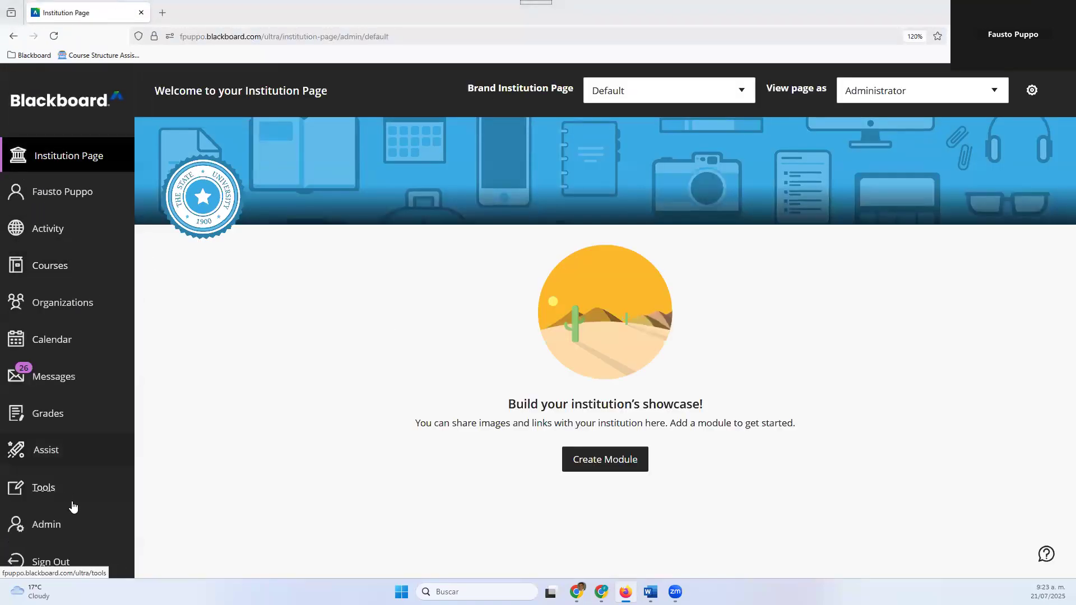
Search the administrator course list for course names containing "caldwel" and open the course Caldwell_Template_01
click(65, 532)
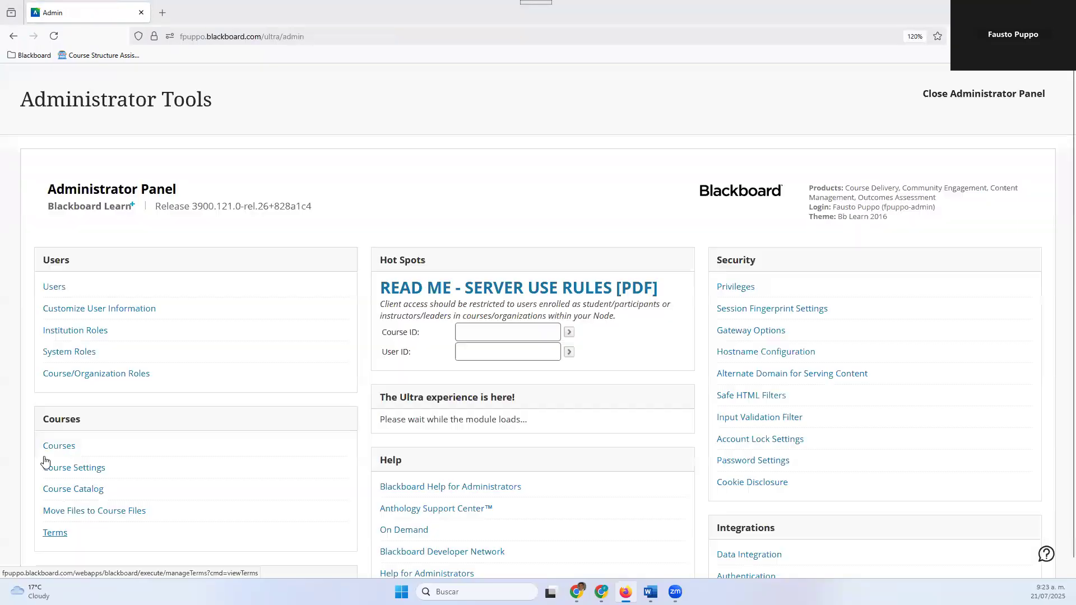
click(50, 446)
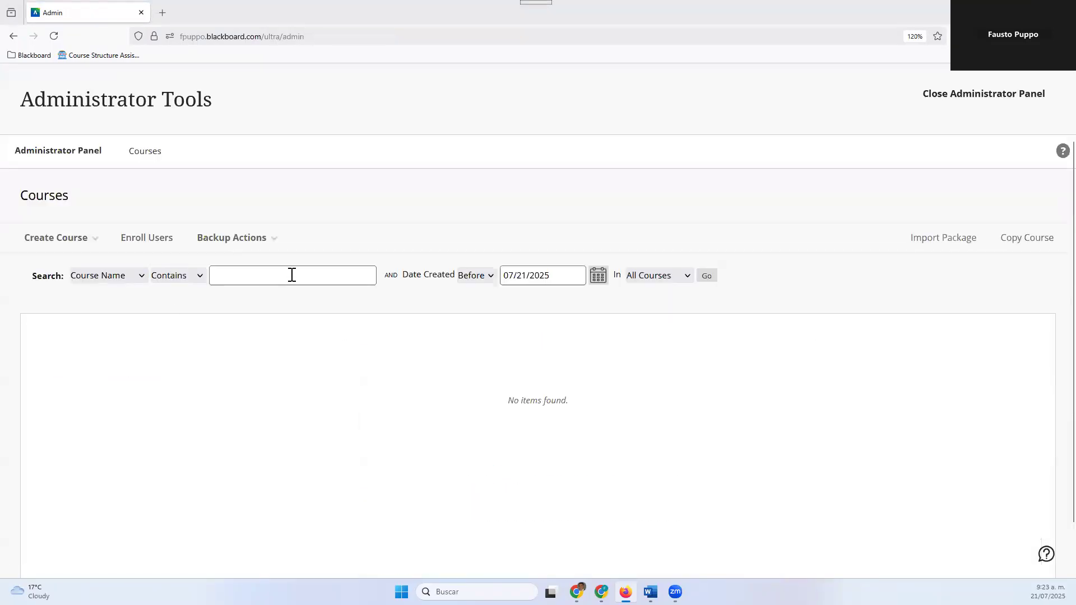
text(caldwel)
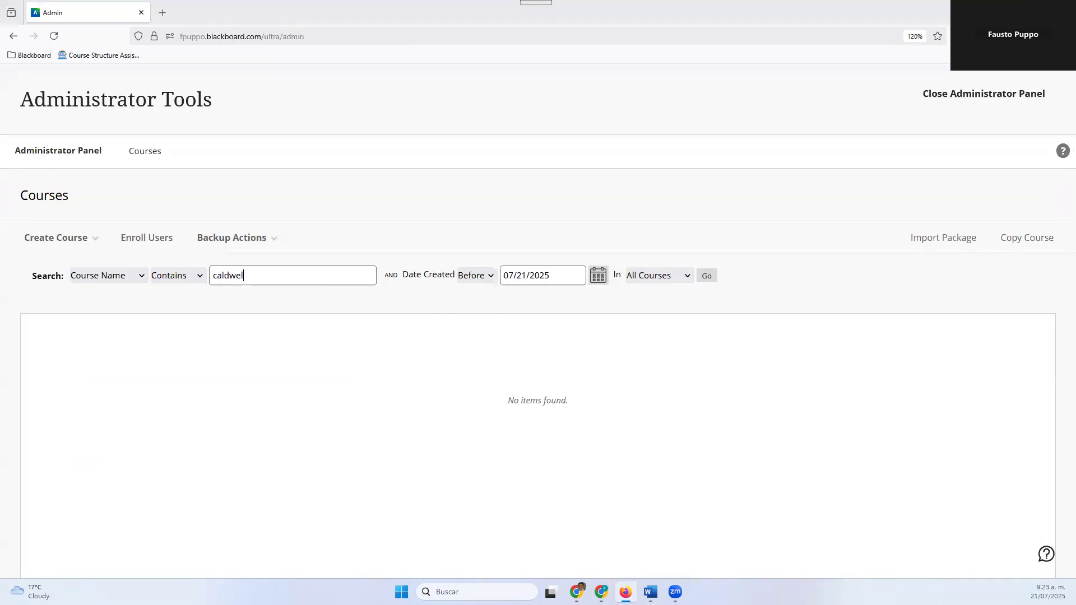
click(705, 276)
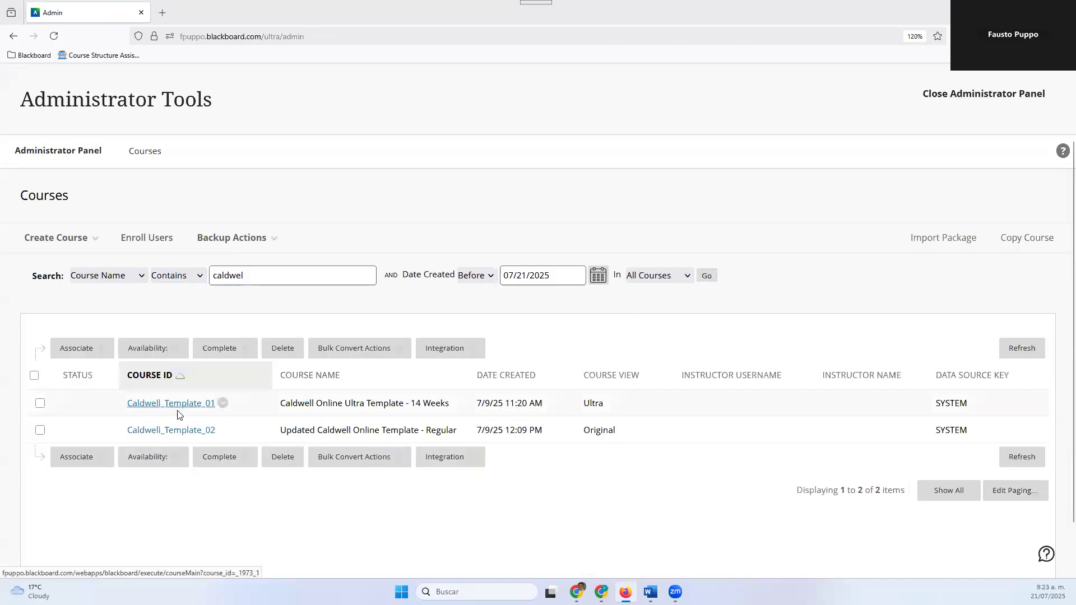
click(177, 408)
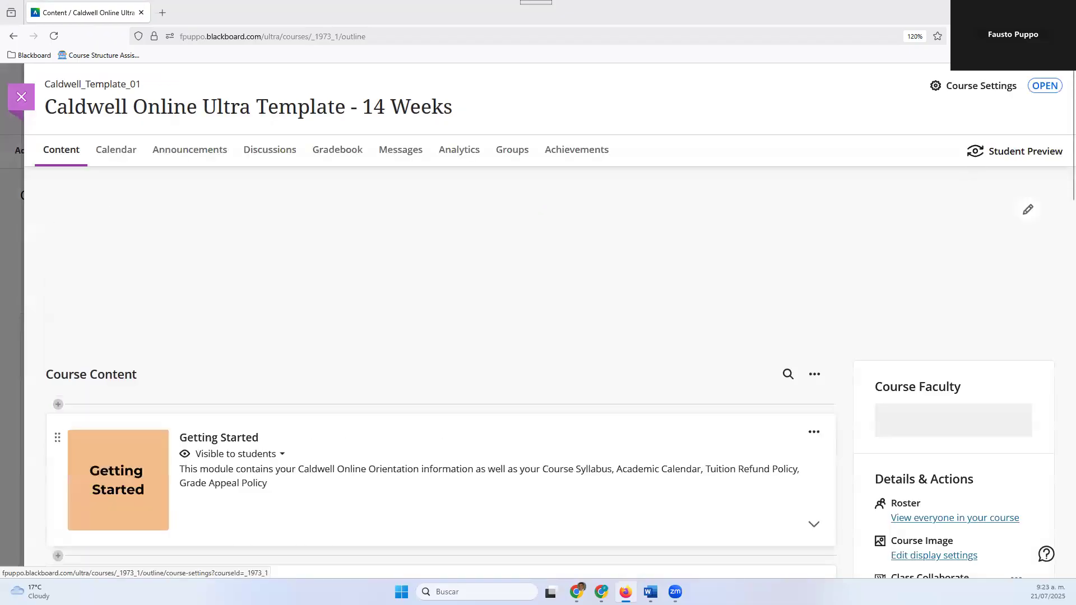
Open the gradebook of Caldwell Online Ultra Template - 14 Weeks and look through its gradable items
click(1062, 37)
click(807, 254)
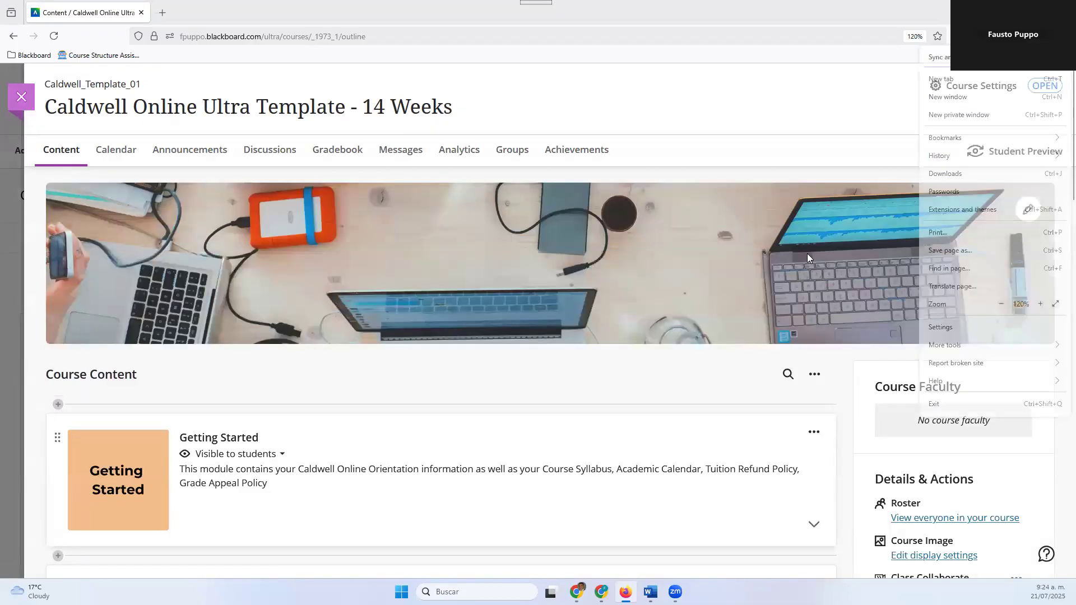
scroll(381, 376, down, 5)
scroll(311, 178, up, 5)
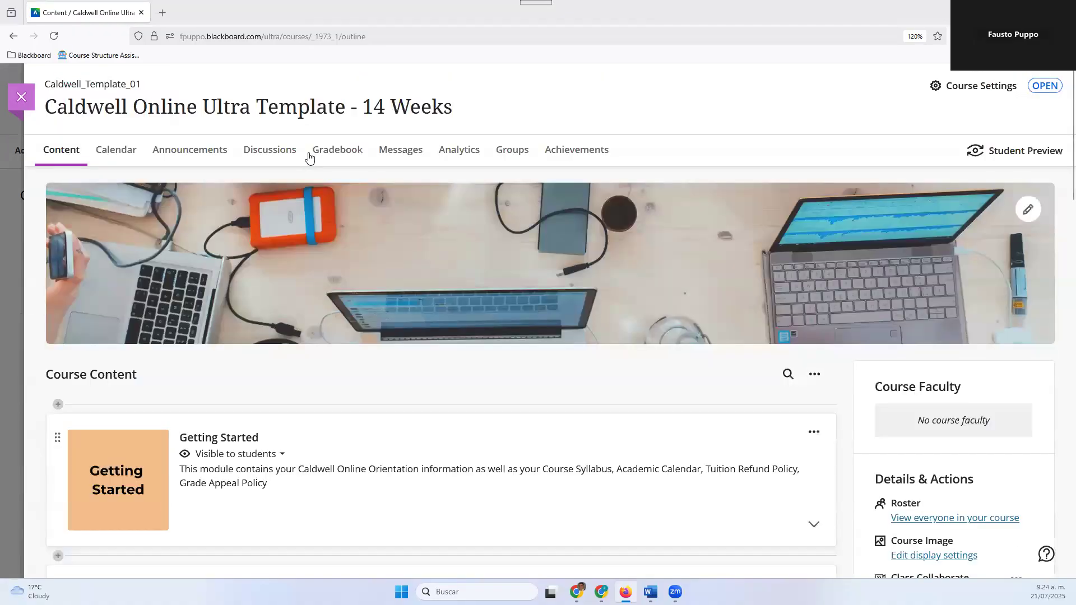
click(337, 159)
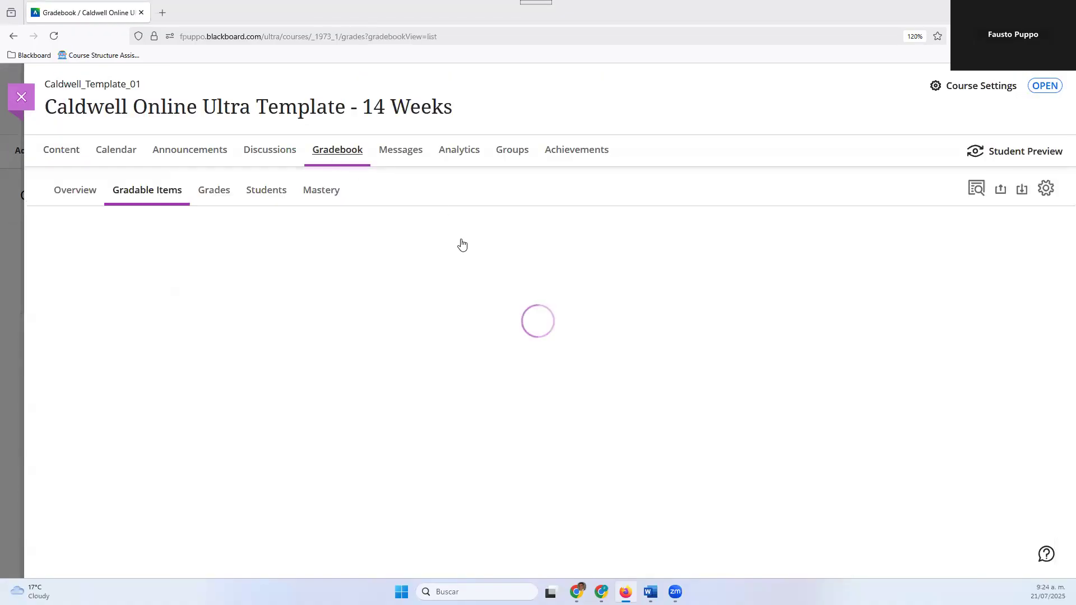
scroll(455, 257, down, 3)
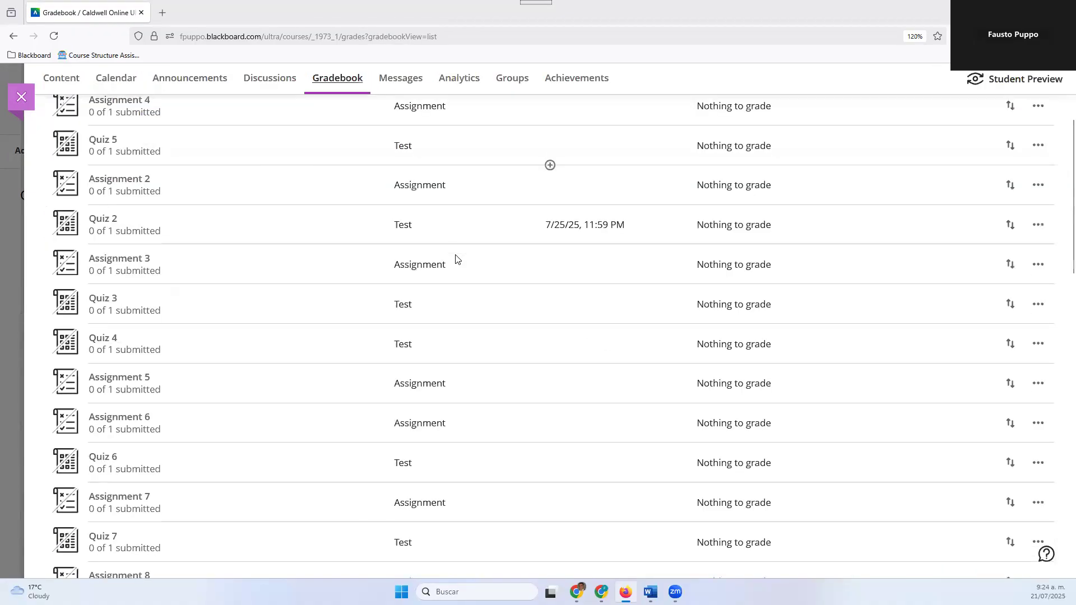
scroll(447, 274, down, 3)
scroll(445, 293, up, 5)
scroll(442, 211, down, 1)
scroll(497, 269, up, 2)
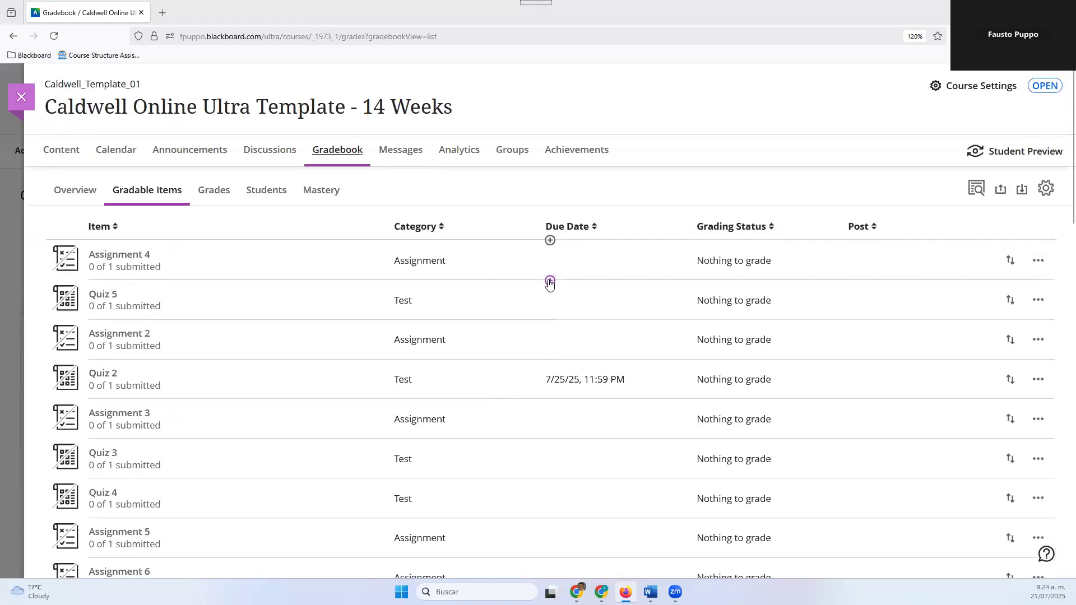
Start a new calculation between Assignment 4 and Quiz 5 and set the browser zoom to 133%
click(550, 281)
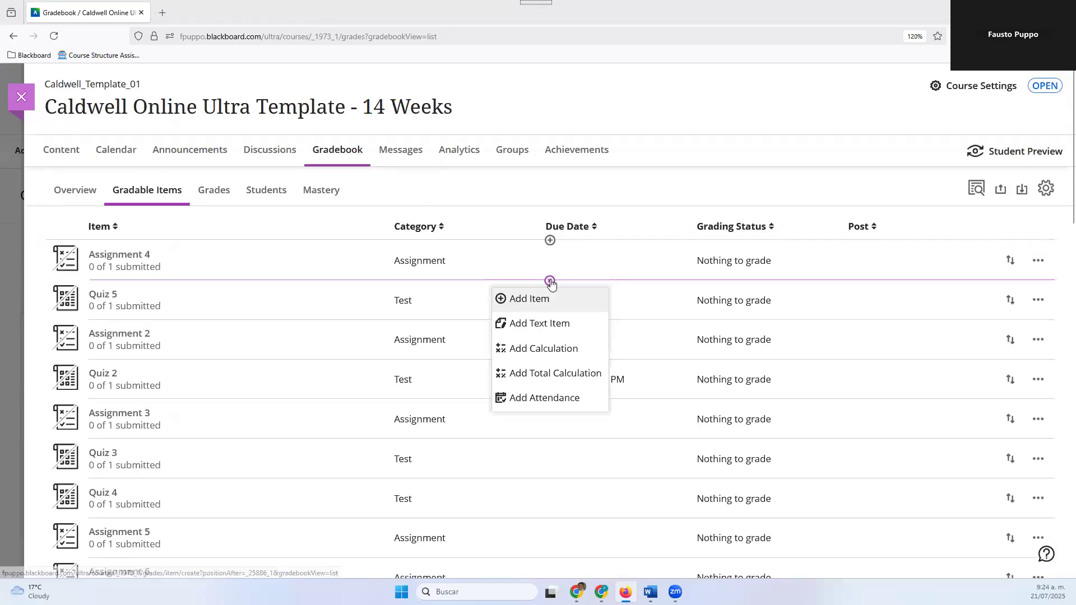
click(556, 351)
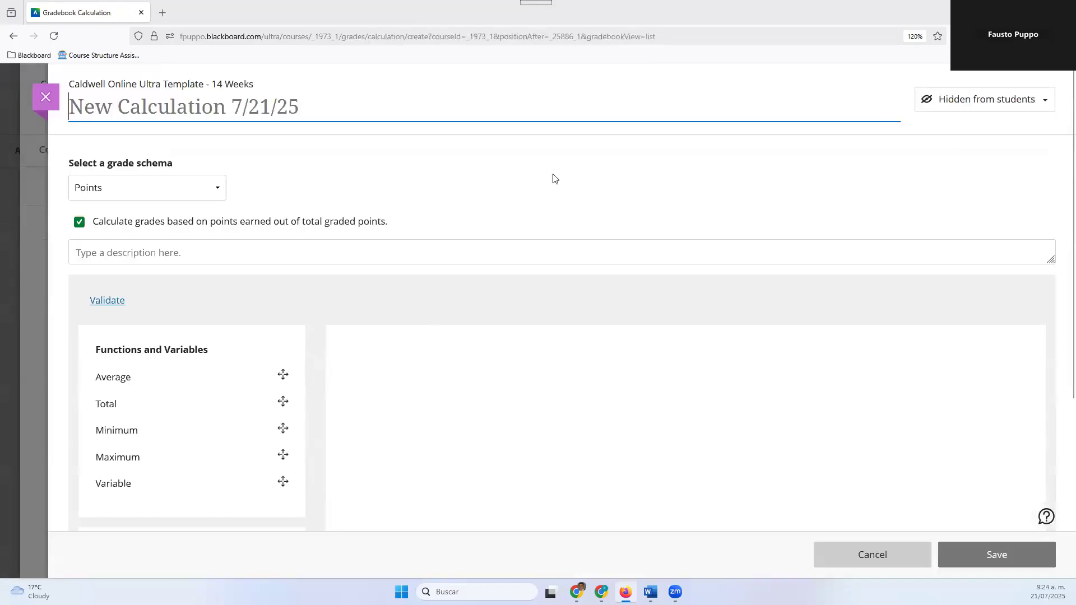
click(1062, 37)
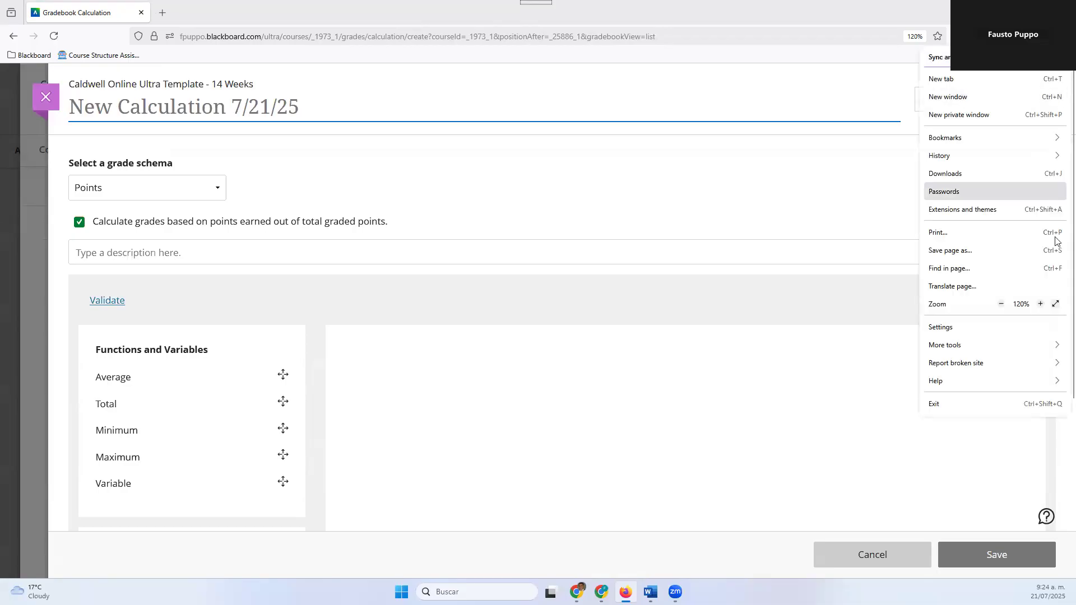
click(1039, 304)
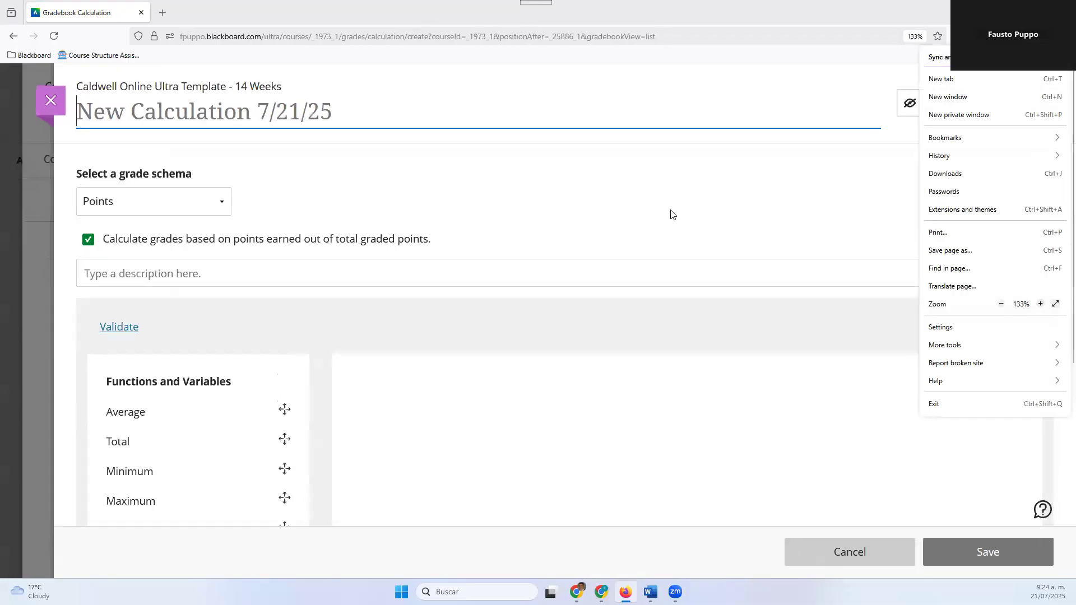
click(217, 214)
Review the available functions and operators and insert the Average function into the empty formula
scroll(197, 241, down, 2)
scroll(197, 241, down, 4)
scroll(197, 240, up, 2)
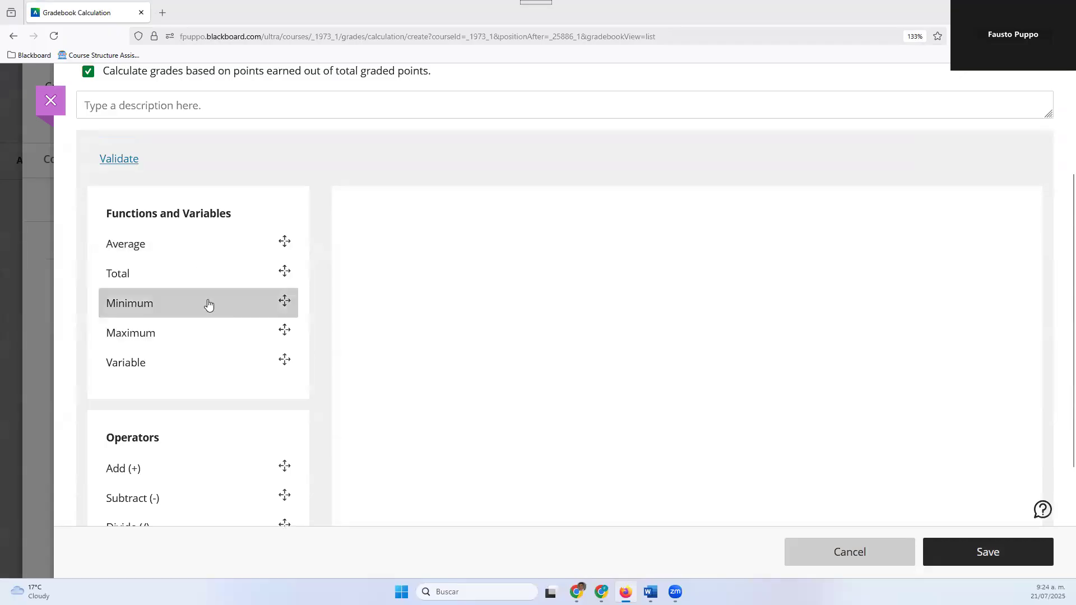
scroll(200, 315, down, 2)
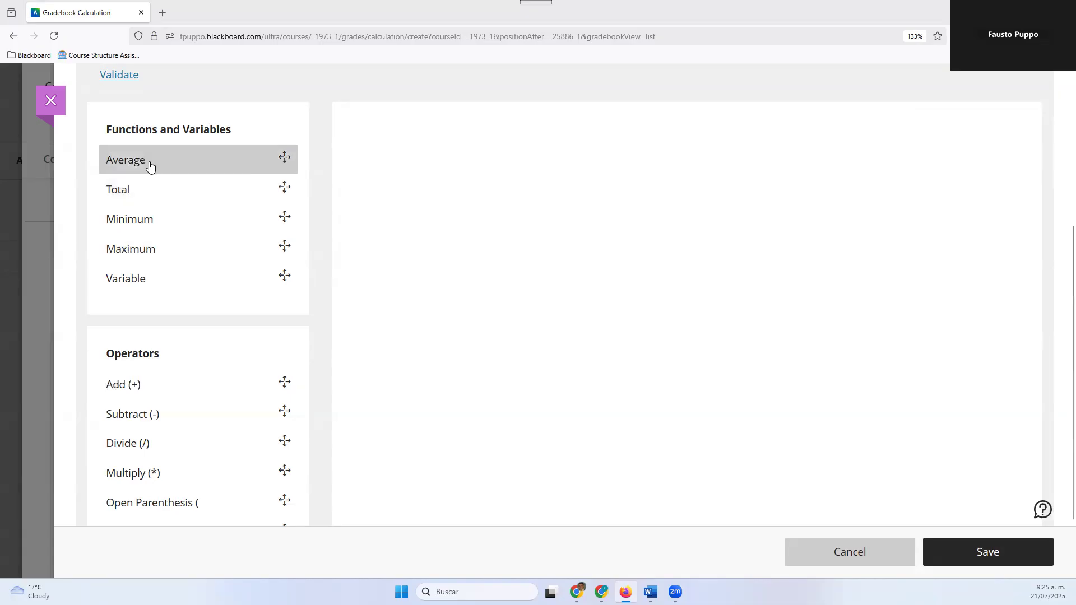
click(150, 165)
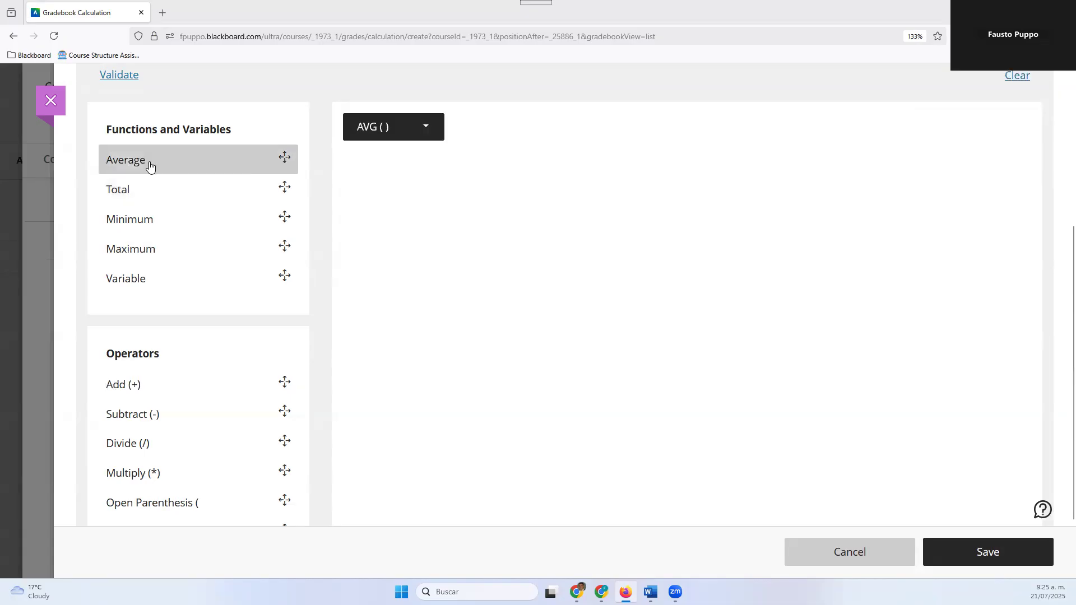
Set the Average function to use the coursework items Assignment 2 and Presentation 1
click(383, 133)
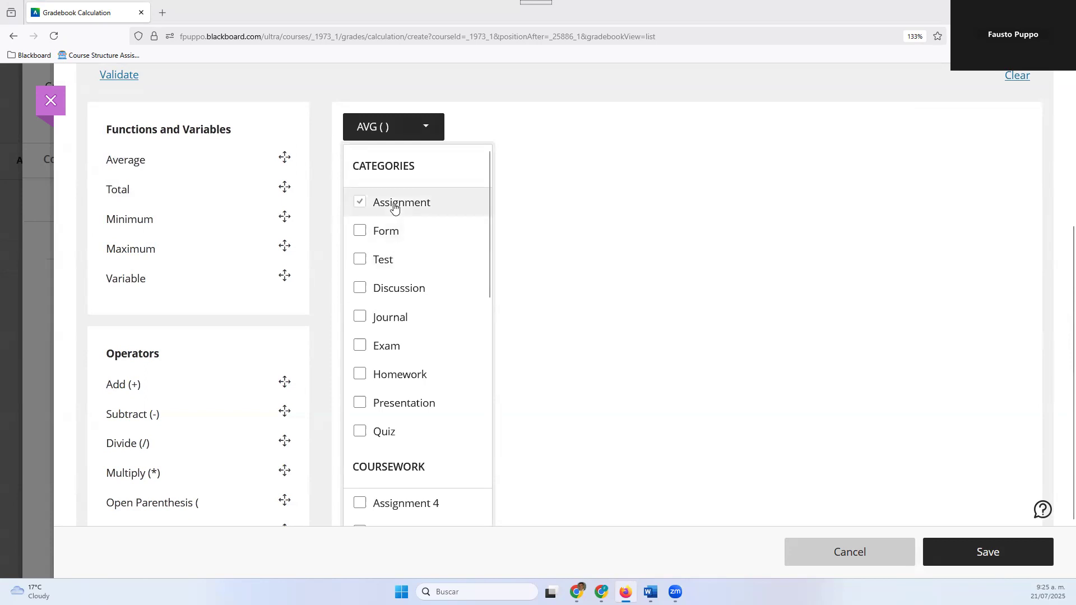
scroll(412, 275, down, 8)
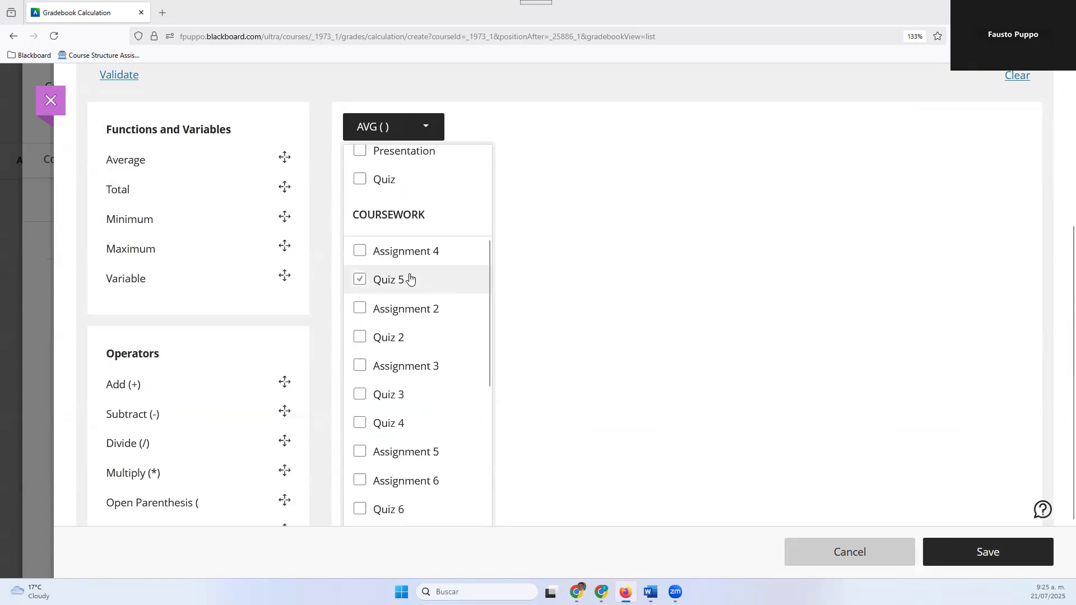
scroll(408, 283, down, 7)
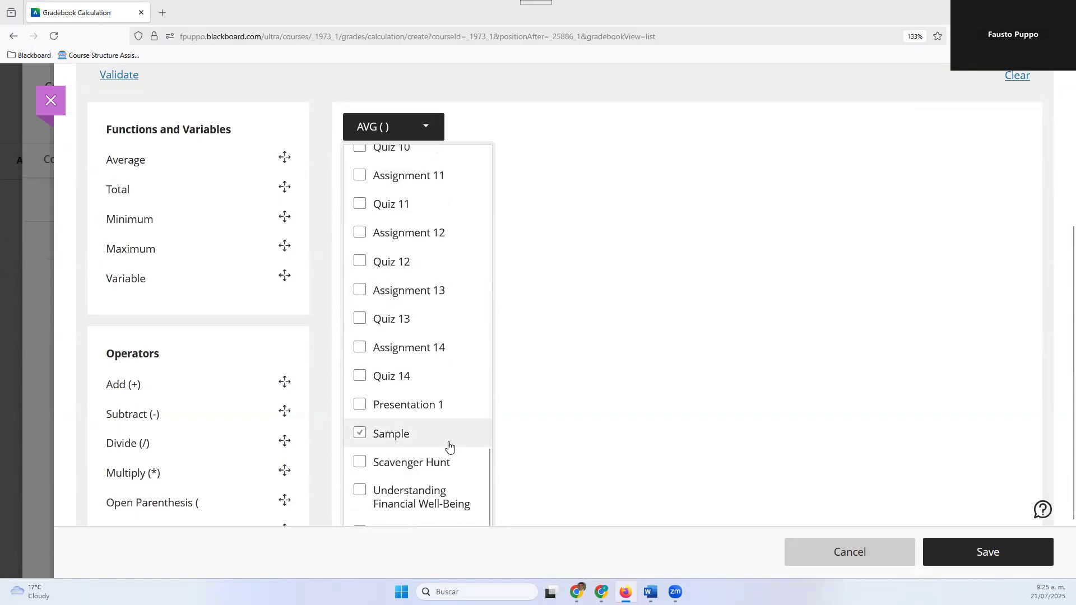
scroll(452, 448, down, 2)
scroll(453, 445, up, 8)
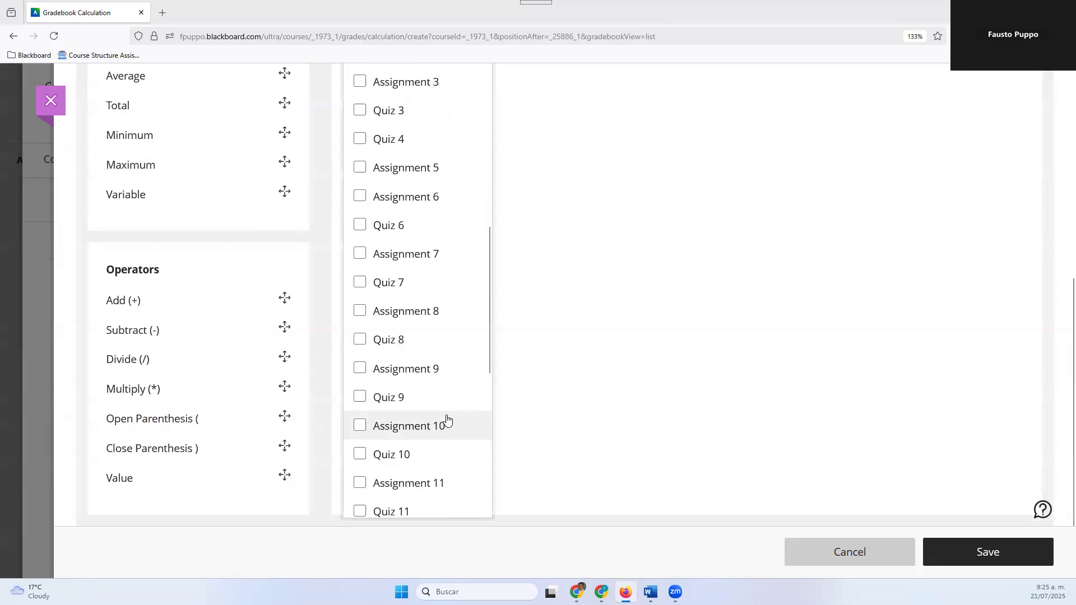
scroll(449, 403, up, 6)
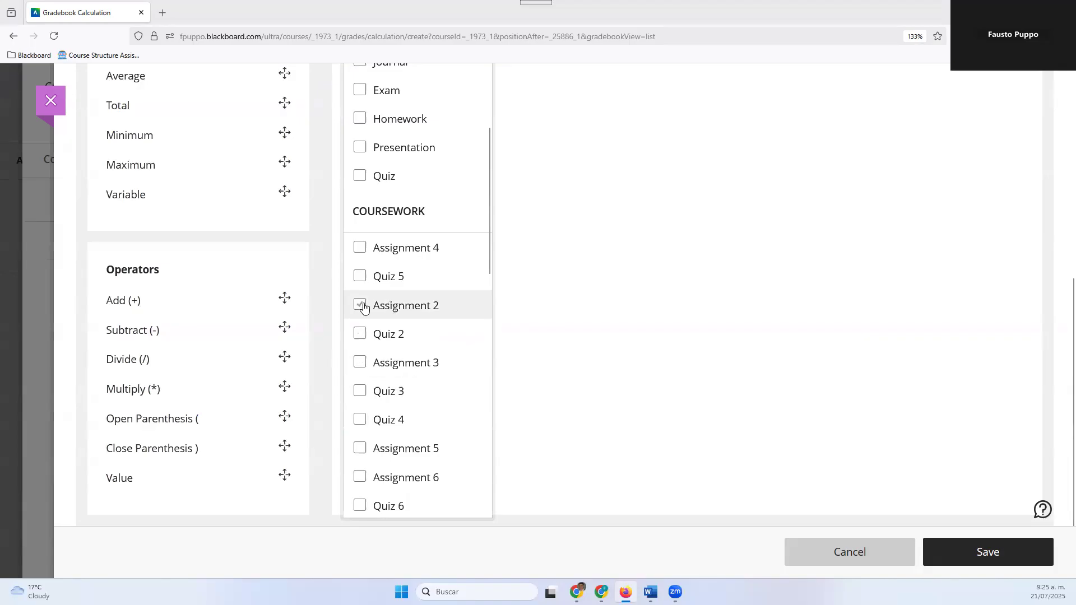
click(361, 306)
scroll(385, 349, down, 7)
scroll(387, 352, down, 5)
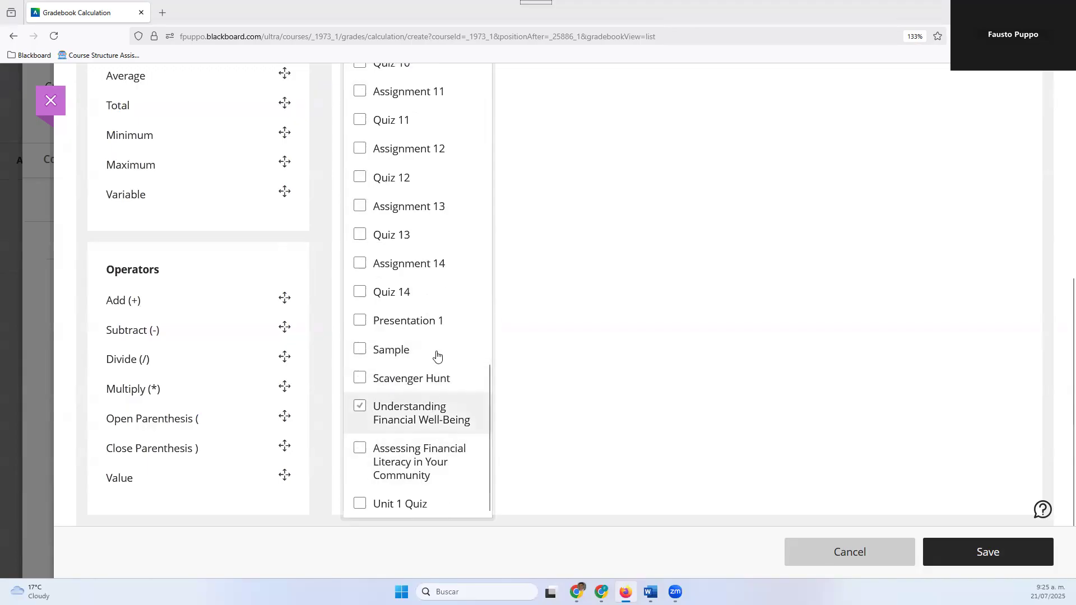
click(377, 326)
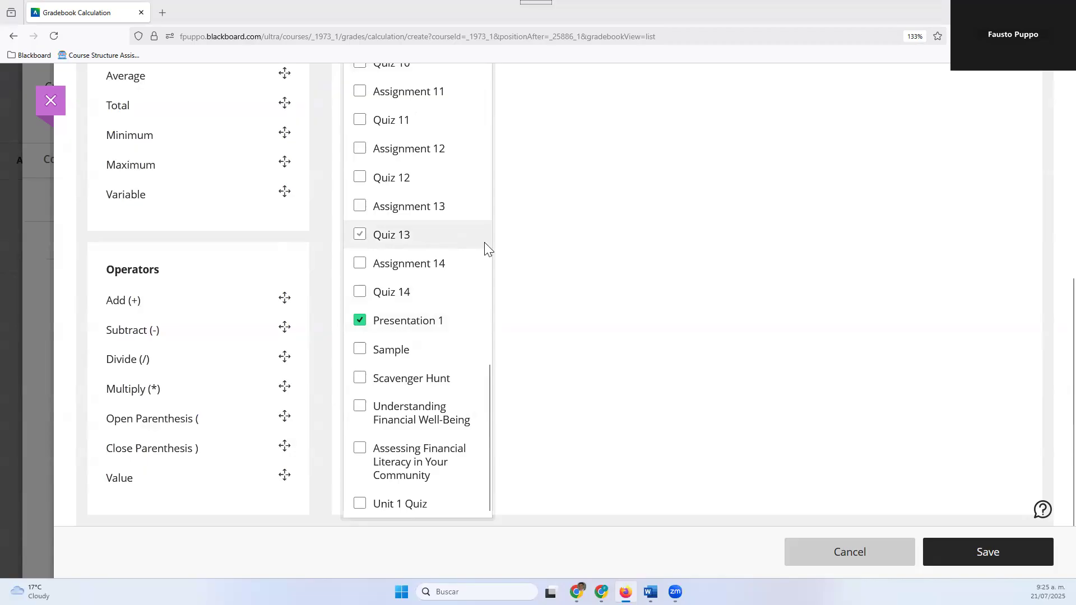
click(690, 391)
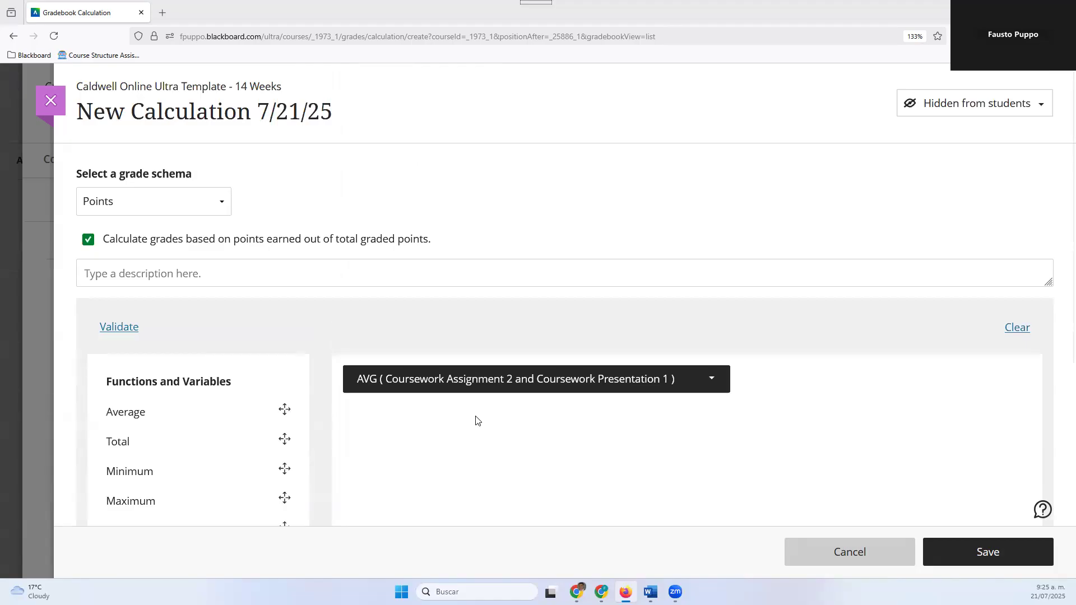
scroll(159, 447, down, 3)
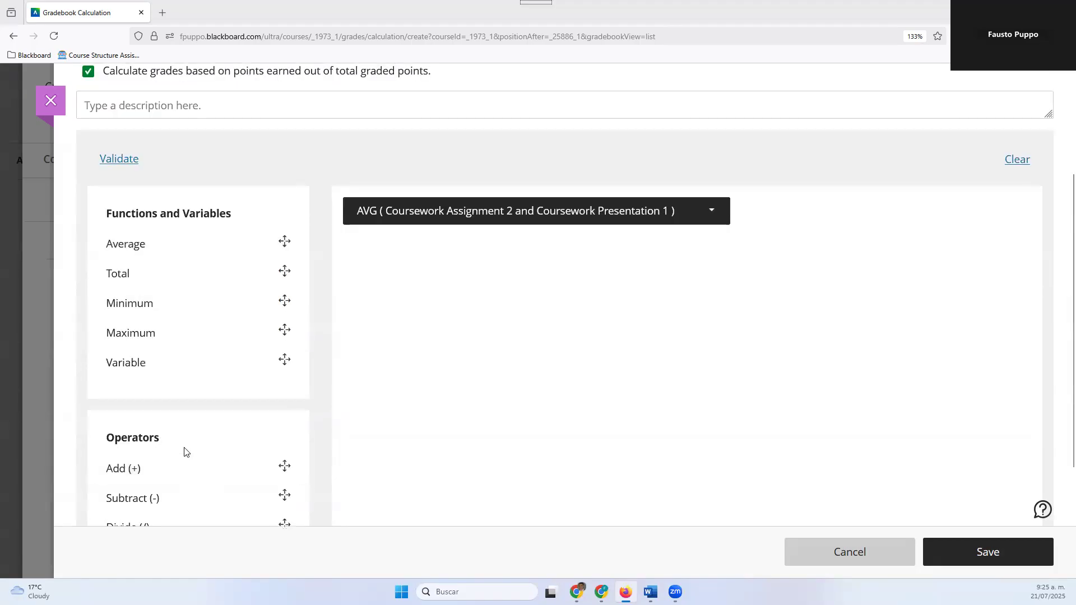
Insert an opening parenthesis before the average of Assignment 2 and Presentation 1, and an Add operator after it
scroll(163, 449, down, 3)
scroll(163, 452, up, 5)
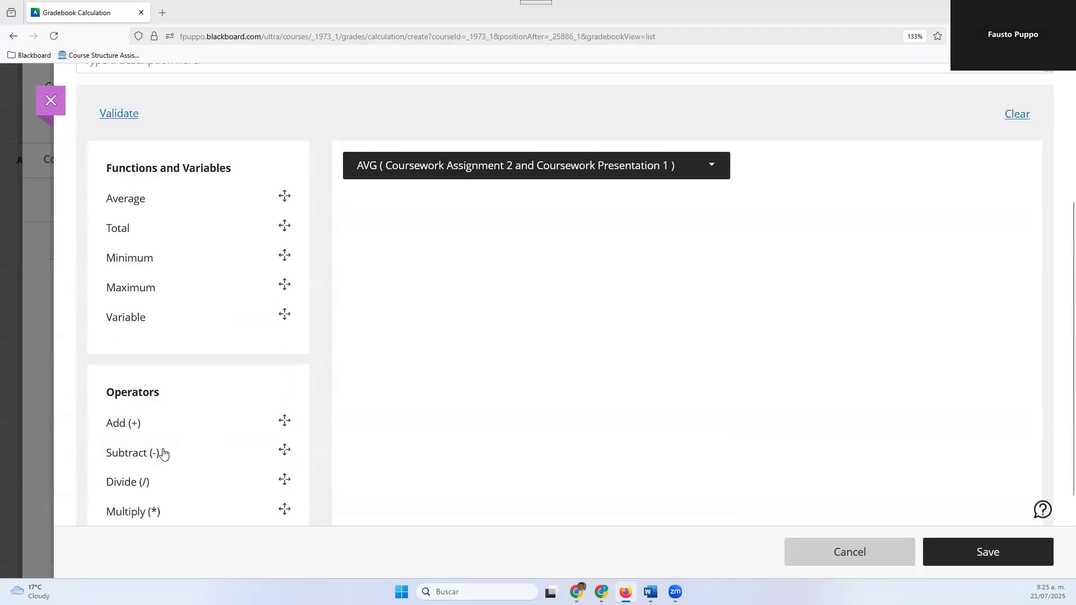
scroll(164, 453, down, 3)
mouse_move(717, 126)
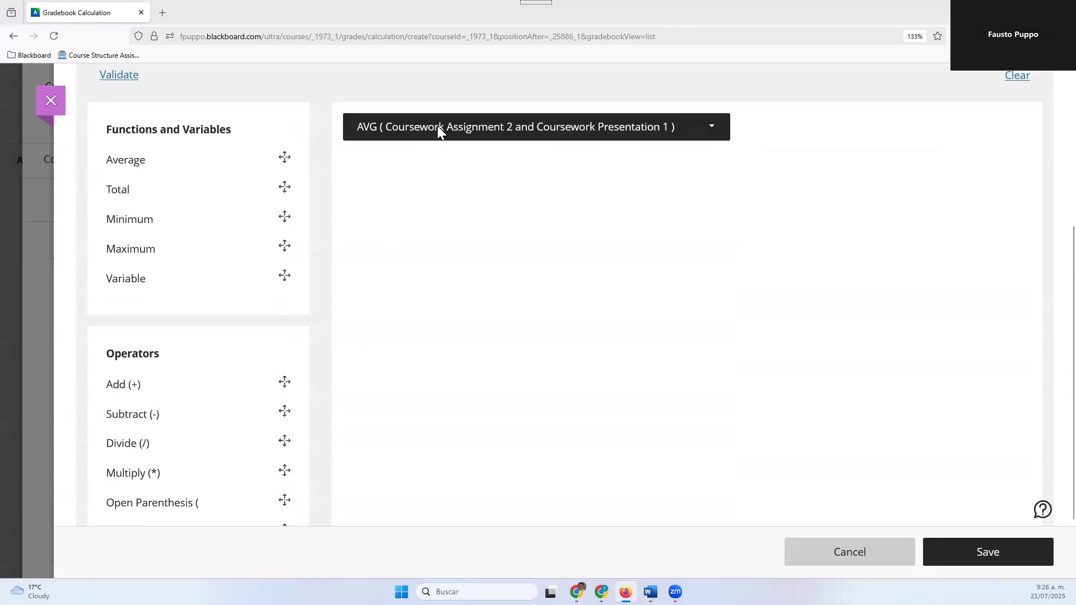
scroll(472, 266, down, 2)
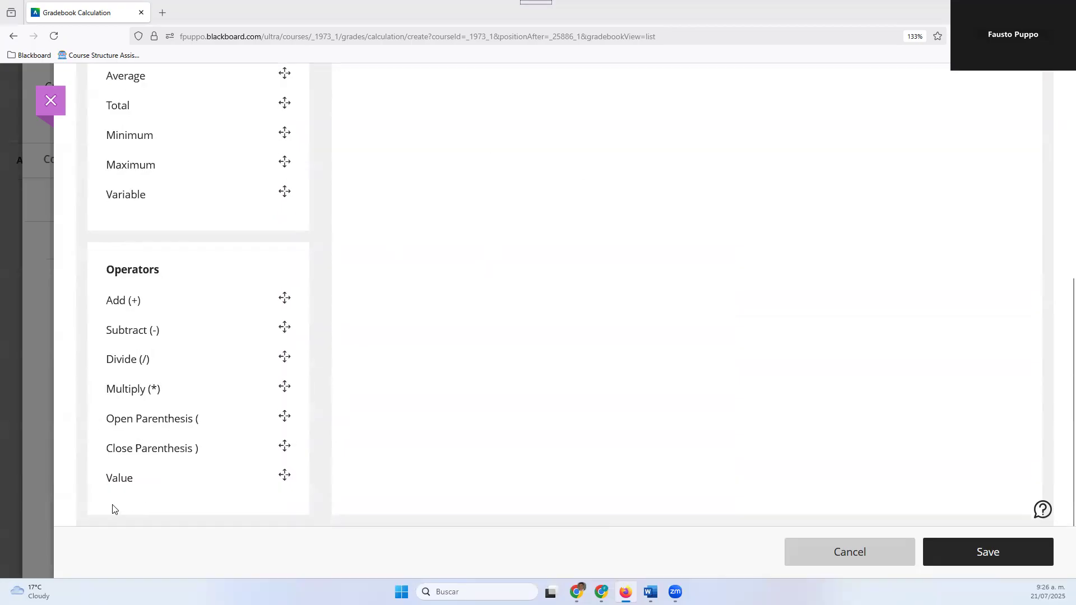
scroll(199, 479, up, 2)
scroll(203, 449, down, 2)
drag(204, 426, 396, 316)
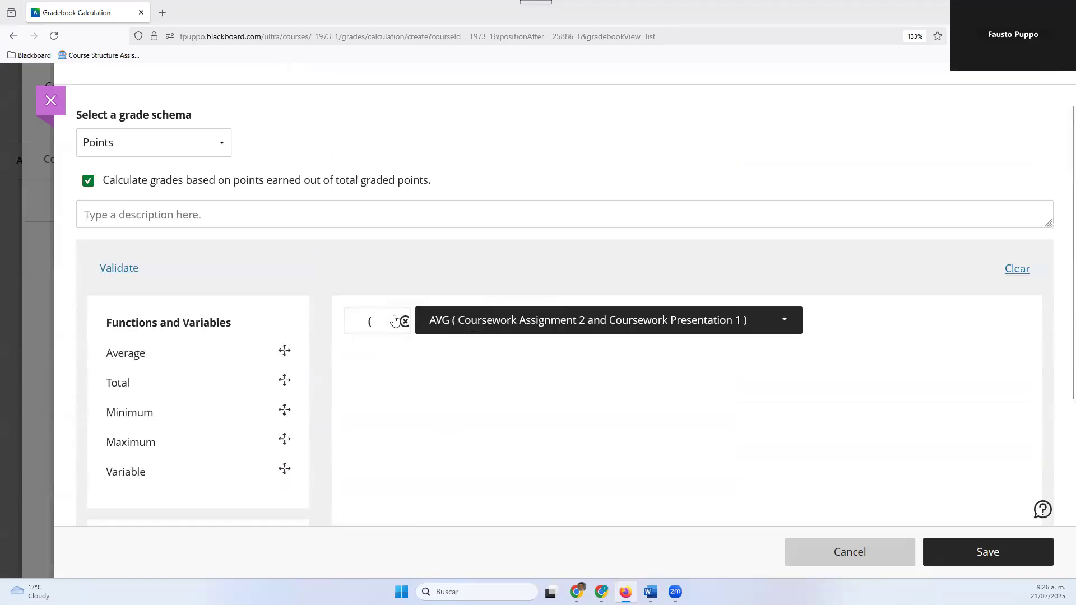
scroll(303, 426, down, 5)
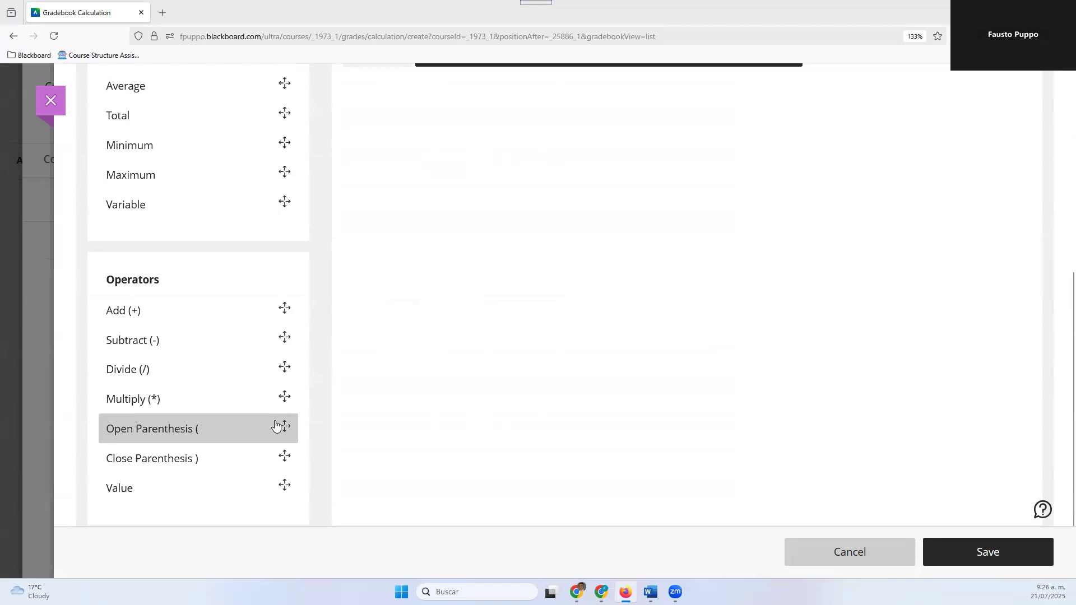
click(209, 298)
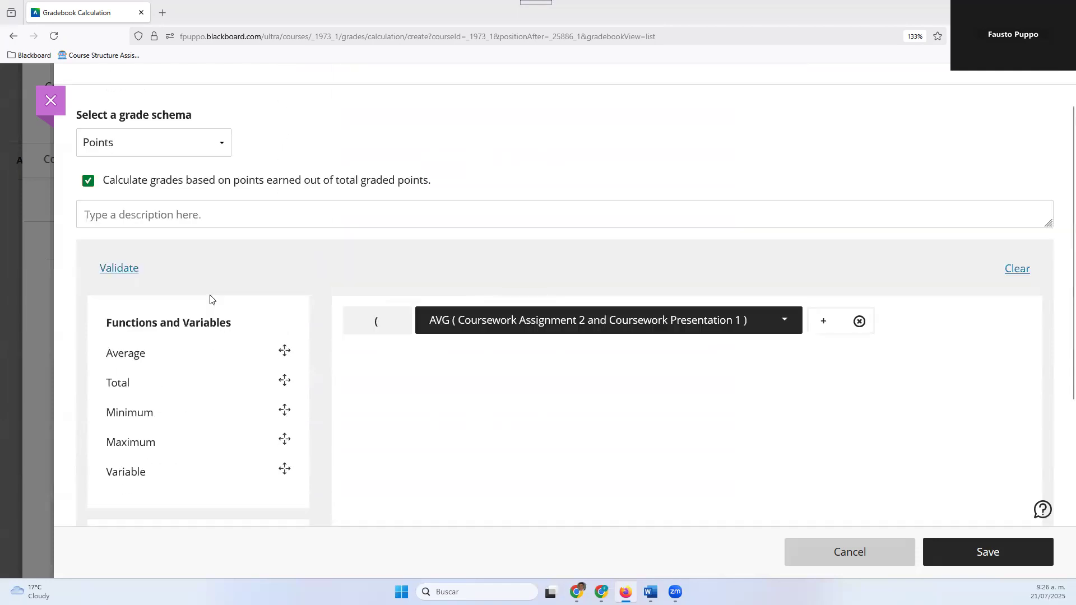
Append a Maximum function to the formula and set it to use the coursework items Quiz 3 and Quiz 4
click(148, 443)
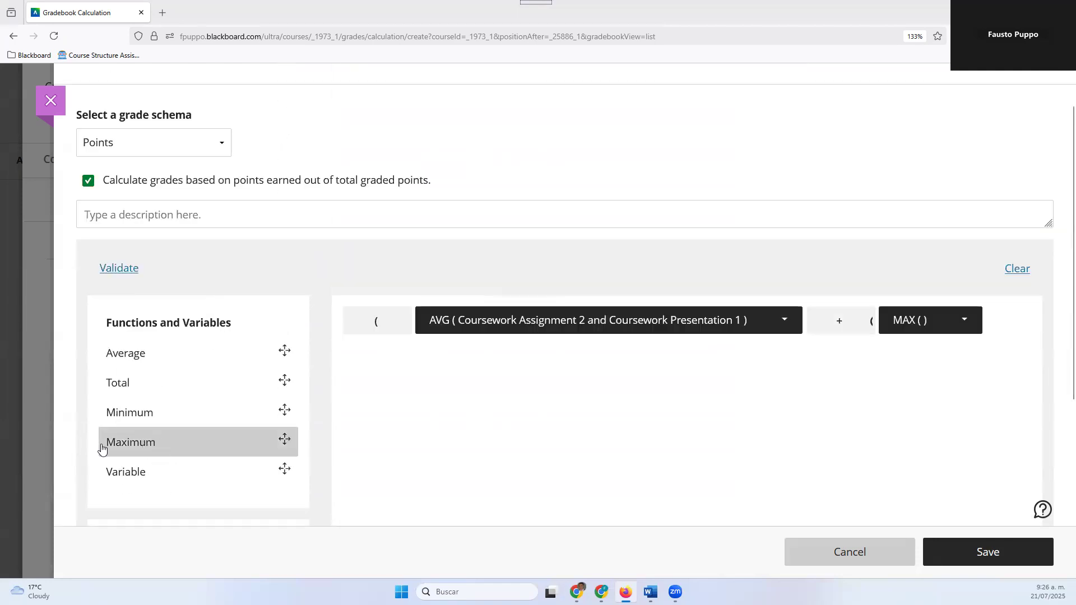
click(916, 317)
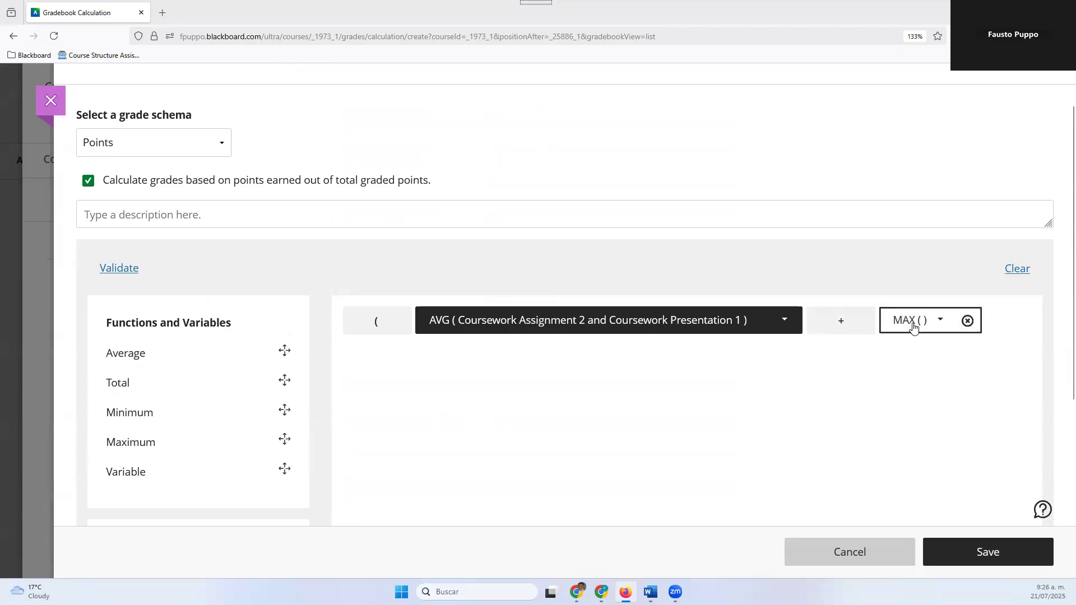
scroll(913, 418, down, 5)
scroll(913, 422, down, 2)
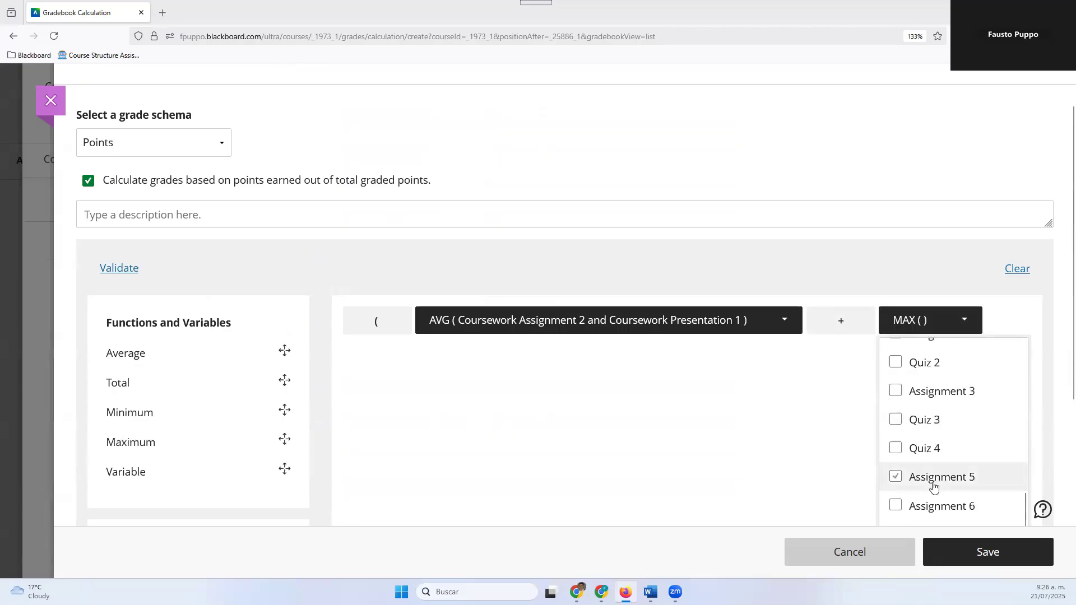
click(898, 420)
scroll(392, 448, down, 3)
scroll(370, 453, up, 3)
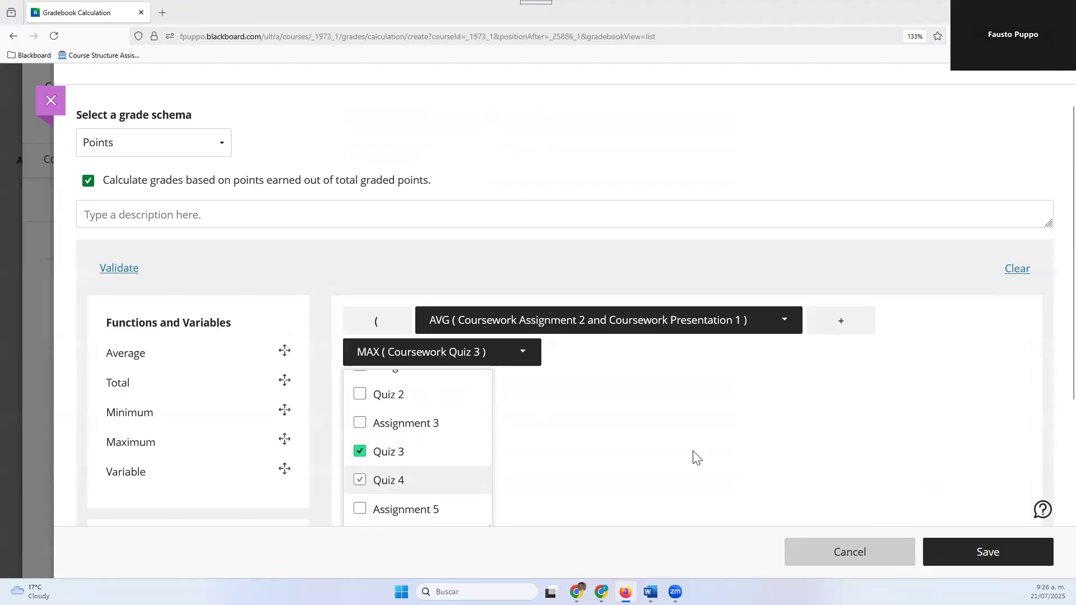
click(363, 485)
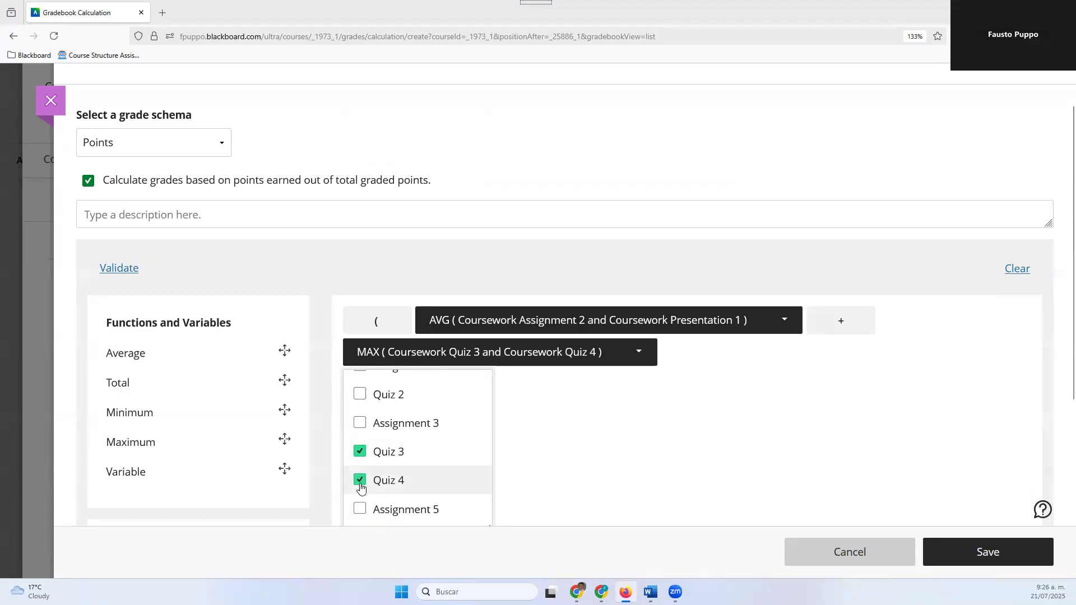
click(688, 468)
Append an Add operator and an Average function that uses the Journal category
scroll(224, 434, down, 3)
click(174, 410)
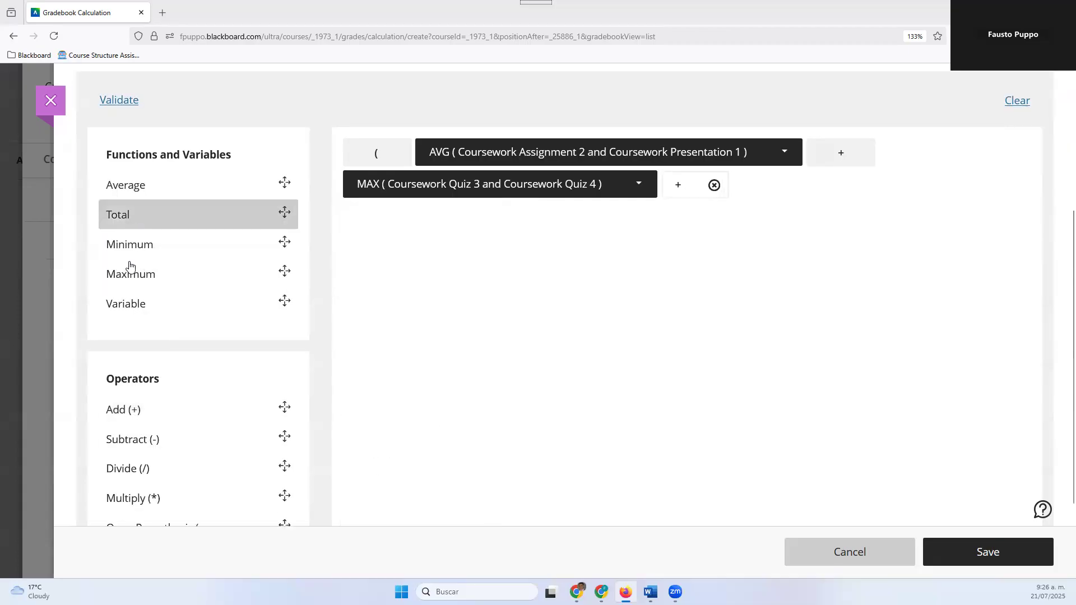
click(147, 193)
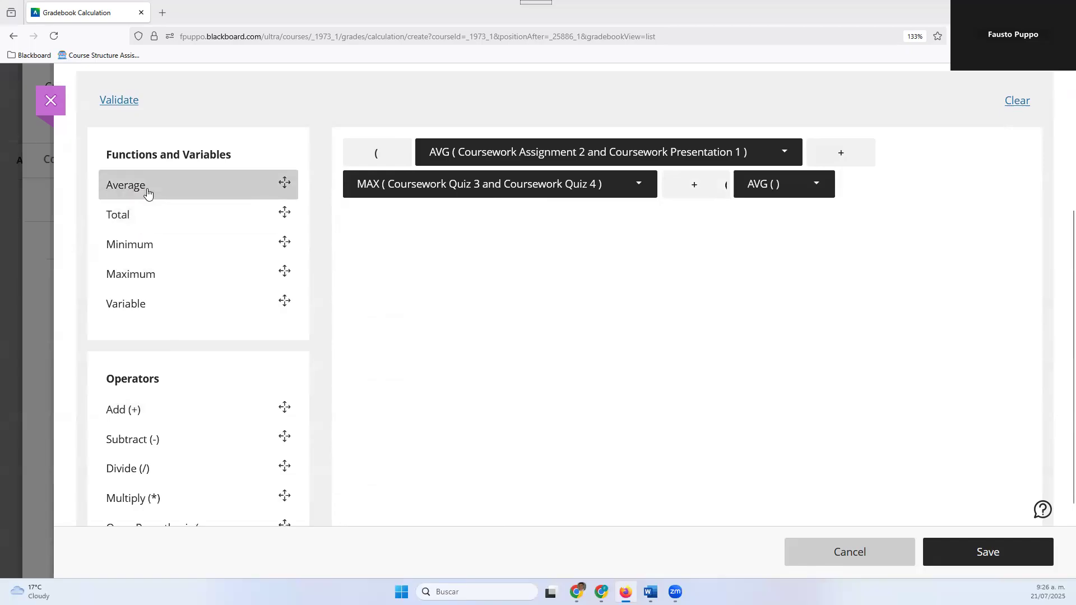
click(742, 192)
click(789, 374)
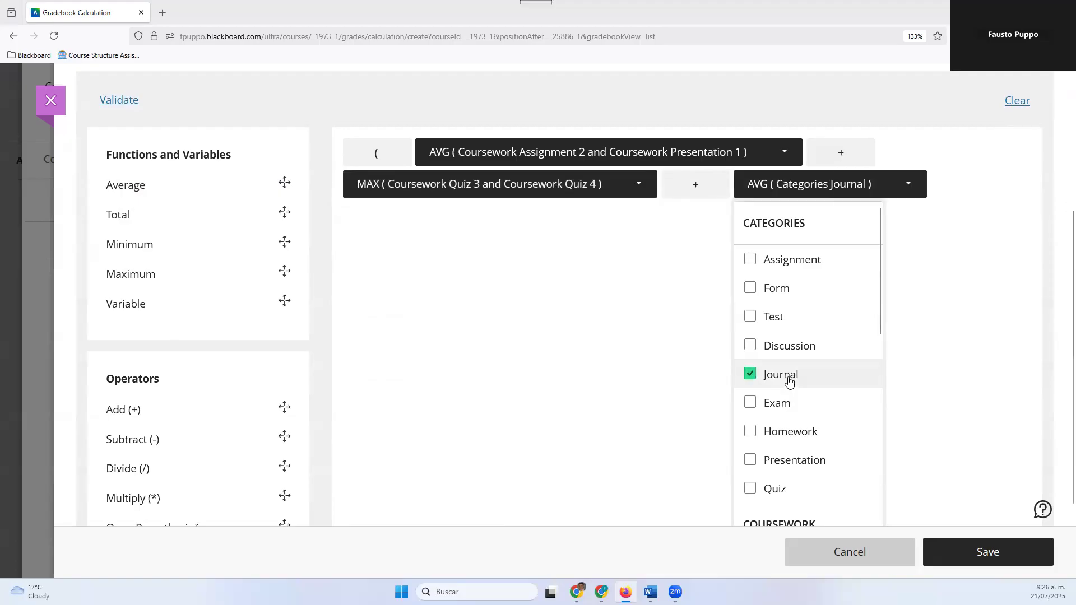
click(603, 352)
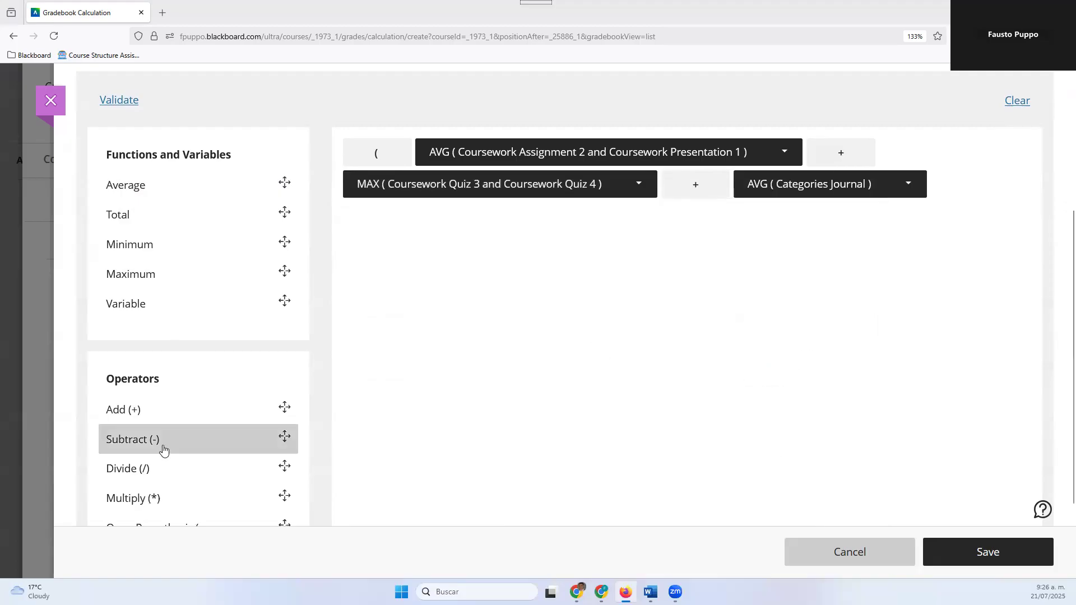
Close the parenthesis and divide the sum by the value 3, then validate the formula
scroll(168, 443, down, 2)
click(218, 454)
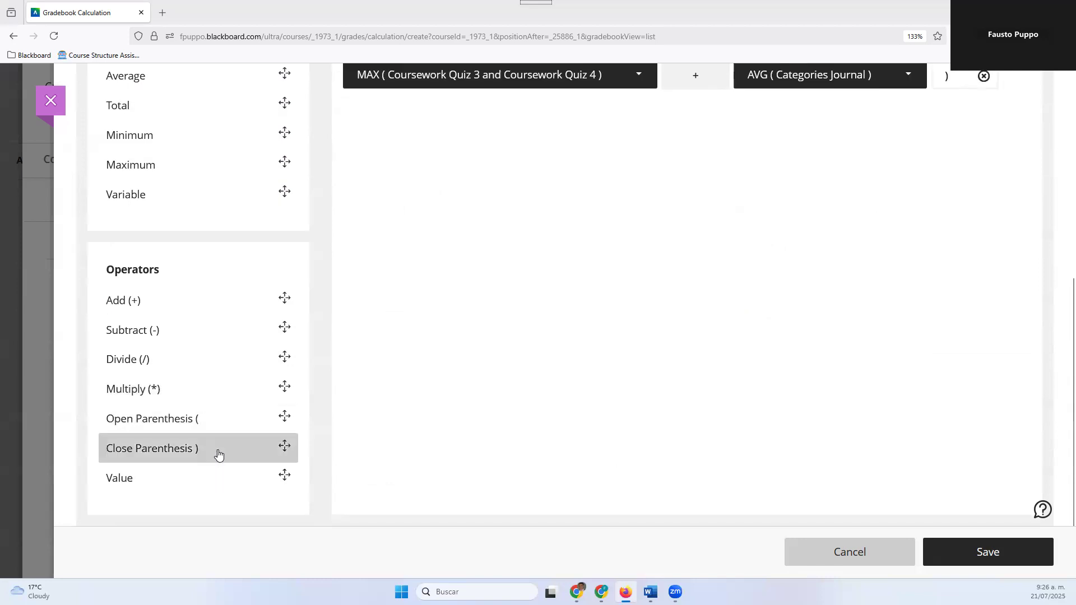
click(207, 363)
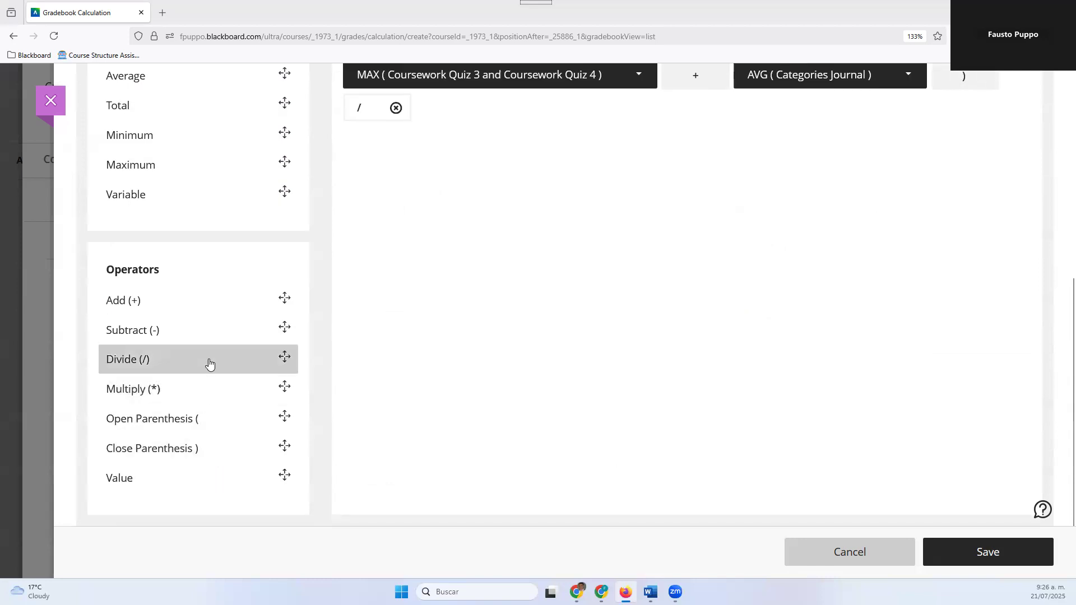
click(108, 485)
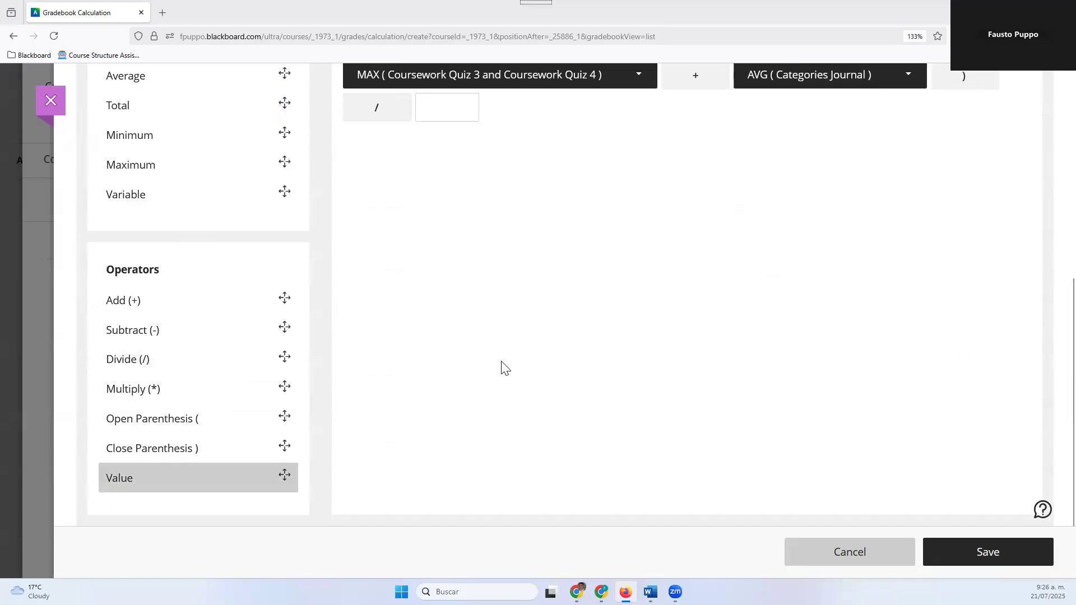
scroll(626, 343, up, 1)
scroll(626, 343, up, 3)
click(444, 278)
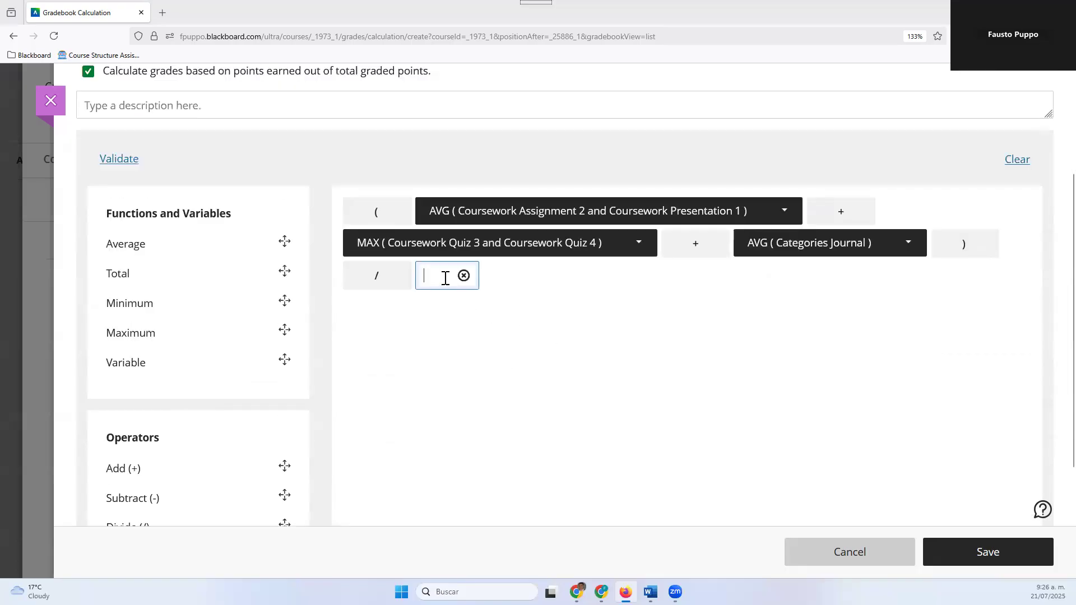
text(3)
click(476, 370)
click(117, 162)
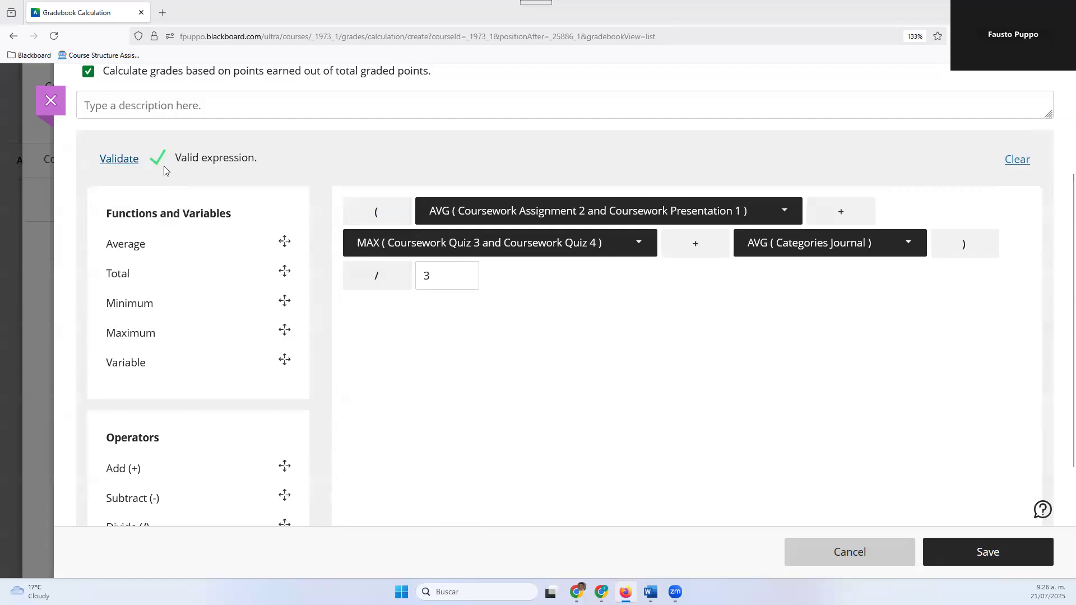
Move the Add operator before the Journal average to just after the opening parenthesis and validate the formula
mouse_move(715, 249)
drag(688, 248, 445, 212)
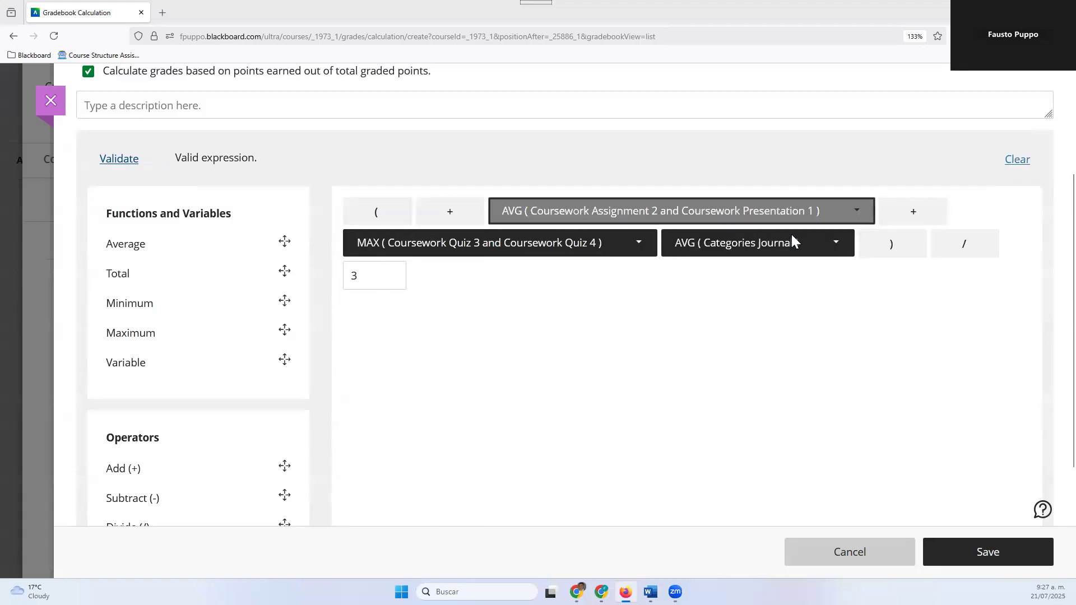
click(132, 161)
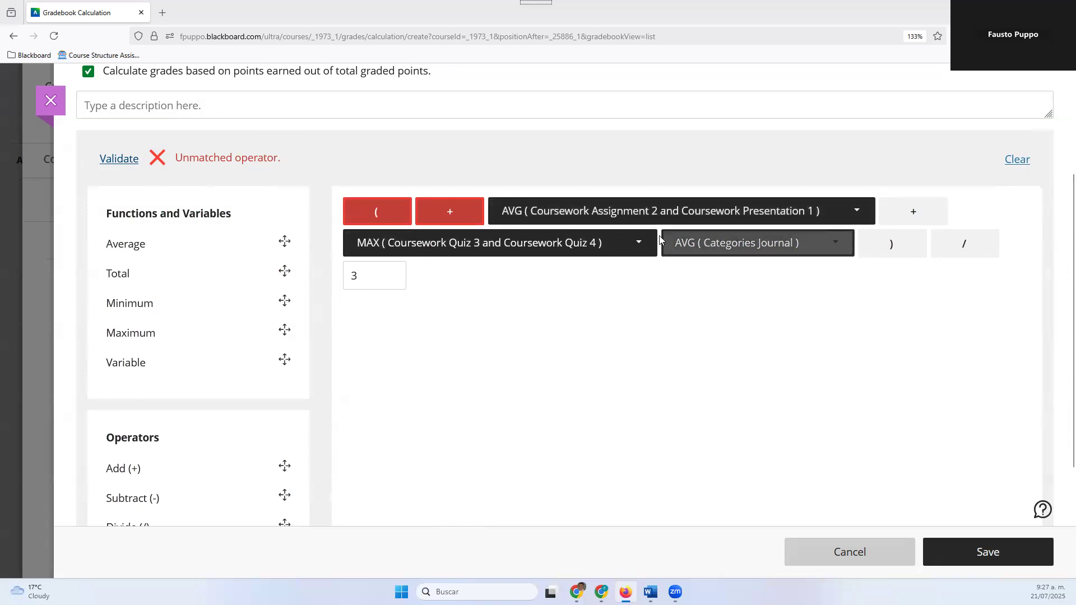
Rearrange the Add operators so one follows the first average and one stands between the maximum and the Journal average
drag(439, 215, 609, 236)
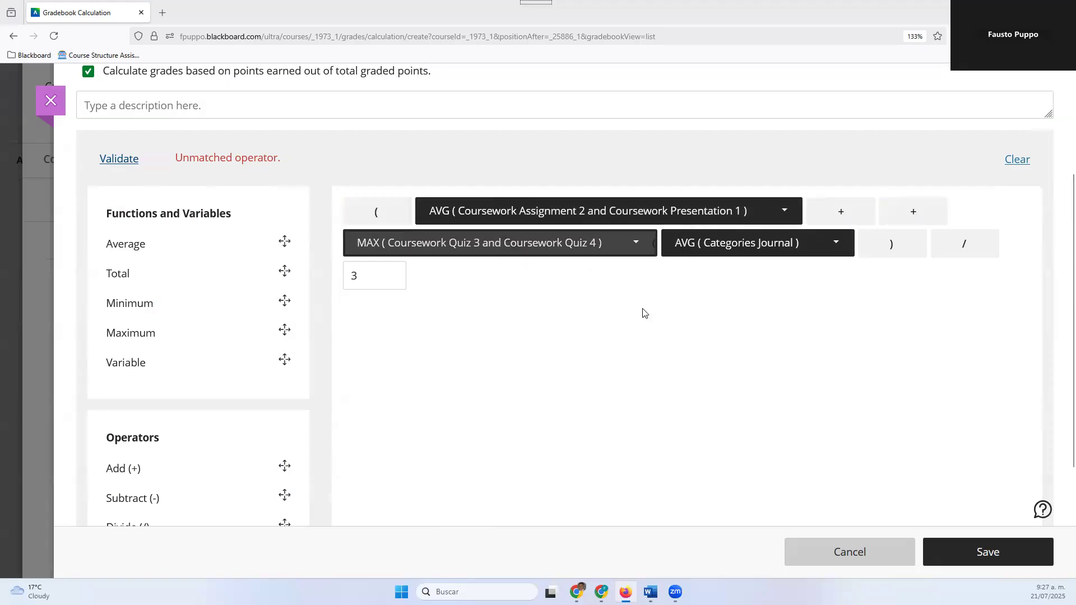
drag(897, 211, 773, 253)
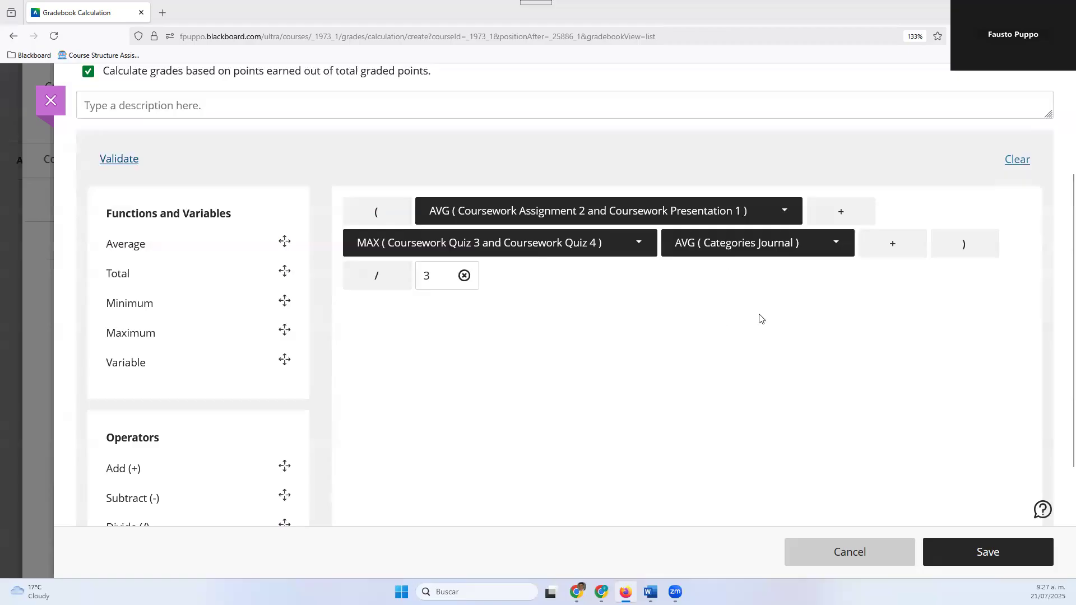
mouse_move(879, 246)
drag(879, 246, 792, 245)
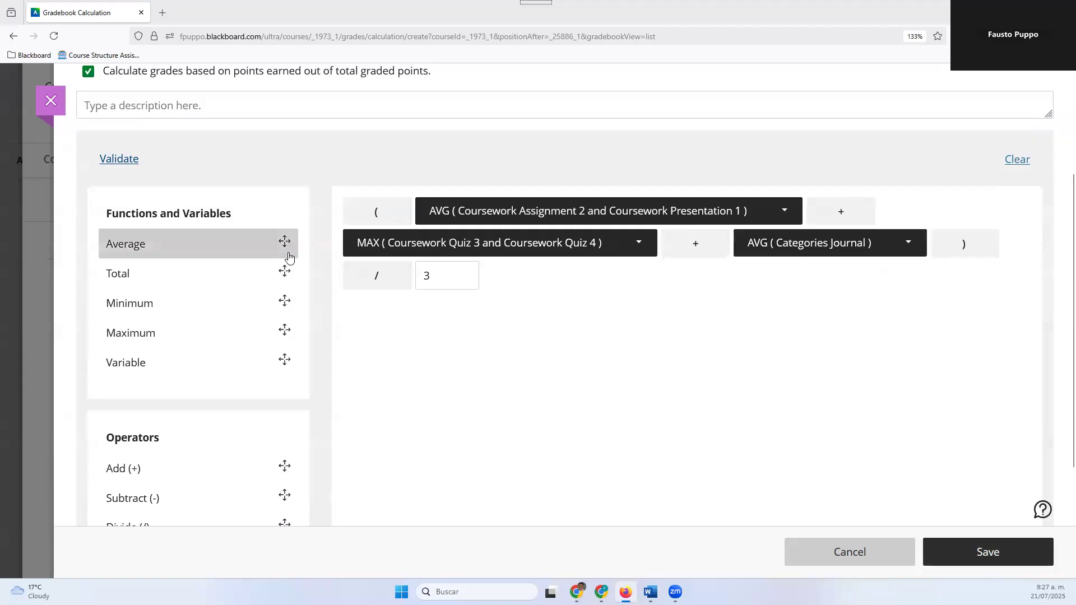
Validate the rearranged formula and save the calculation
click(104, 161)
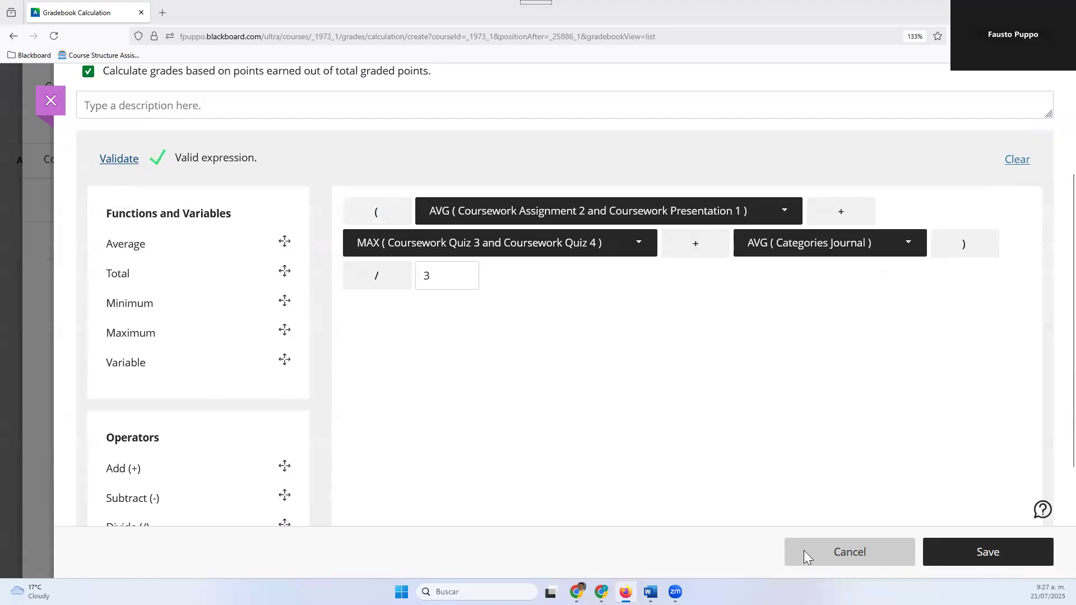
click(925, 553)
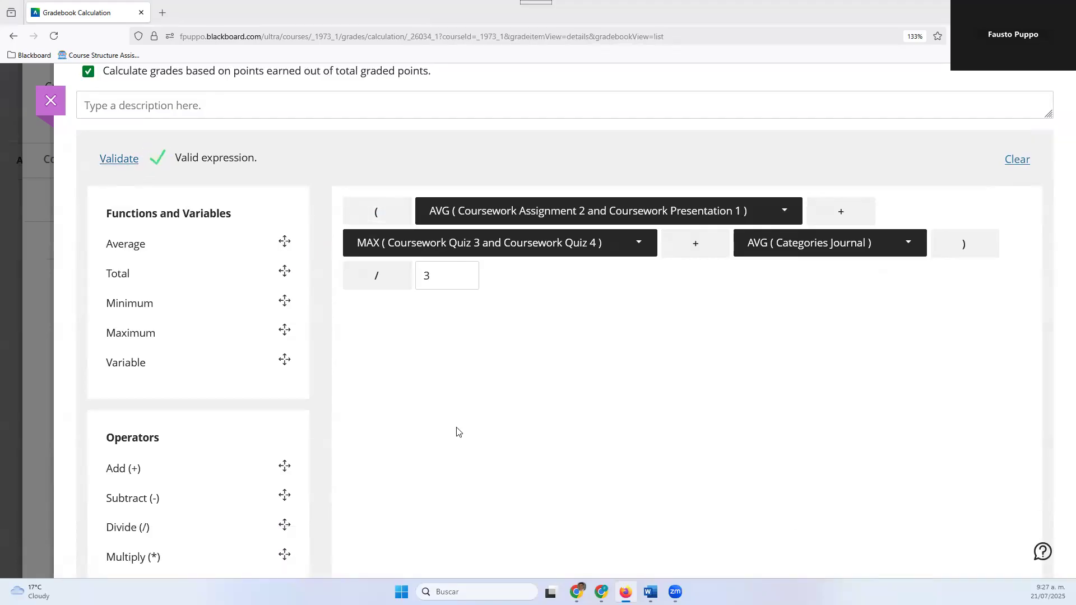
scroll(186, 432, down, 2)
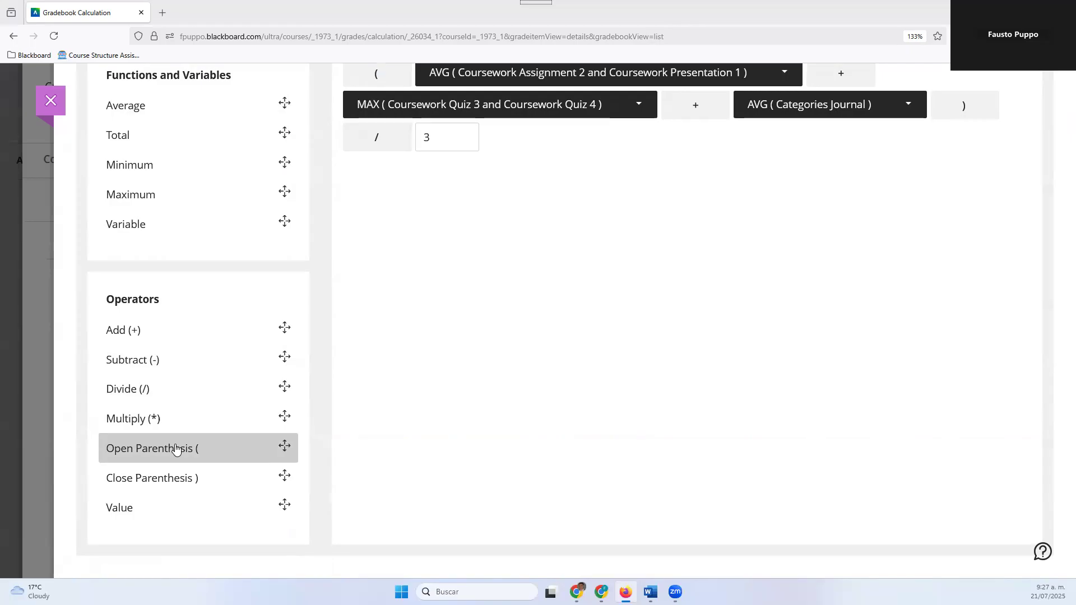
scroll(168, 453, up, 3)
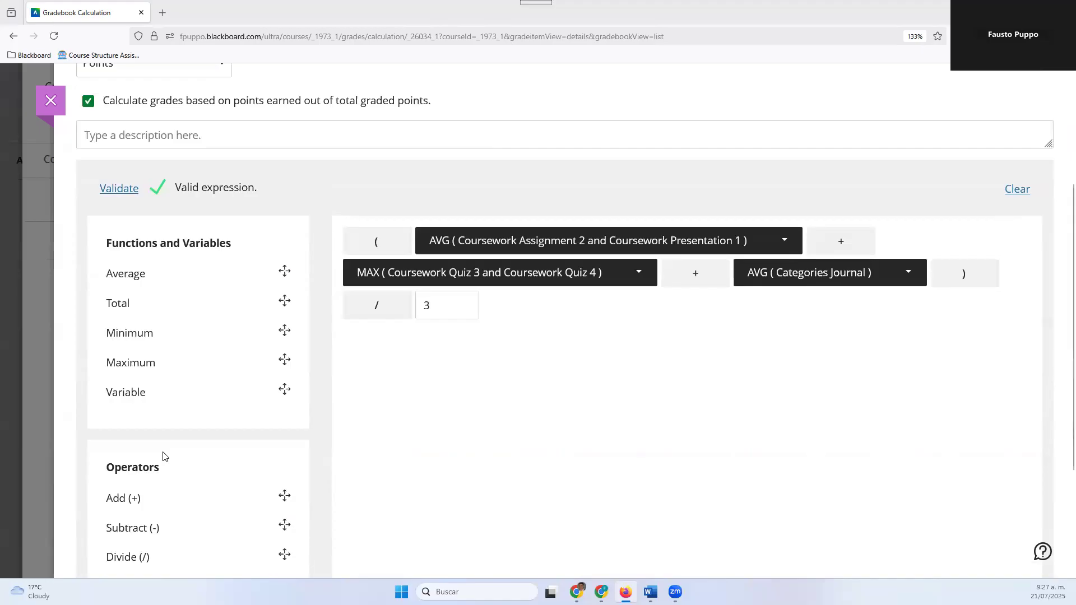
scroll(159, 459, down, 3)
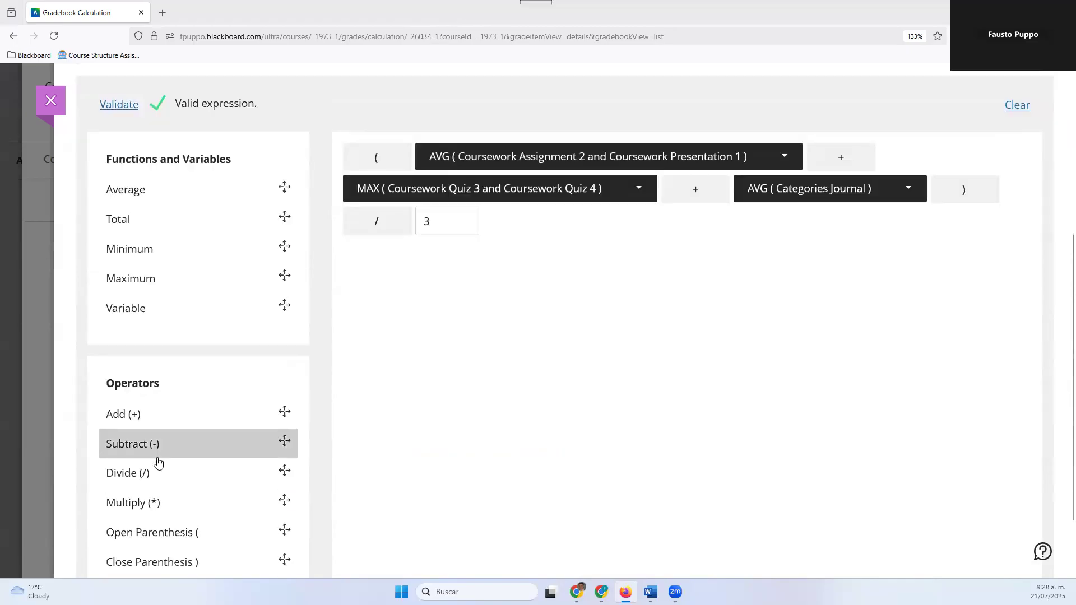
scroll(157, 464, up, 6)
scroll(154, 463, down, 8)
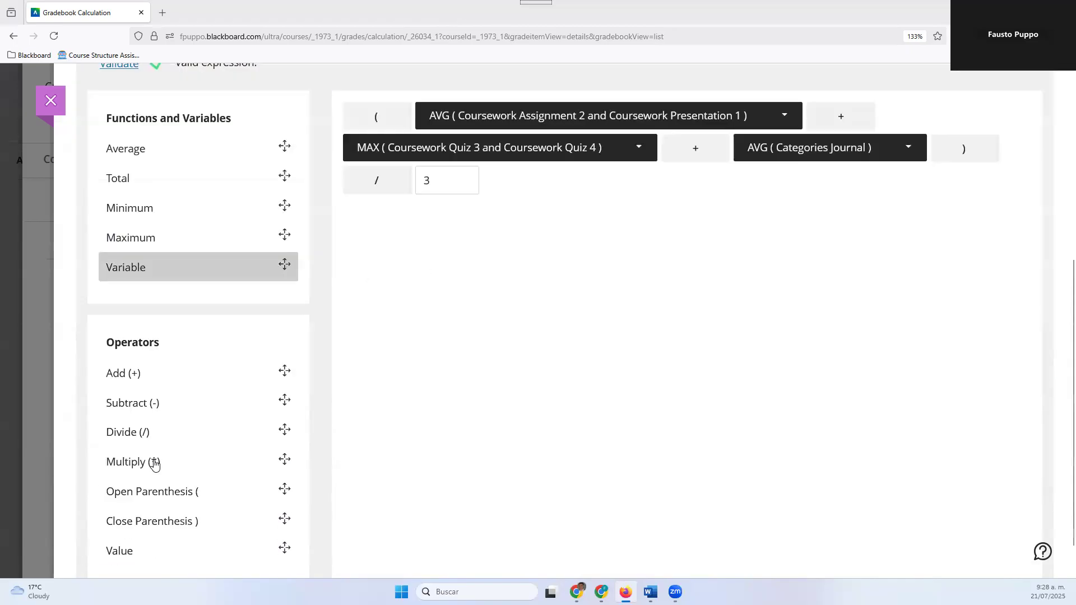
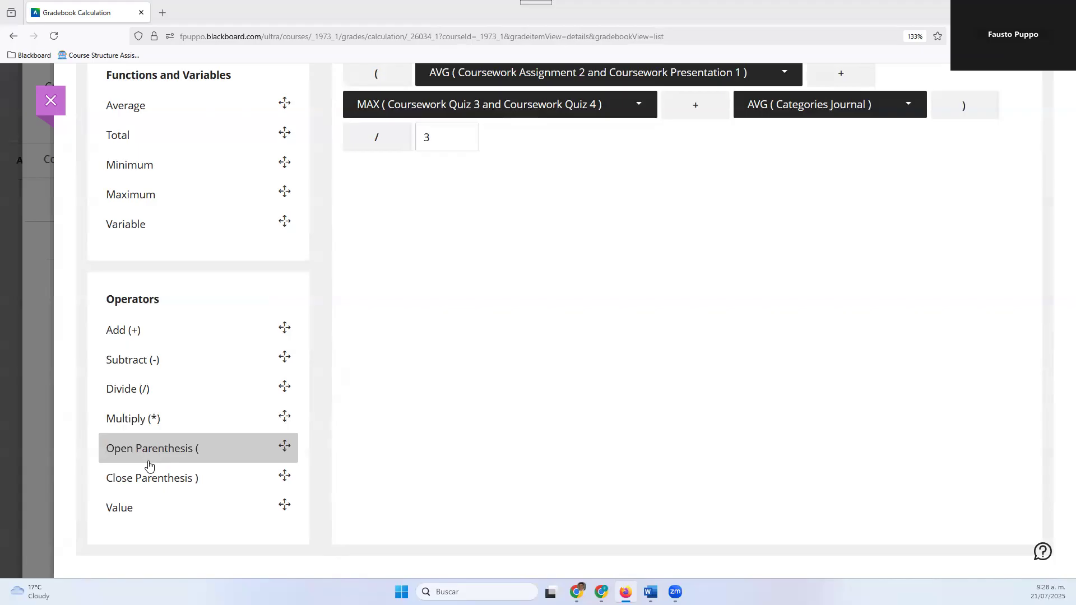
Rename the calculation as Sample Calculation and close it to return to the gradebook
scroll(367, 233, up, 4)
scroll(480, 297, up, 2)
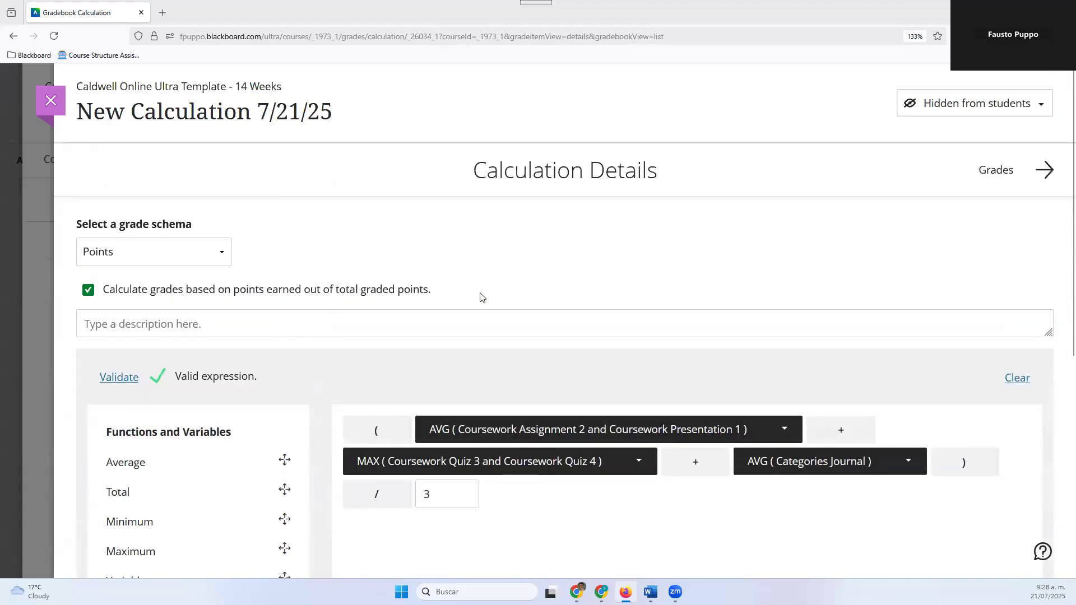
triple_click(174, 111)
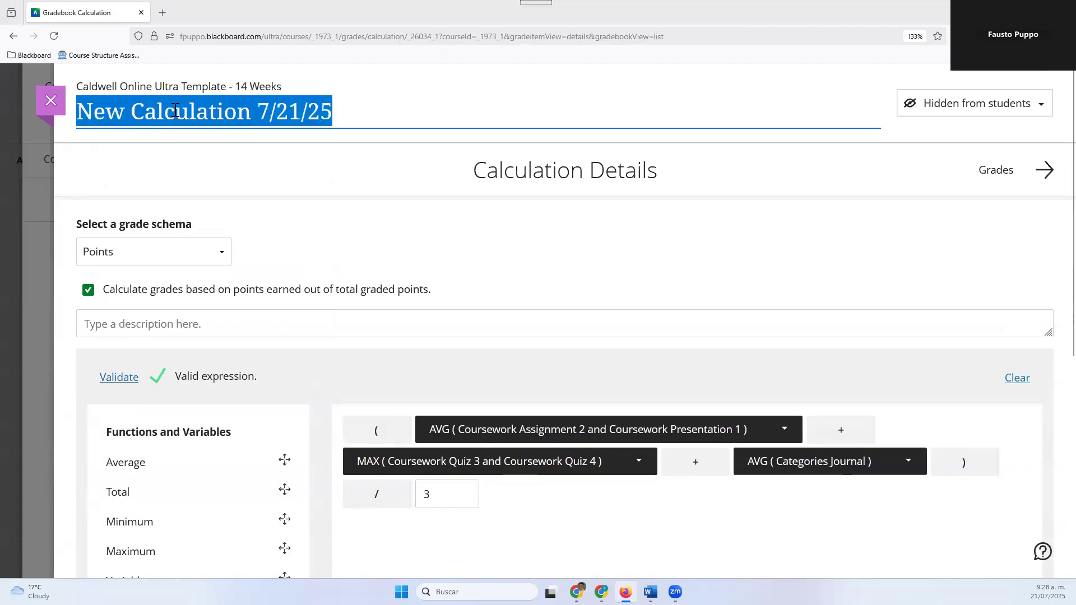
text(Samlp)
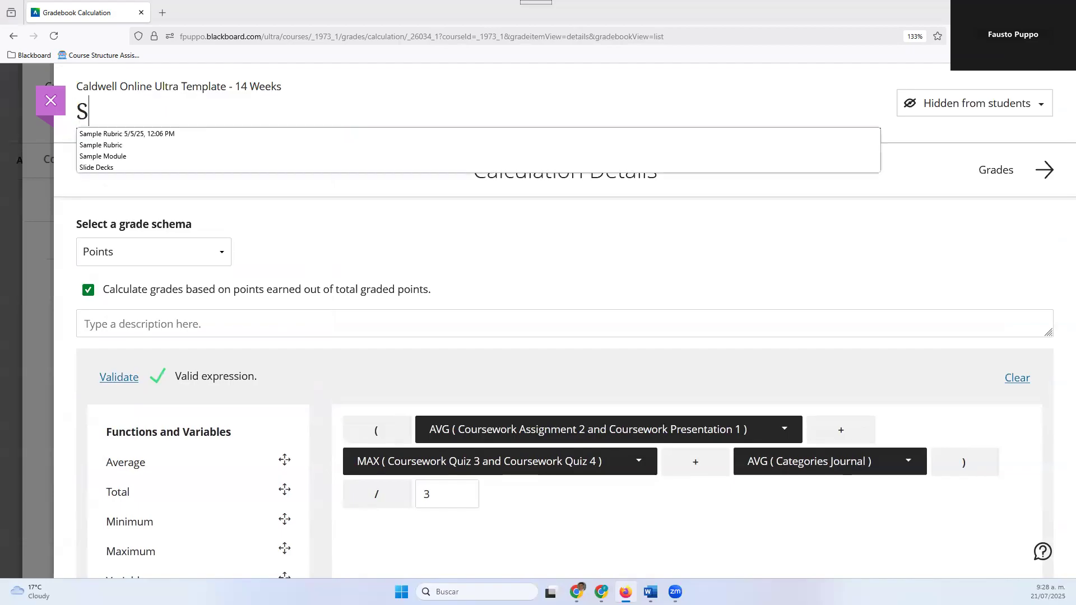
key(BackSpace)
key(BackSpace)
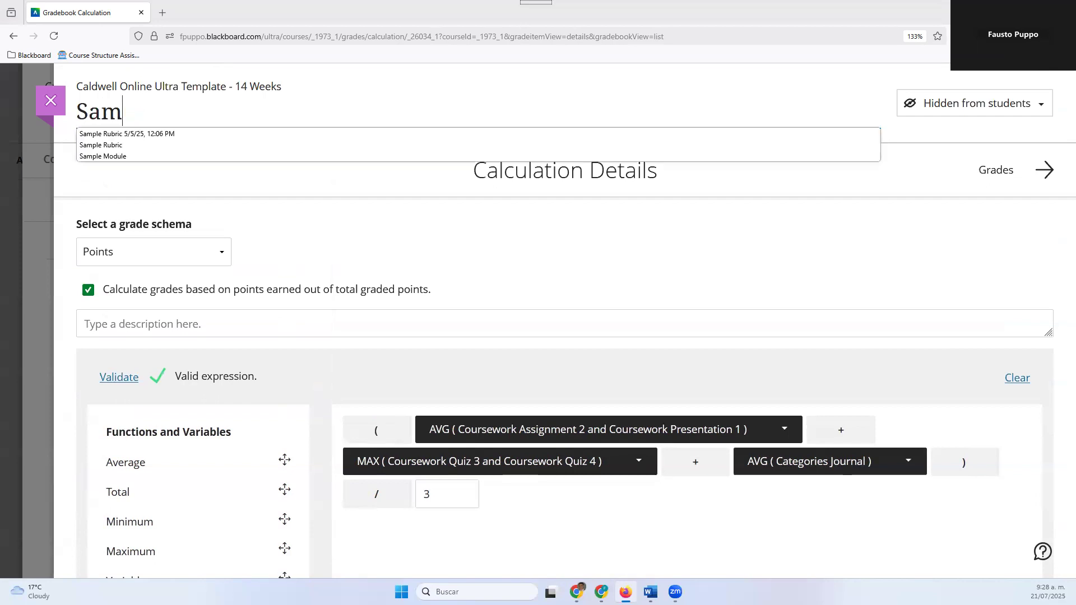
text(ple Calcu)
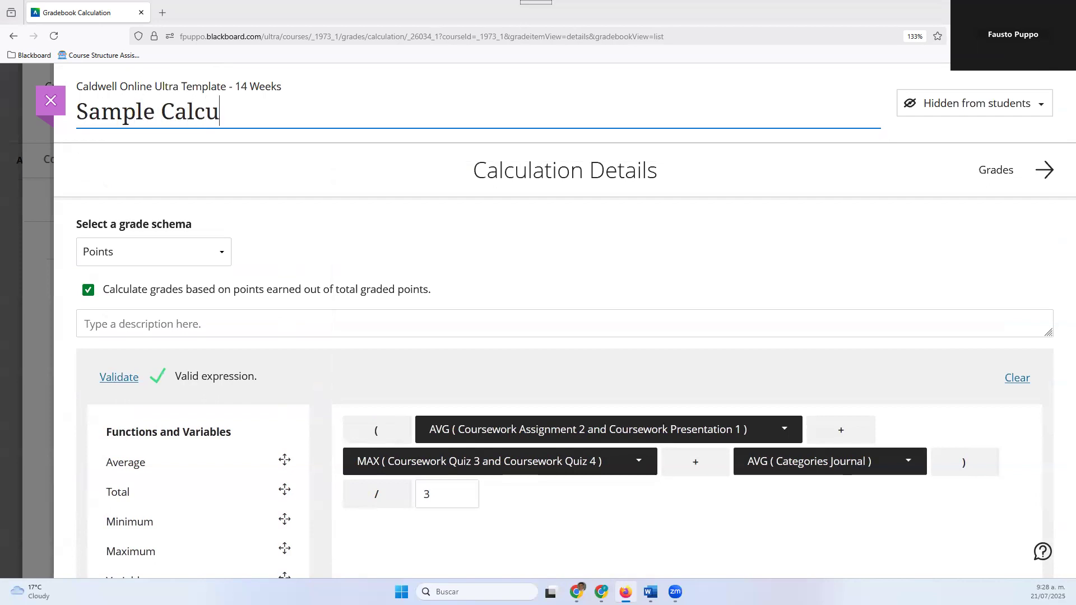
text(lation)
key(Return)
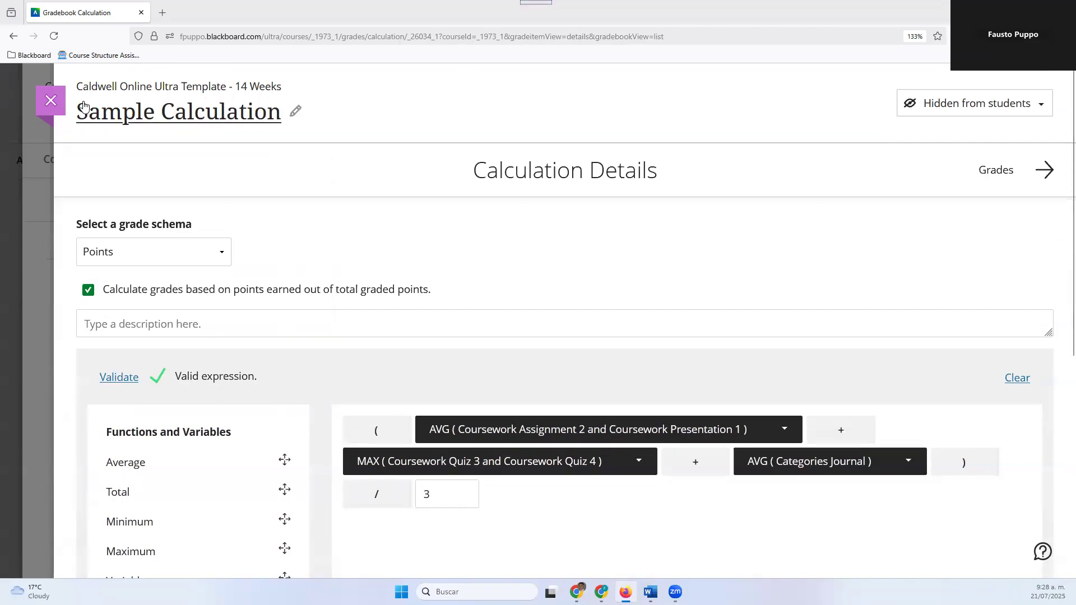
scroll(370, 247, down, 2)
scroll(370, 247, up, 2)
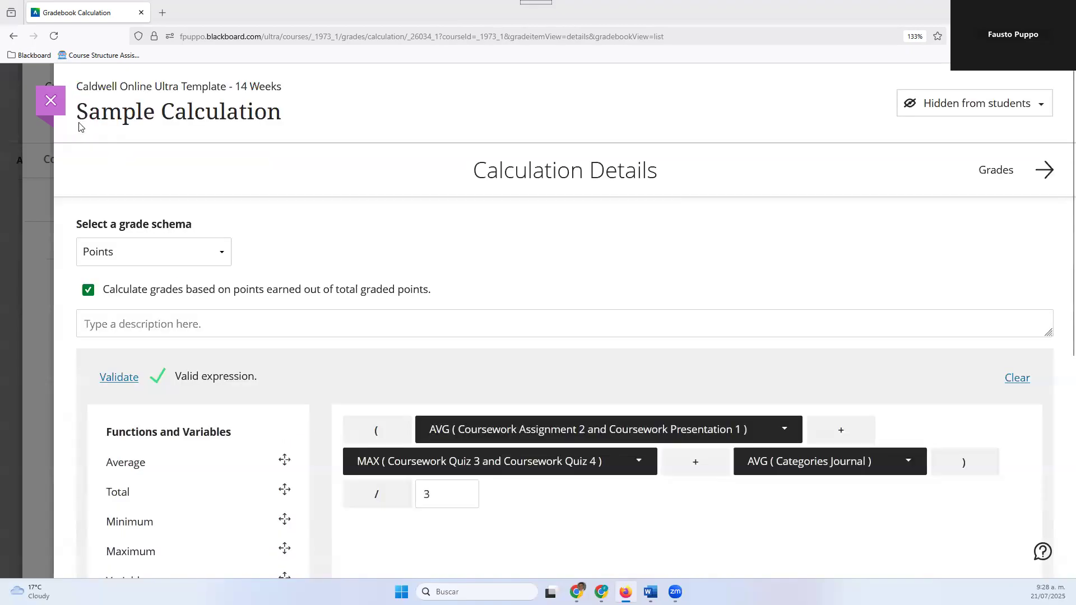
click(51, 101)
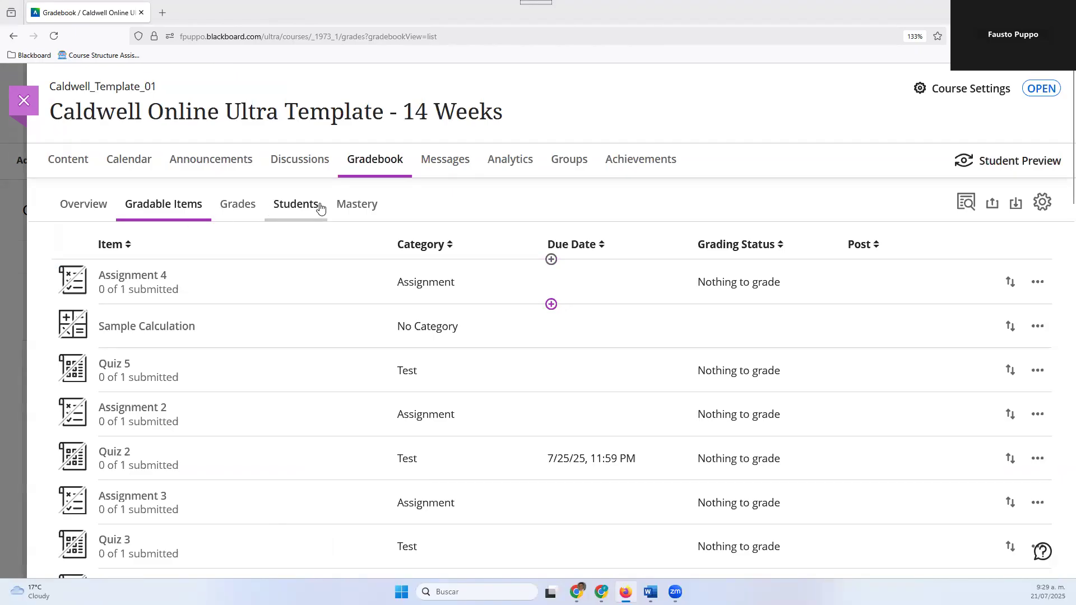
Check the gradebook's Overview page and look through the full list of gradable items
click(97, 208)
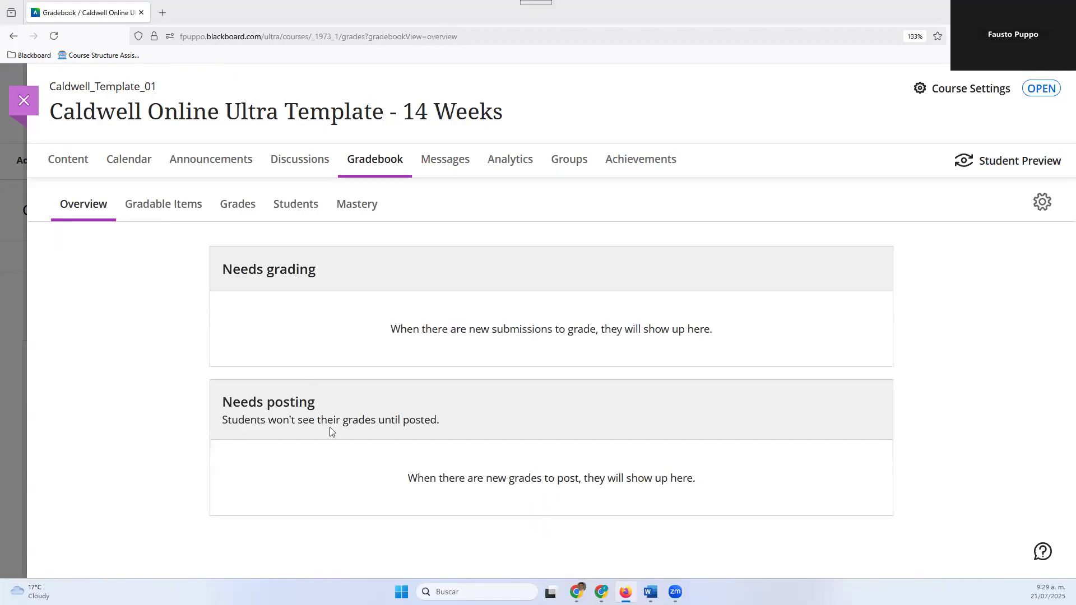
click(163, 211)
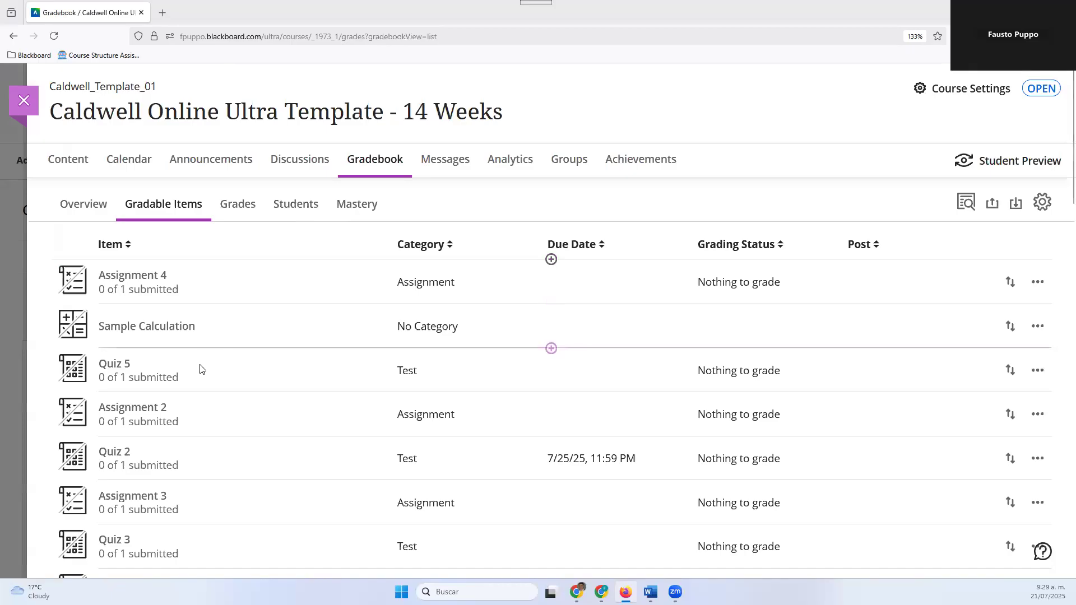
scroll(199, 364, down, 8)
scroll(202, 376, down, 10)
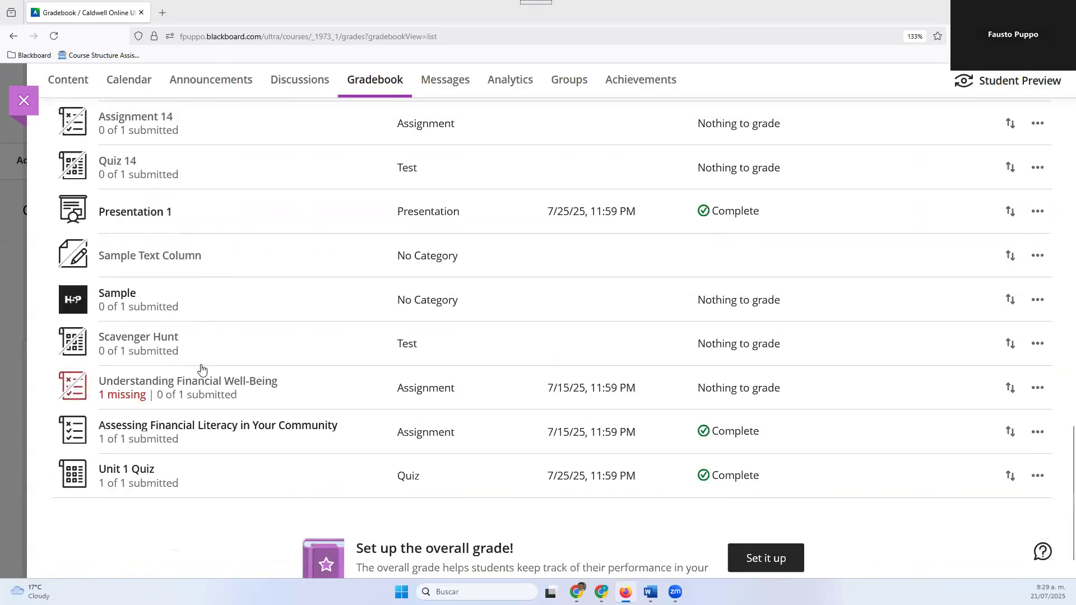
scroll(201, 372, up, 9)
scroll(196, 339, up, 10)
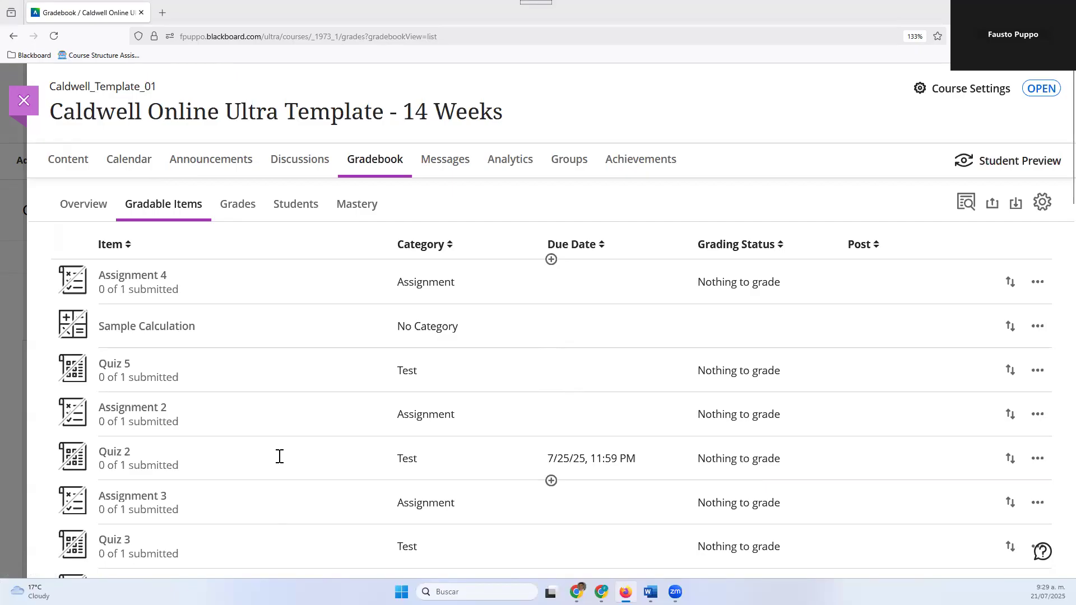
scroll(290, 465, down, 7)
scroll(293, 458, up, 7)
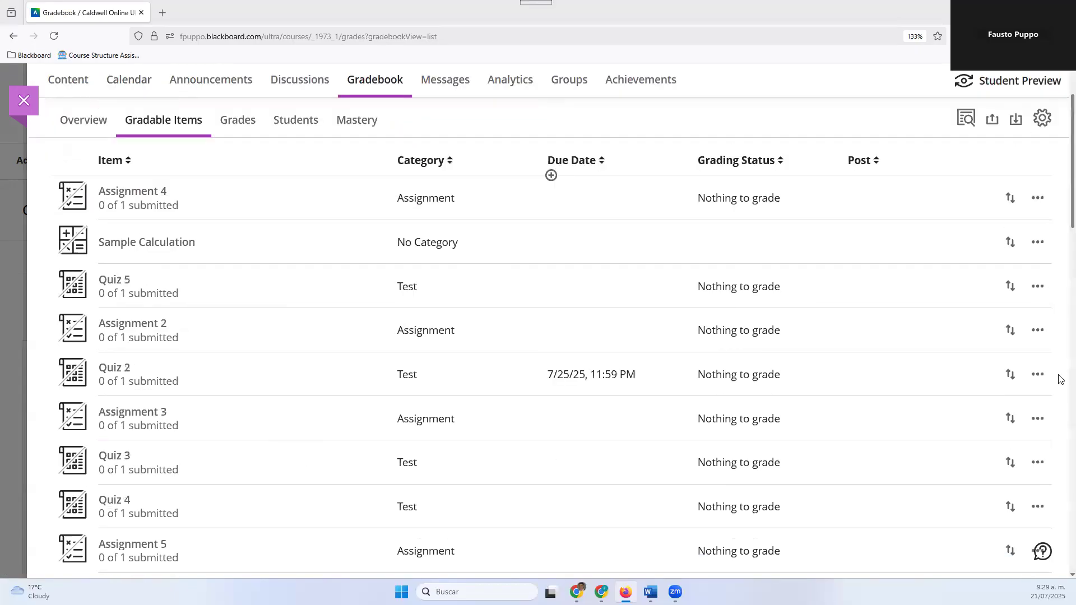
View the options for Quiz 5 and the choices for adding an item between Assignment 2 and Quiz 2
click(1037, 288)
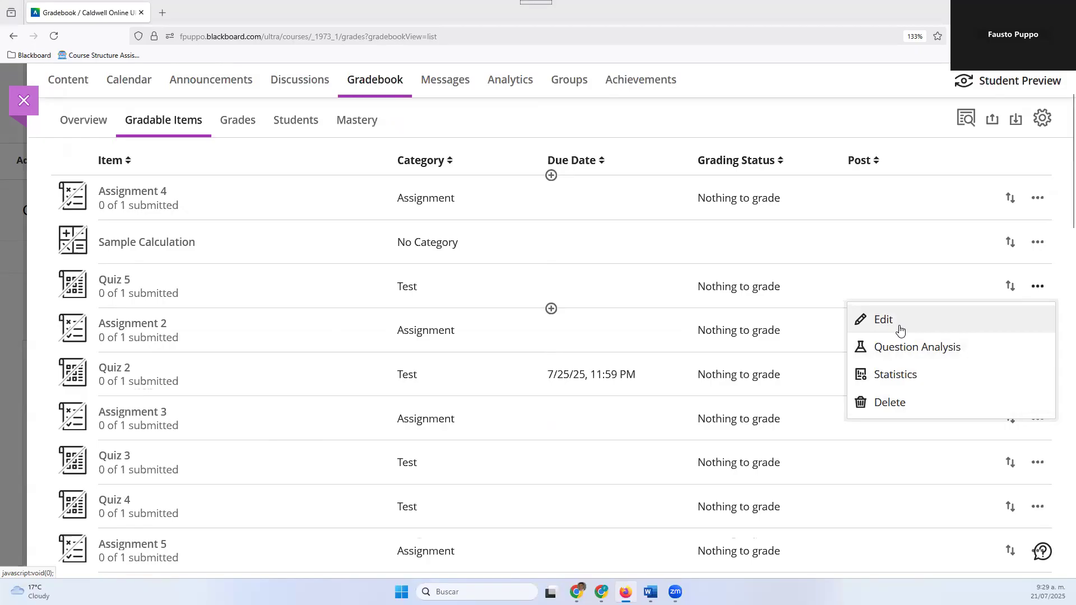
click(327, 358)
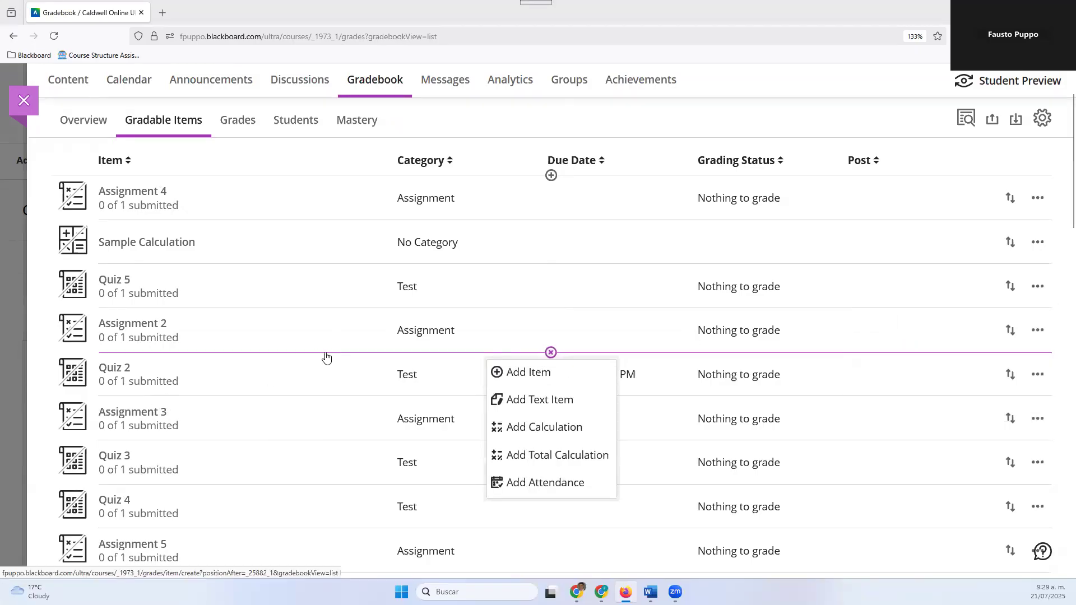
click(288, 378)
Switch the gradebook to the Grades grid and hide the overall grade setup message
click(222, 129)
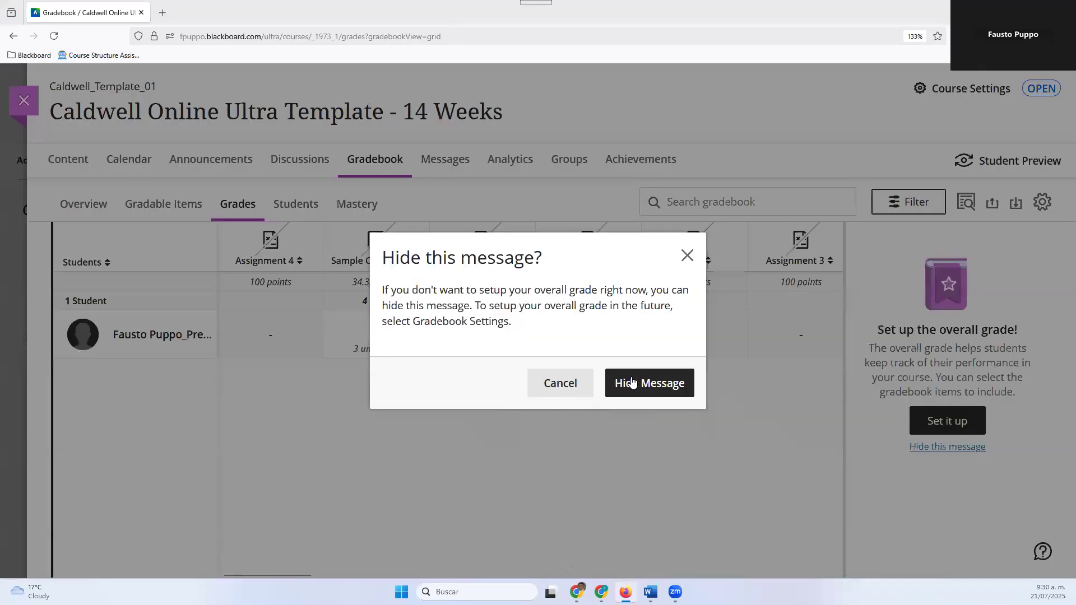
click(648, 396)
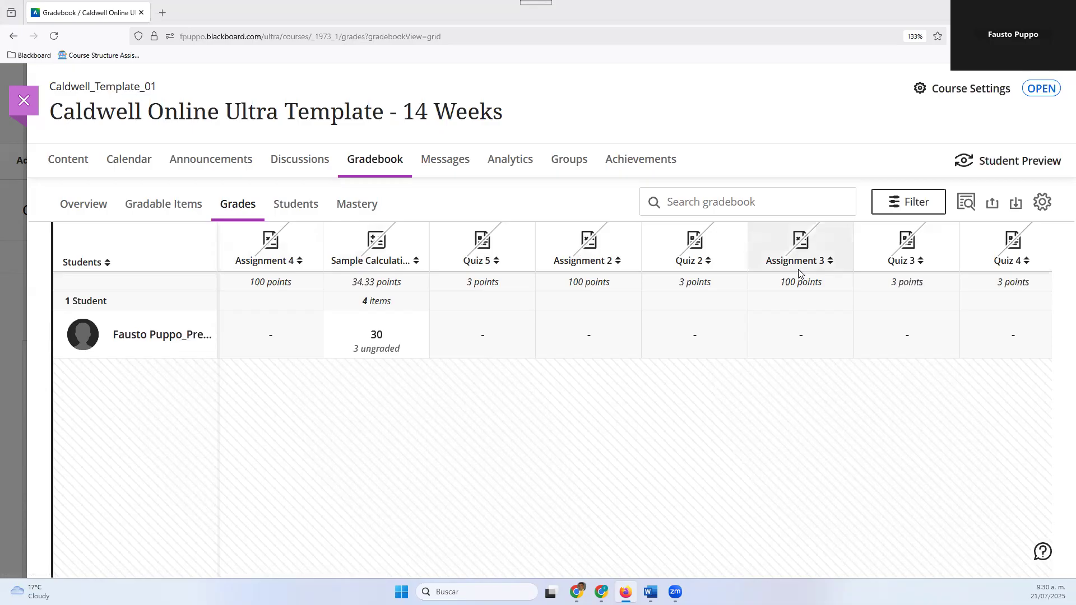
View the options offered for the Assignment 4, Sample Calculation, Quiz 5 and Assignment 2 columns
click(272, 247)
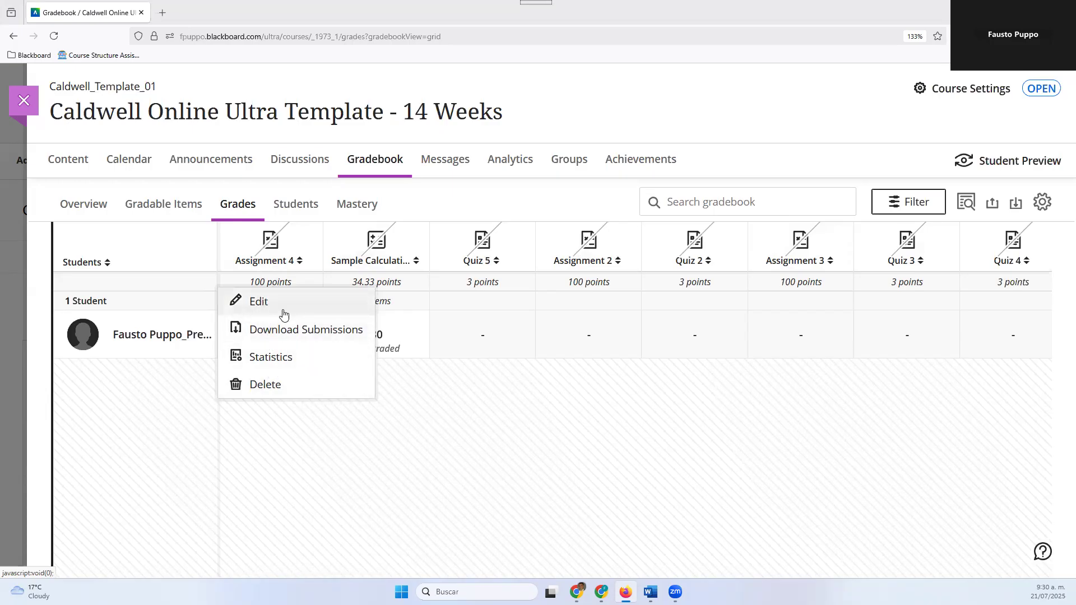
click(377, 246)
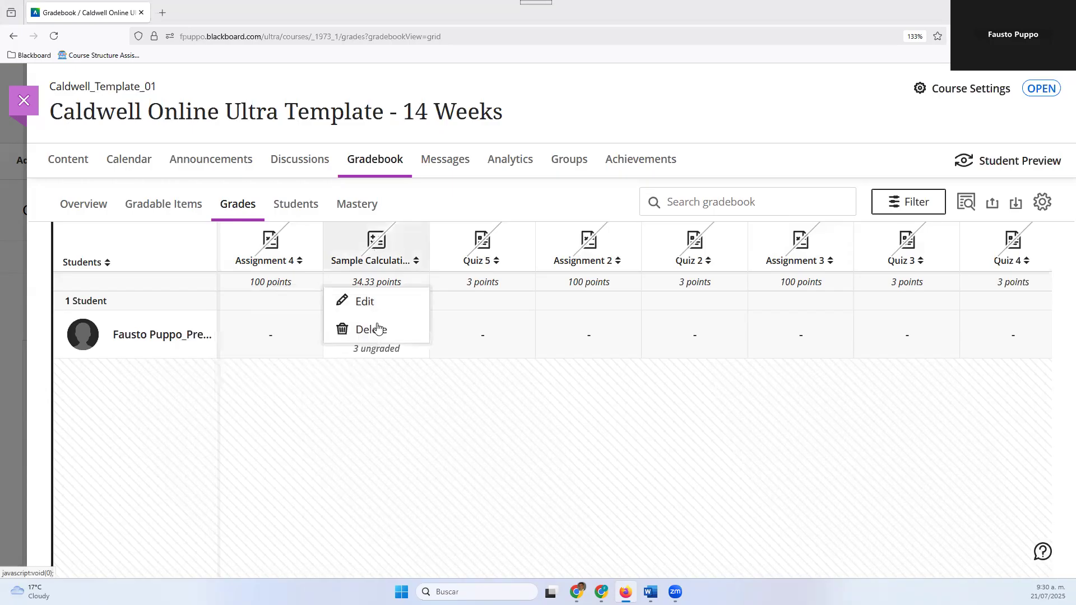
click(474, 251)
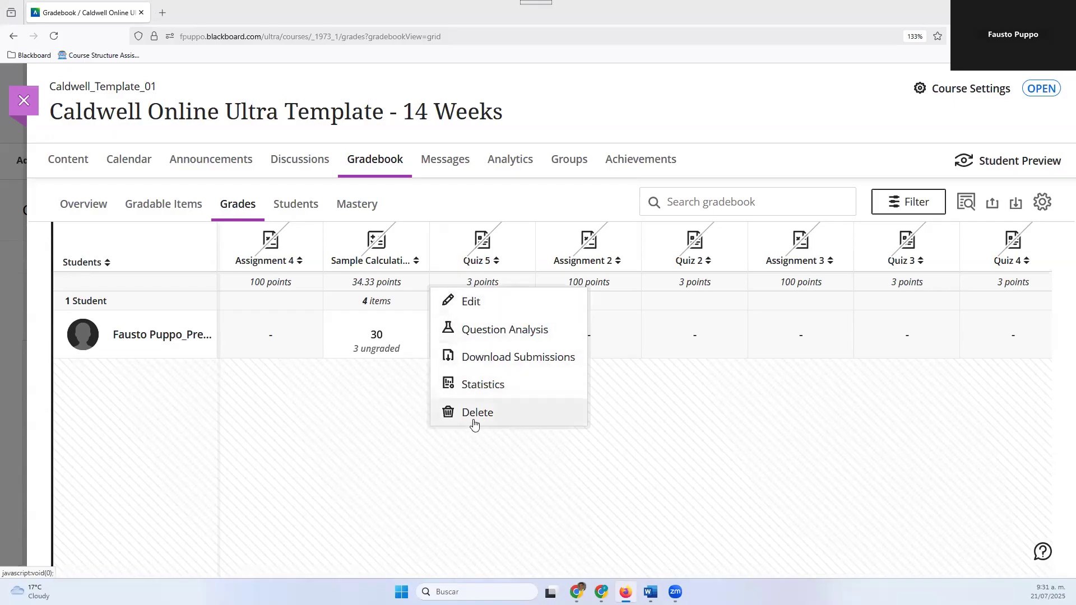
click(626, 385)
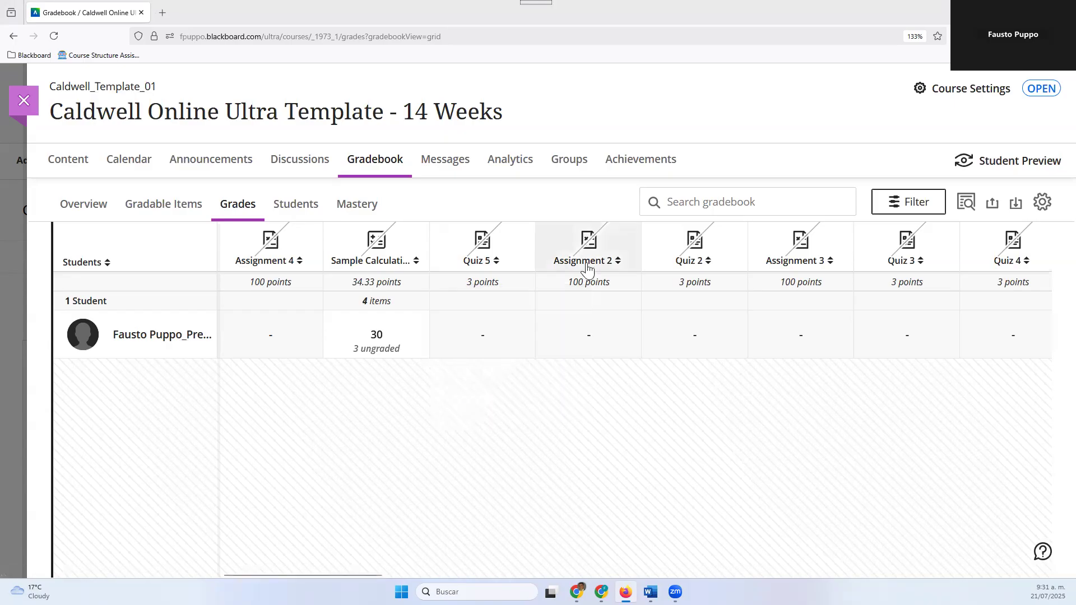
click(590, 242)
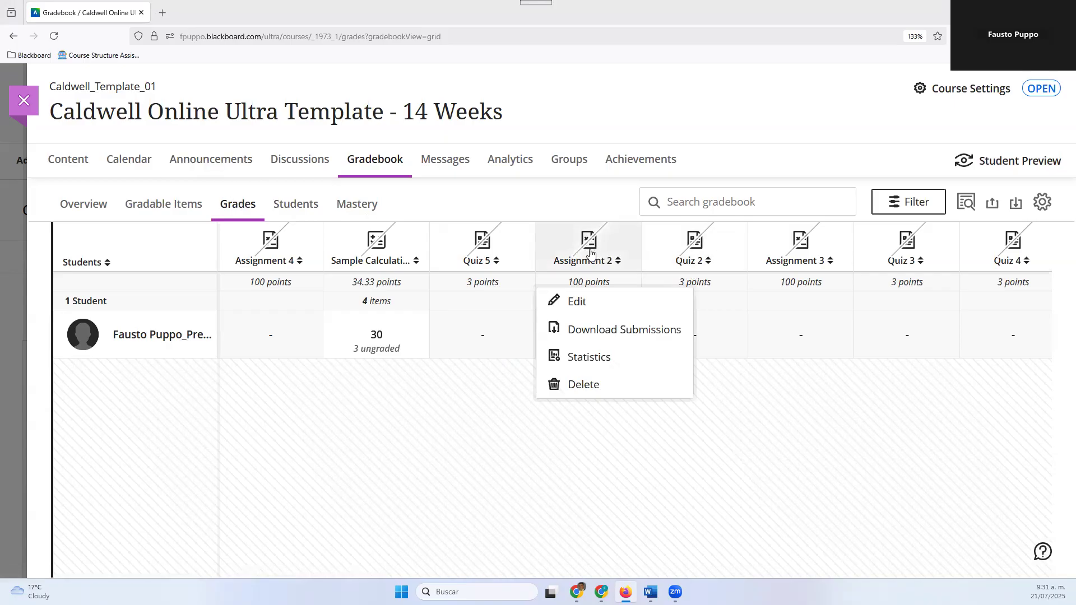
In the gradable items list, view Sample Calculation's options and look at Assignment 4's submissions page
click(148, 212)
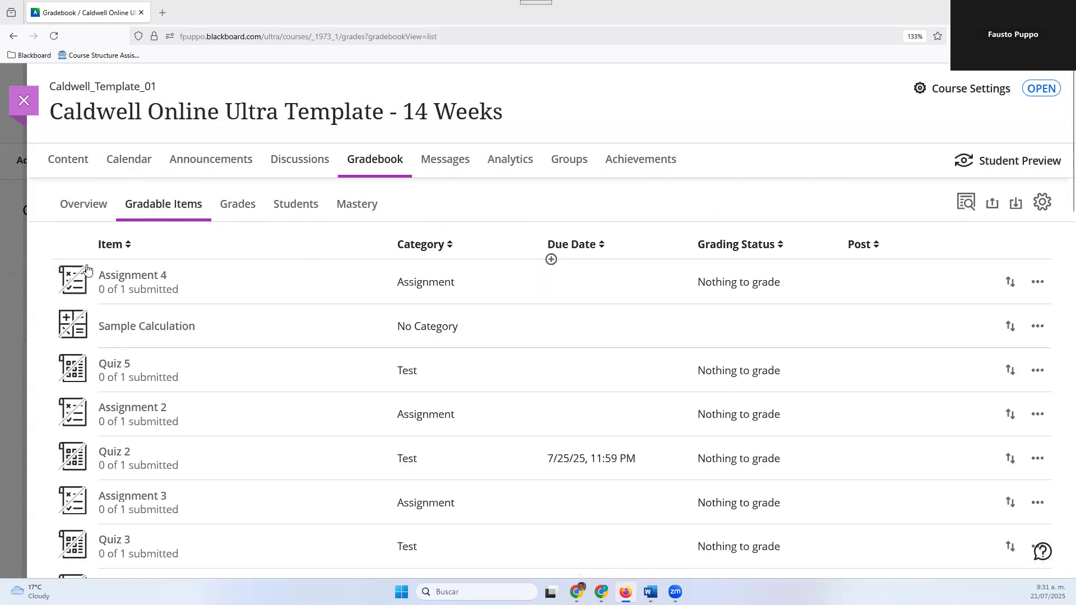
click(1037, 327)
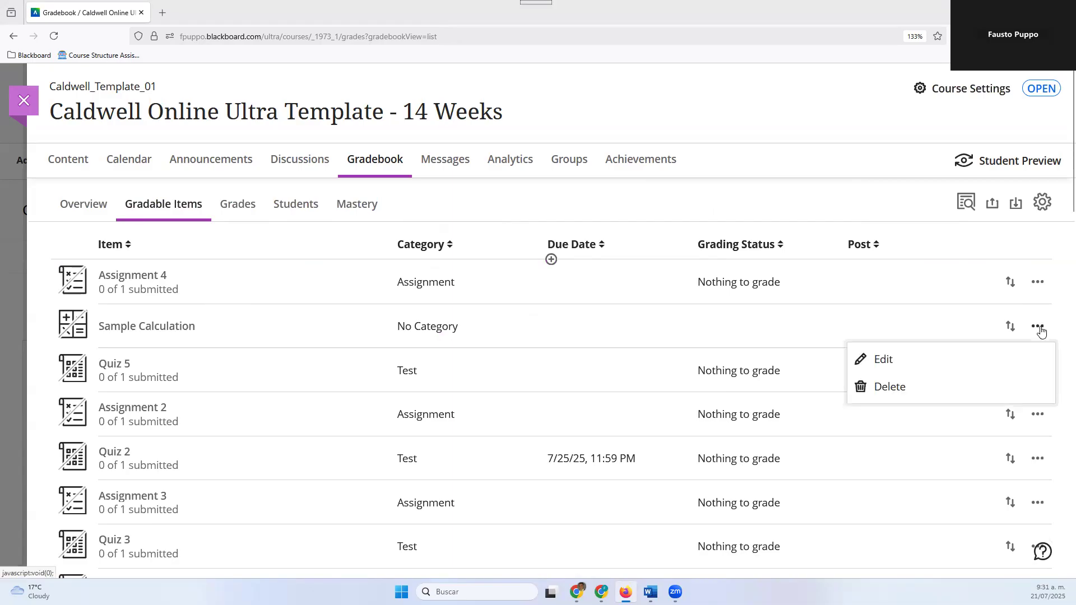
click(77, 281)
click(789, 294)
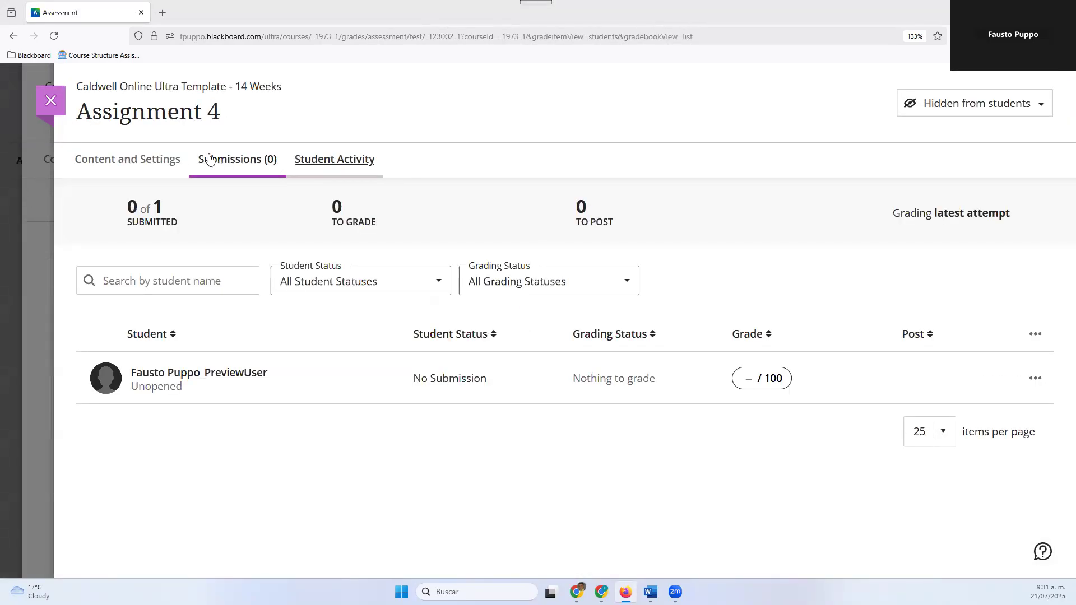
click(58, 94)
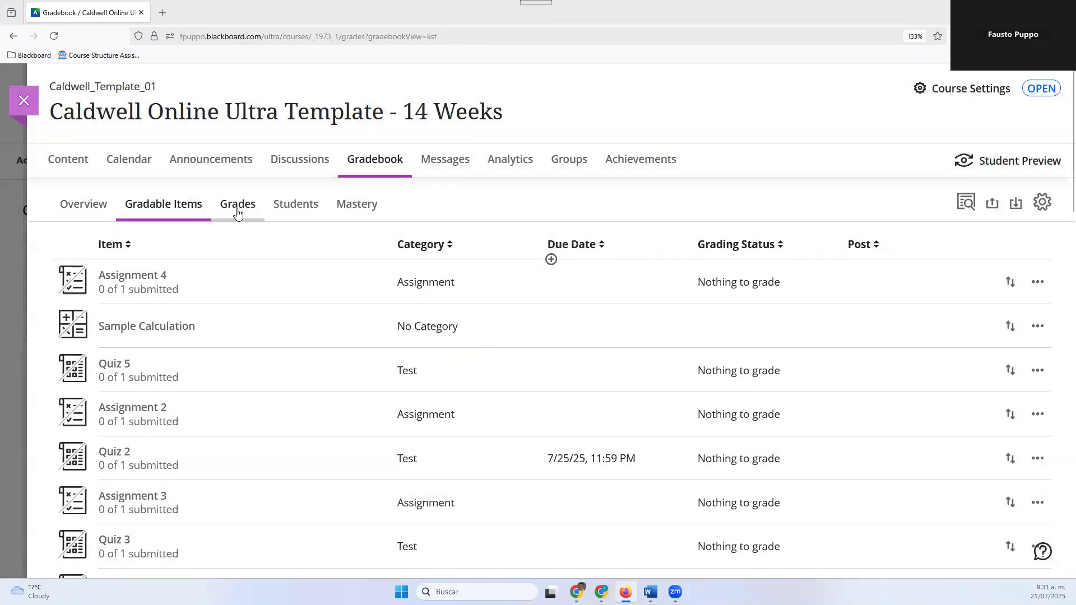
Return to the Grades grid and reduce the browser zoom to 120%
click(238, 212)
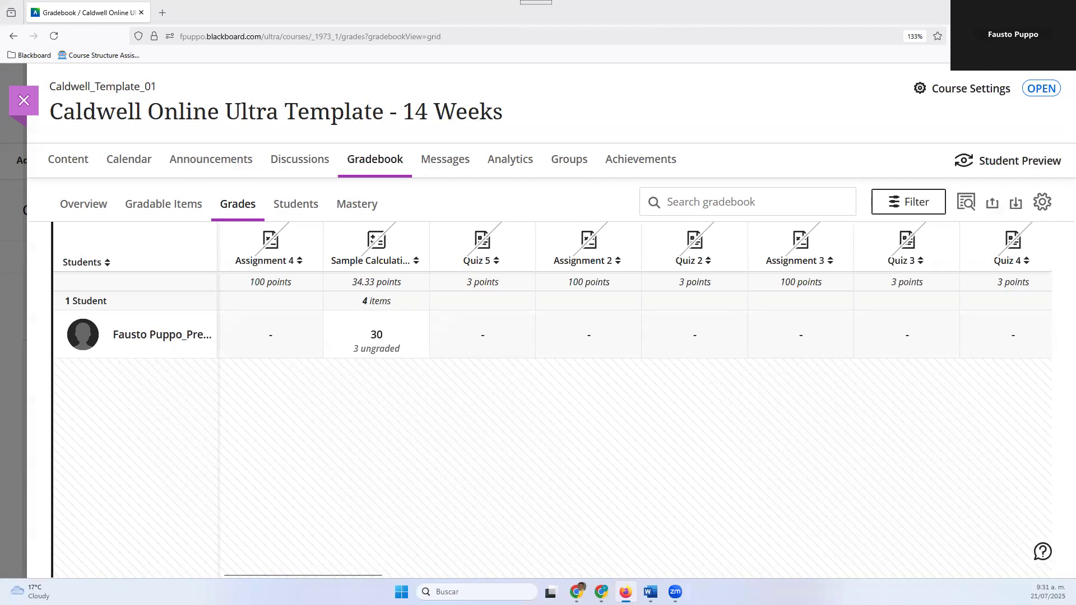
click(1063, 36)
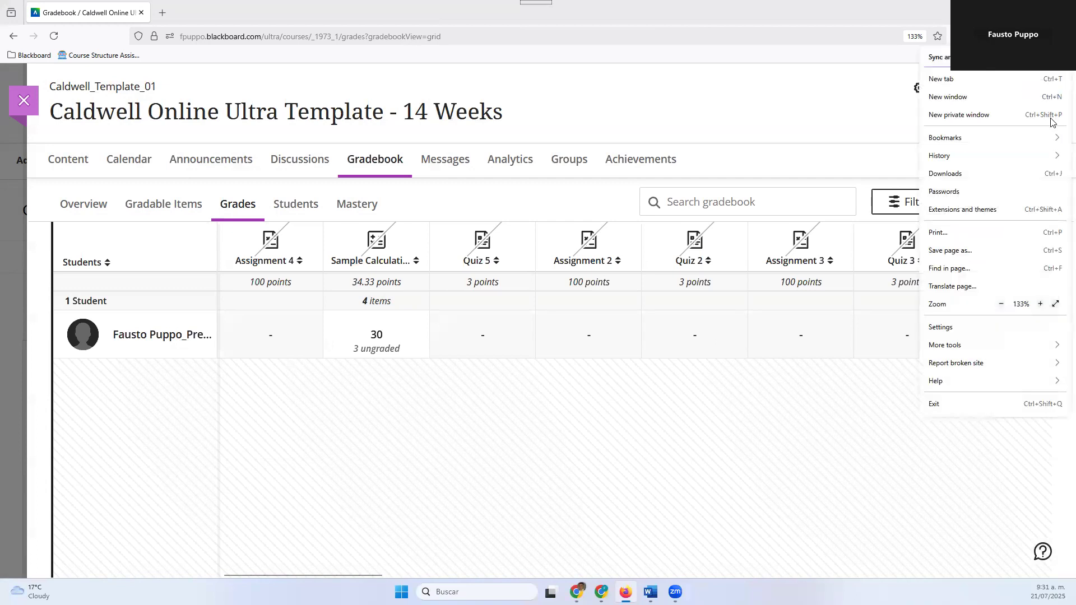
click(742, 395)
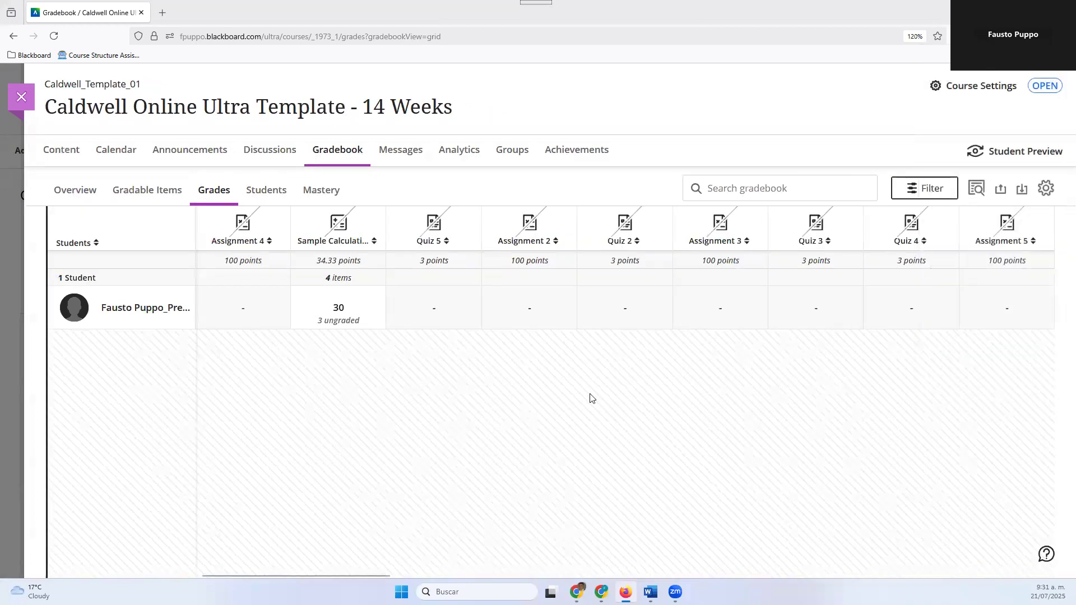
Open the gradebook filters and examine the group filter and the choices under Gradable Items
click(927, 191)
click(927, 191)
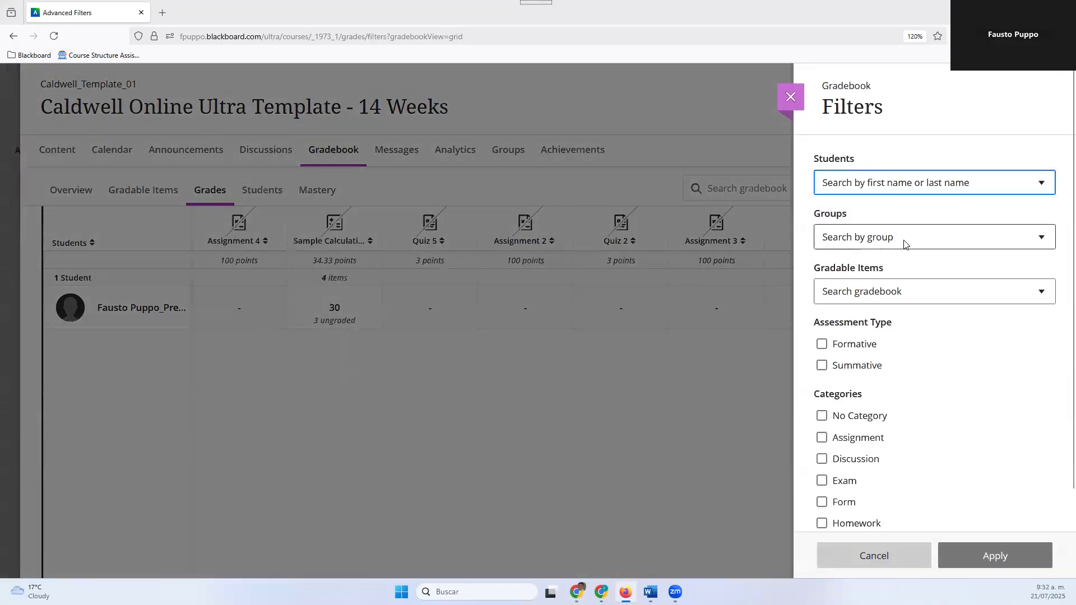
click(903, 243)
click(903, 243)
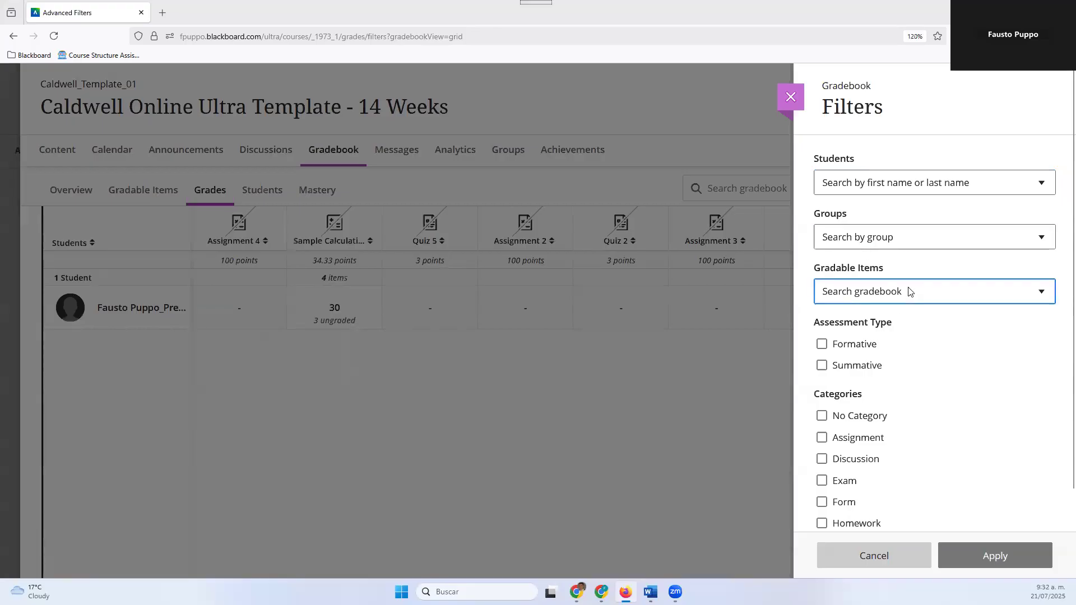
click(908, 291)
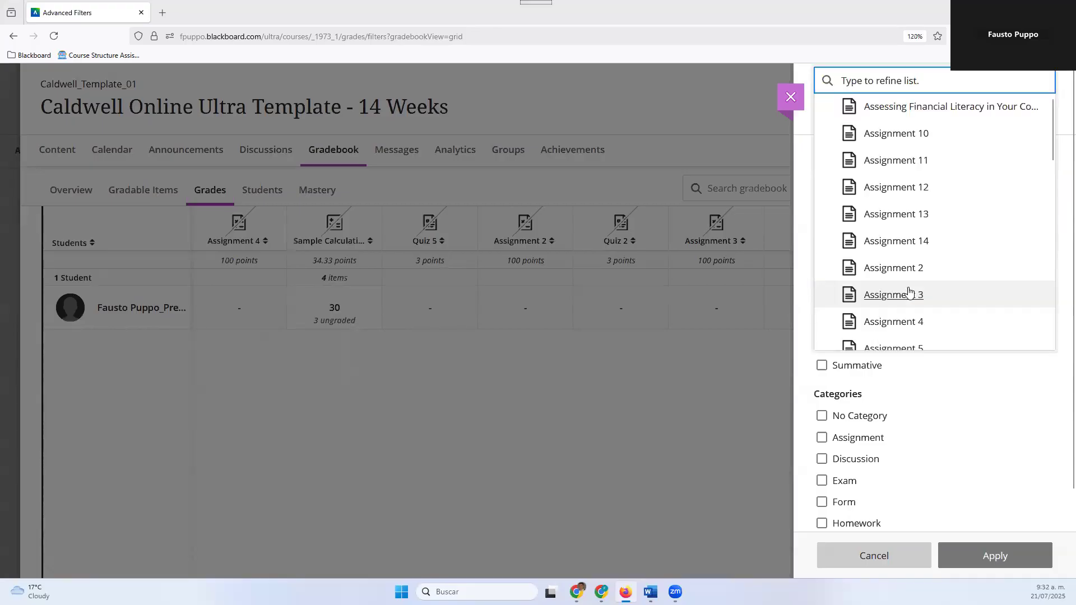
scroll(907, 242, down, 4)
scroll(904, 242, up, 4)
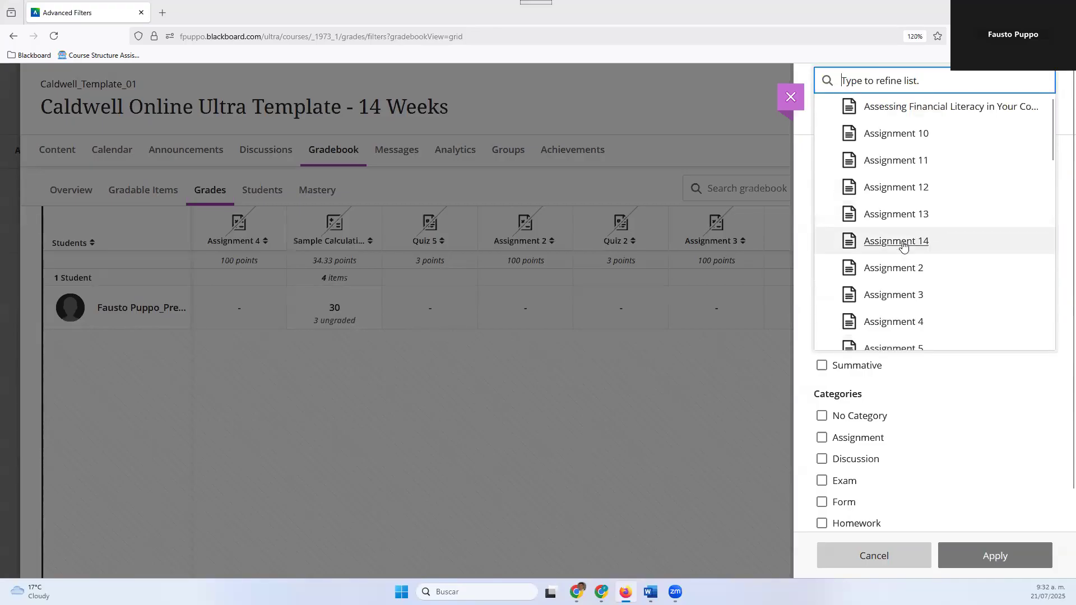
scroll(906, 242, down, 3)
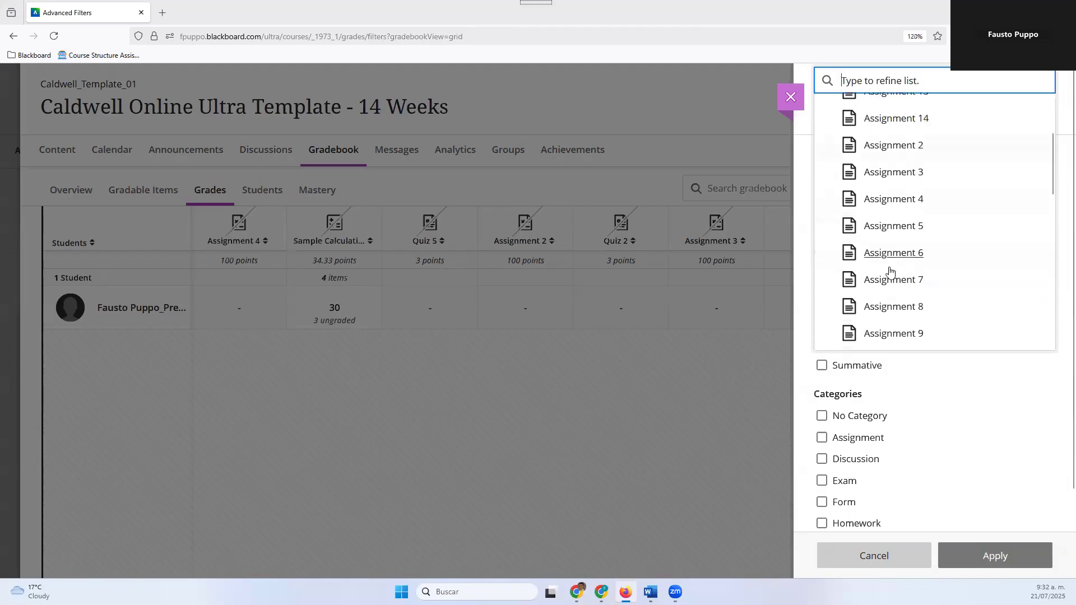
click(947, 388)
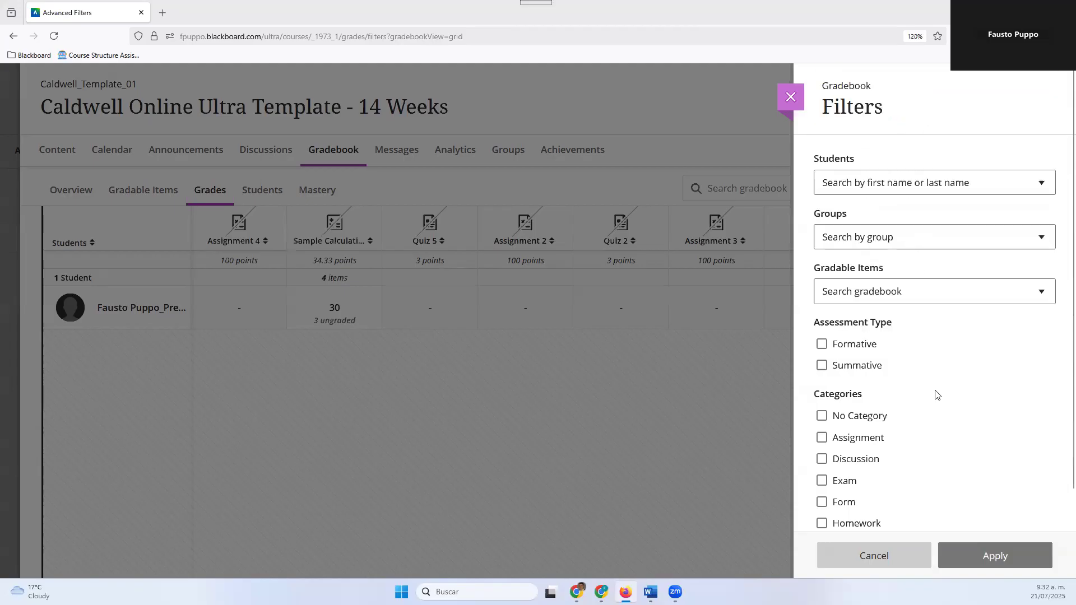
Filter the grades grid by the Test category, and clear all applied filters
scroll(937, 395, down, 3)
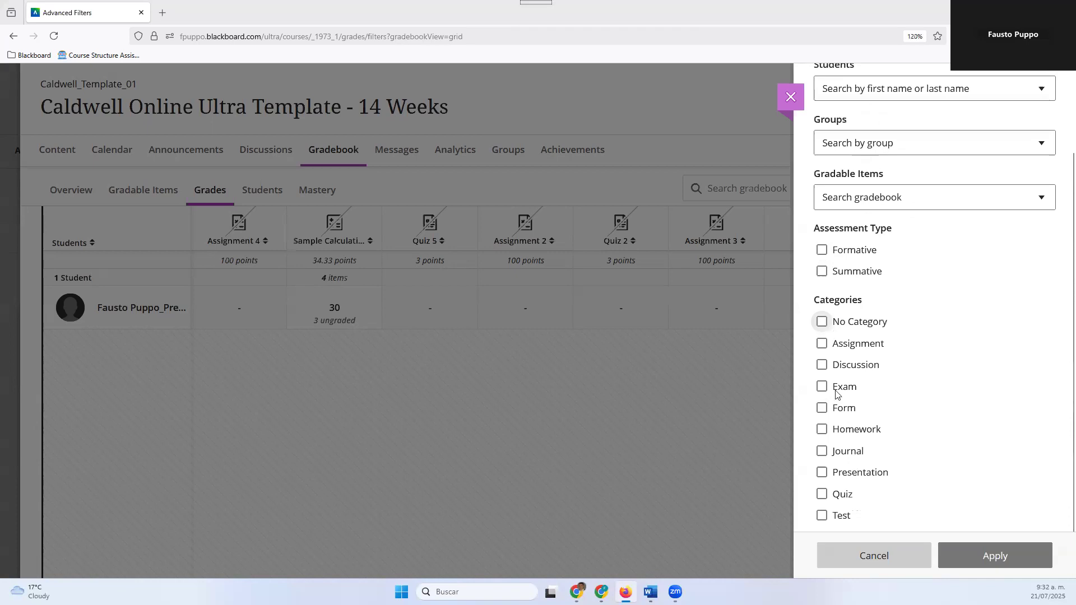
click(821, 515)
click(989, 565)
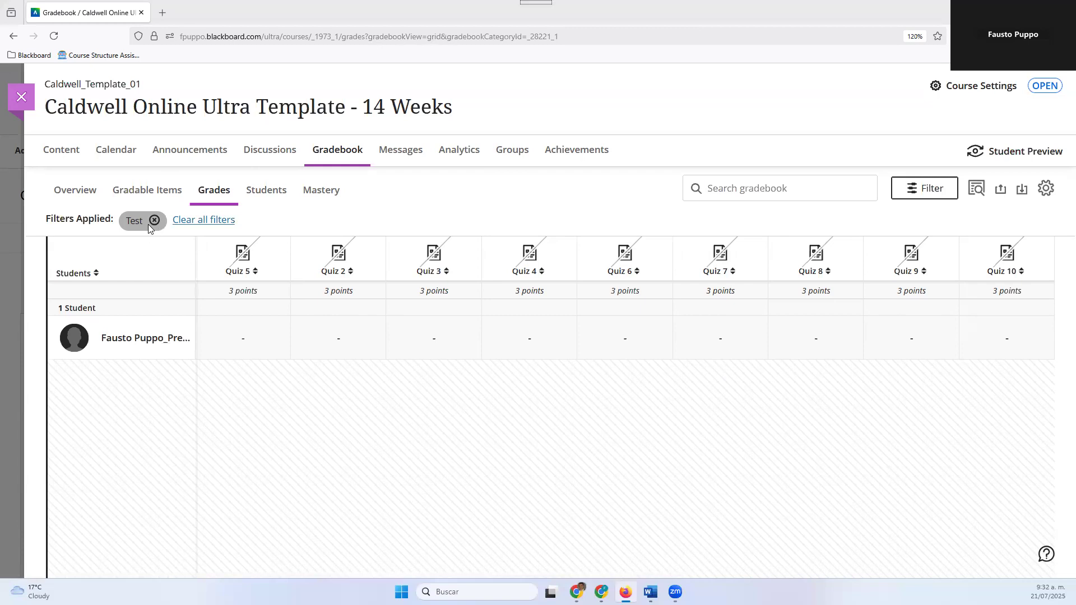
click(217, 224)
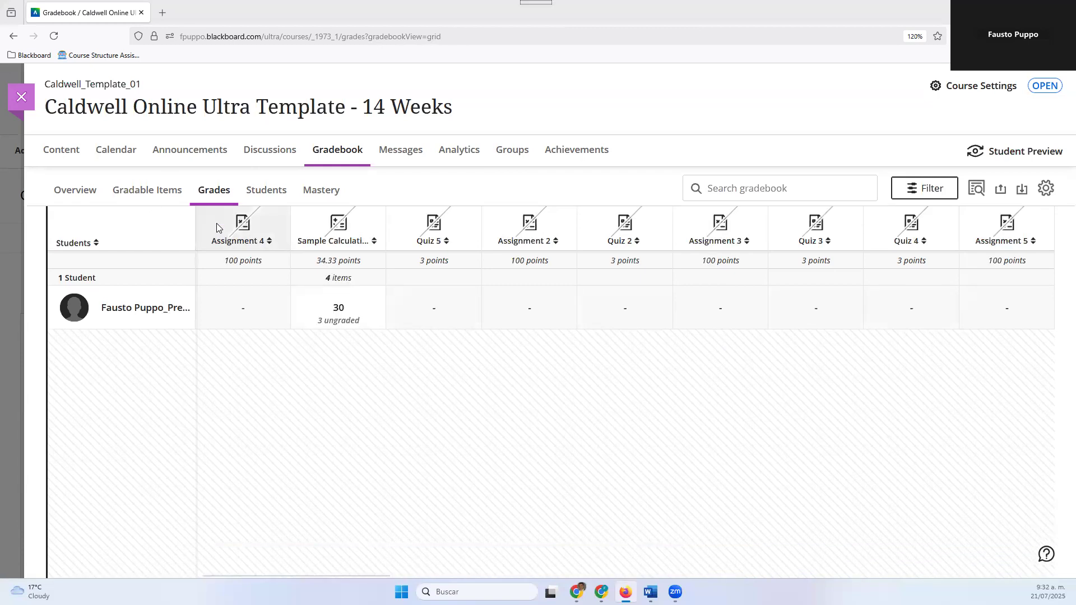
View the options for the student's Assignment 4 grade and the item types that can be added between Assignment 4 and Sample Calculation
click(288, 304)
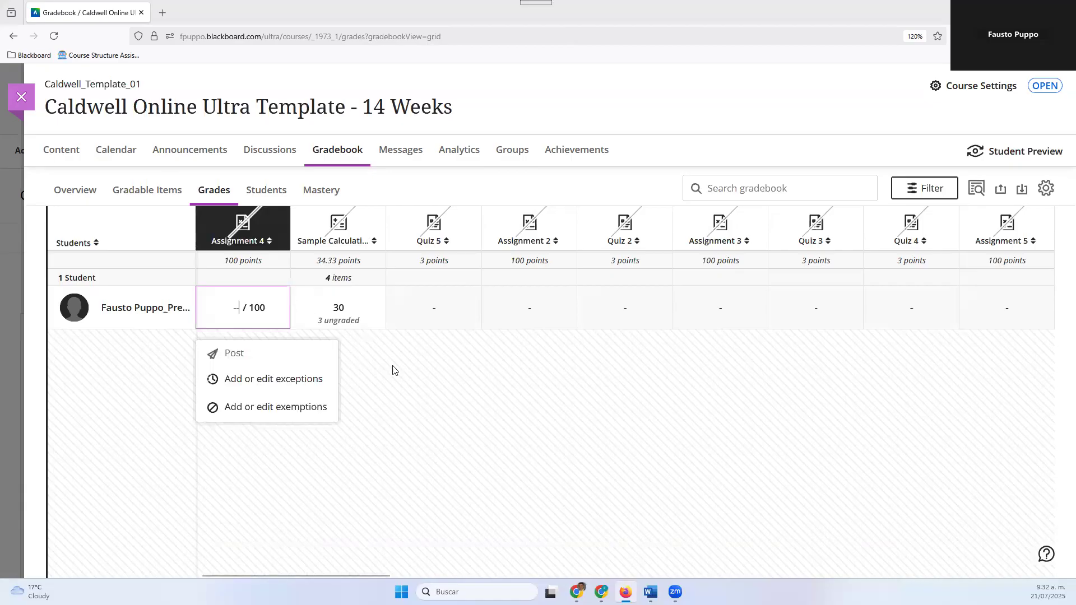
click(396, 383)
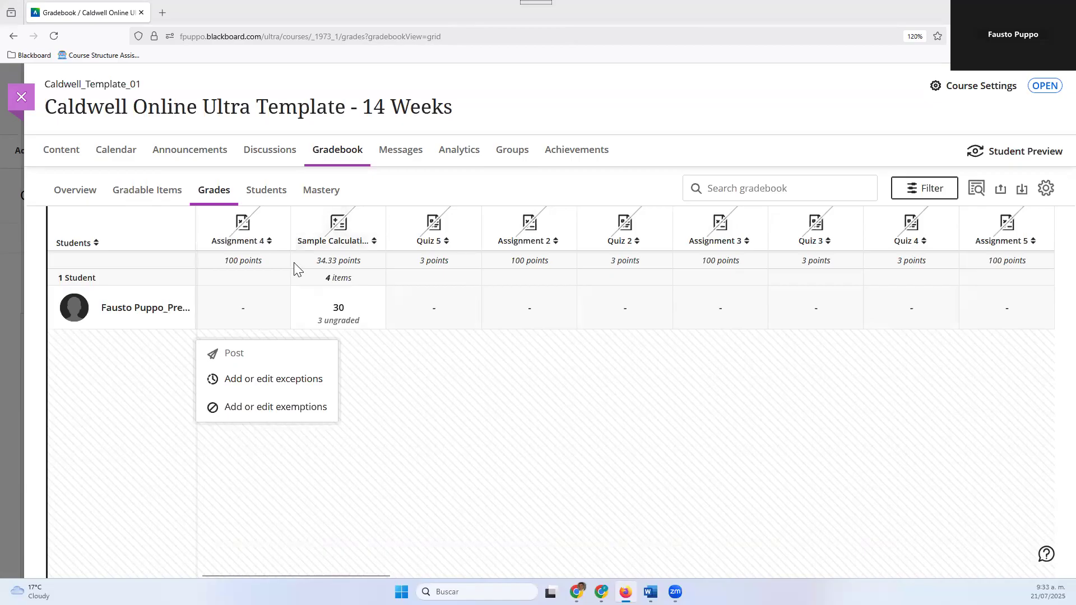
click(291, 238)
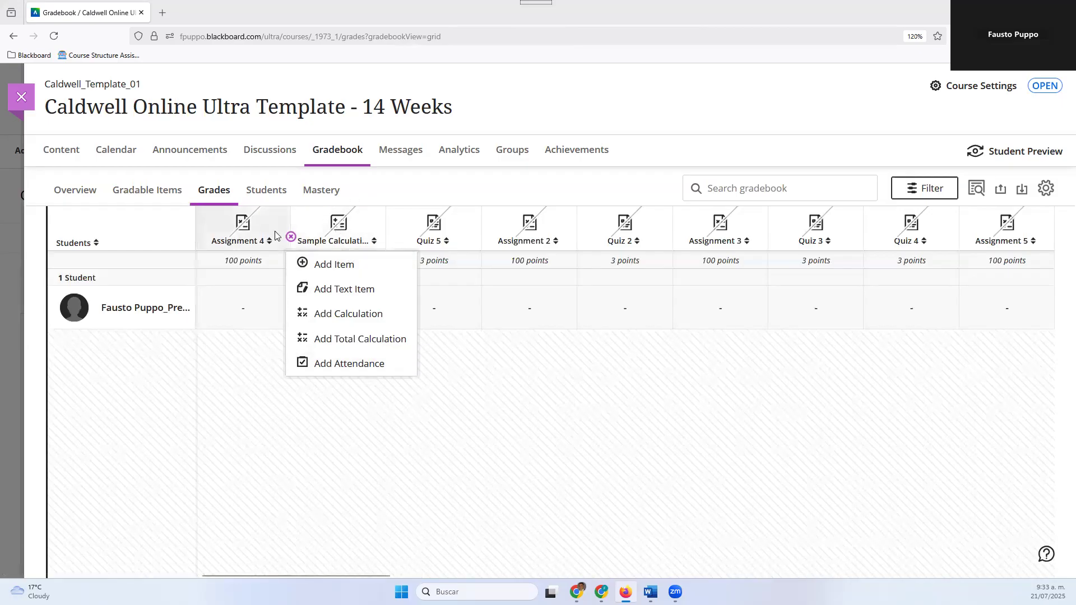
Add attendance to the gradebook ahead of the Assignment 4 column
click(195, 237)
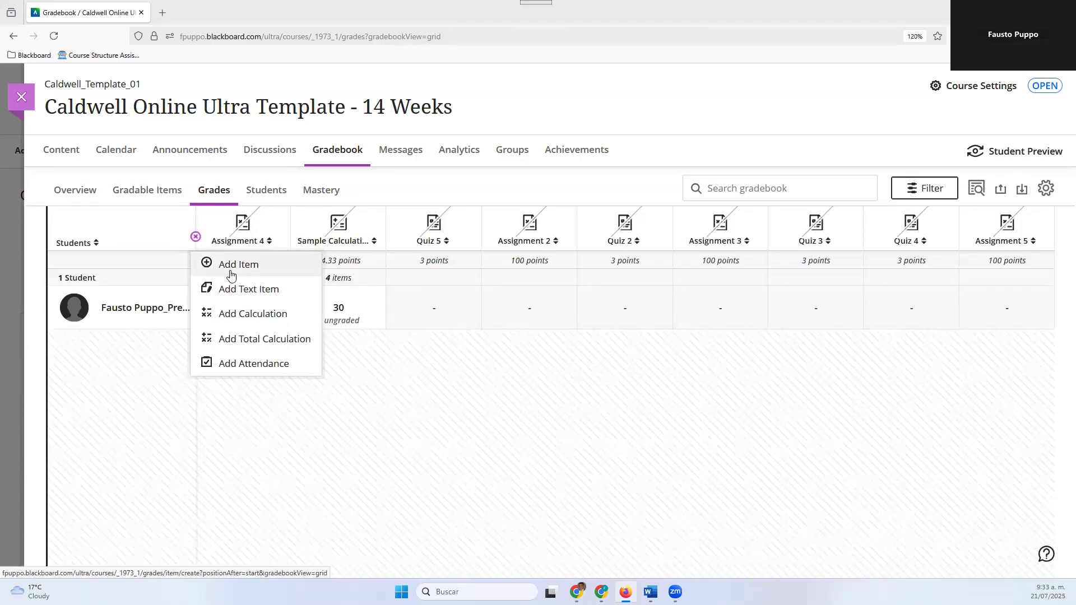
click(216, 366)
click(562, 389)
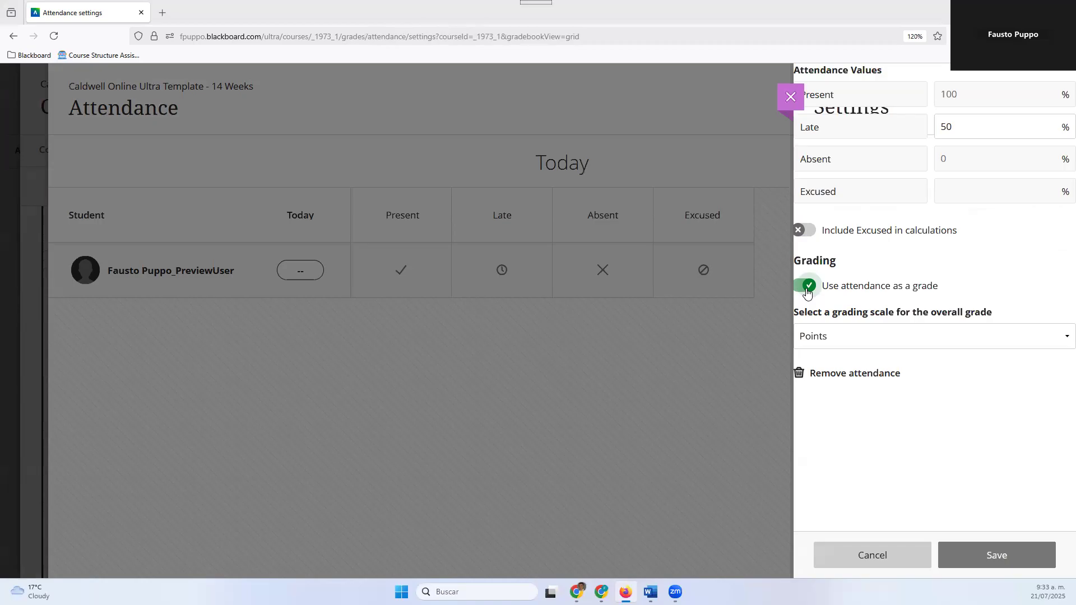
Set the attendance grading scale for the overall grade to Percentage and save, accepting the grade schema update
click(833, 338)
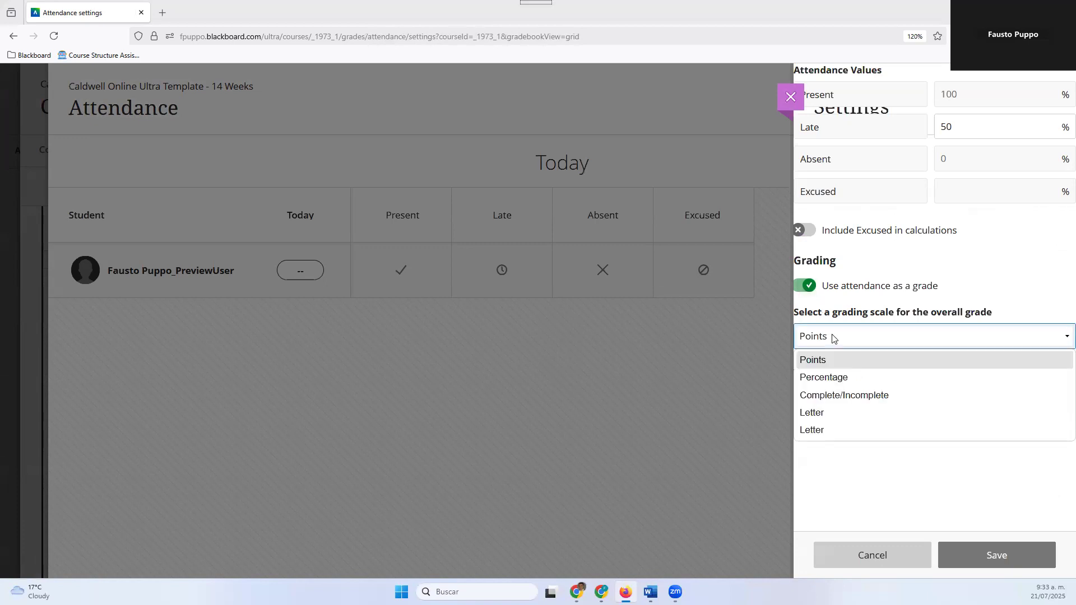
click(829, 383)
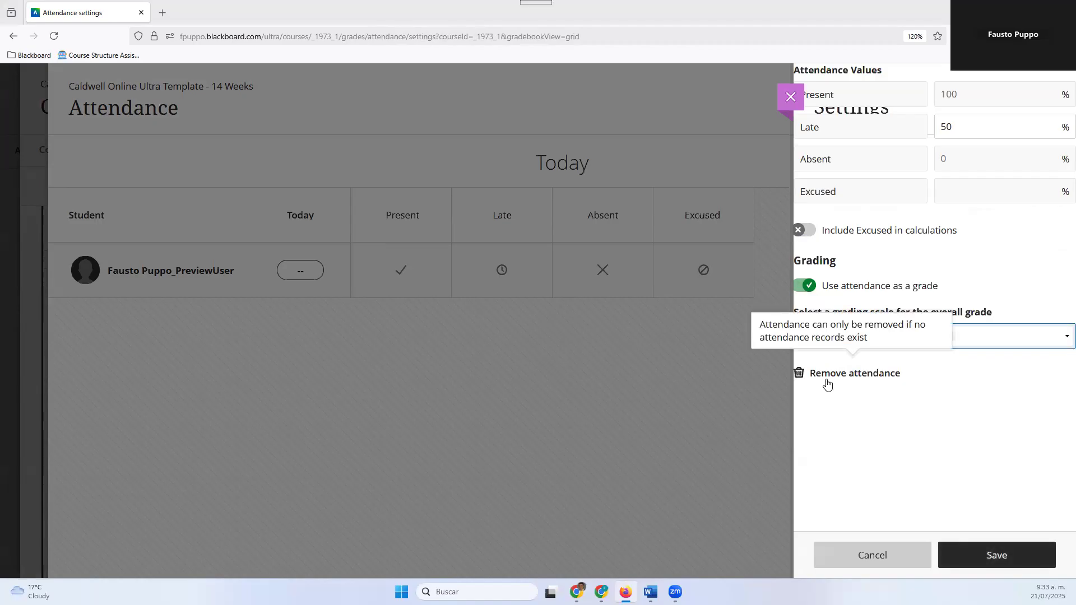
click(965, 562)
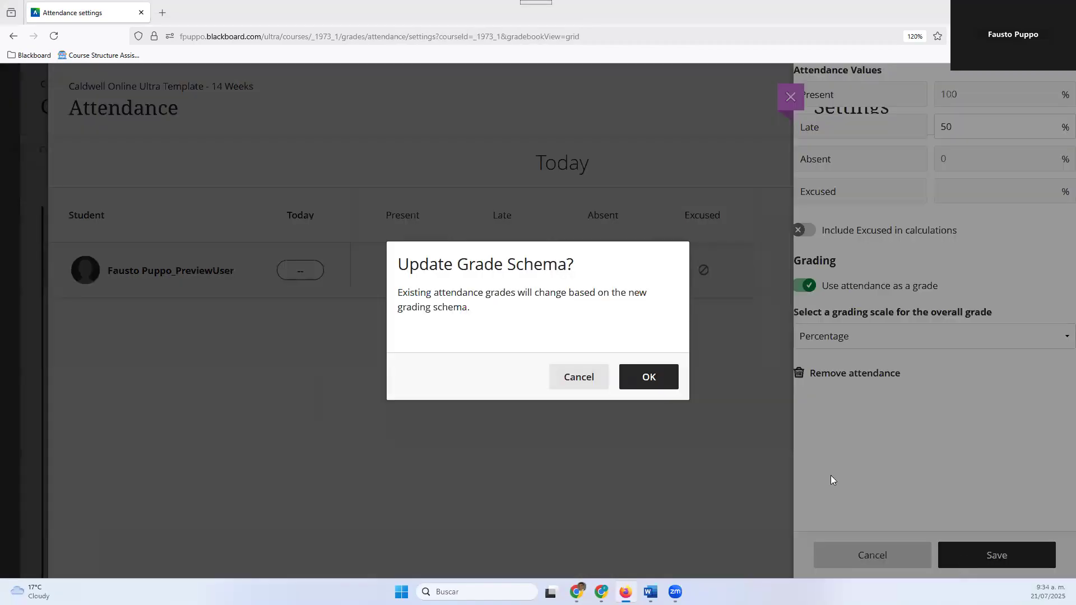
click(650, 383)
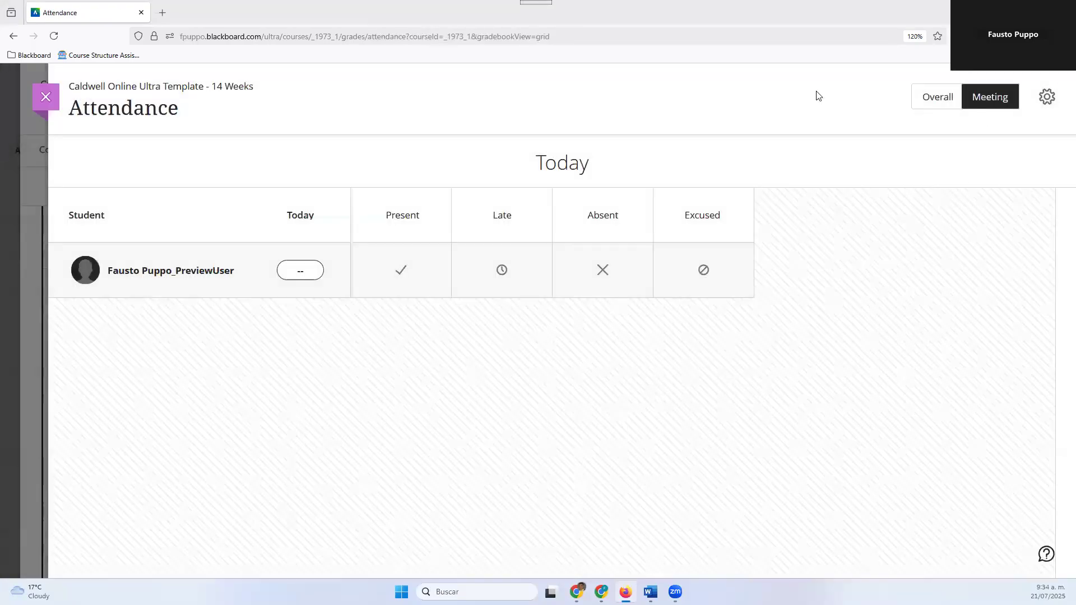
Close the Attendance page, reload the Grades grid and look through its columns for Attendance
click(47, 100)
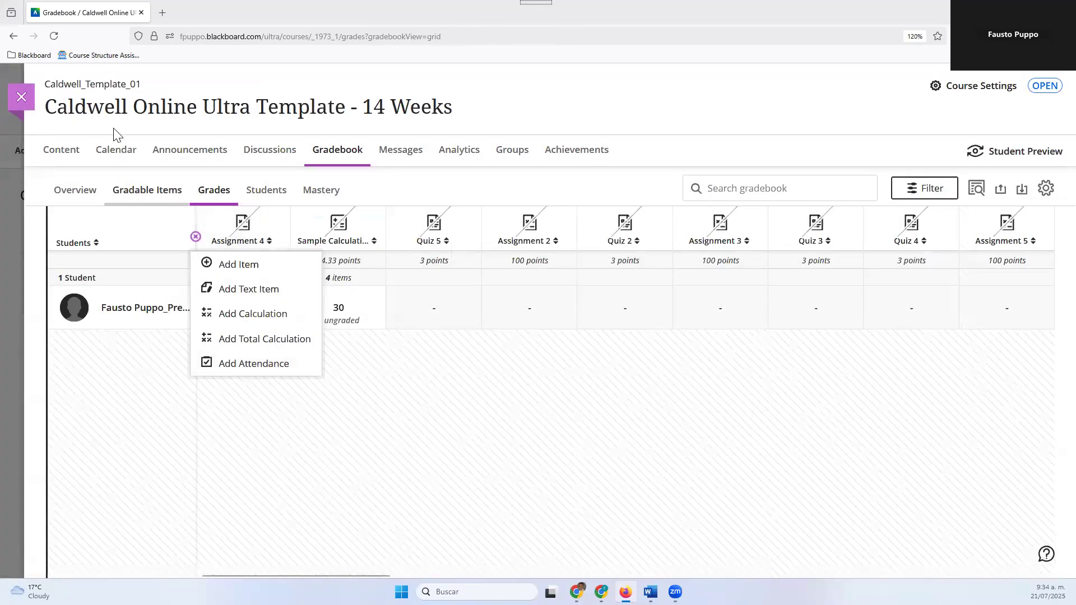
click(54, 37)
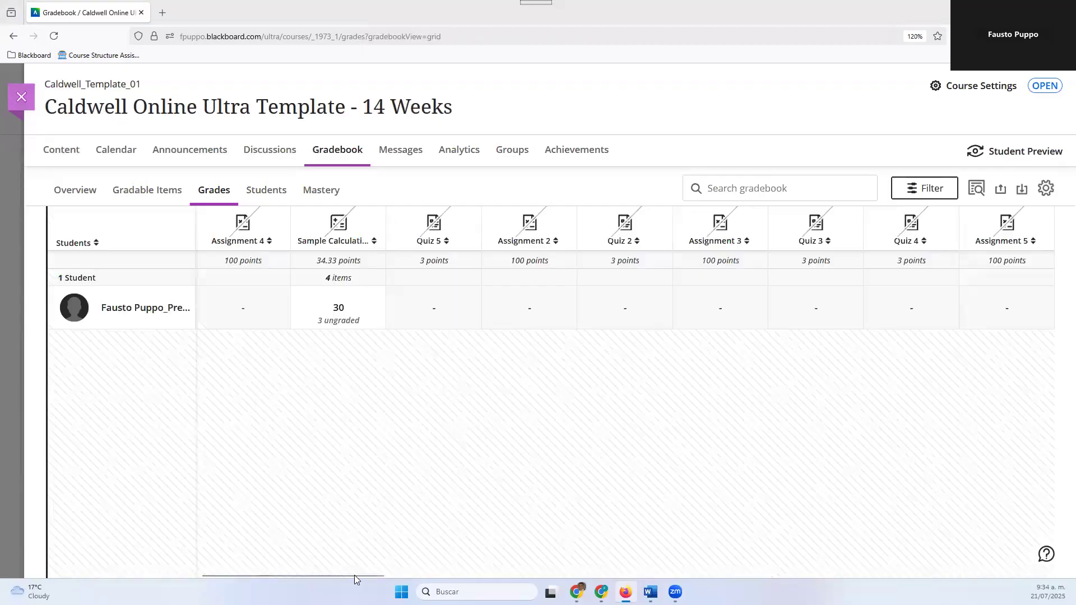
mouse_move(356, 575)
mouse_down()
mouse_move(709, 574)
mouse_move(375, 570)
mouse_up()
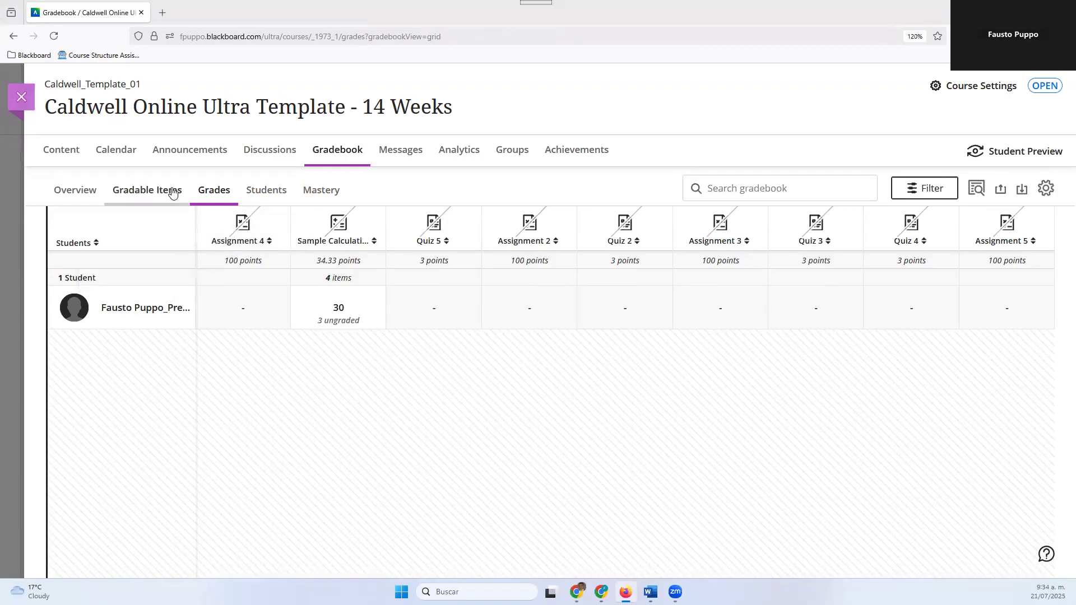
In the gradable items list, move Attendance from the end to just below the first Assignment 4 item
click(156, 194)
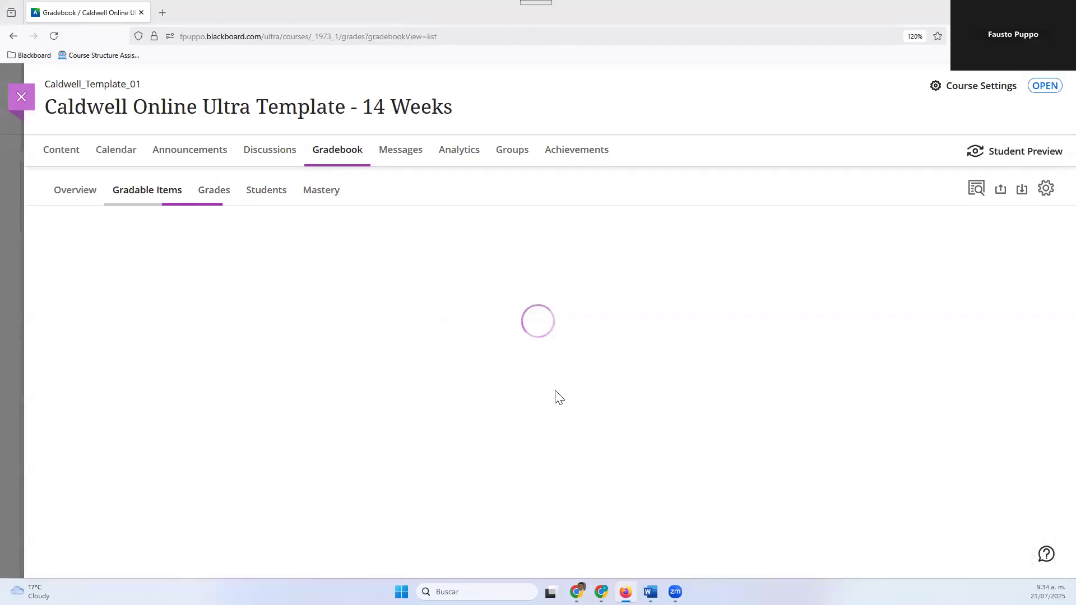
scroll(554, 399, down, 15)
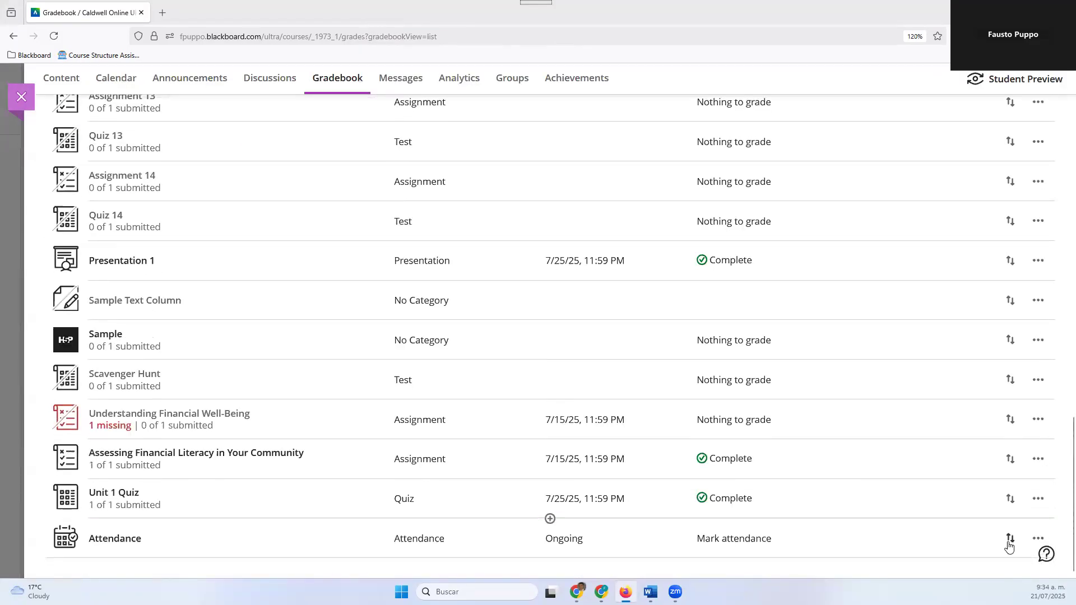
drag(1009, 541, 1059, 261)
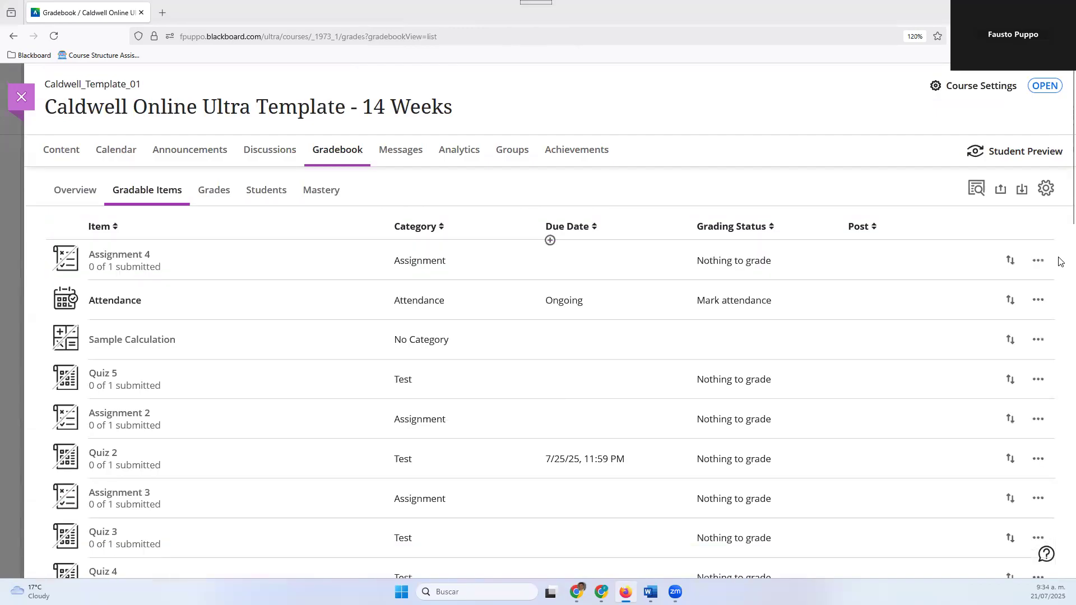
Move Assignment 4 down the gradable items list to between Assignment 6 and Quiz 6, and return to the Grades grid
drag(1015, 300, 1011, 472)
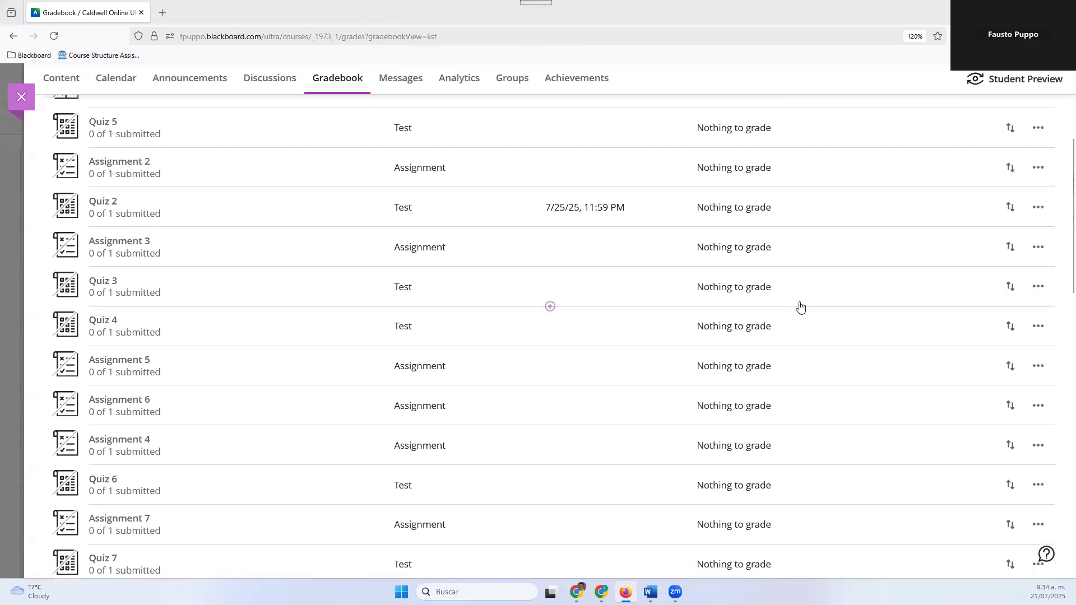
scroll(799, 305, up, 5)
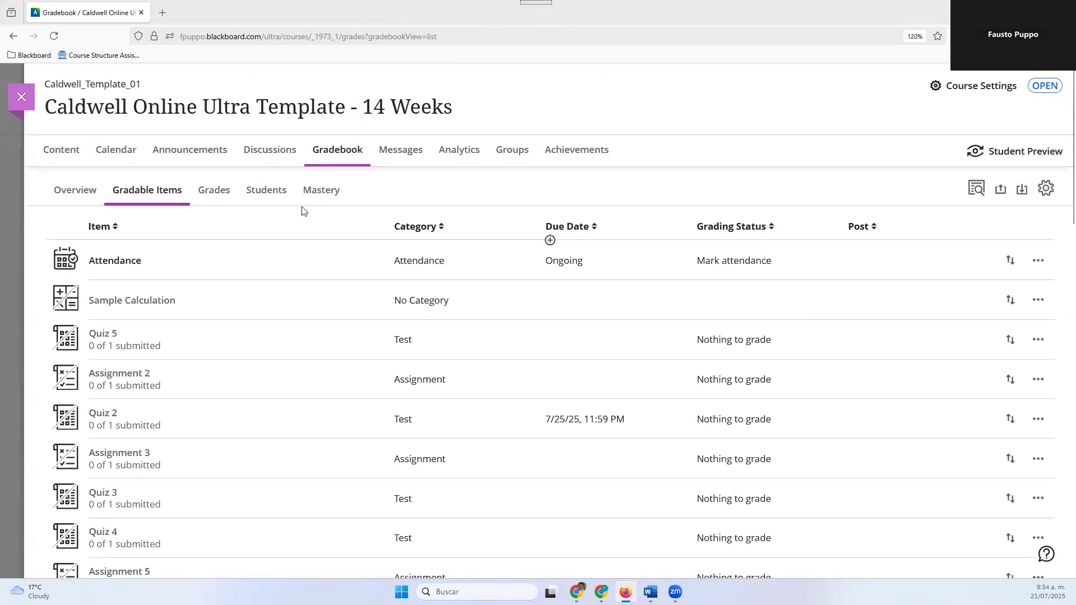
click(212, 202)
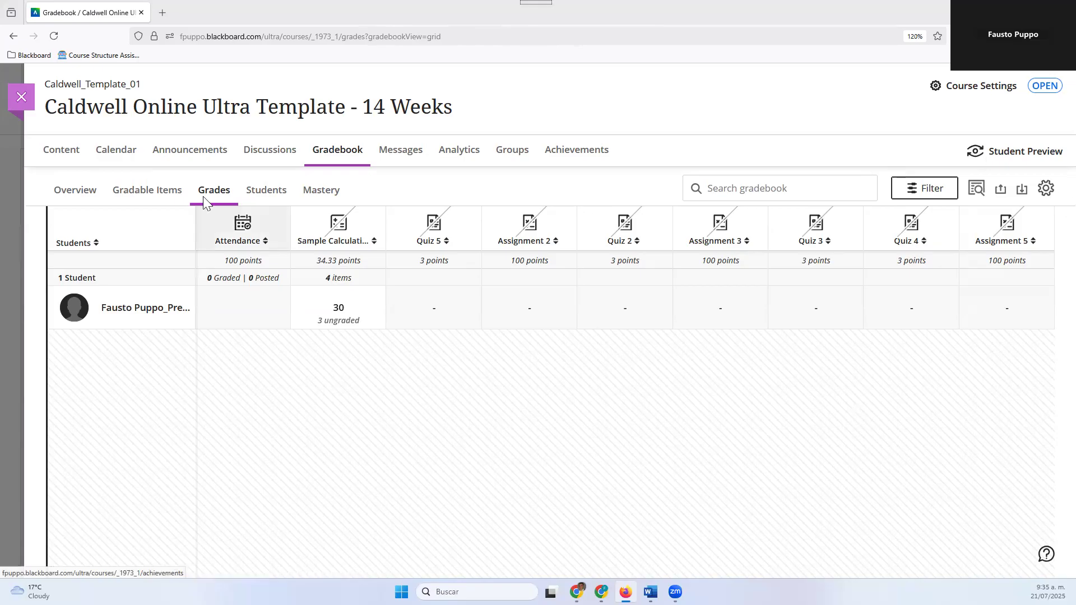
Open the preview student's record from the Students list and view the student's grades and internal notes
click(272, 192)
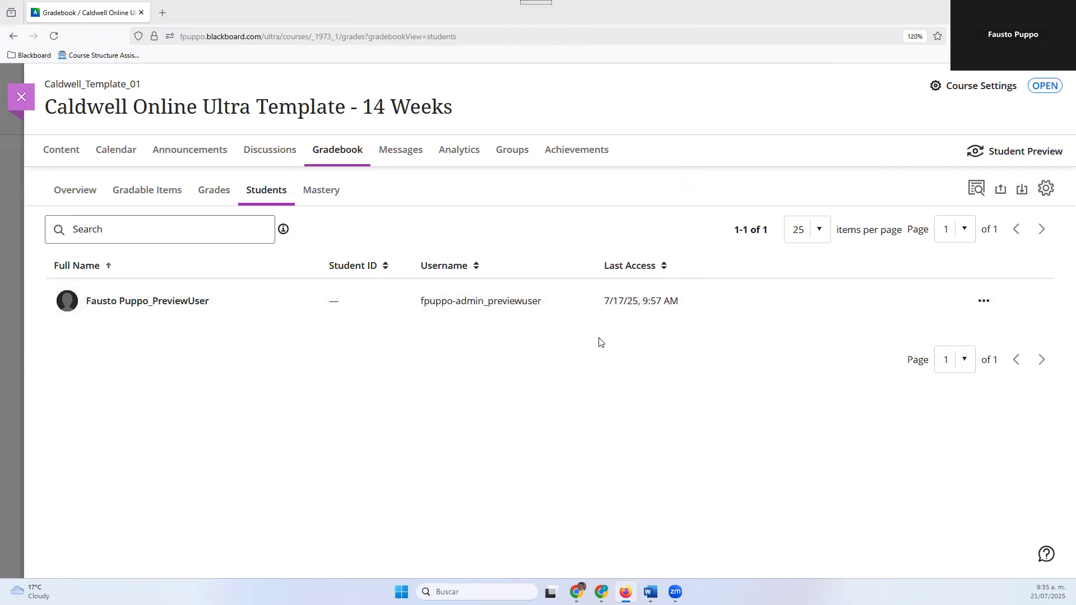
click(111, 303)
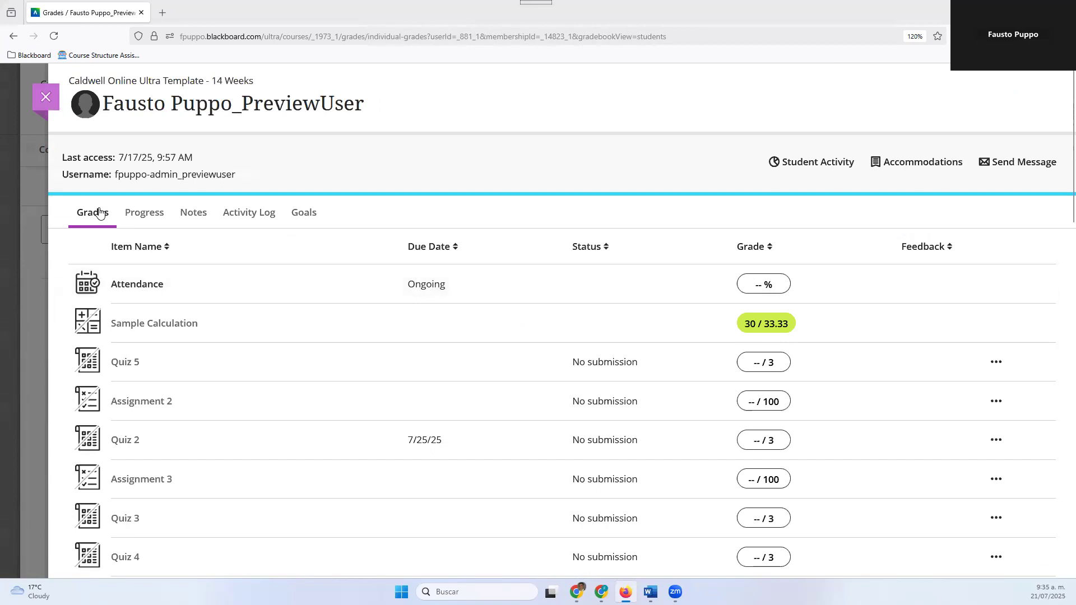
click(205, 221)
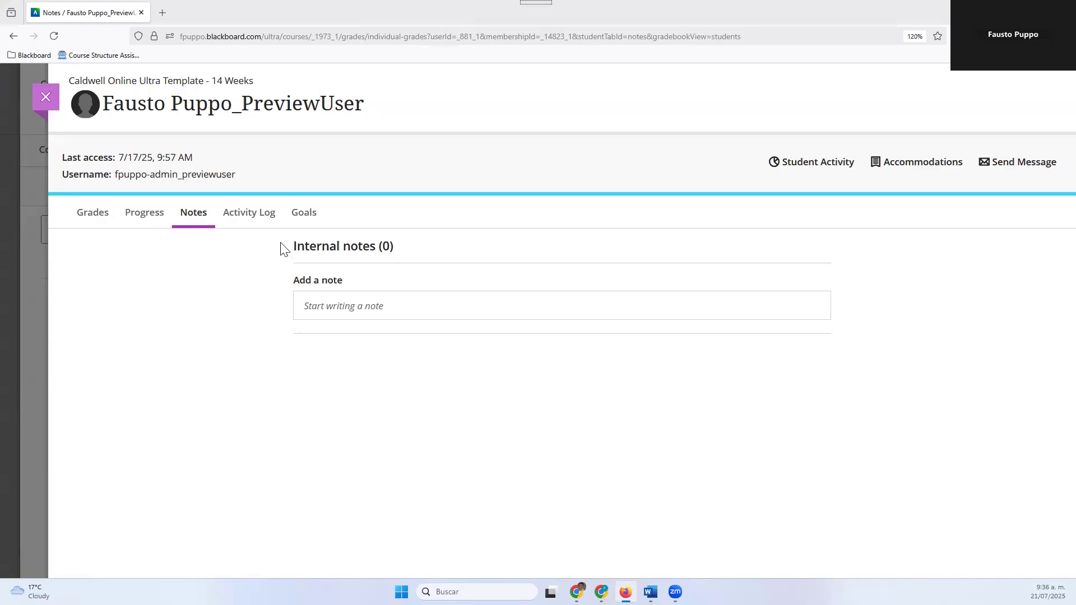
Examine the events, items and dates recorded in the preview student's activity log
click(252, 213)
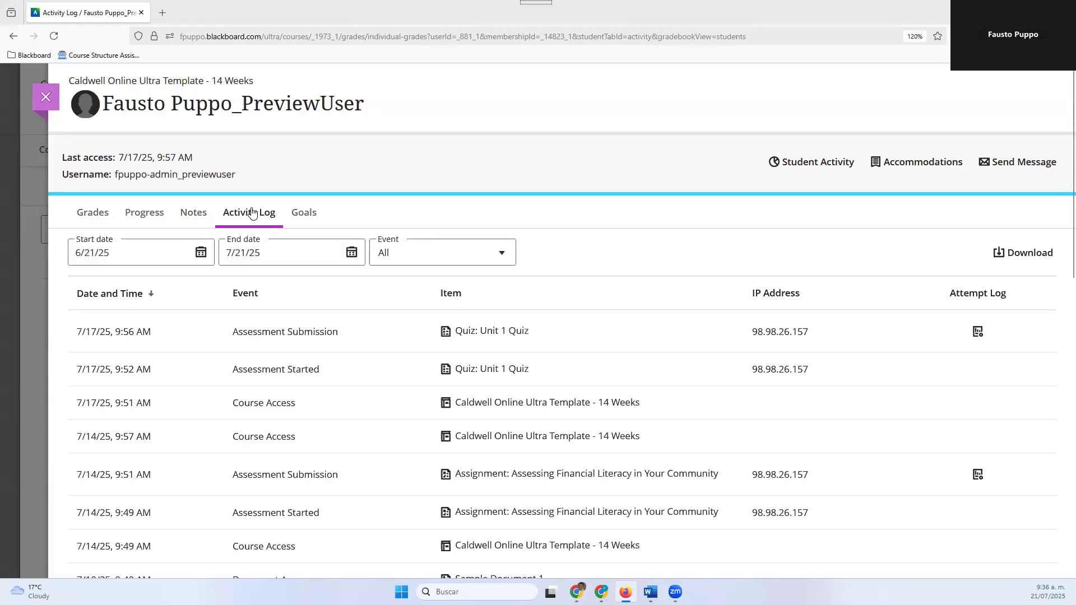
scroll(333, 423, down, 2)
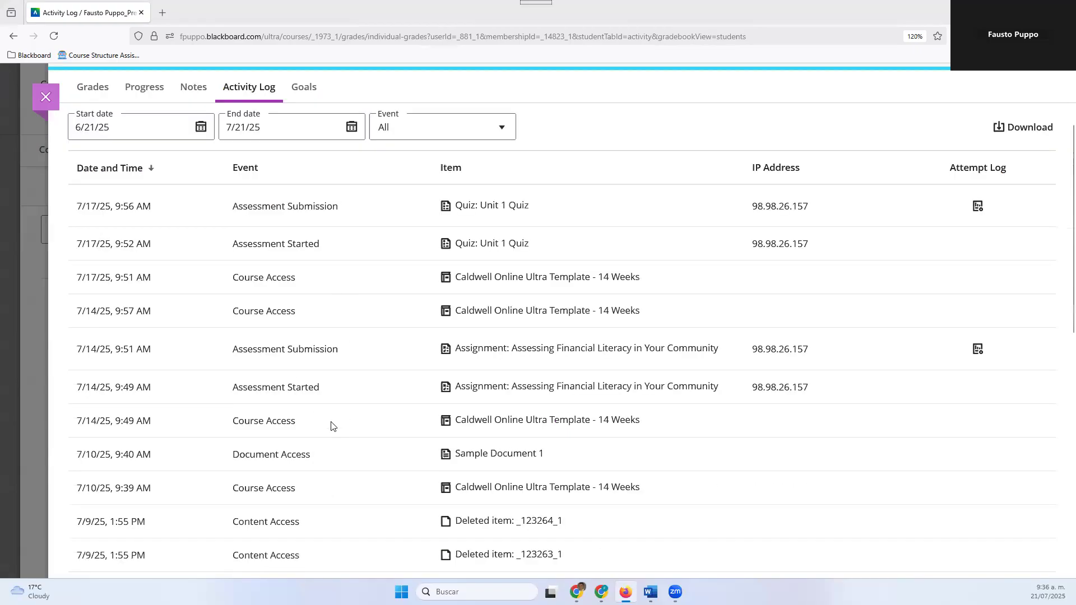
scroll(330, 426, down, 3)
scroll(323, 447, down, 6)
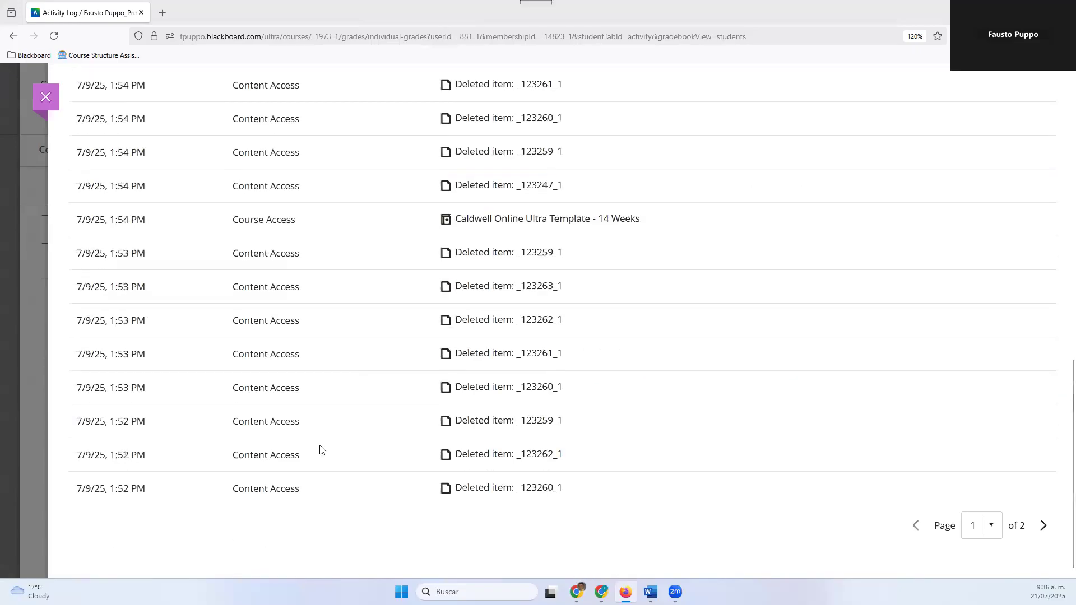
scroll(321, 448, up, 11)
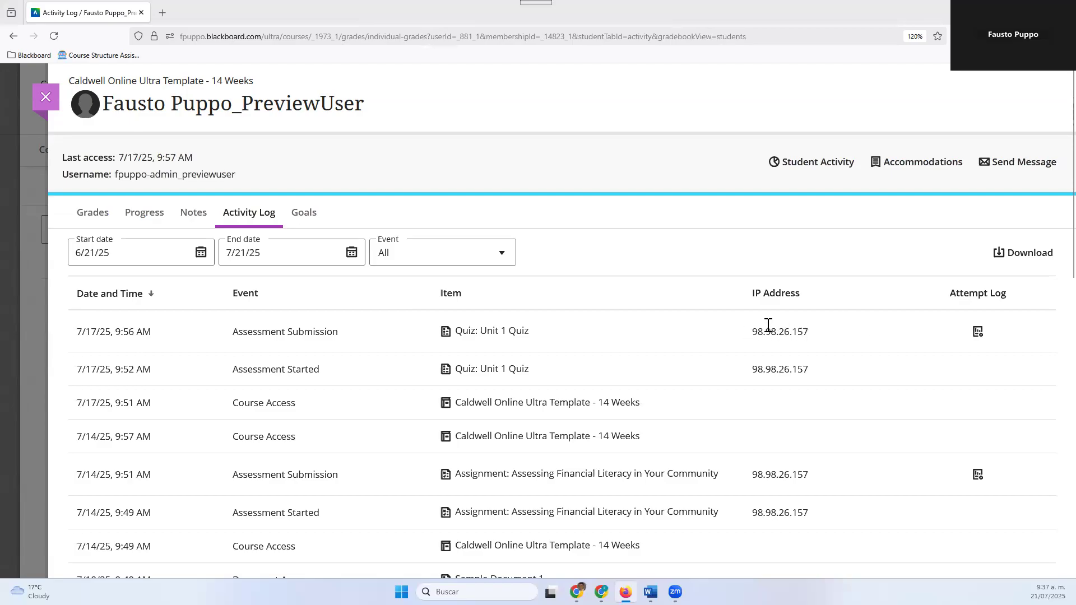
Examine the attempt log of the student's Unit 1 Quiz submission, and close it
click(977, 334)
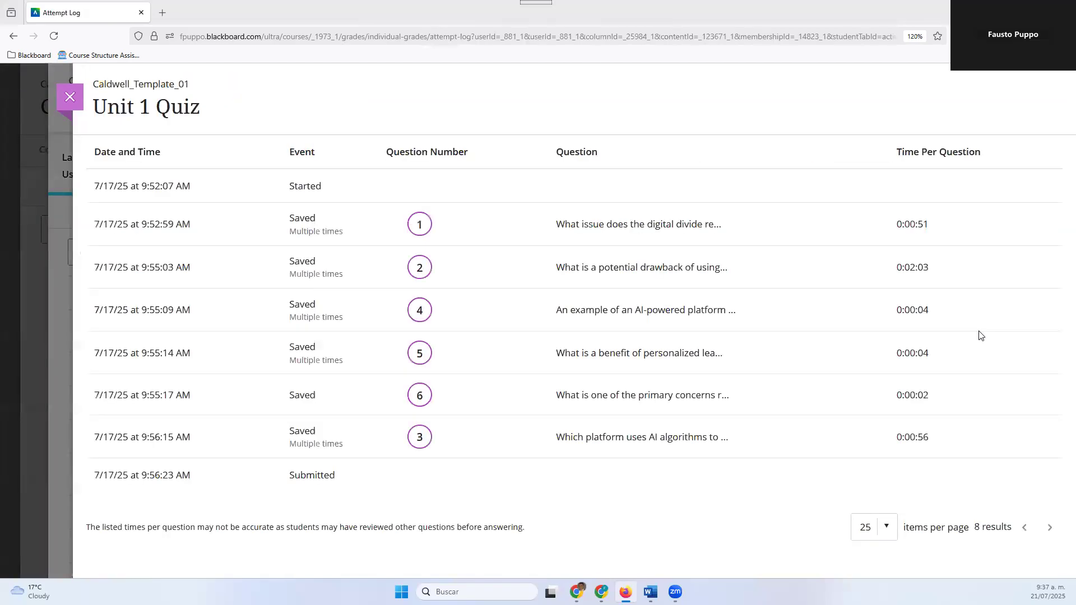
scroll(285, 181, down, 3)
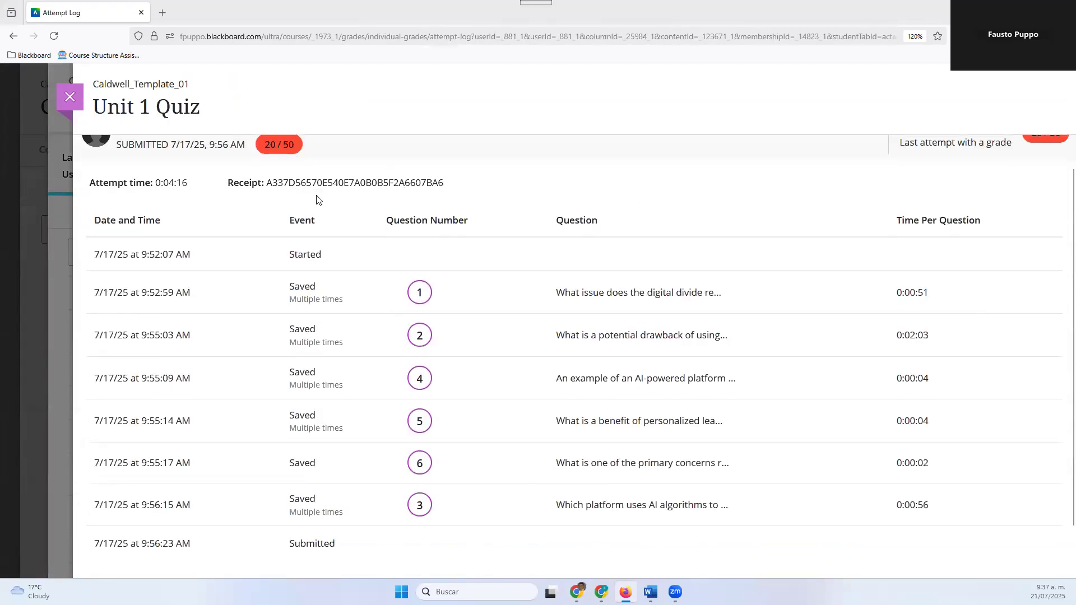
scroll(267, 288, up, 3)
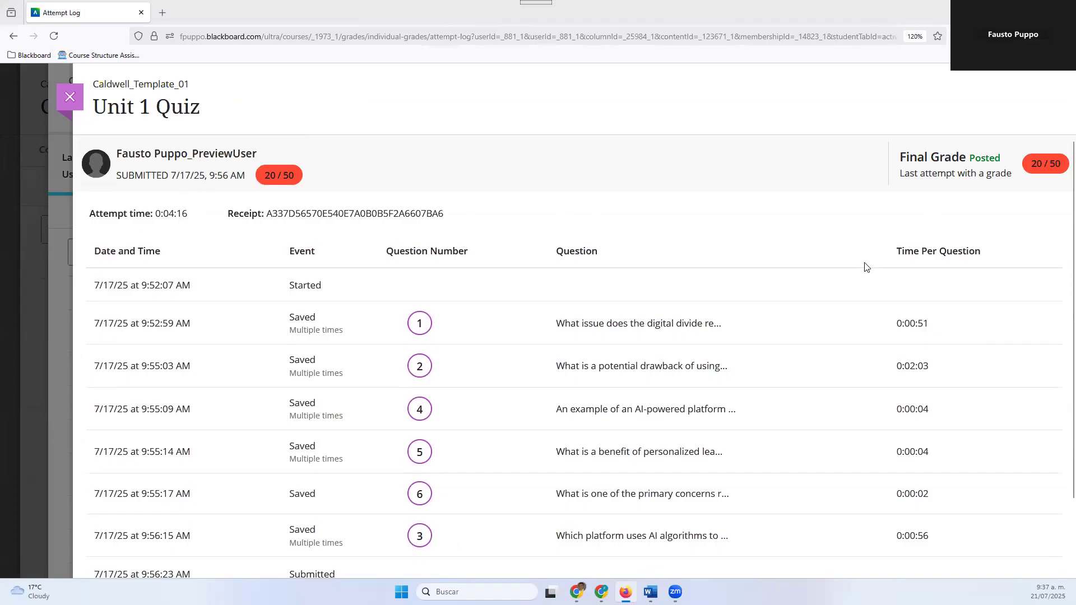
scroll(691, 278, down, 2)
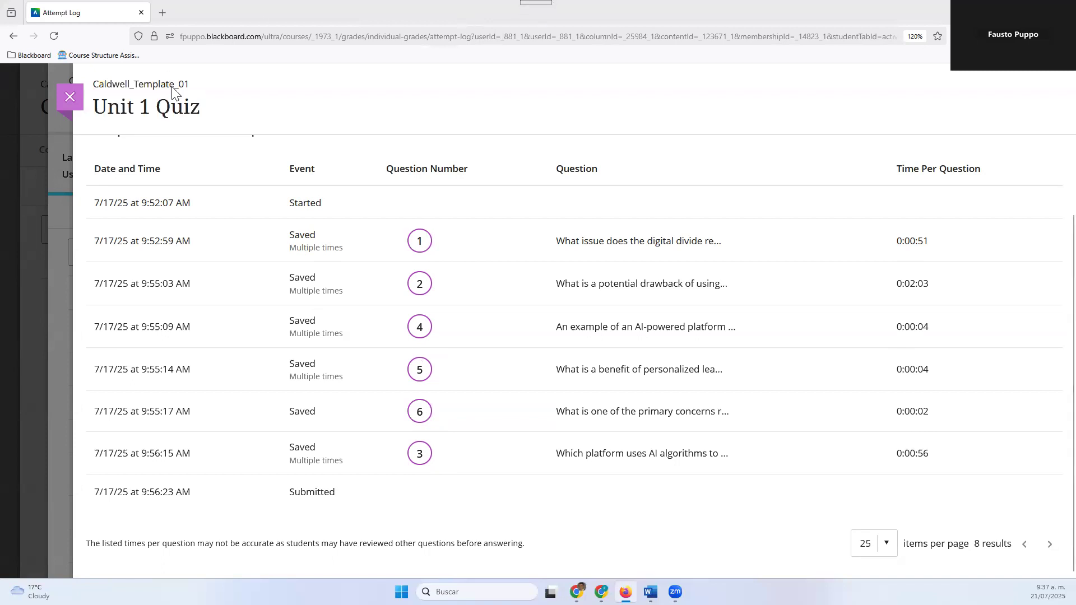
click(59, 97)
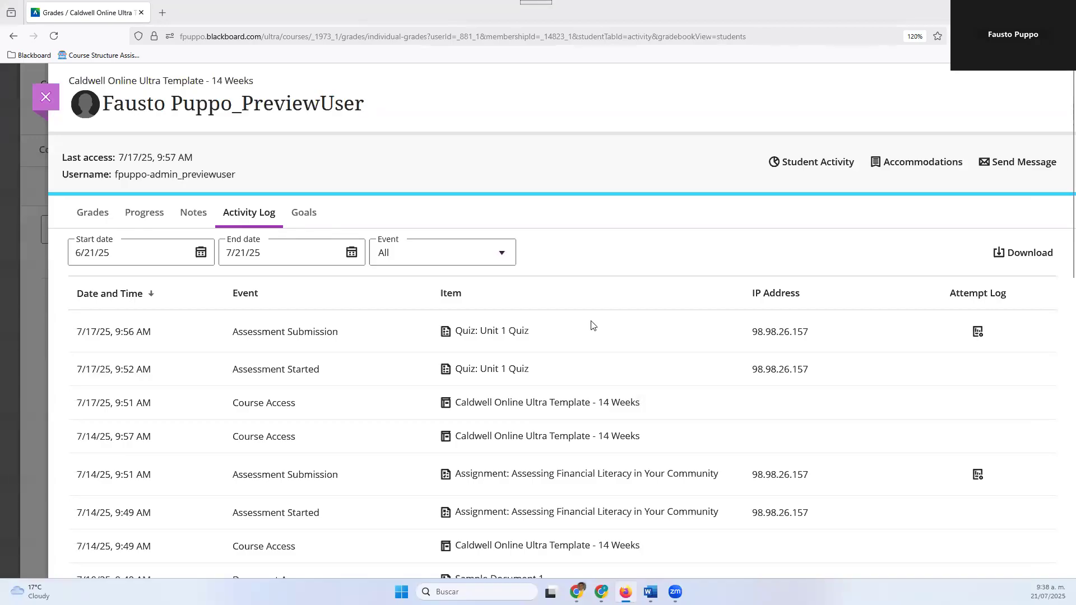
Look over the activity log once more, and view the student's goals and Student Activity details
scroll(233, 314, down, 1)
scroll(288, 294, up, 1)
click(306, 216)
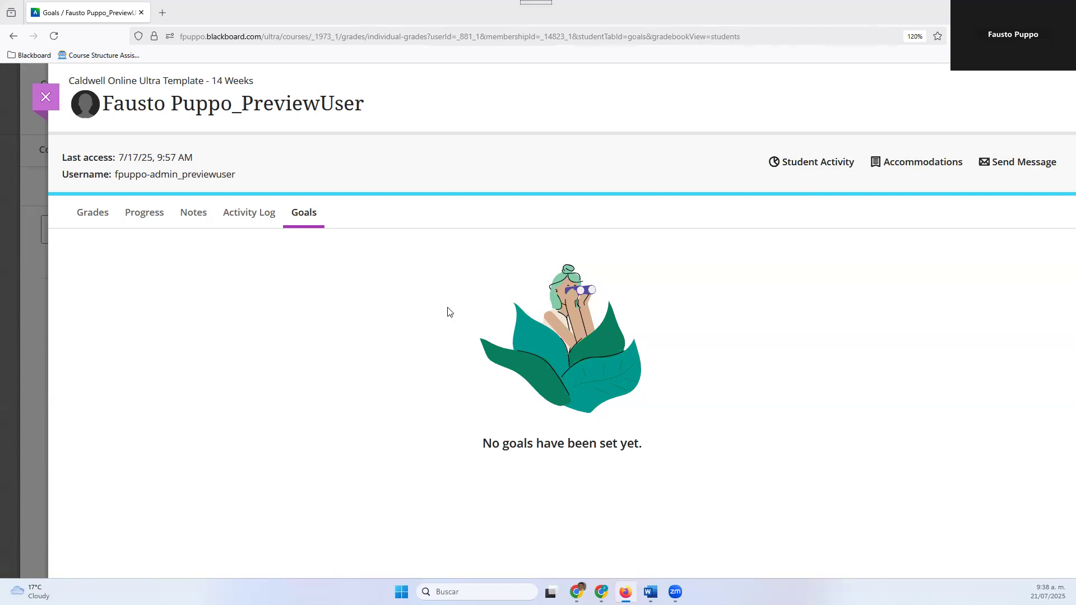
click(810, 167)
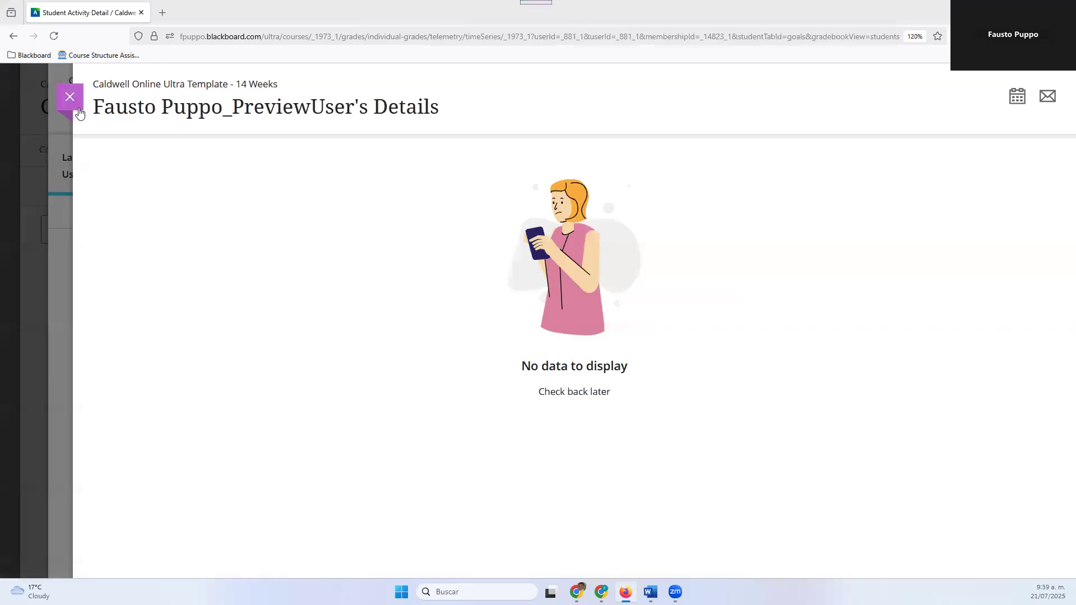
Give the preview student a due date accommodation and a time limit accommodation with 50% extra time, and save both
click(78, 111)
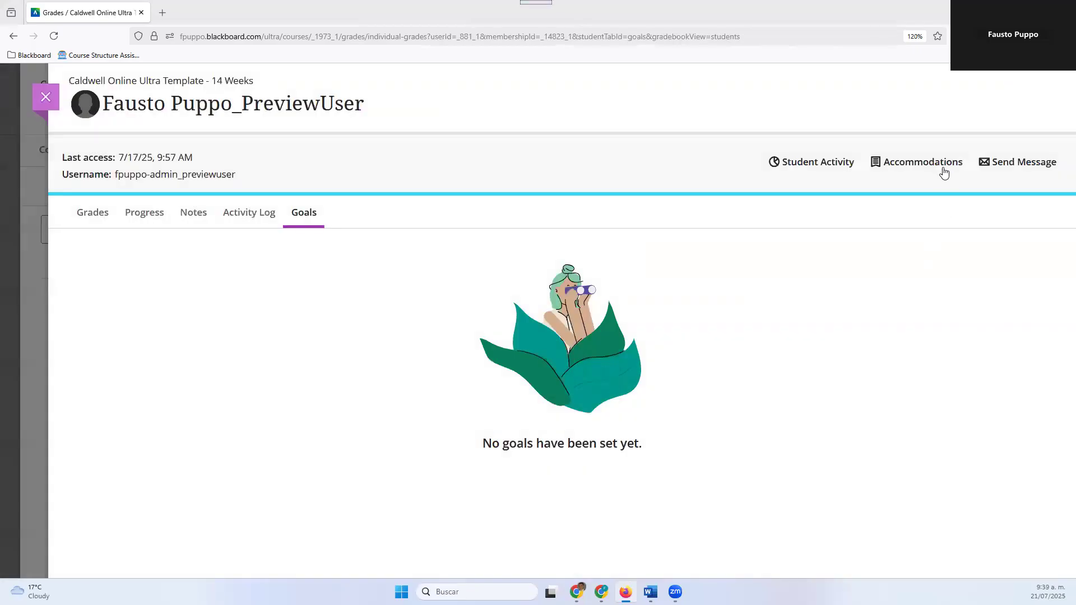
click(907, 166)
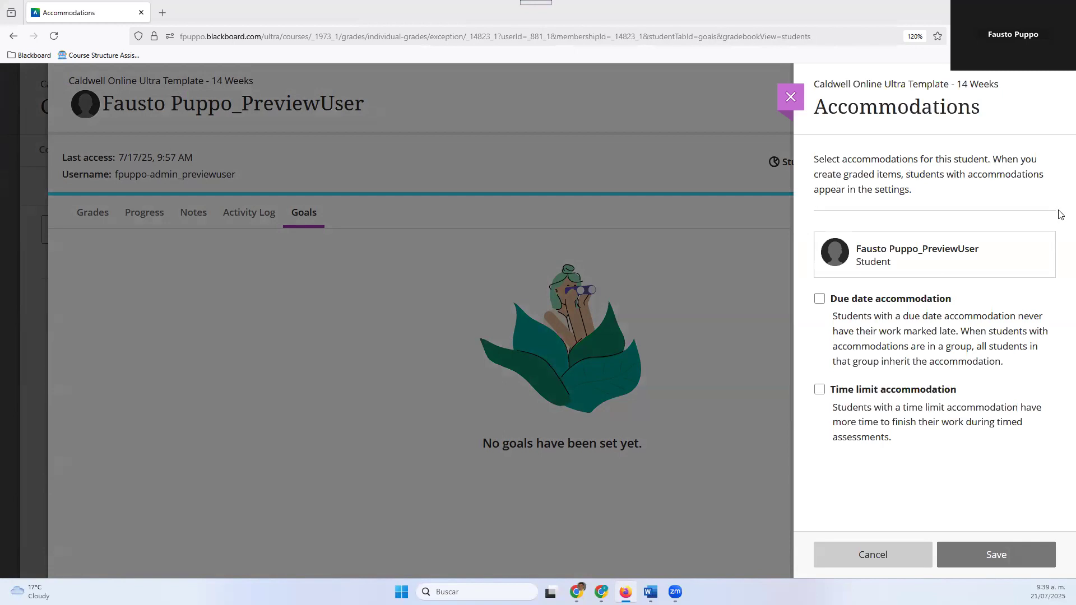
click(820, 306)
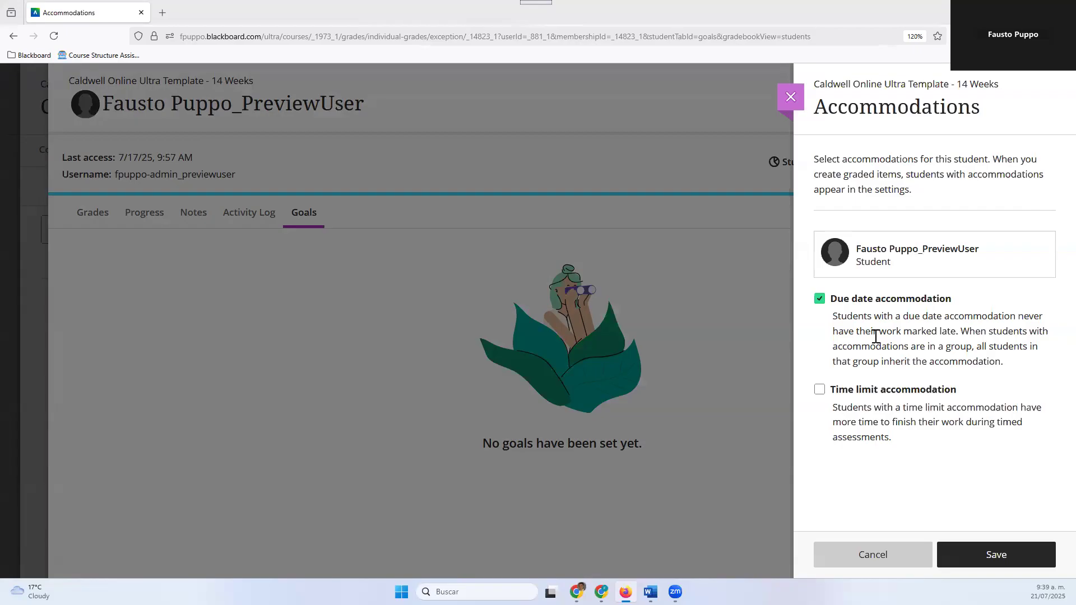
click(818, 391)
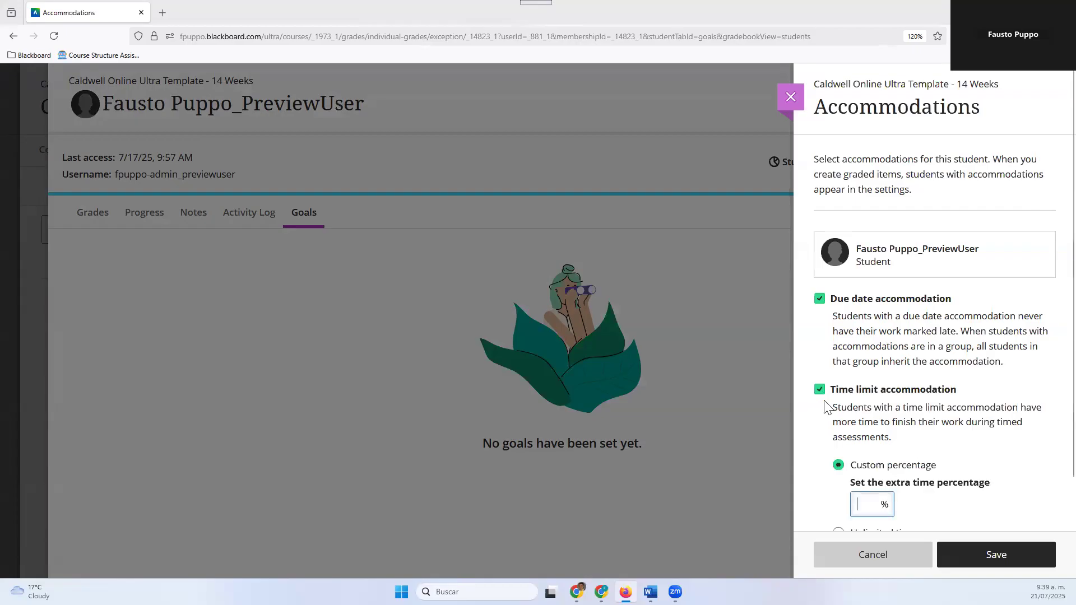
scroll(822, 403, down, 1)
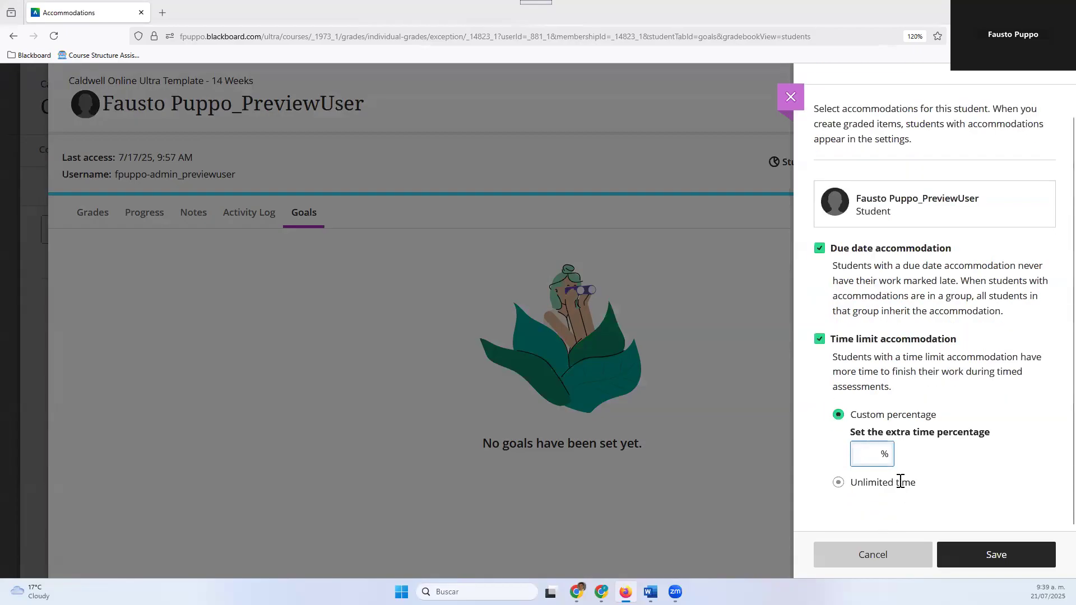
click(836, 486)
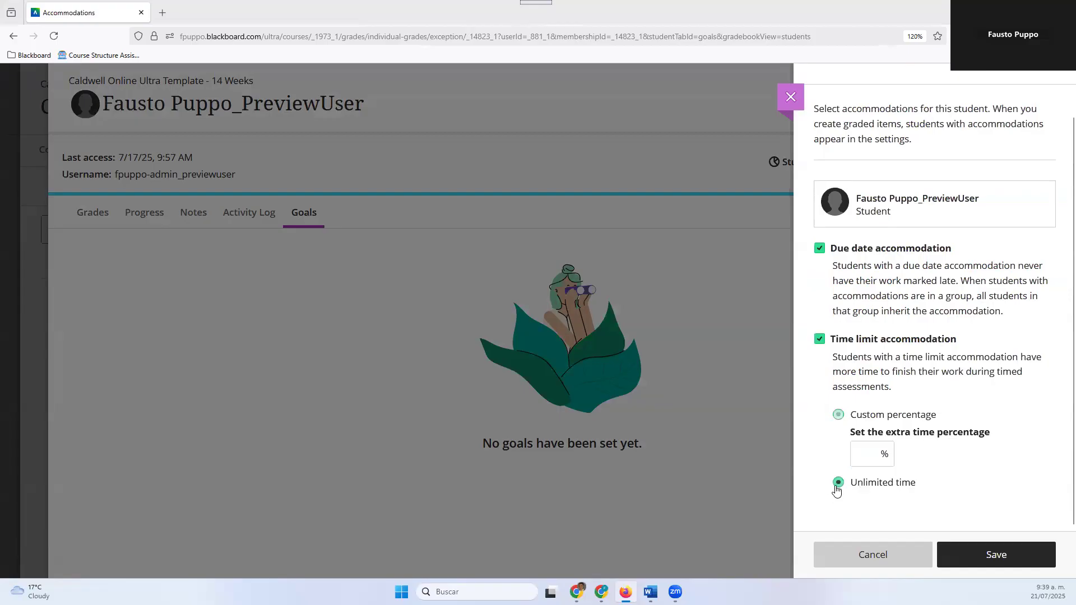
click(865, 448)
text(50)
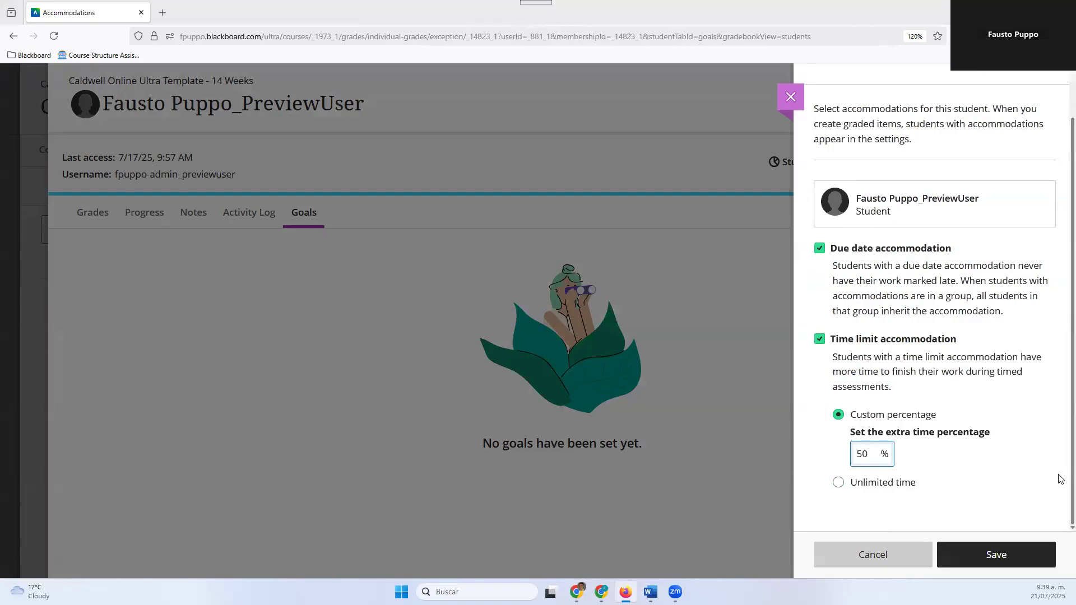
drag(1070, 476, 1058, 474)
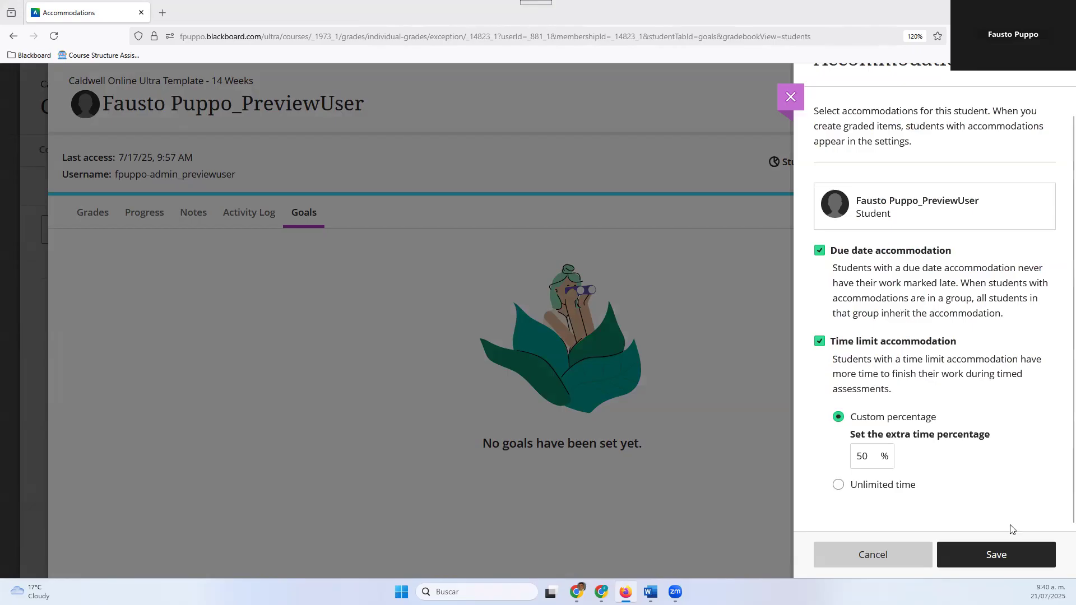
click(968, 564)
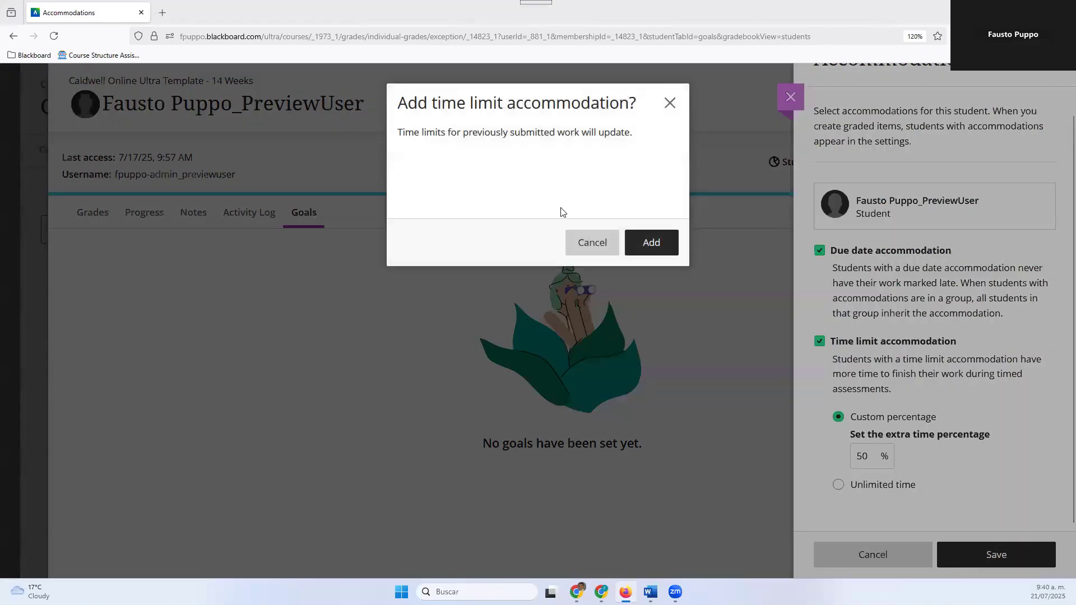
click(637, 249)
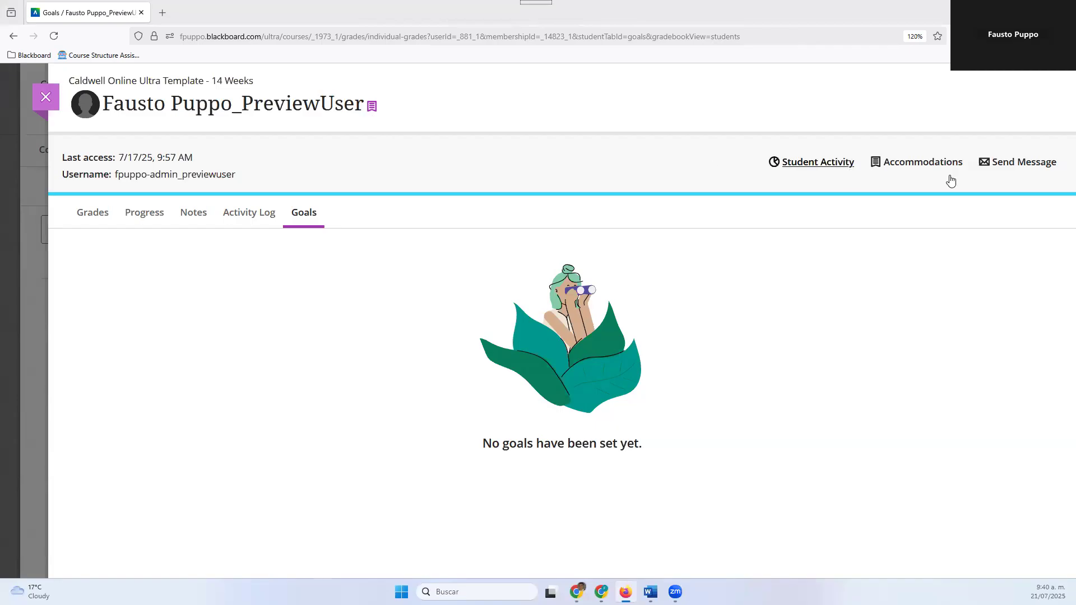
View the new message form for the preview student, and return to the gradebook's student list without sending anything
click(1023, 164)
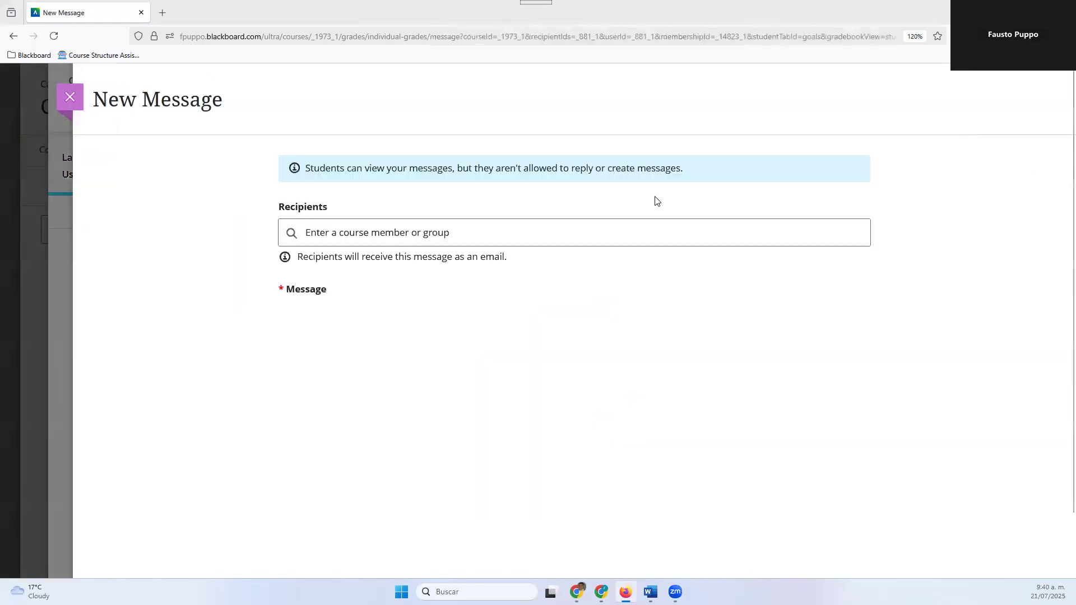
click(62, 103)
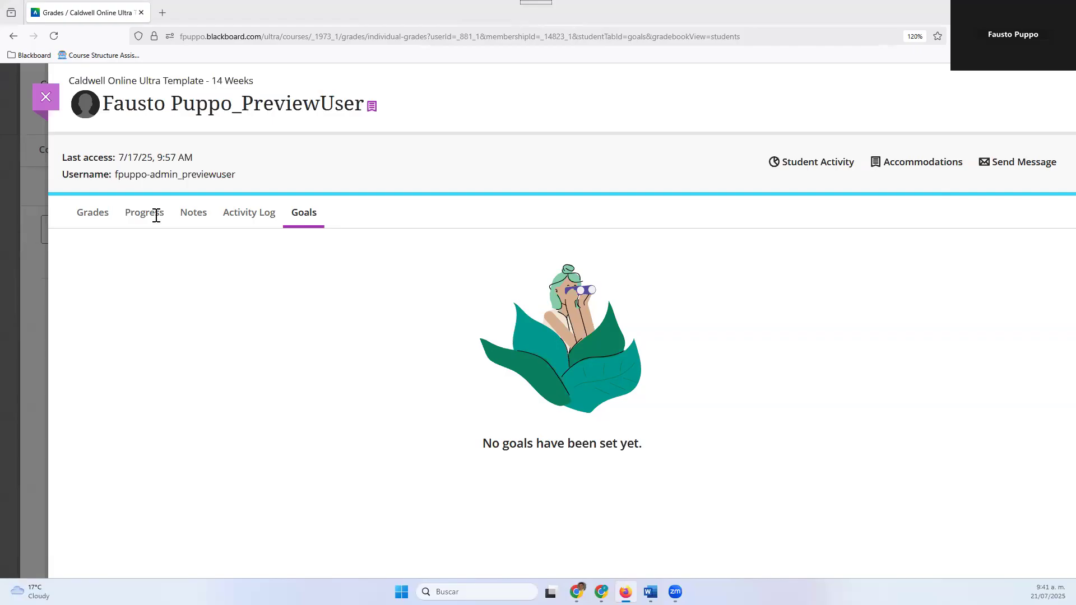
click(44, 97)
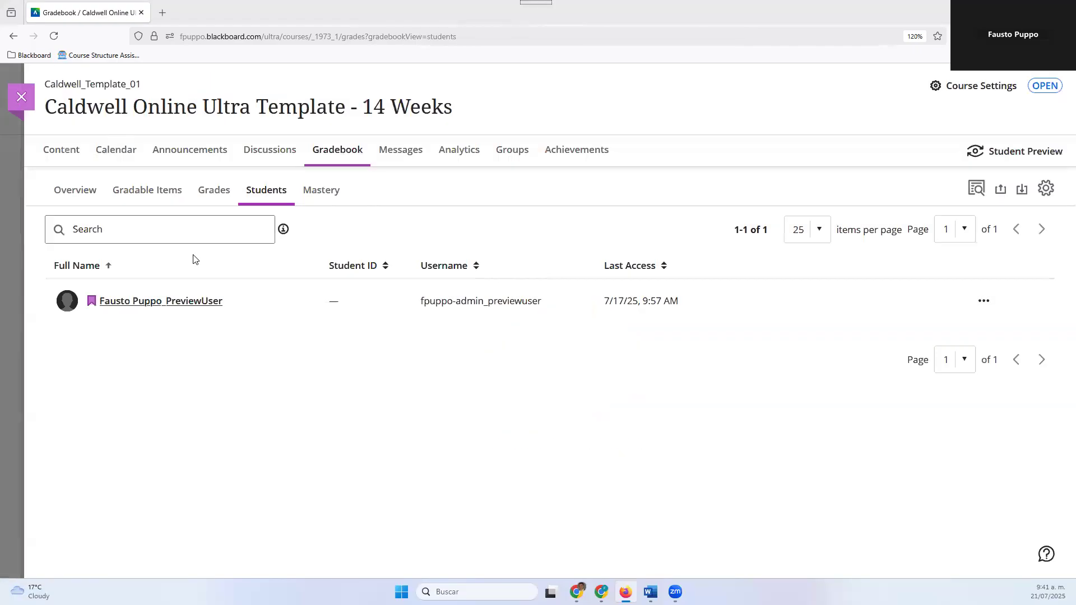
Set the due date of Quiz 5 to 7/23/25 at 11:59 PM from the grades grid, and save the assessment settings
click(217, 200)
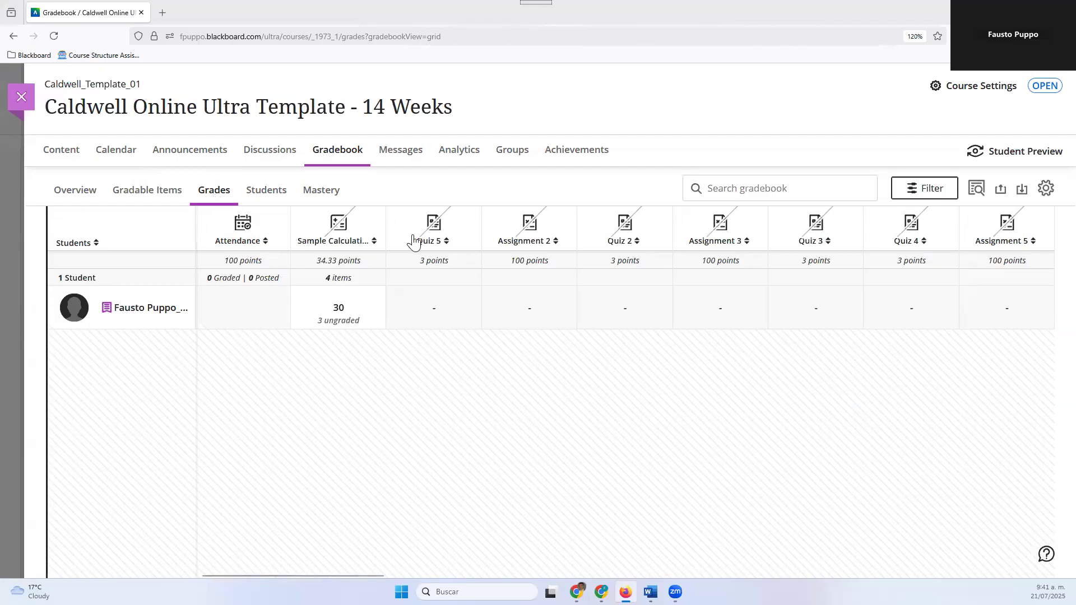
click(436, 314)
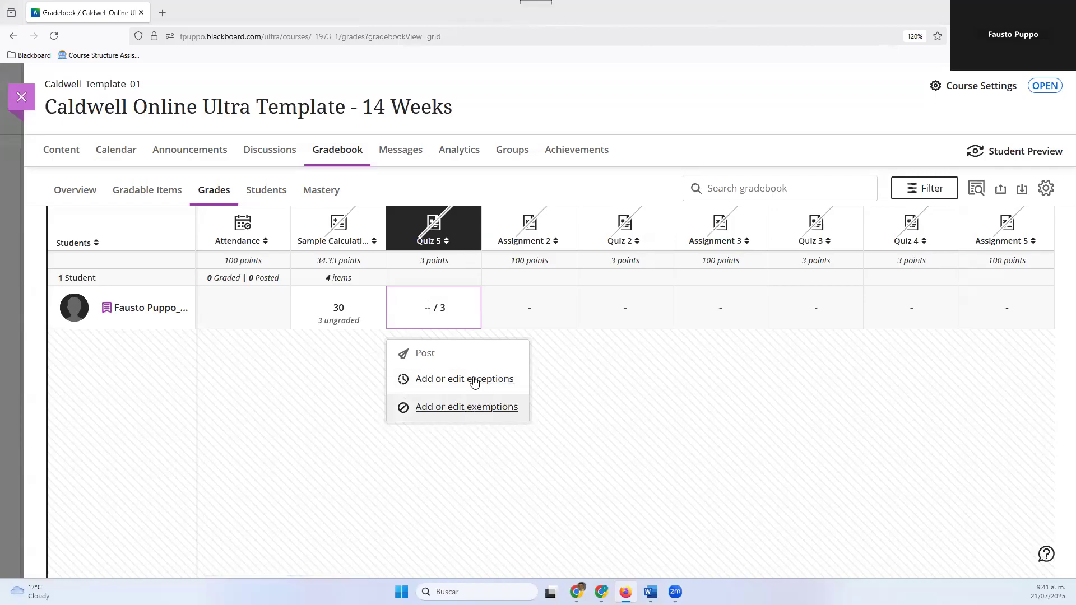
click(442, 240)
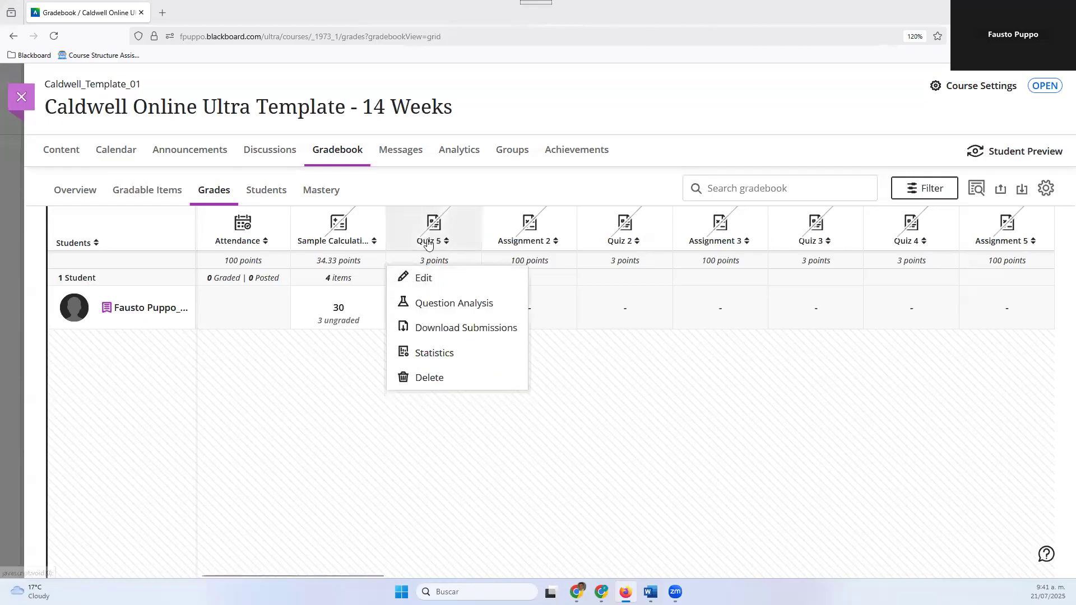
click(427, 277)
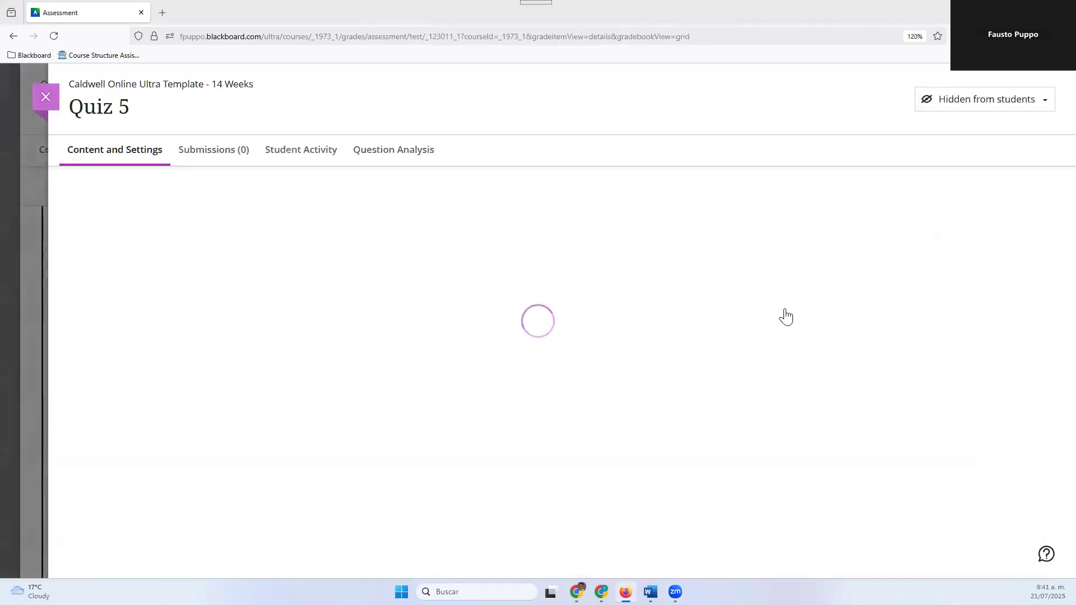
click(810, 246)
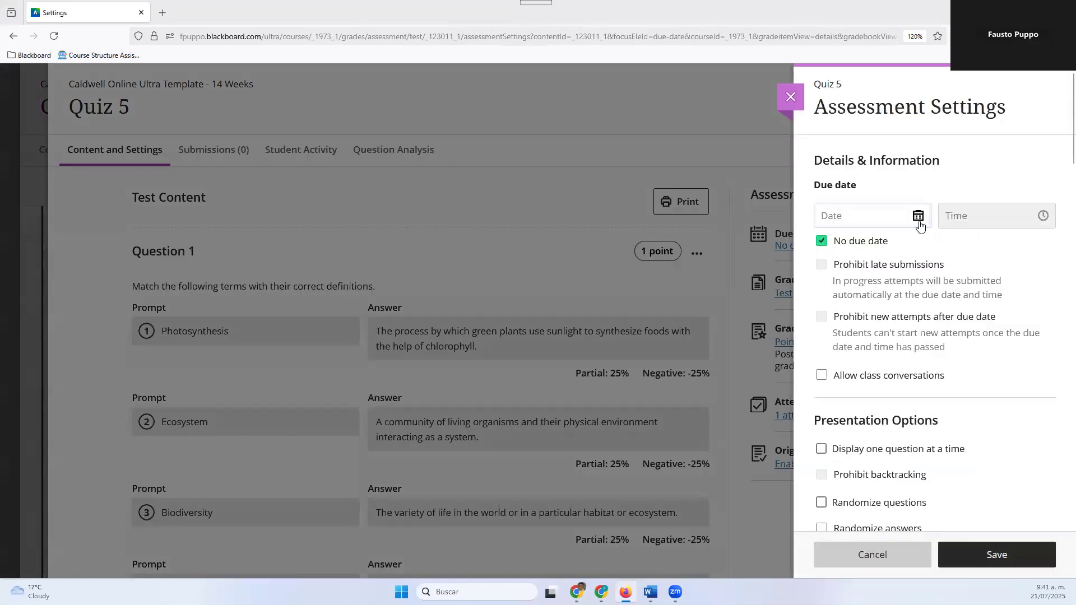
click(918, 221)
click(872, 344)
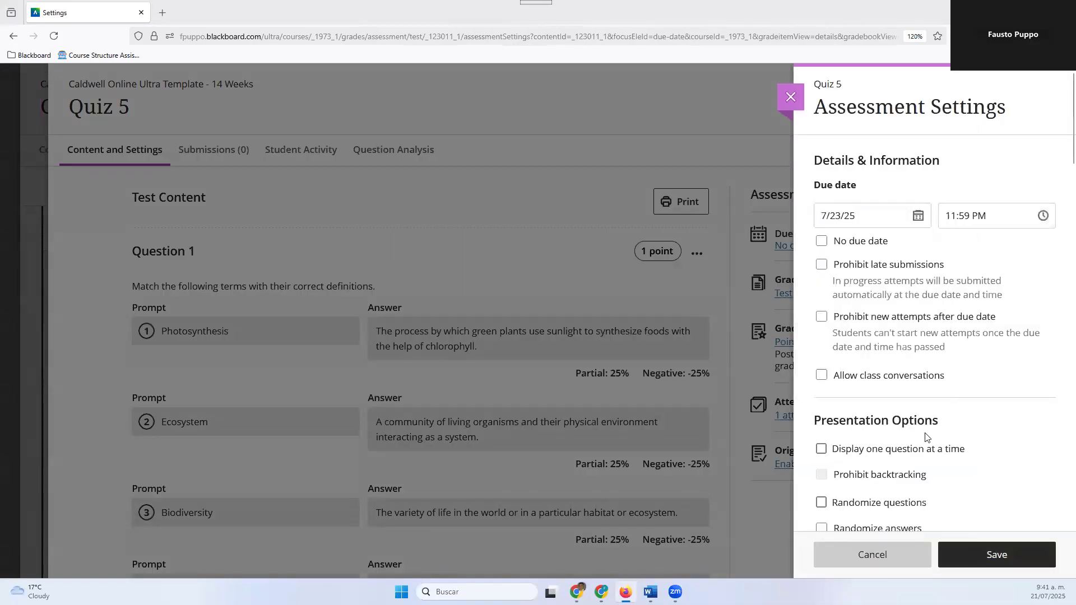
click(970, 556)
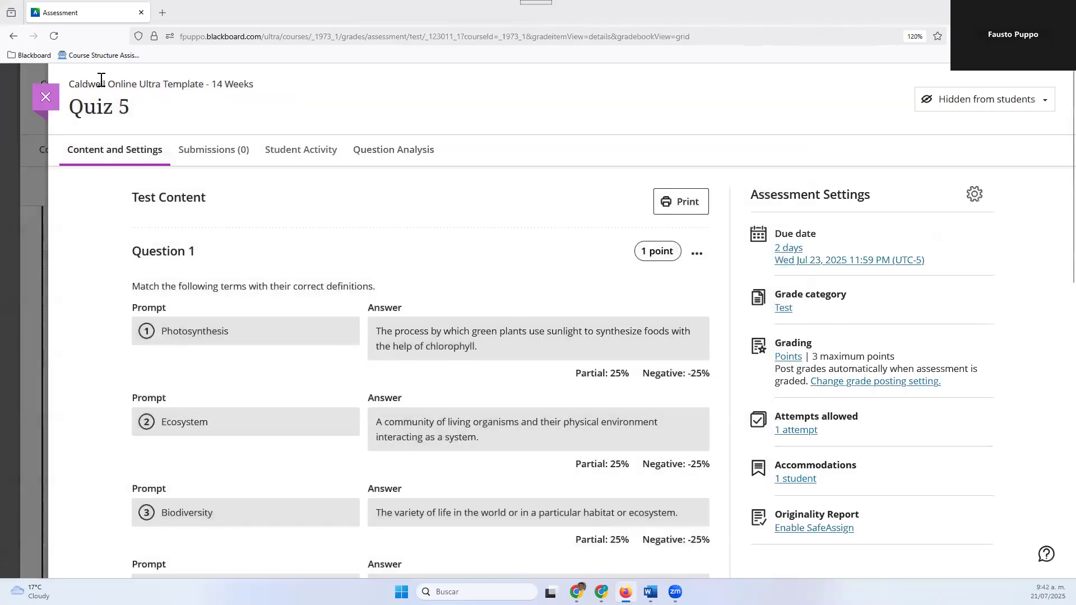
click(46, 98)
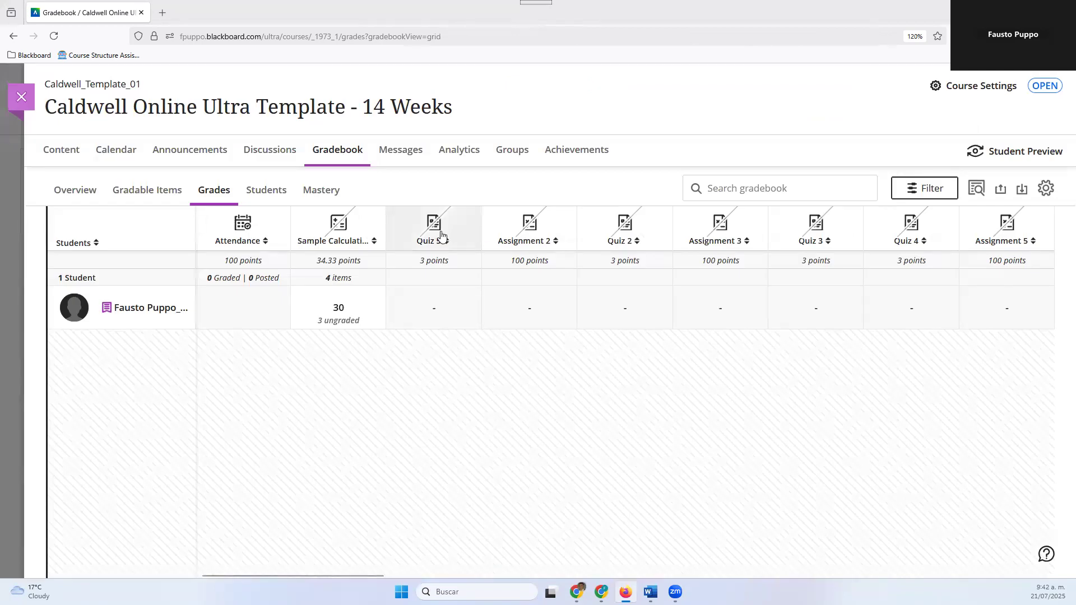
Review the exception settings for the preview student's Quiz 5, and cancel without changes
click(434, 312)
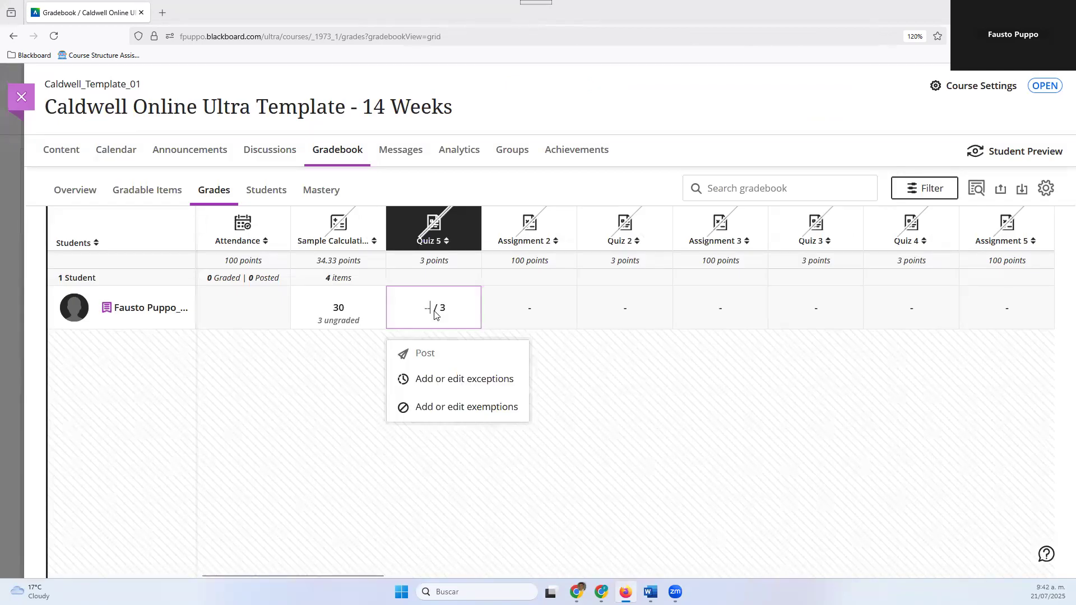
click(459, 383)
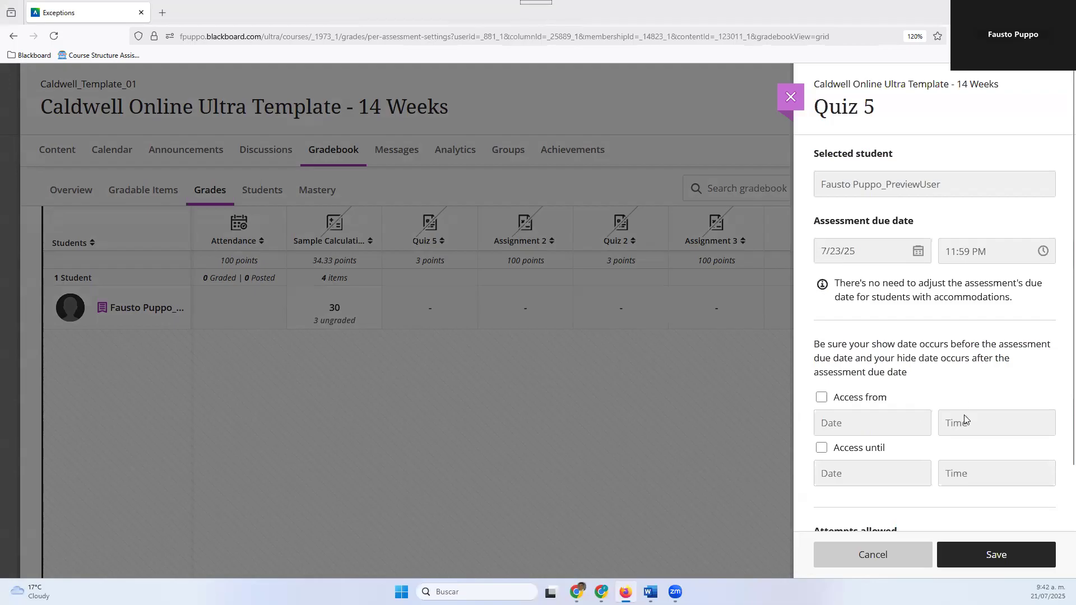
scroll(865, 461, down, 1)
scroll(912, 298, up, 1)
click(873, 555)
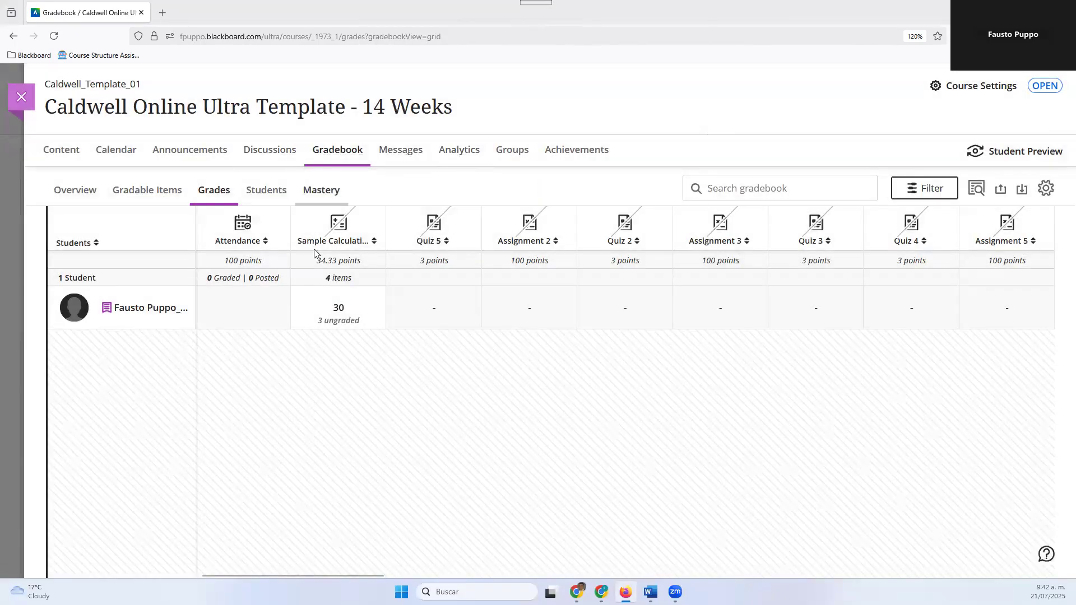
Remove the due date and time limit accommodations from the preview student, and return to the grades grid
click(149, 309)
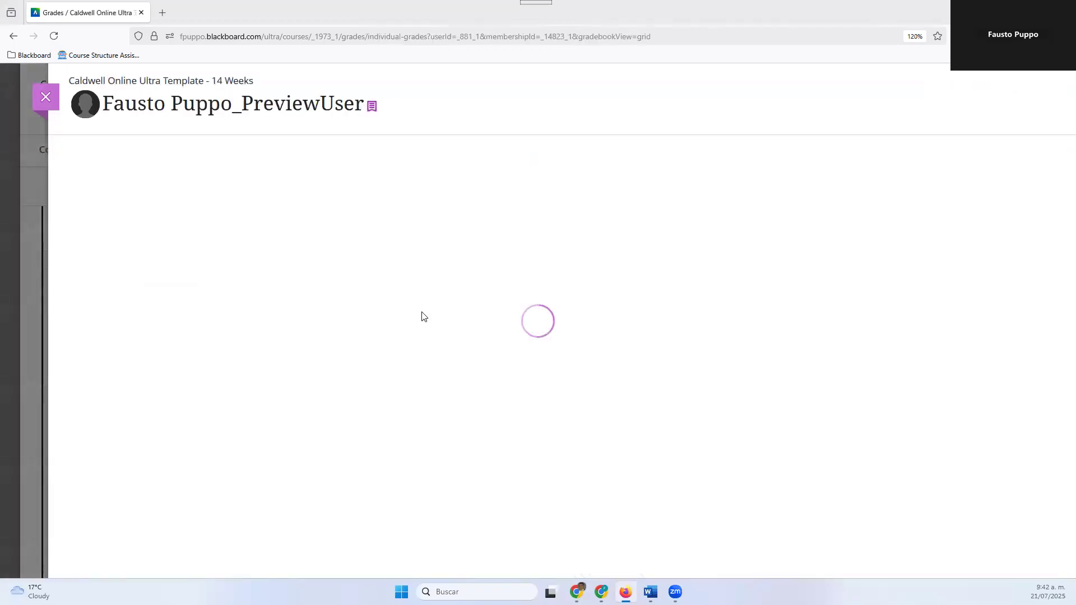
click(892, 161)
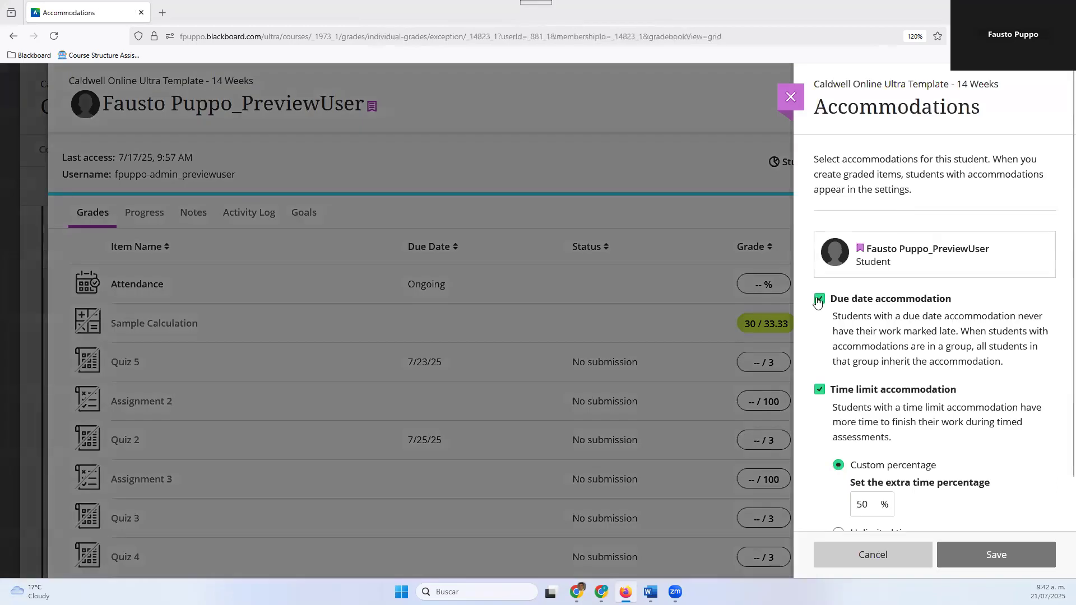
click(819, 389)
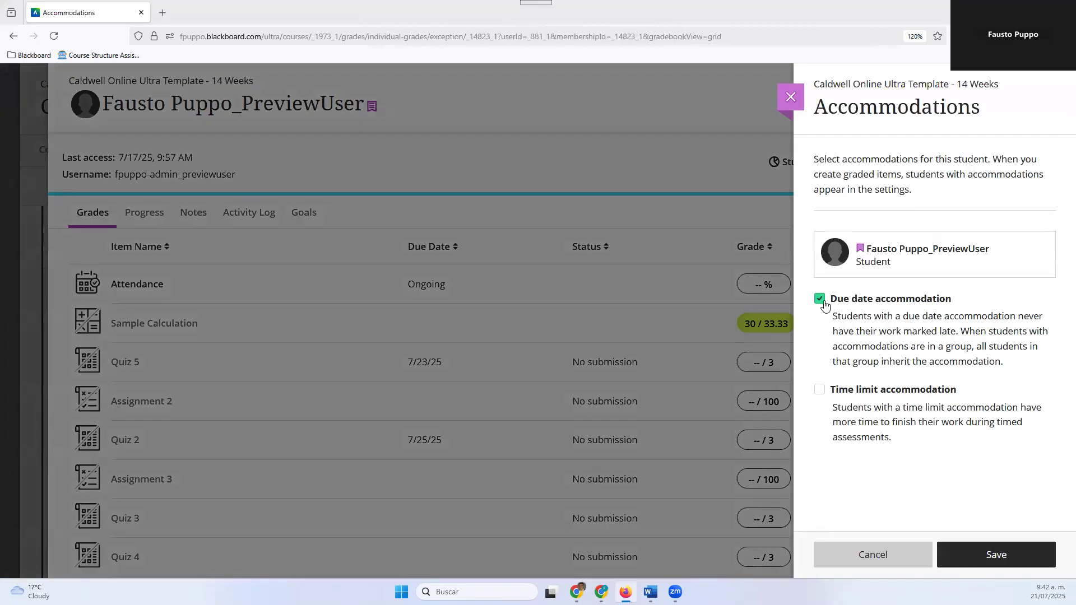
click(1023, 563)
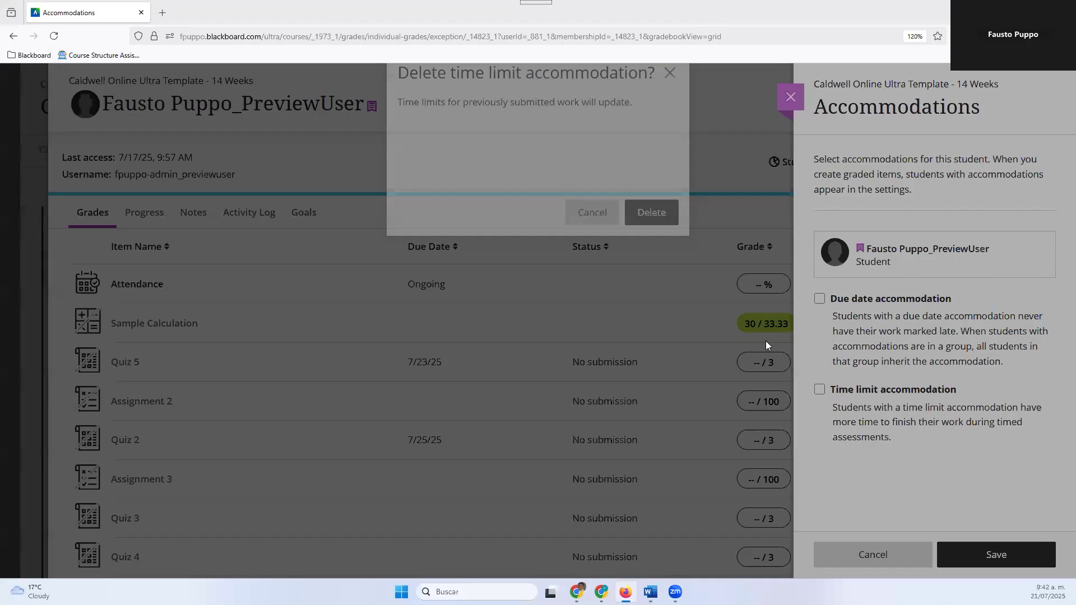
click(662, 251)
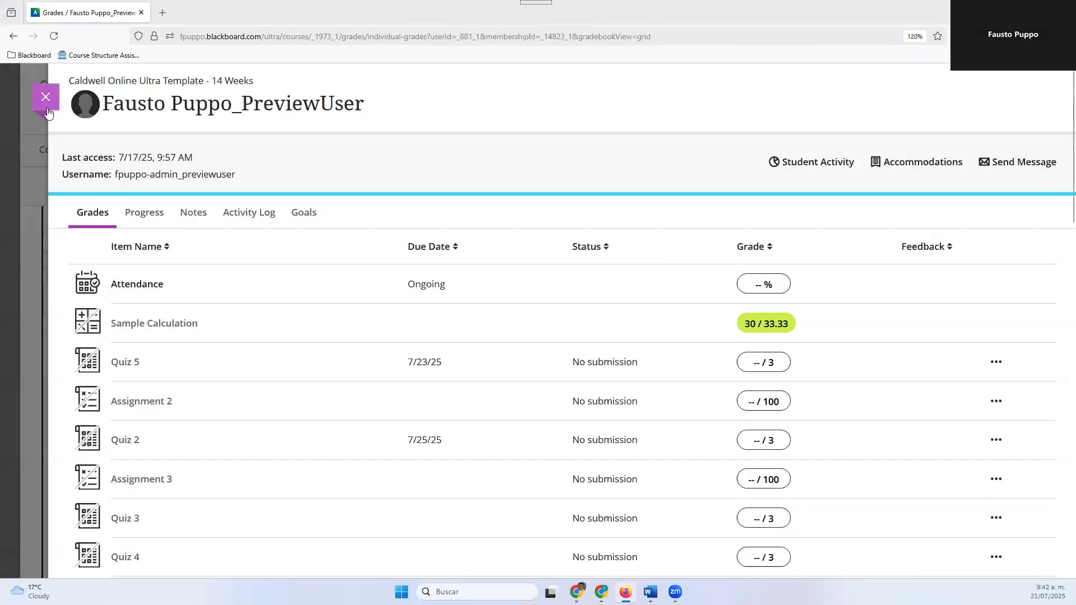
click(46, 102)
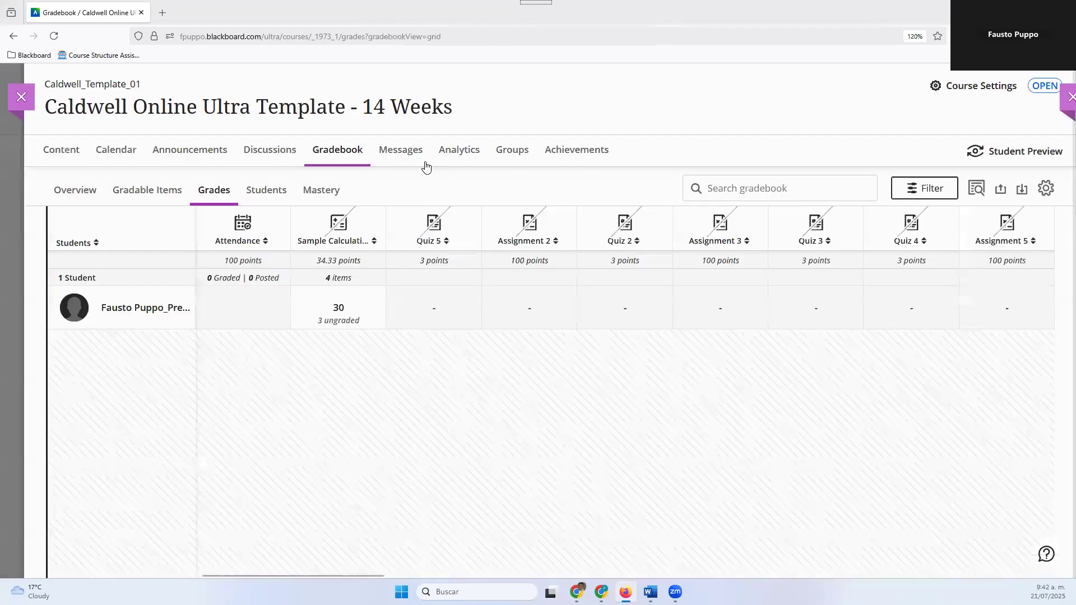
Add an exception to Quiz 5 for the preview student with due date 7/24/25 at 11:59 PM and 2 attempts allowed, and save
click(433, 310)
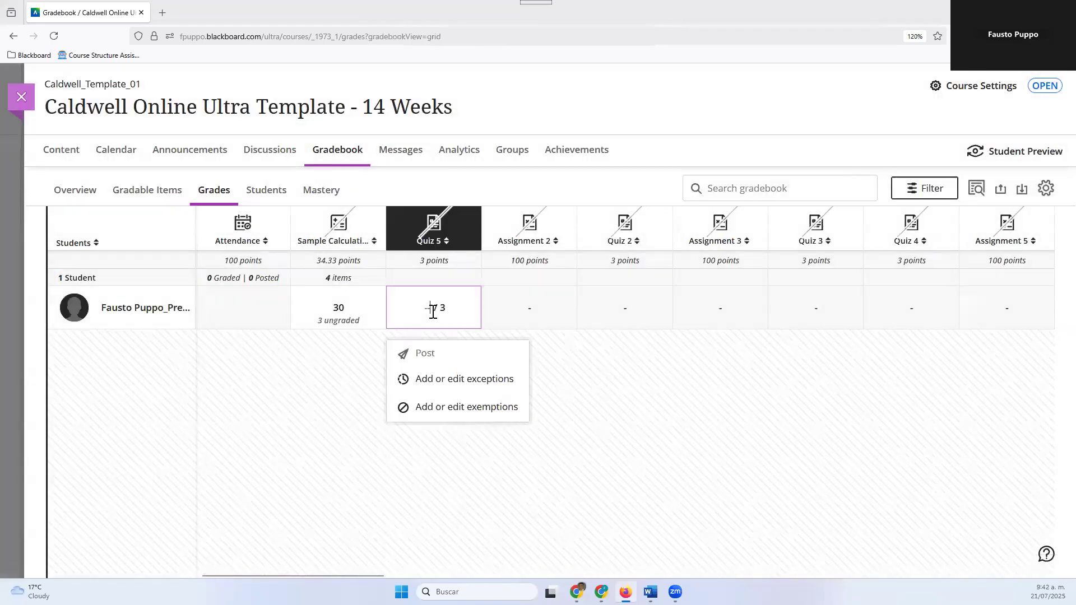
click(451, 380)
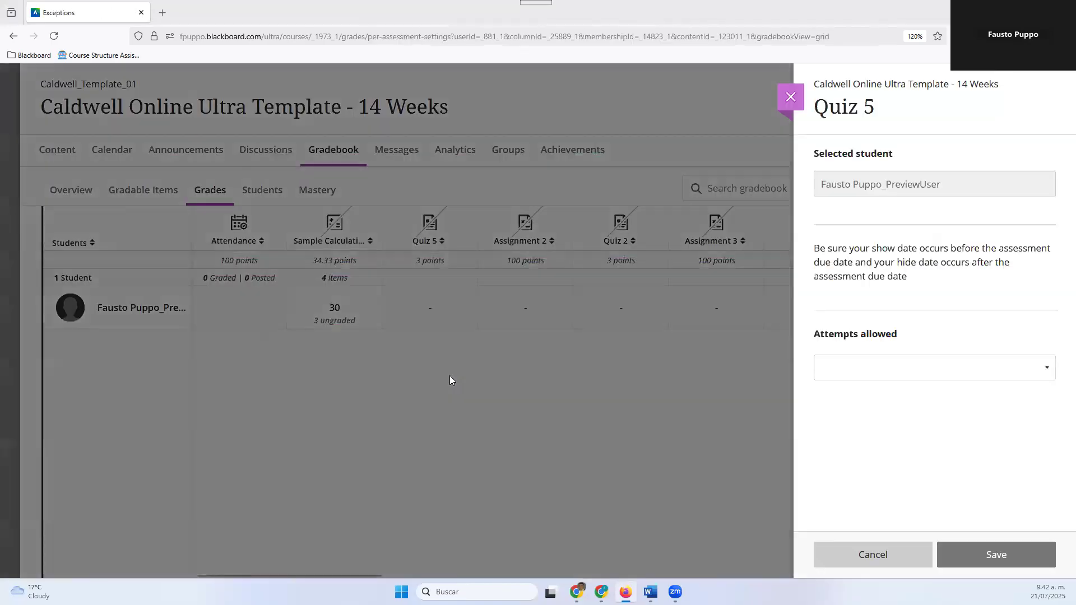
scroll(932, 334, down, 1)
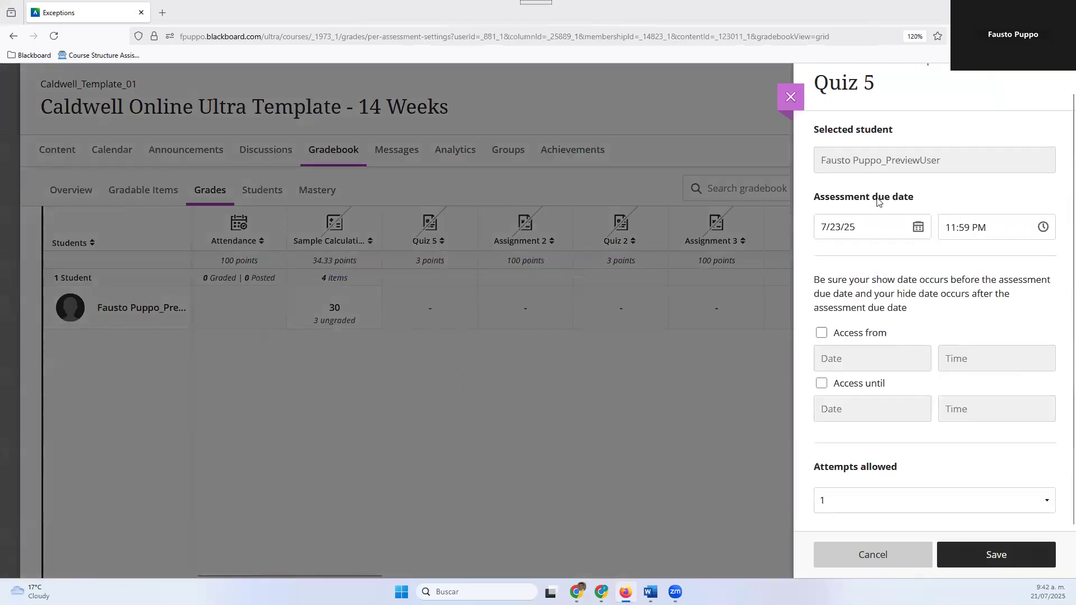
click(918, 231)
click(891, 356)
click(1040, 234)
click(890, 259)
click(895, 503)
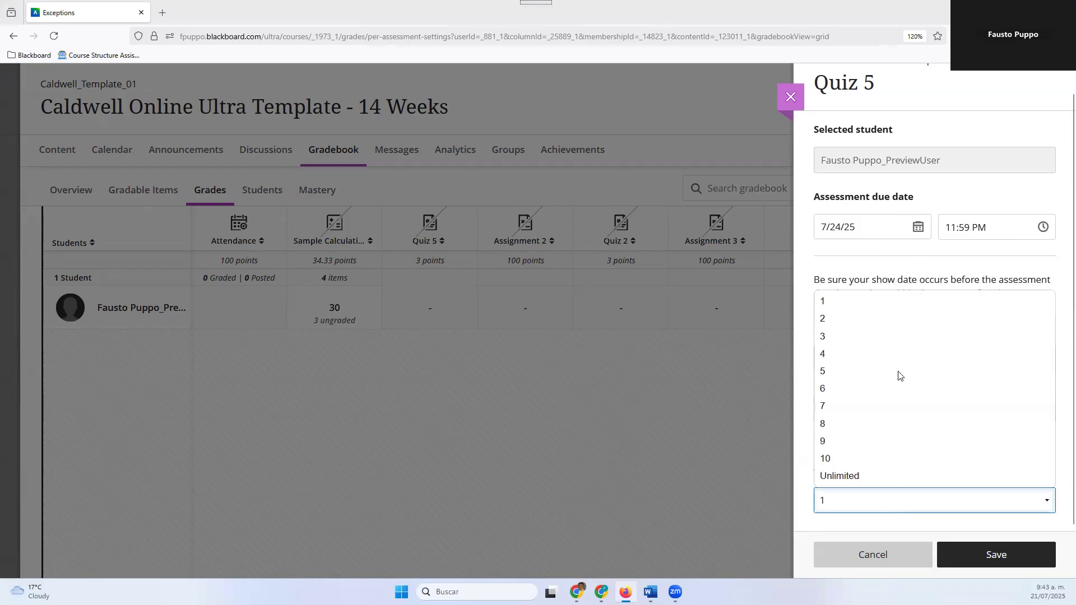
click(895, 328)
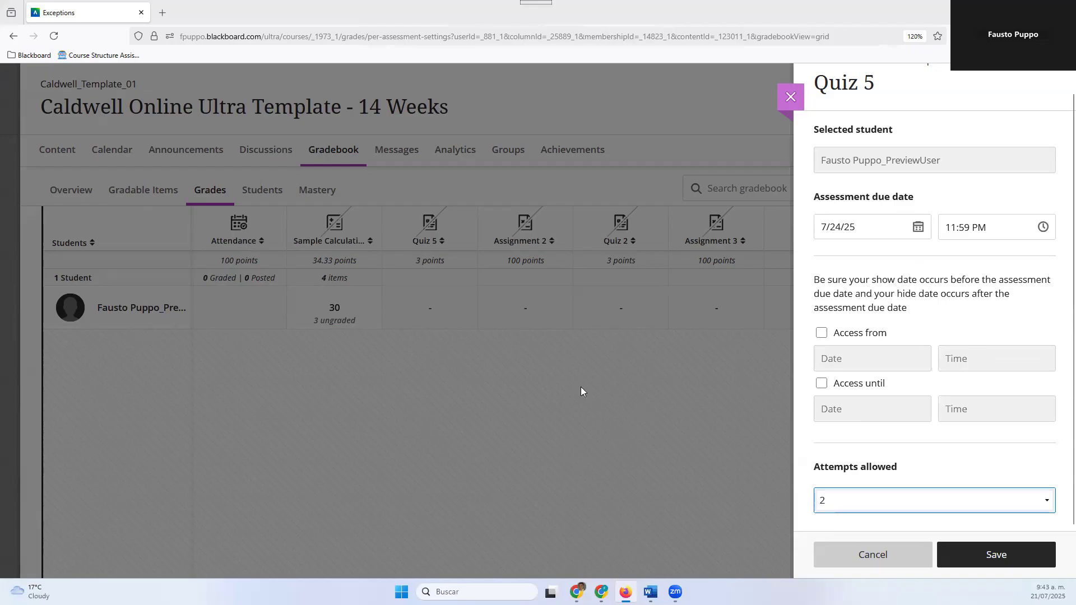
click(982, 564)
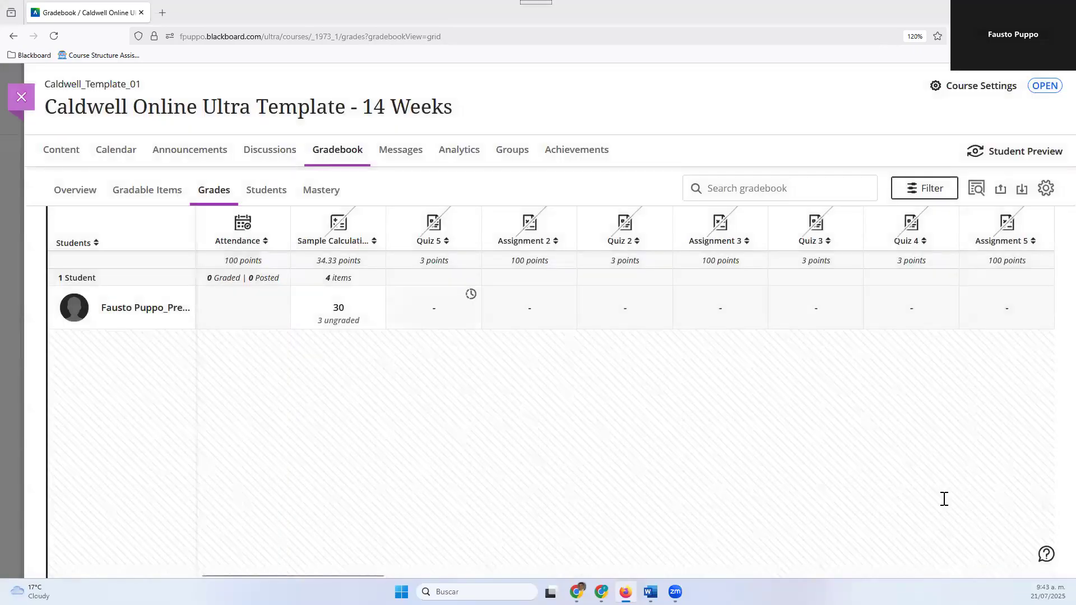
Review the saved exception settings for the preview student's Quiz 5, and close them without changes
mouse_move(470, 297)
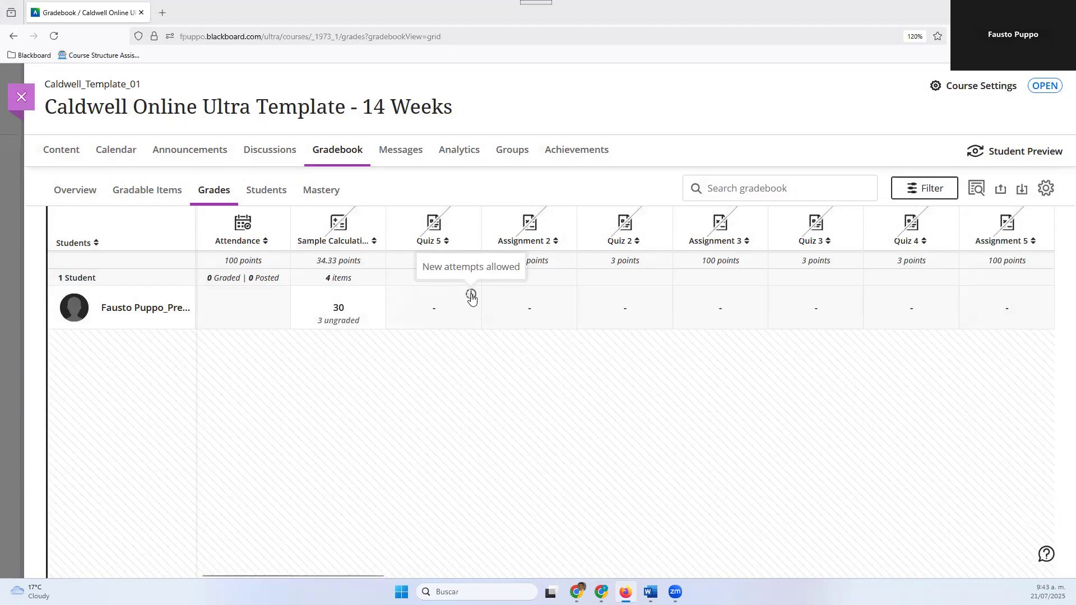
click(471, 297)
click(468, 386)
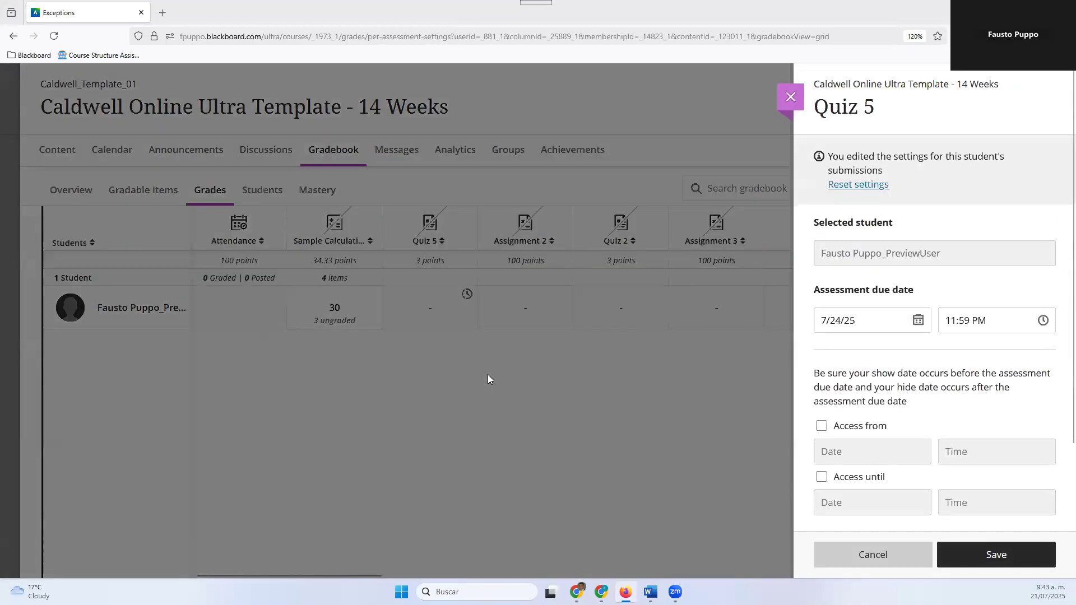
scroll(924, 527, down, 2)
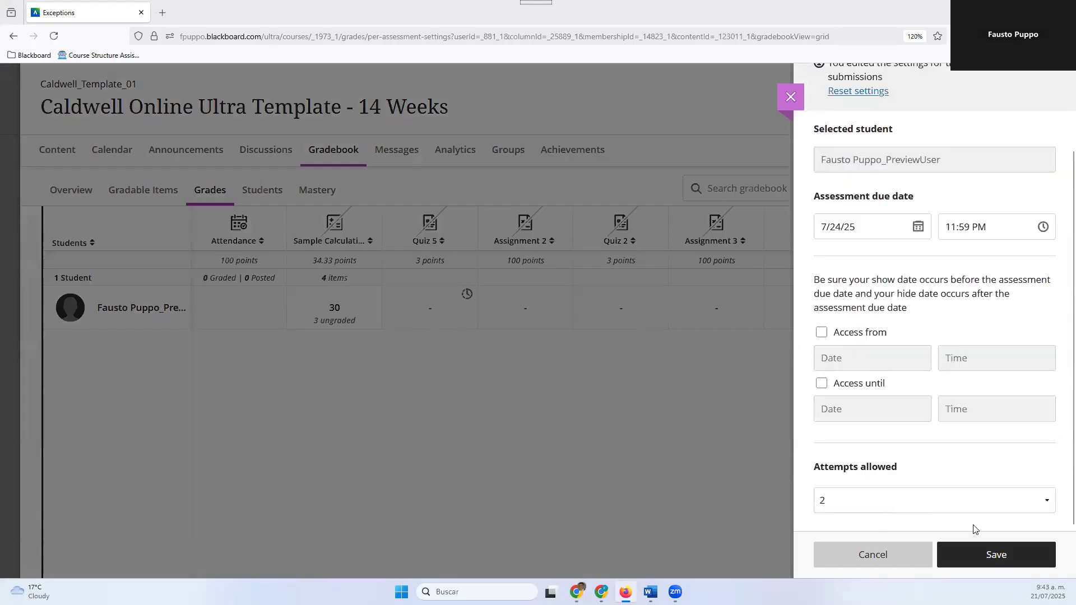
scroll(947, 392, up, 2)
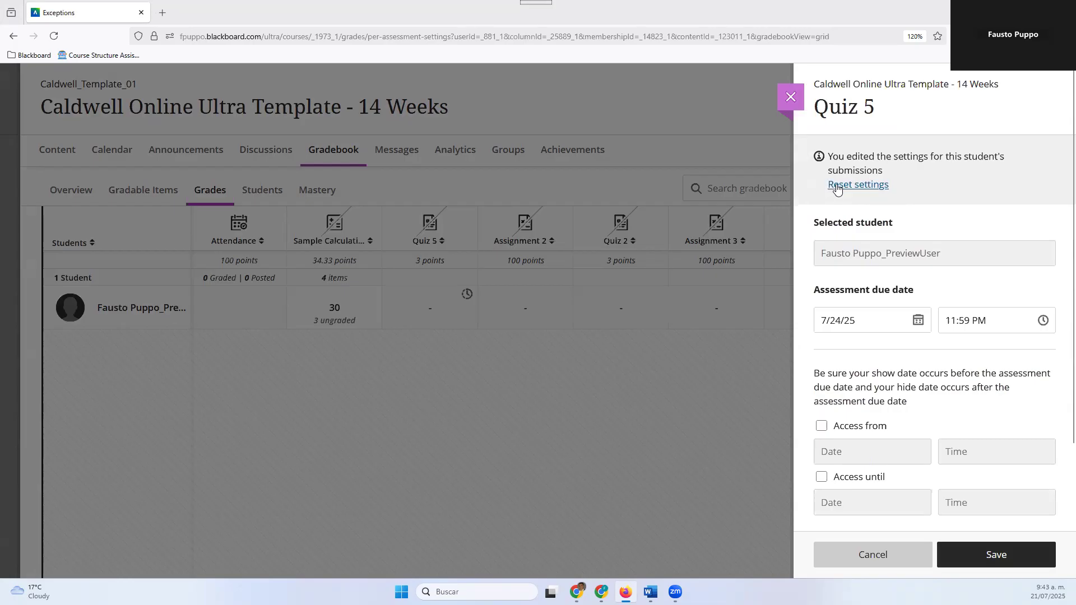
click(791, 97)
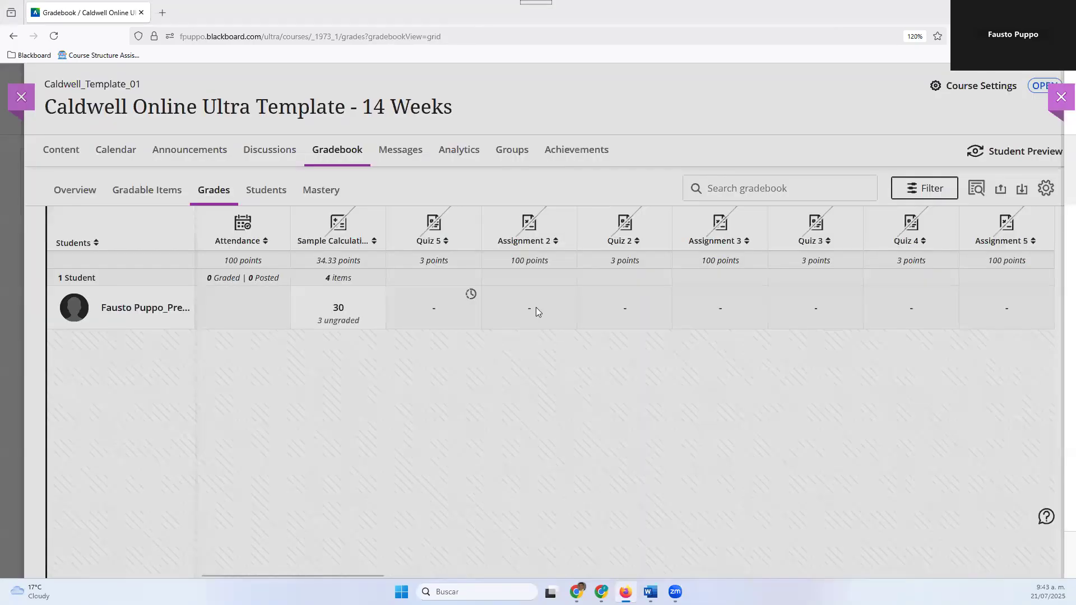
Exempt the preview student from grading on Assignment 2, and save the exemption
click(528, 314)
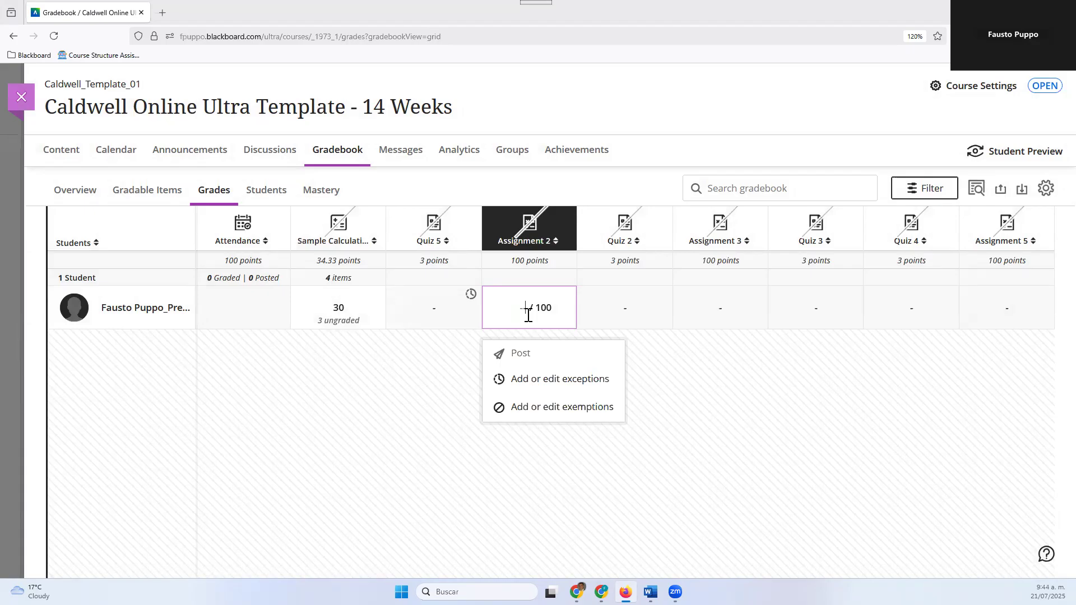
click(563, 414)
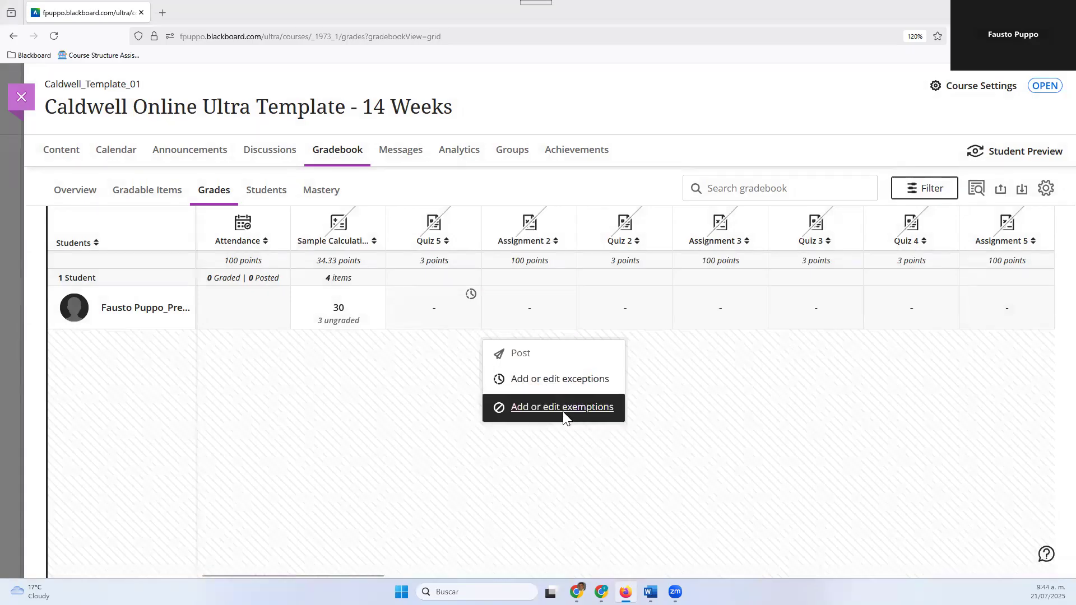
click(822, 221)
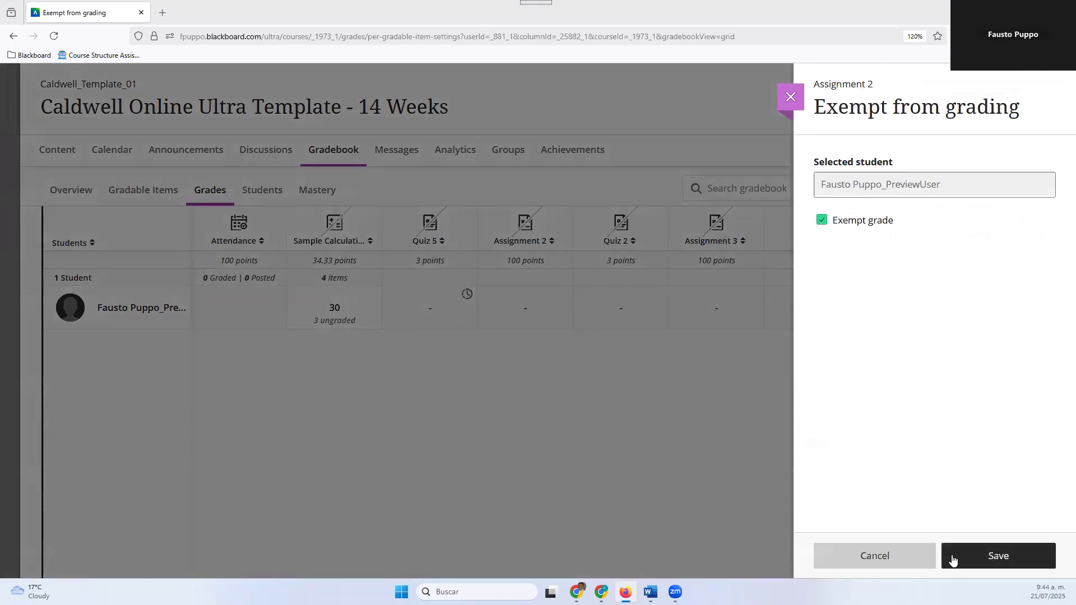
click(952, 557)
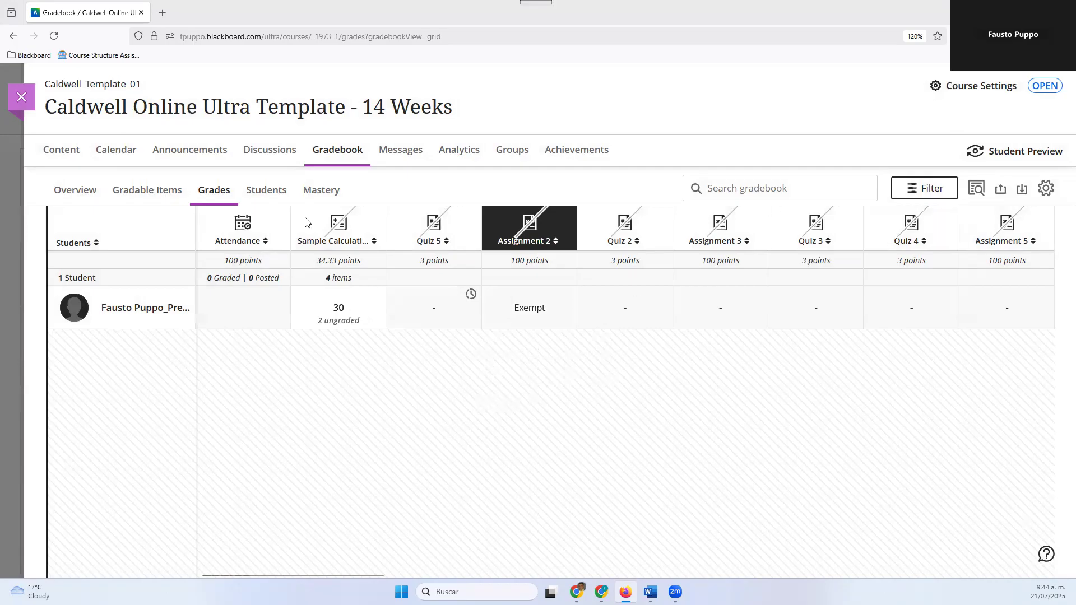
View the gradebook's student list and Mastery page, and look through the gradebook settings
click(262, 199)
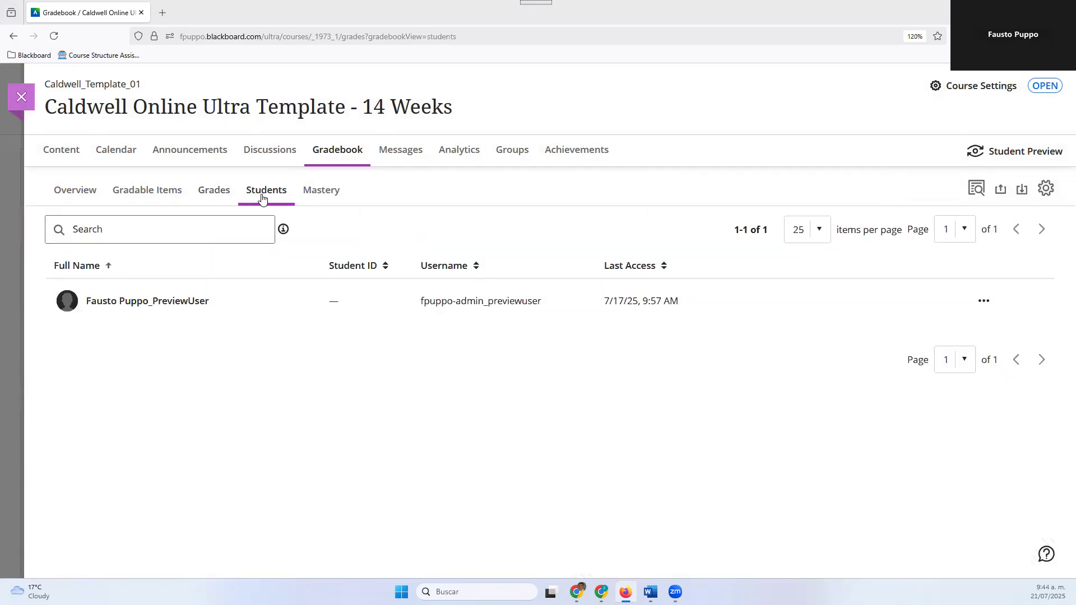
click(306, 194)
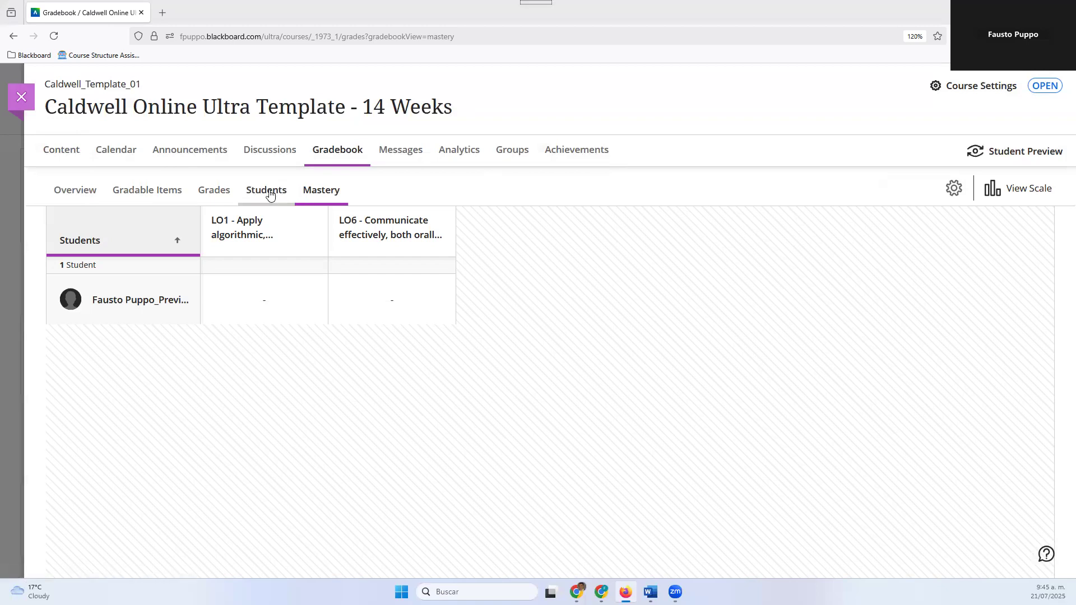
click(956, 192)
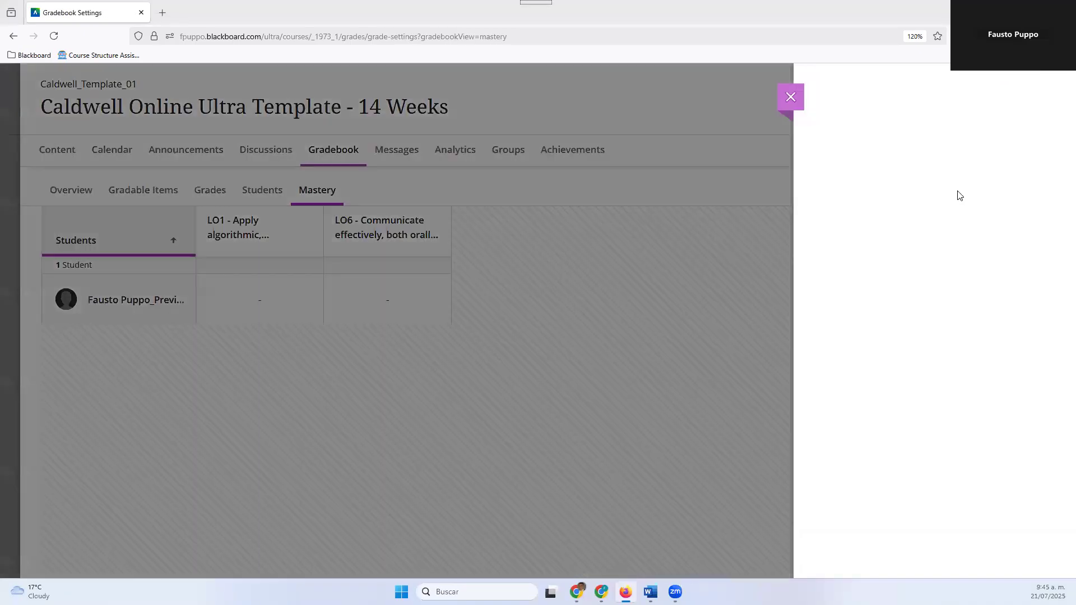
scroll(957, 193, down, 15)
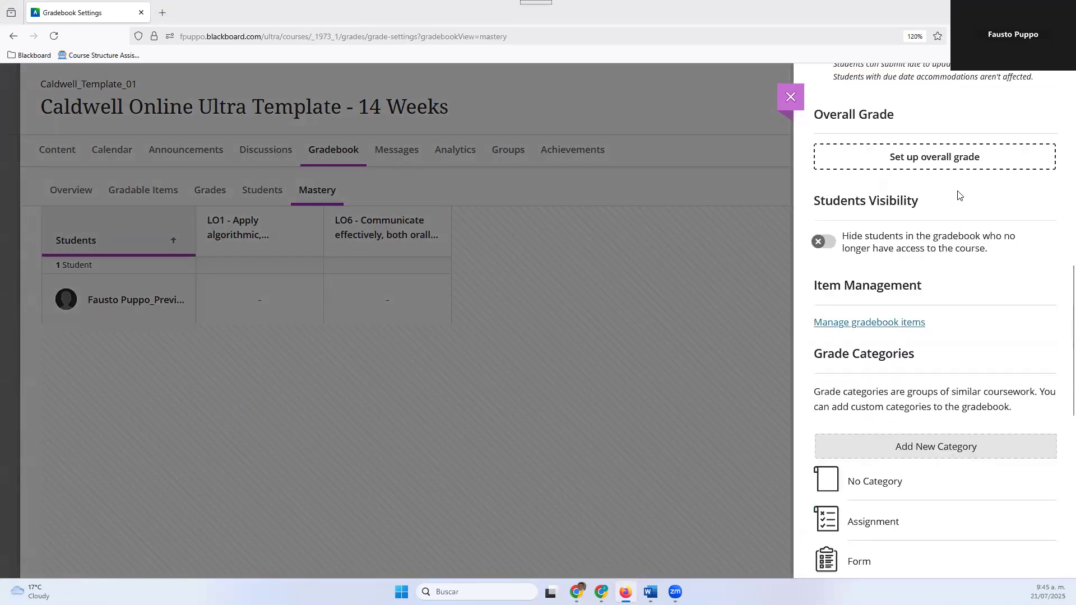
scroll(955, 193, up, 15)
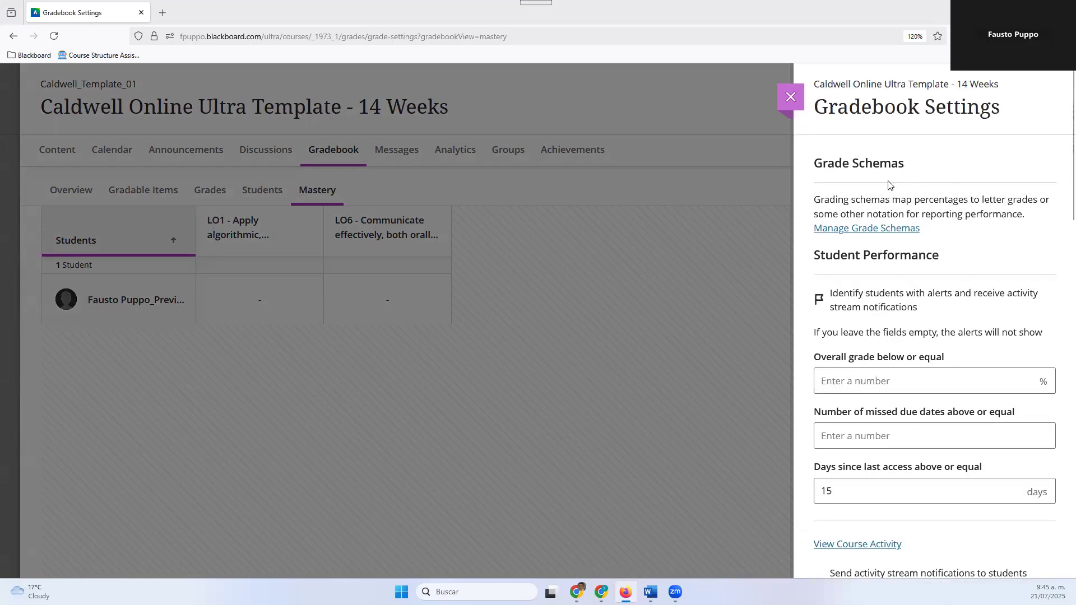
Compare the two identically named Letter grade schemas, and delete the first one
click(868, 229)
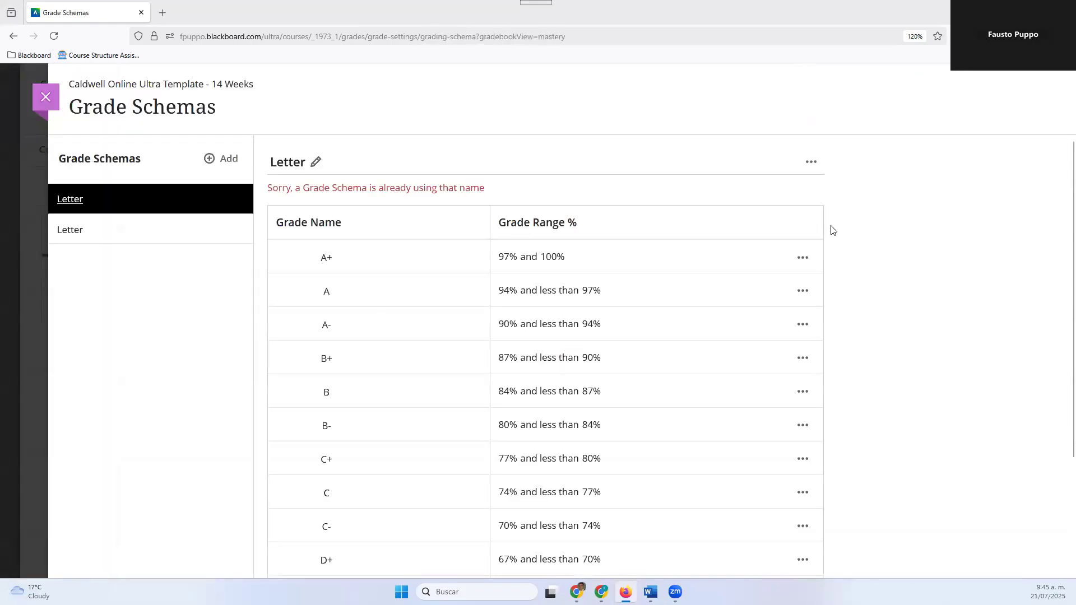
click(197, 240)
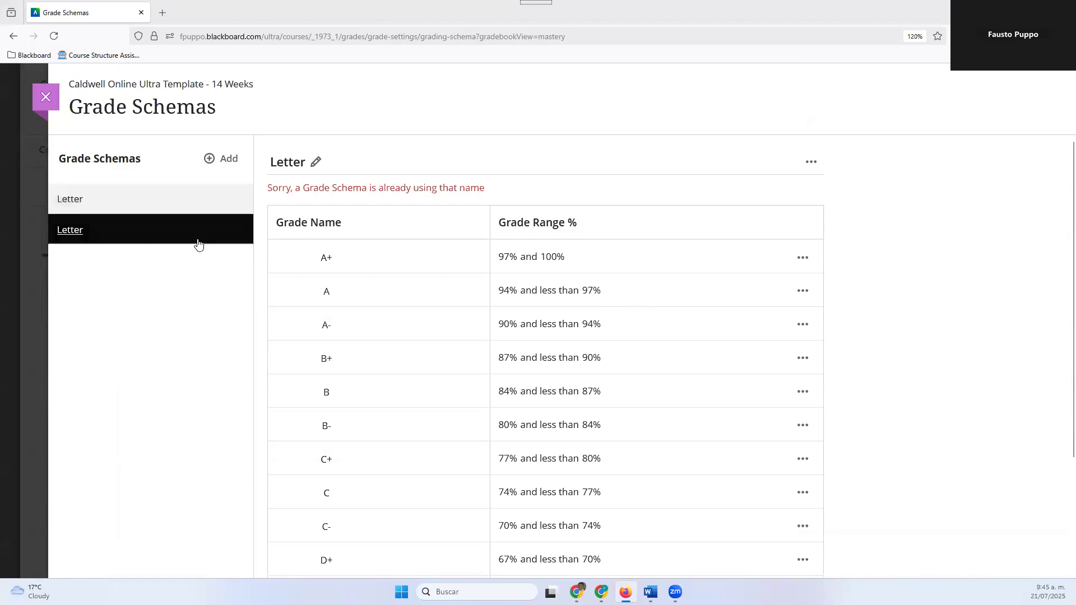
click(160, 208)
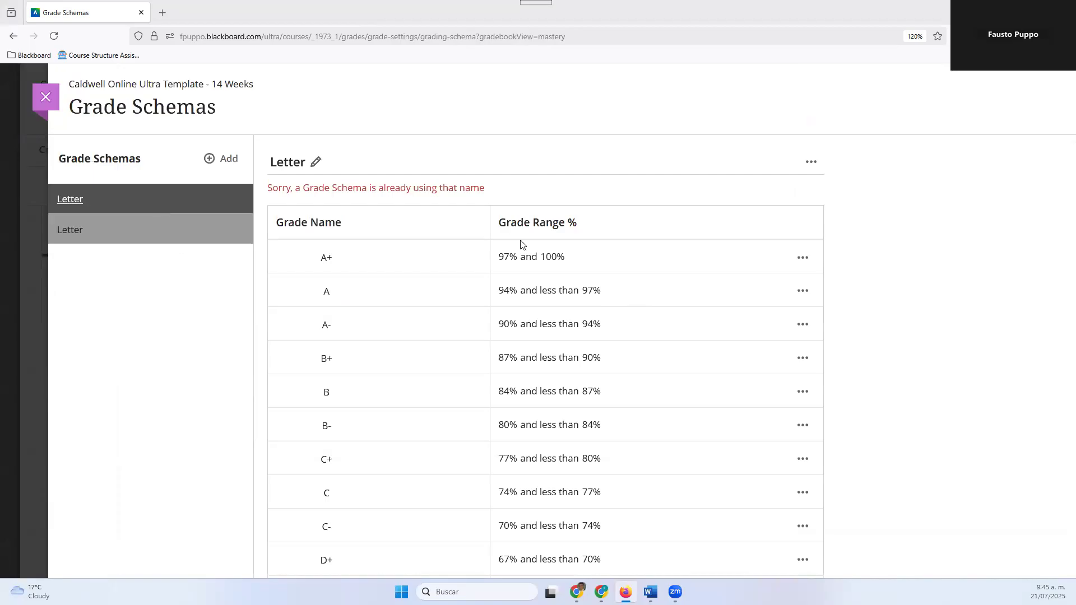
scroll(392, 277, down, 3)
scroll(394, 277, up, 5)
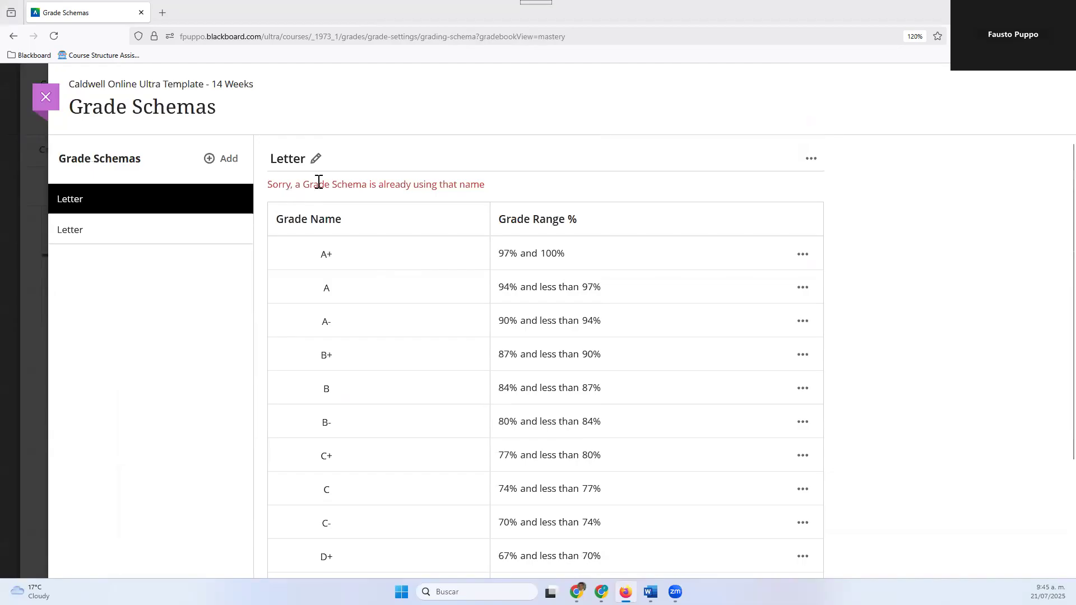
click(810, 162)
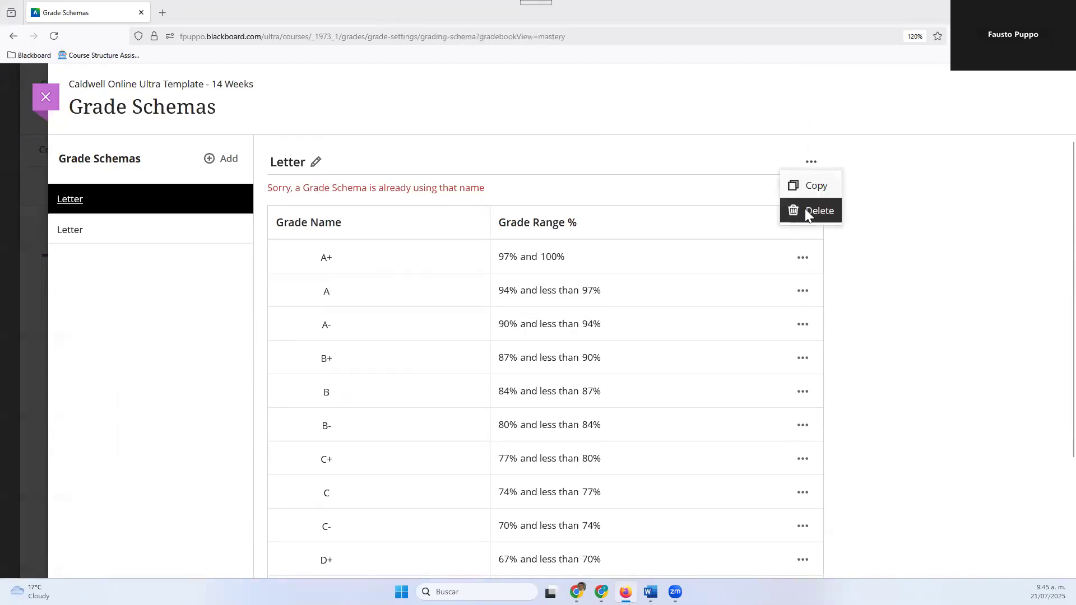
click(804, 209)
click(663, 367)
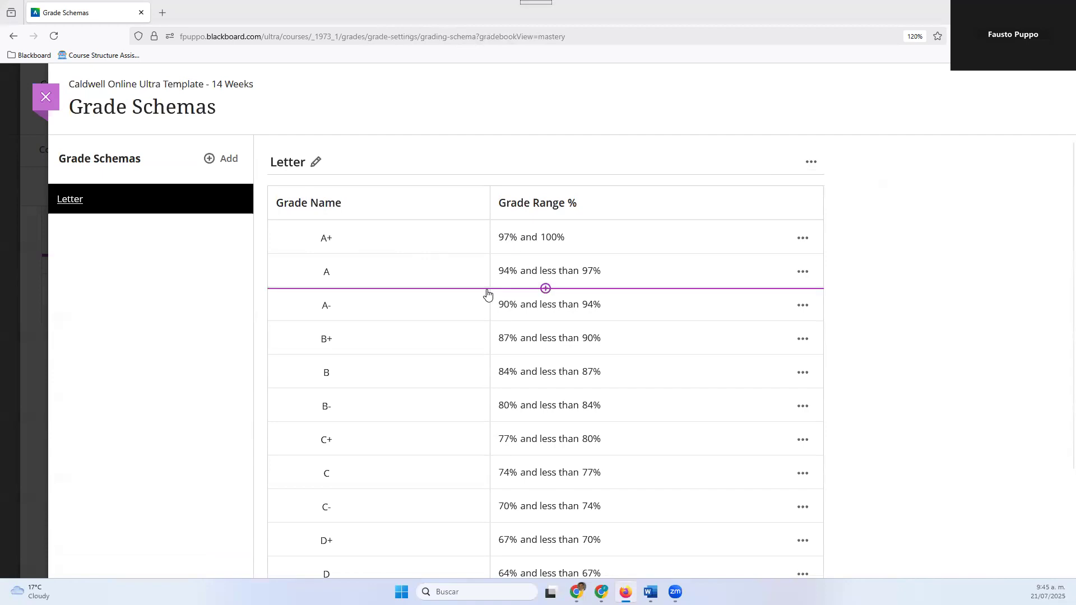
Add a new grade schema named Sample Grade Schema
click(218, 160)
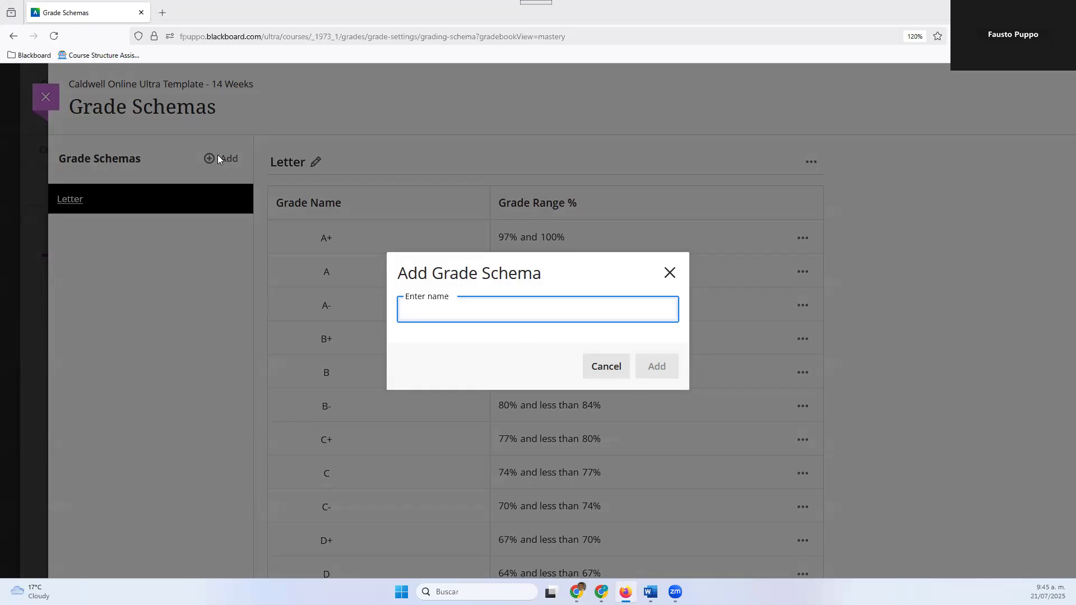
text(Sample Grade Sche)
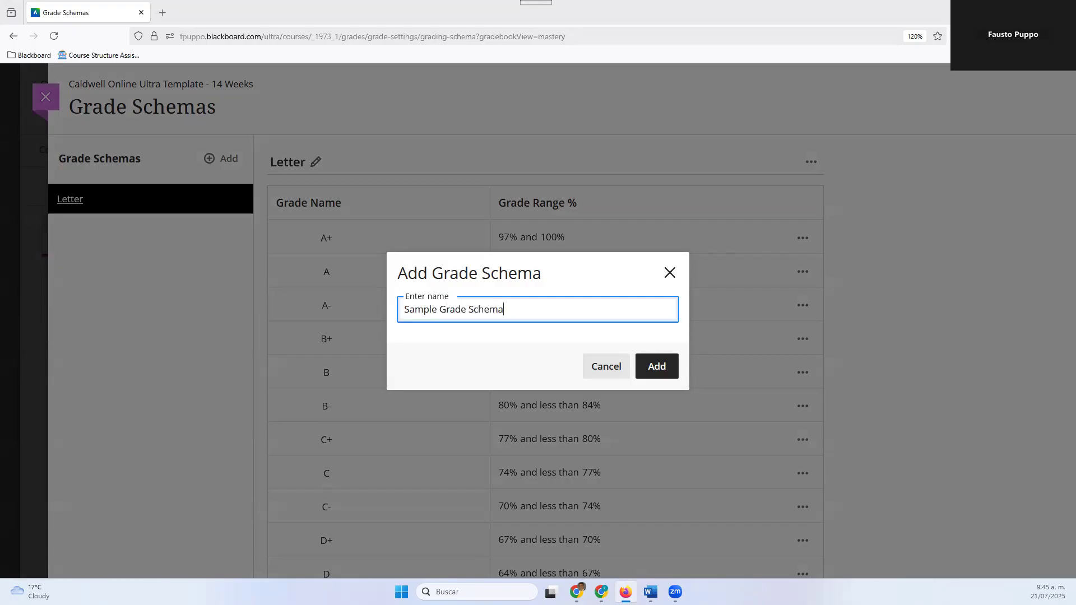
text(ma)
click(659, 366)
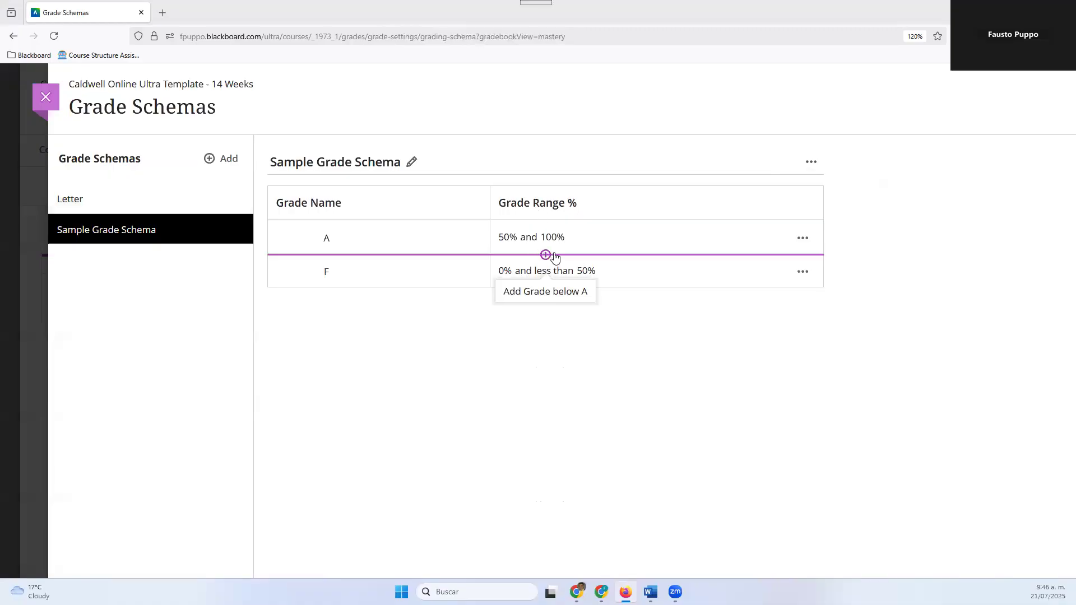
Add a grade named Pass below A in Sample Grade Schema, and rename the F grade as Fail
click(548, 256)
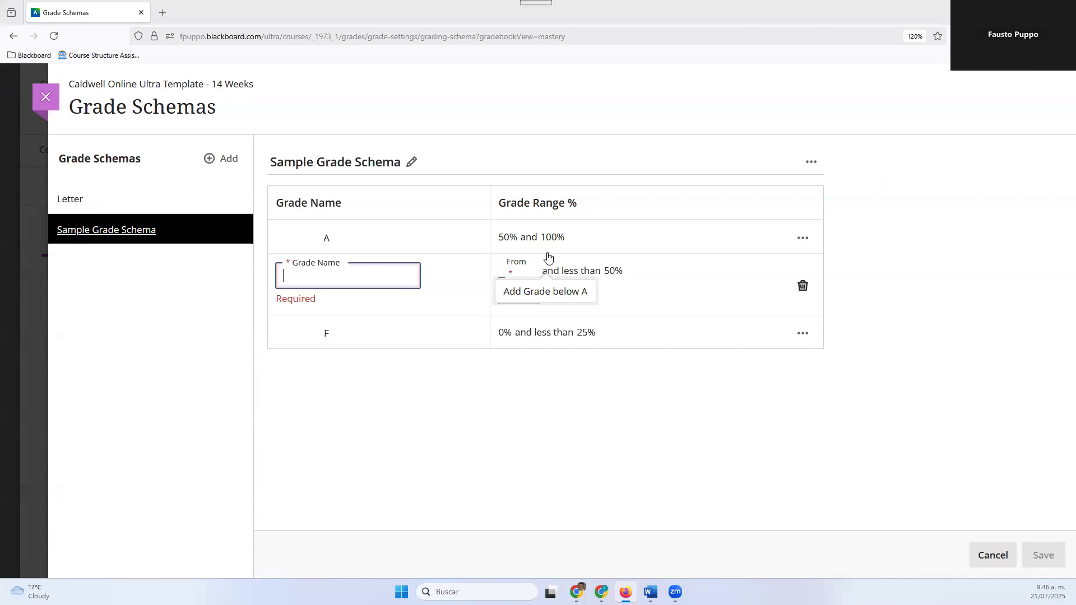
text(Pass)
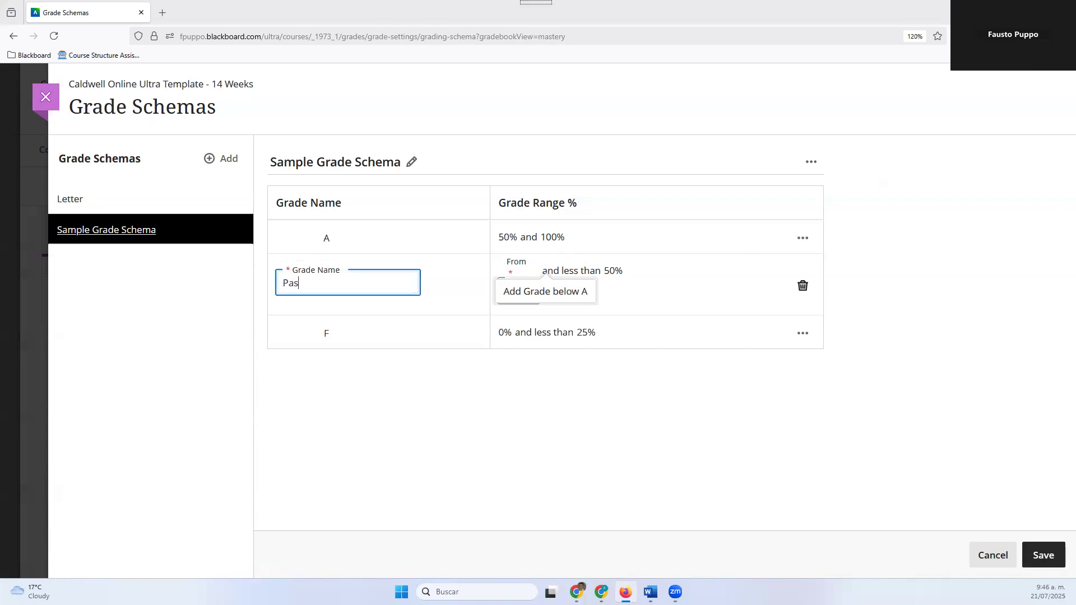
click(361, 333)
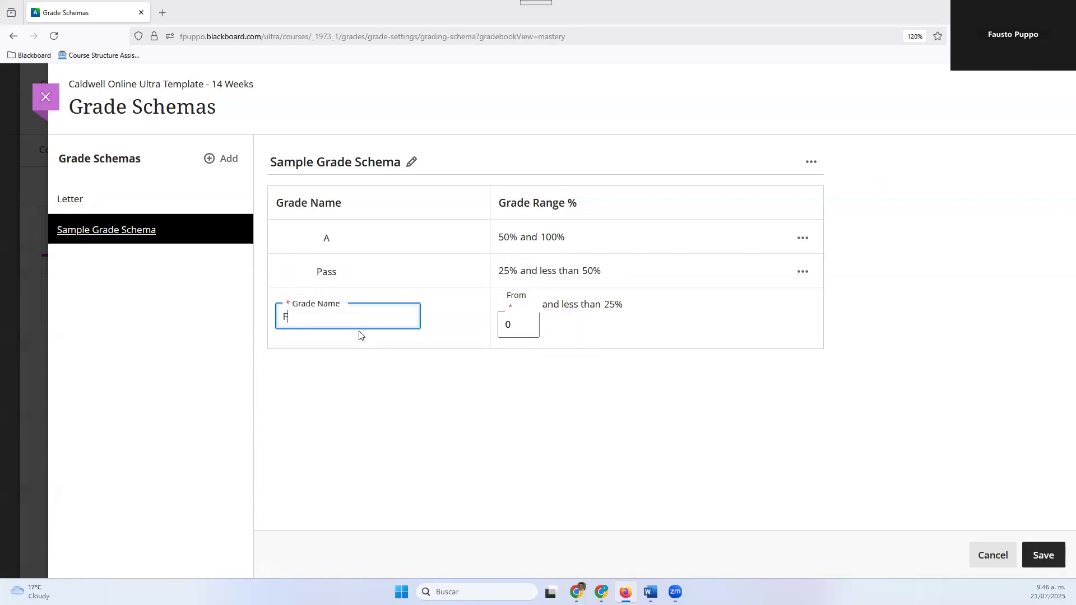
text(ail)
click(384, 344)
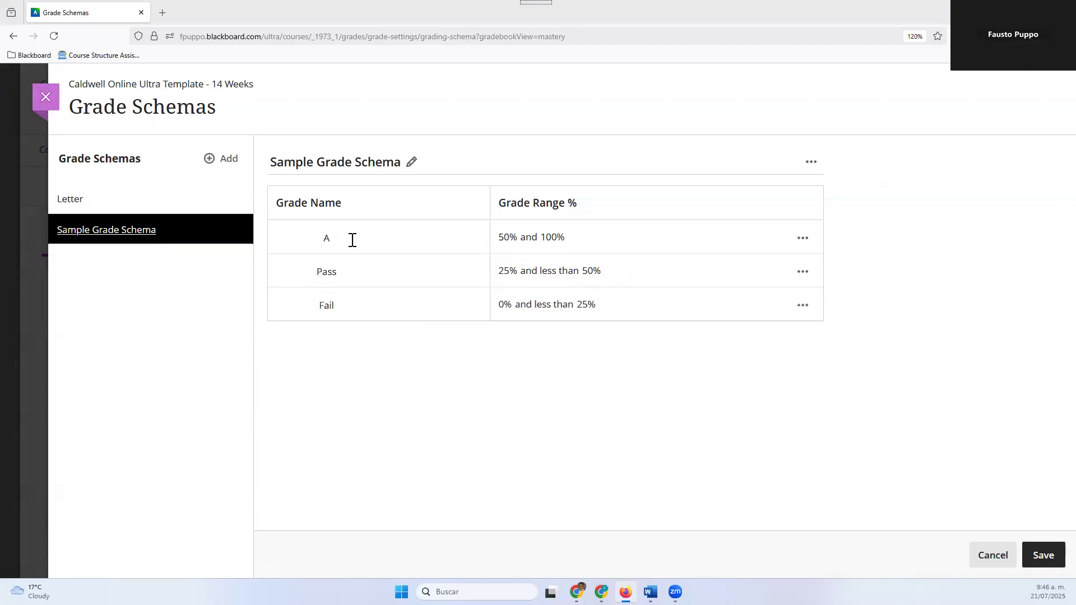
Rename the A grade in Sample Grade Schema as Outstanding, and set its range to start from 95%
click(352, 239)
key(BackSpace)
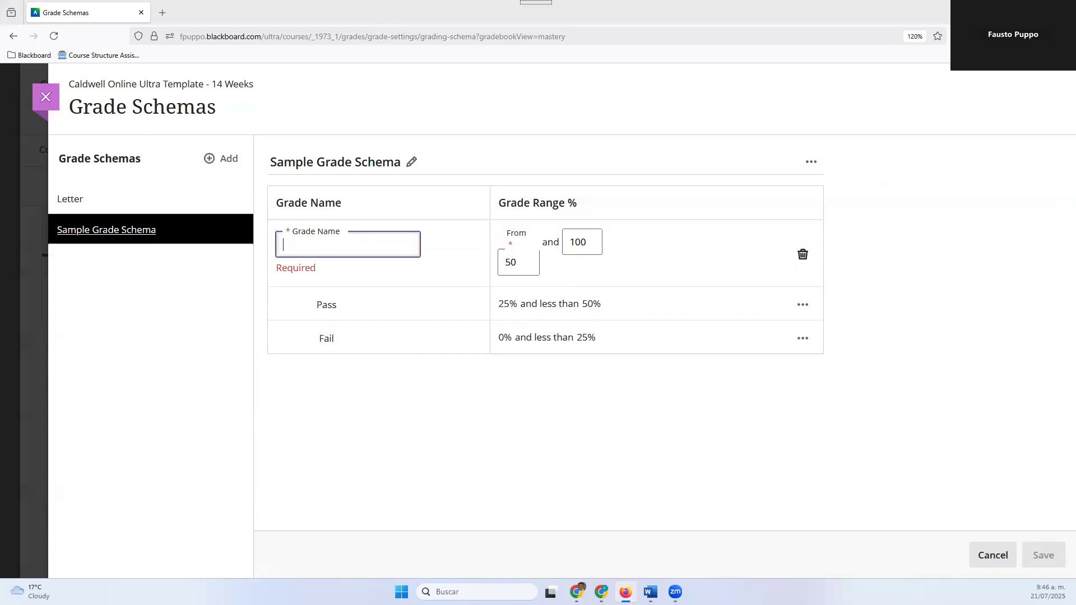
text(Outstanding)
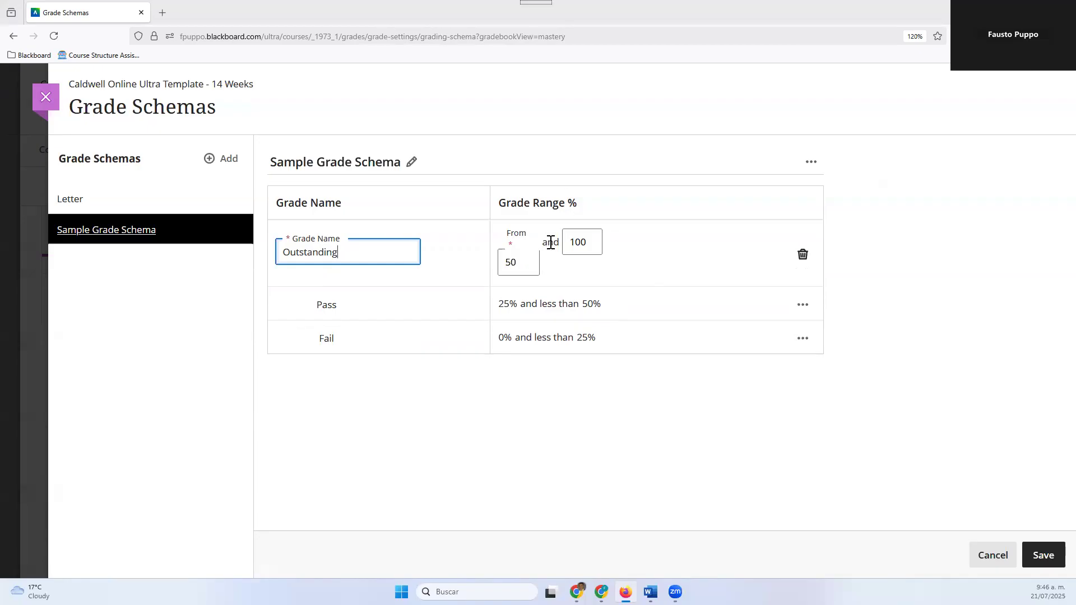
drag(523, 266, 507, 266)
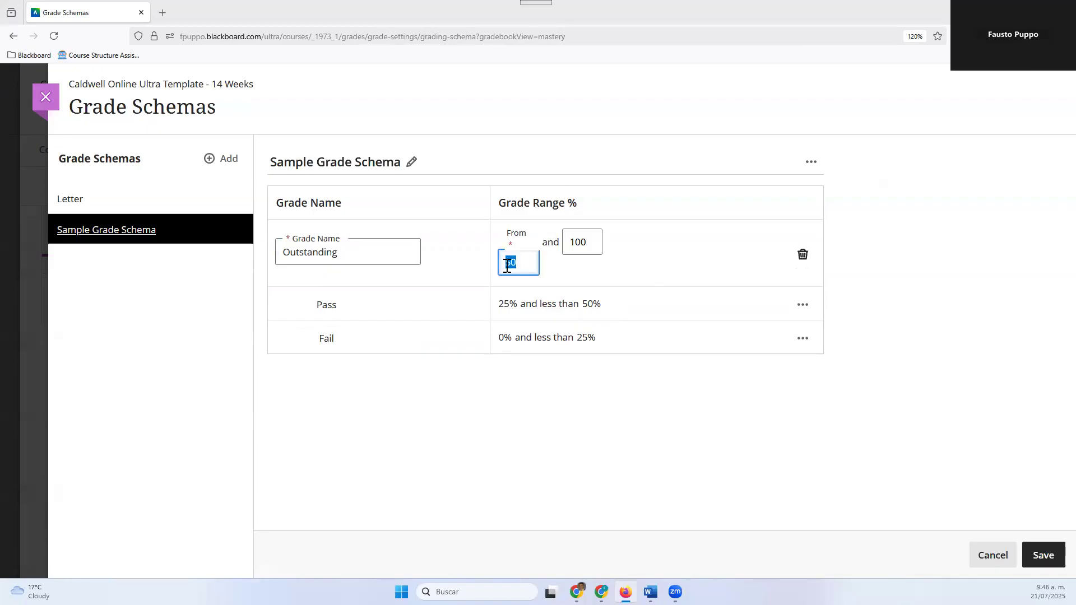
text(95)
click(540, 444)
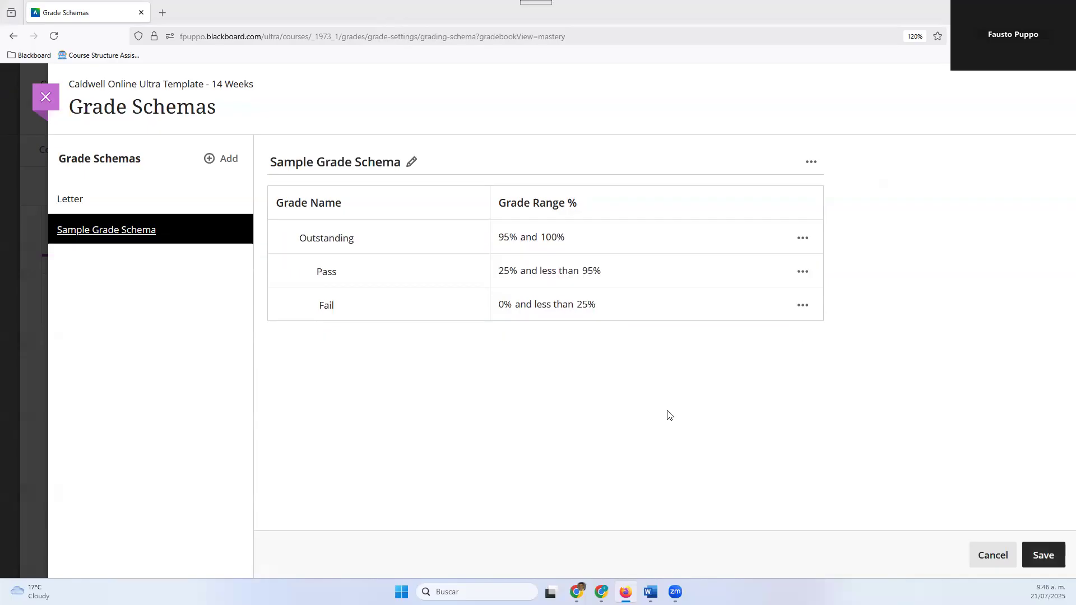
Set the Pass grade's range to start from 80%, then save and close the grade schemas
click(802, 271)
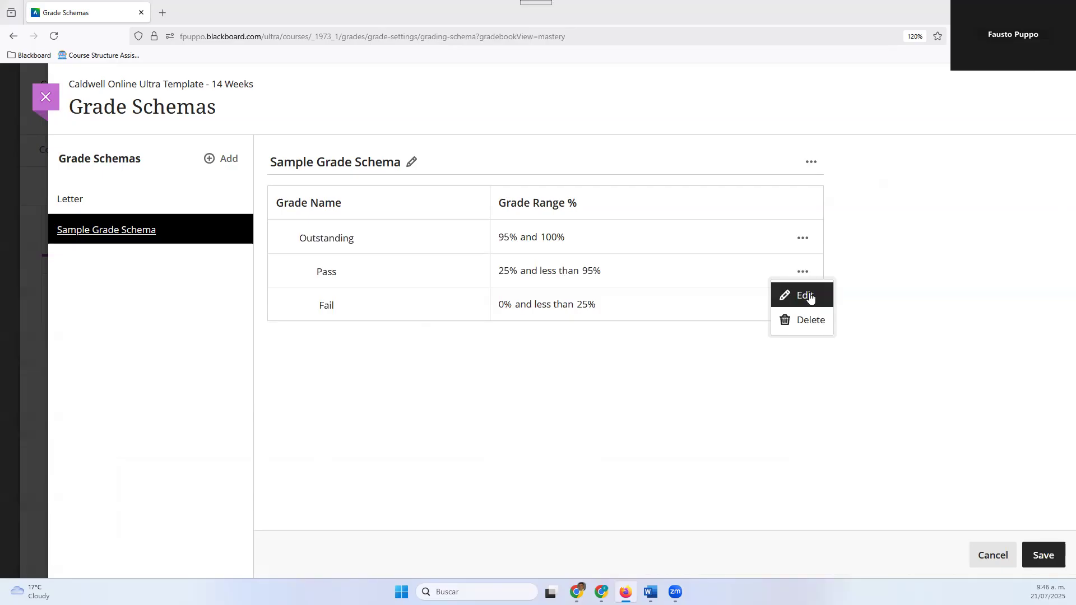
click(788, 298)
double_click(514, 290)
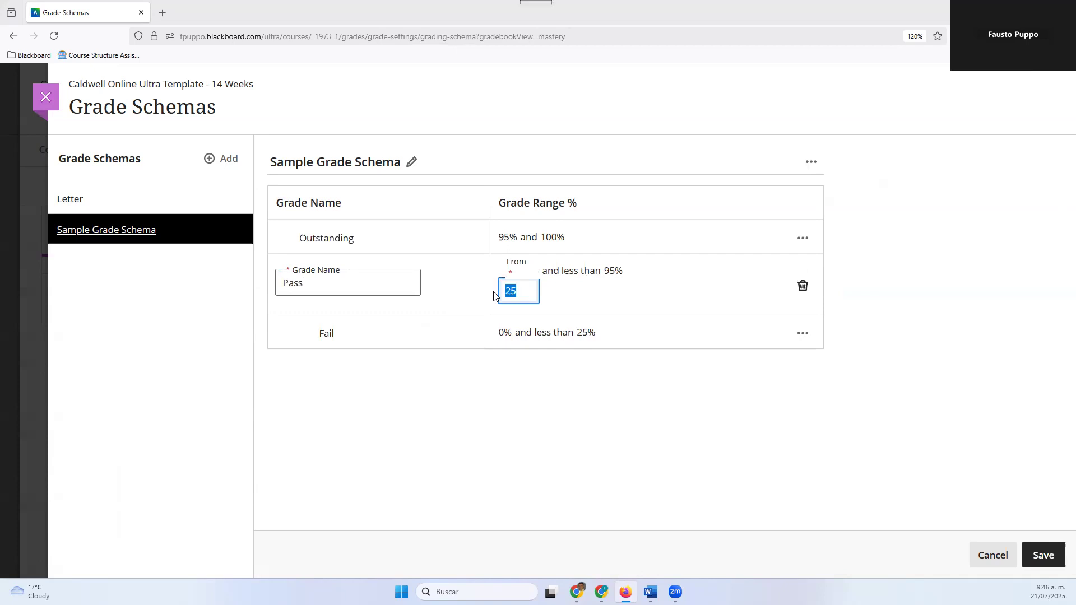
text(80)
click(682, 470)
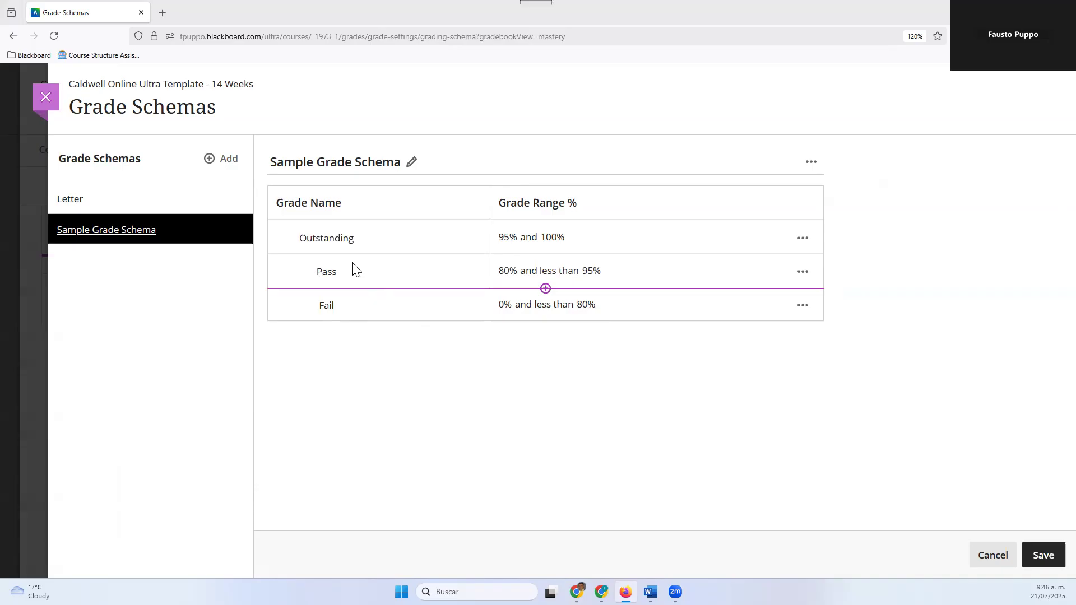
click(1037, 560)
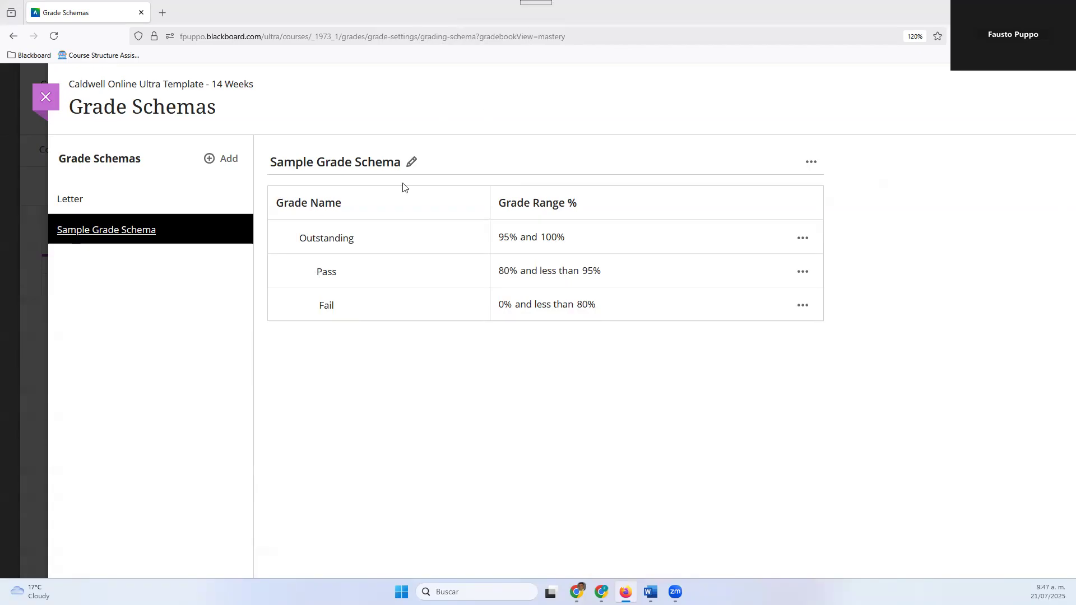
click(49, 102)
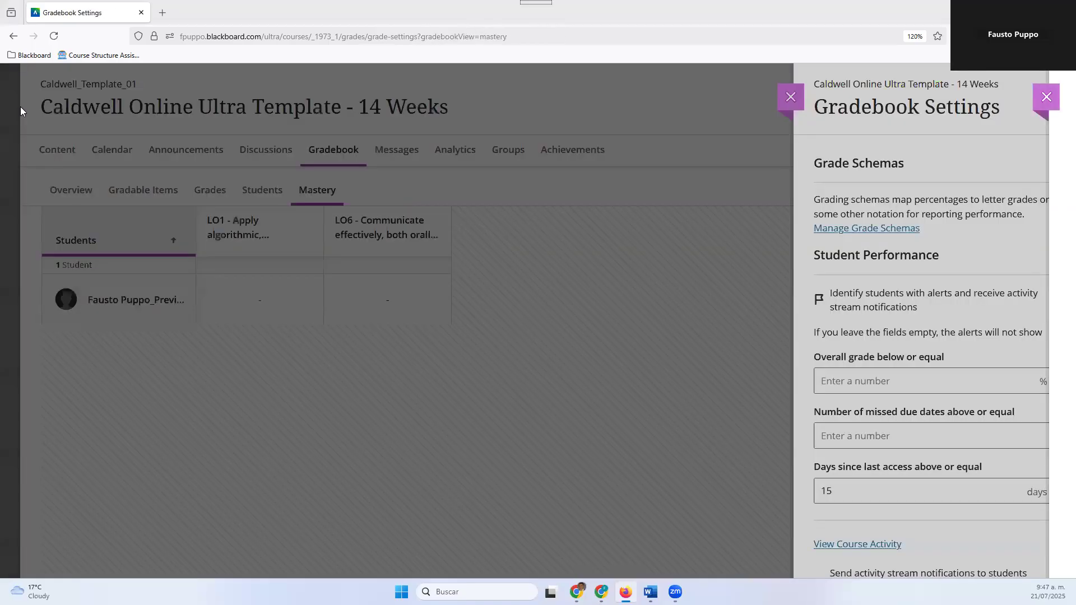
Set the student performance alerts to an overall grade of 79% or below, 3 missed due dates and 7 days since last access
scroll(891, 233, down, 3)
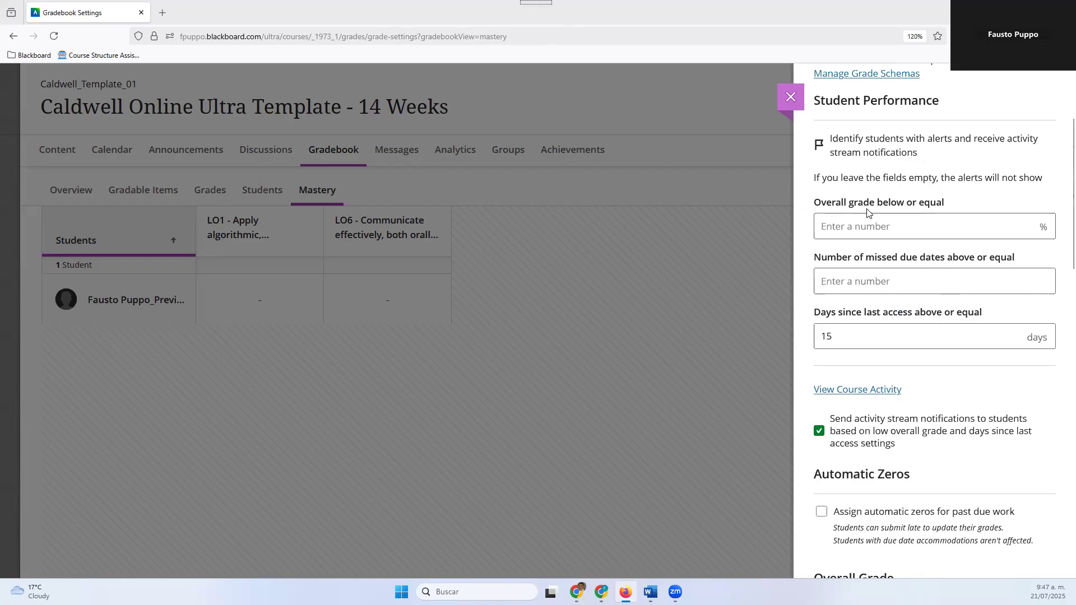
click(931, 226)
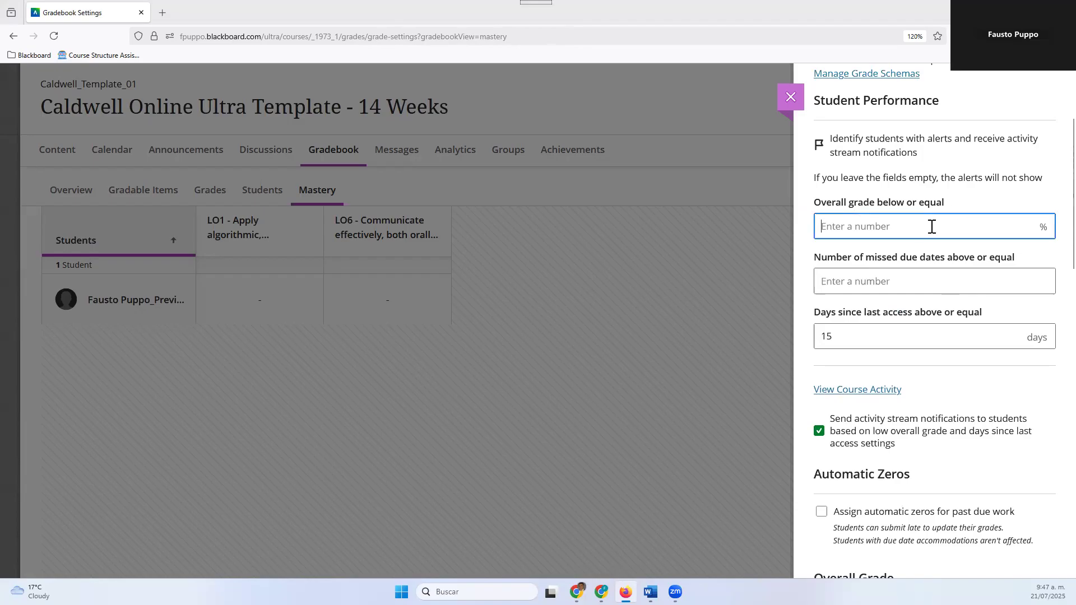
scroll(931, 227, up, 3)
scroll(919, 212, down, 5)
scroll(896, 180, up, 2)
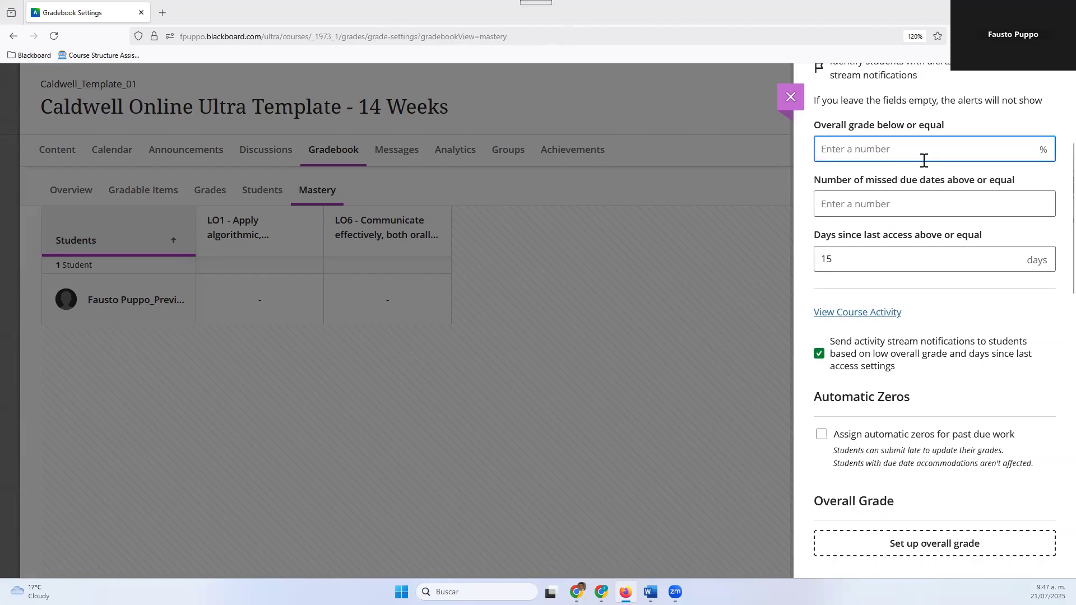
text(79)
click(932, 203)
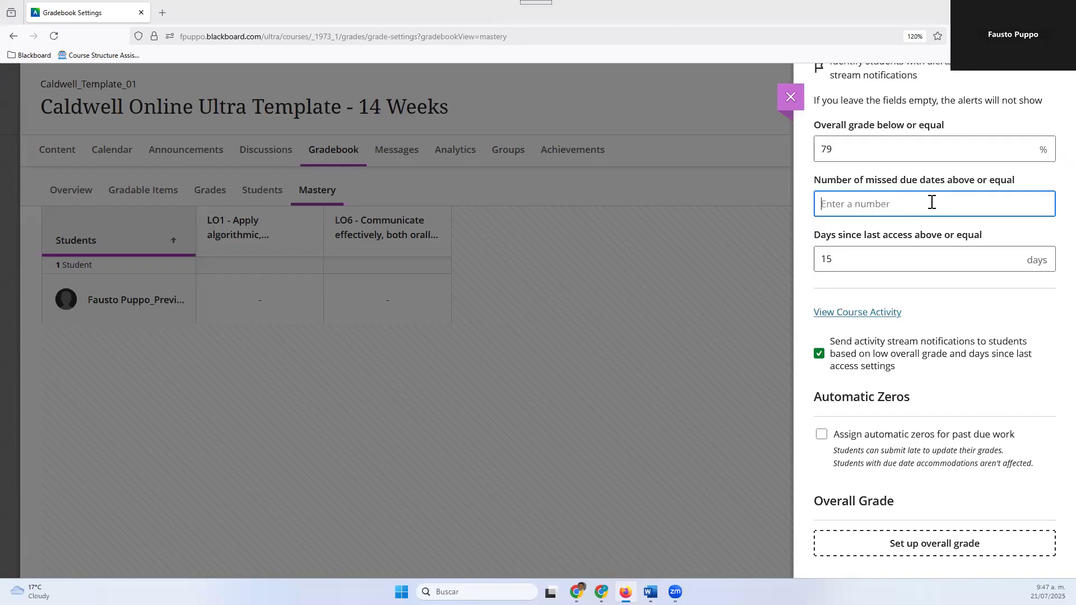
text(3)
key(Tab)
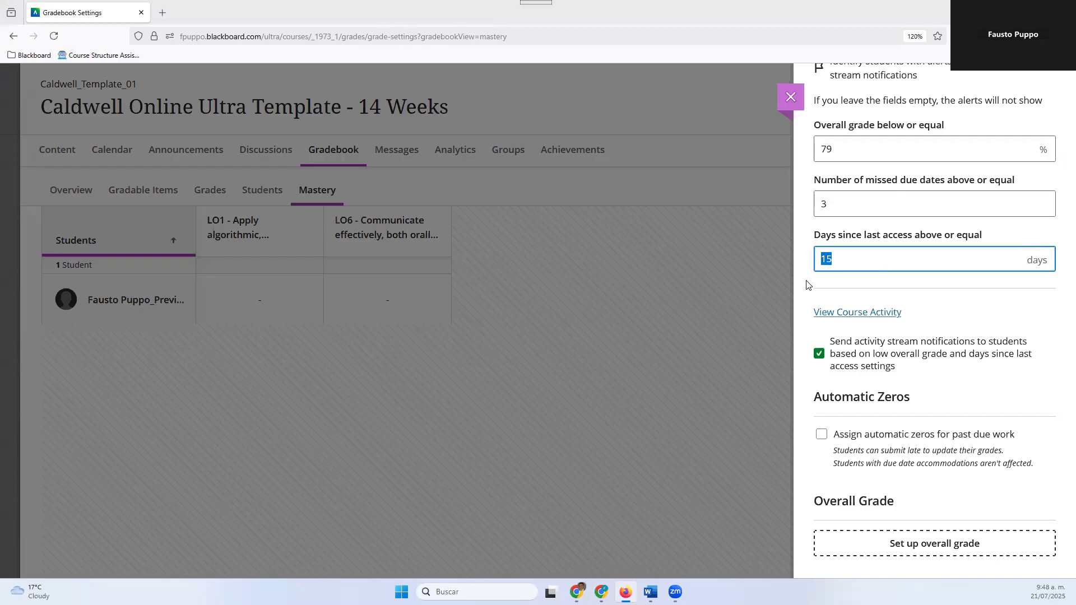
text(7)
click(809, 230)
View the course activity report with the preview student's grades and activity details, and return to the gradebook settings
scroll(832, 307, down, 2)
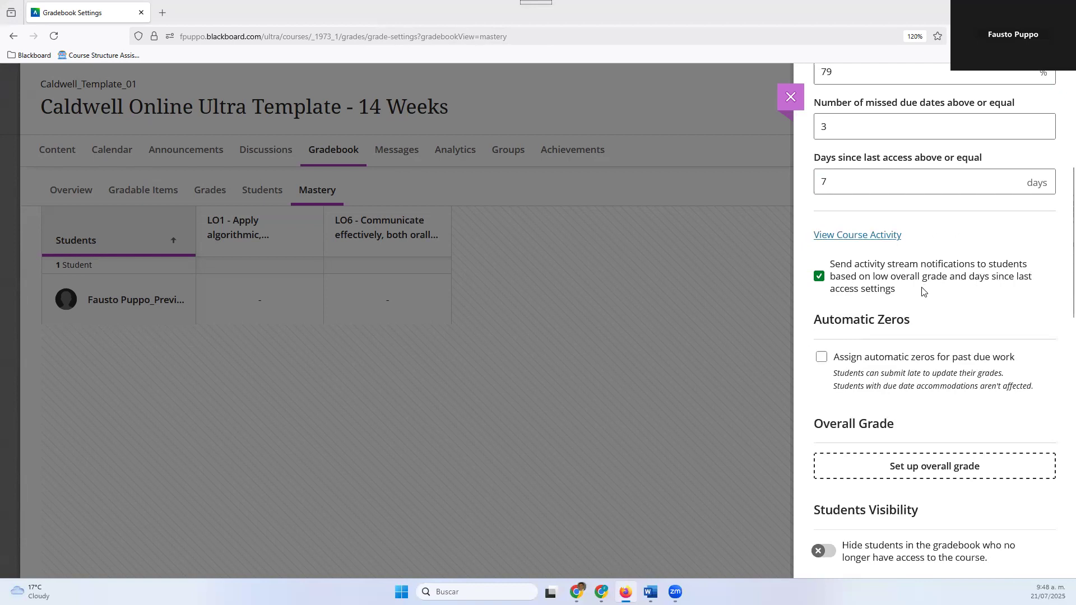
scroll(925, 266, up, 1)
scroll(925, 265, up, 3)
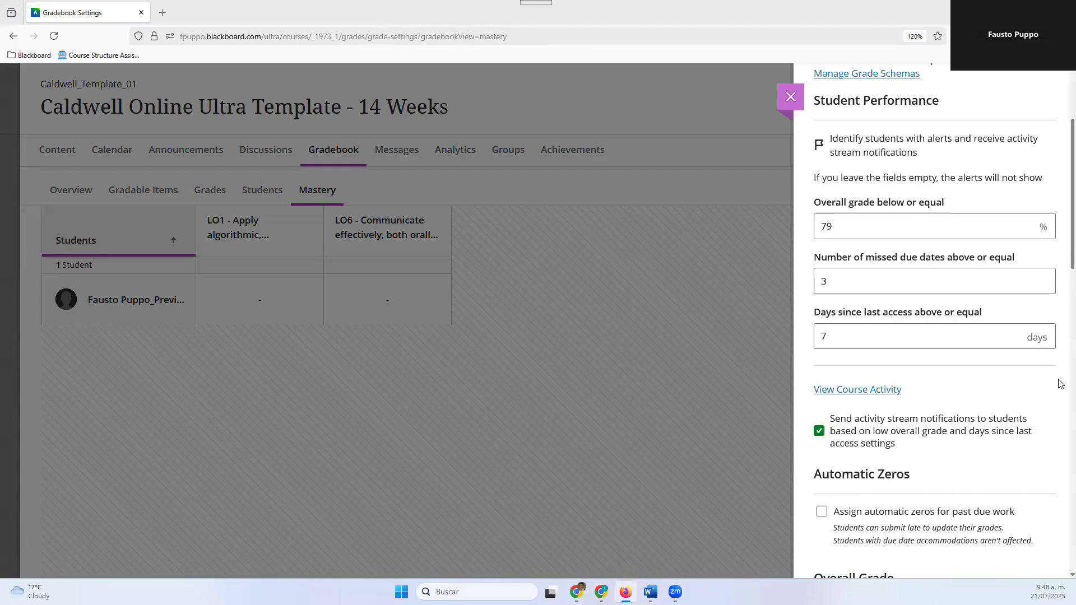
scroll(1041, 395, up, 2)
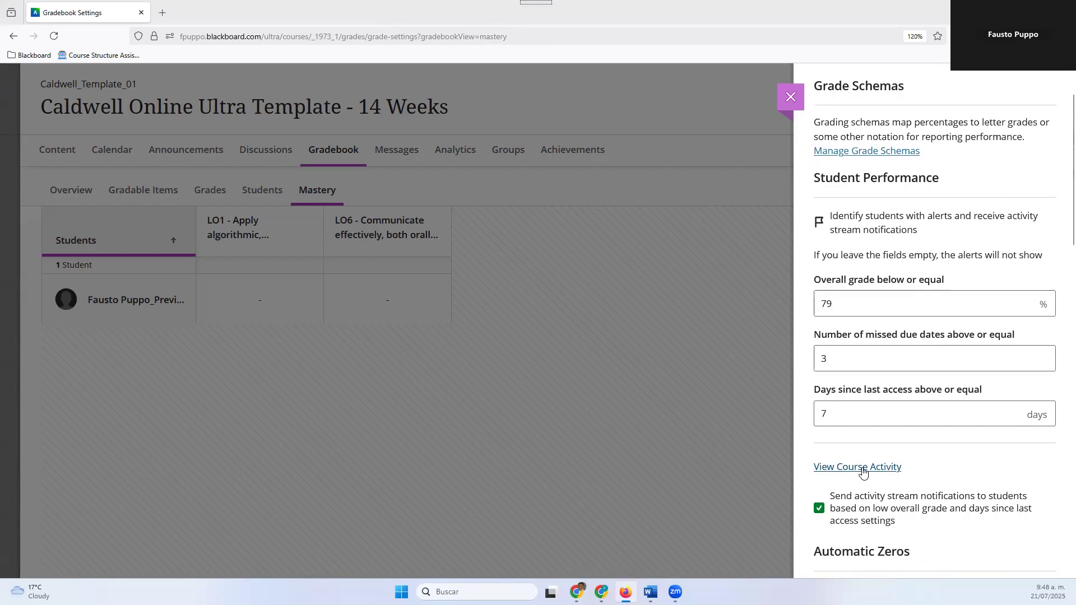
click(861, 473)
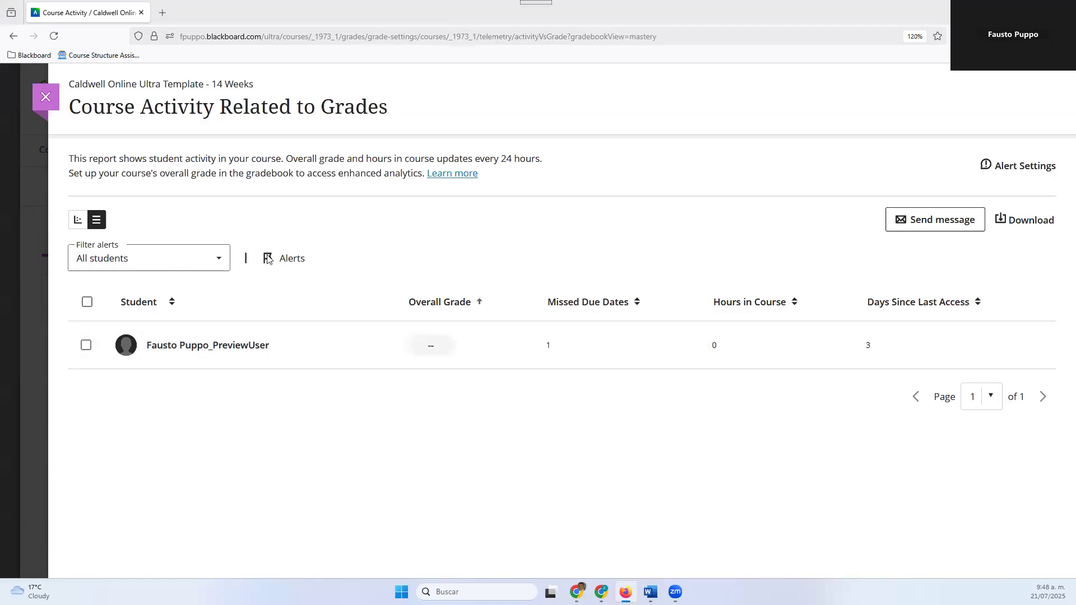
click(190, 347)
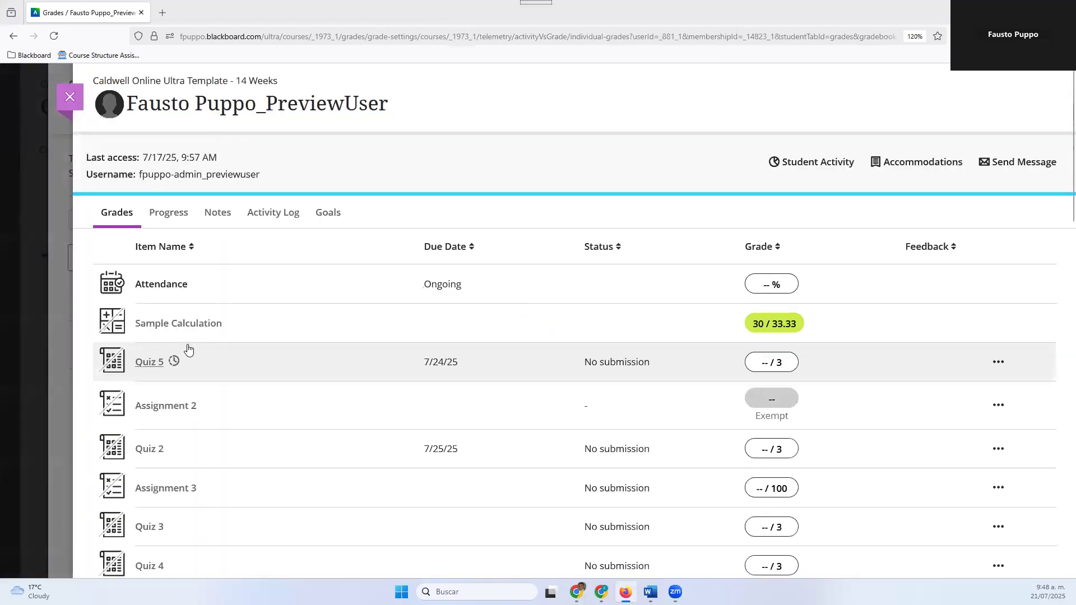
click(820, 163)
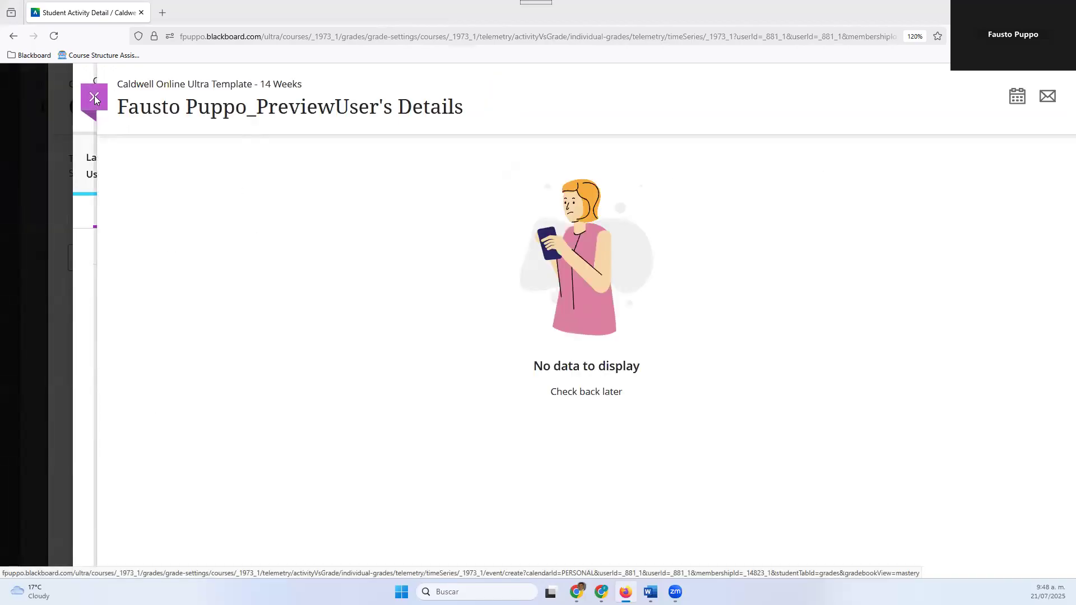
click(94, 98)
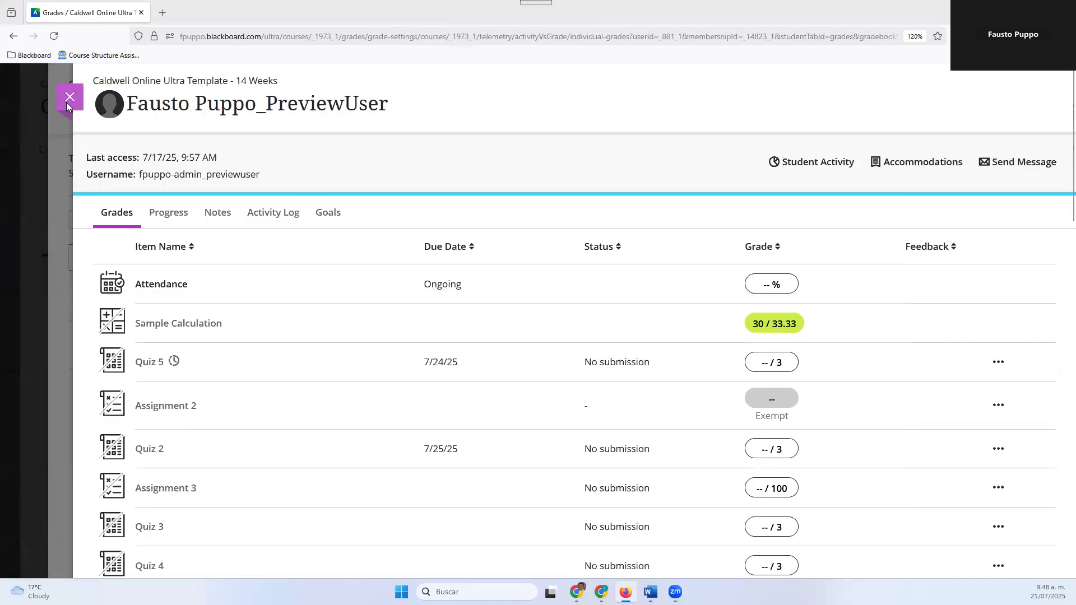
click(67, 104)
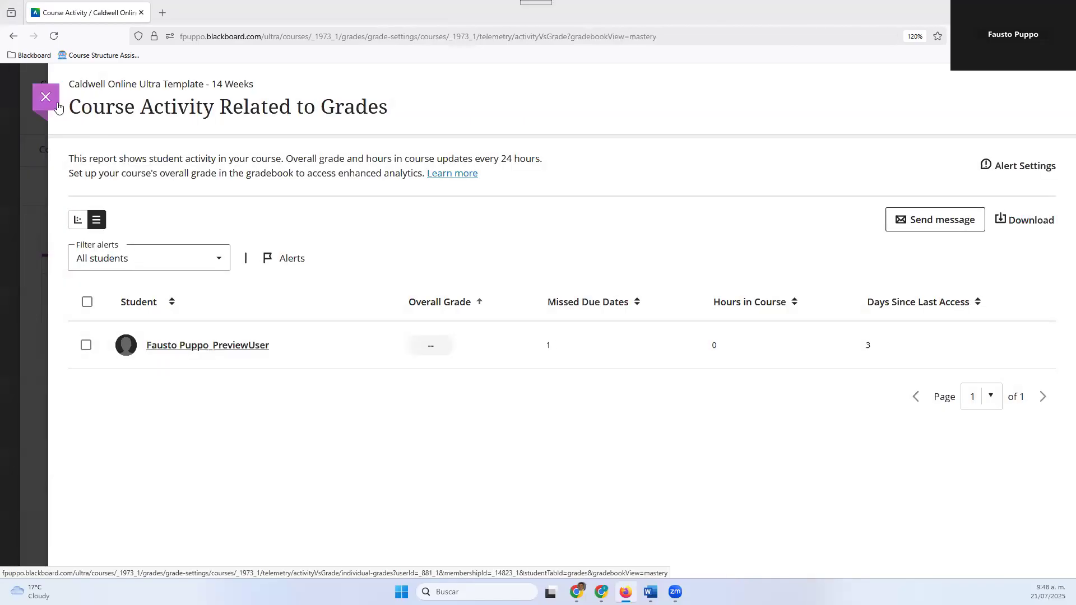
click(58, 106)
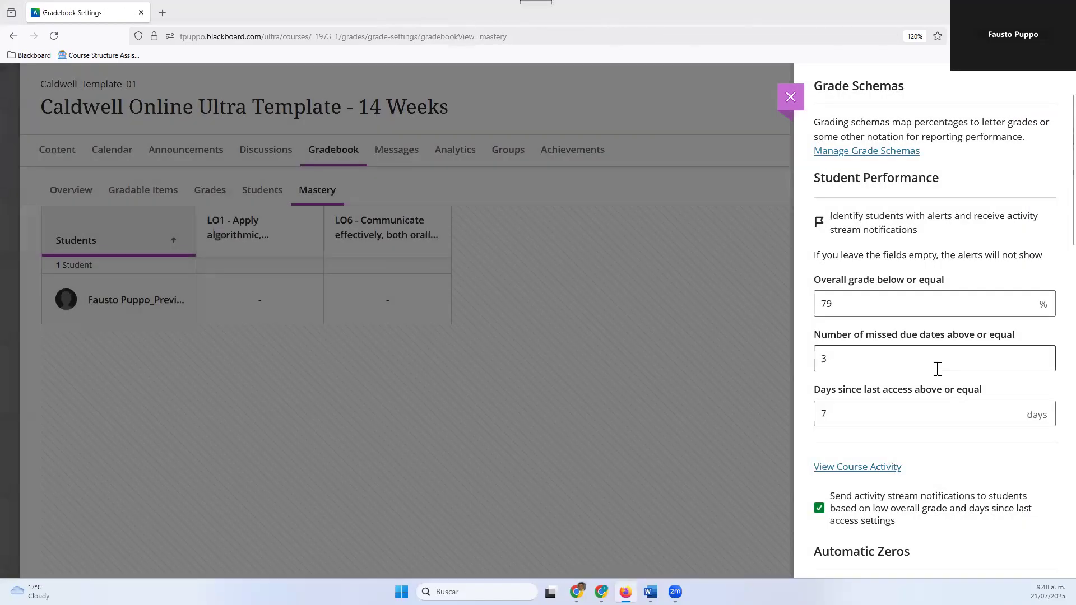
Select the option to assign automatic zeros for past due work
scroll(936, 369, down, 5)
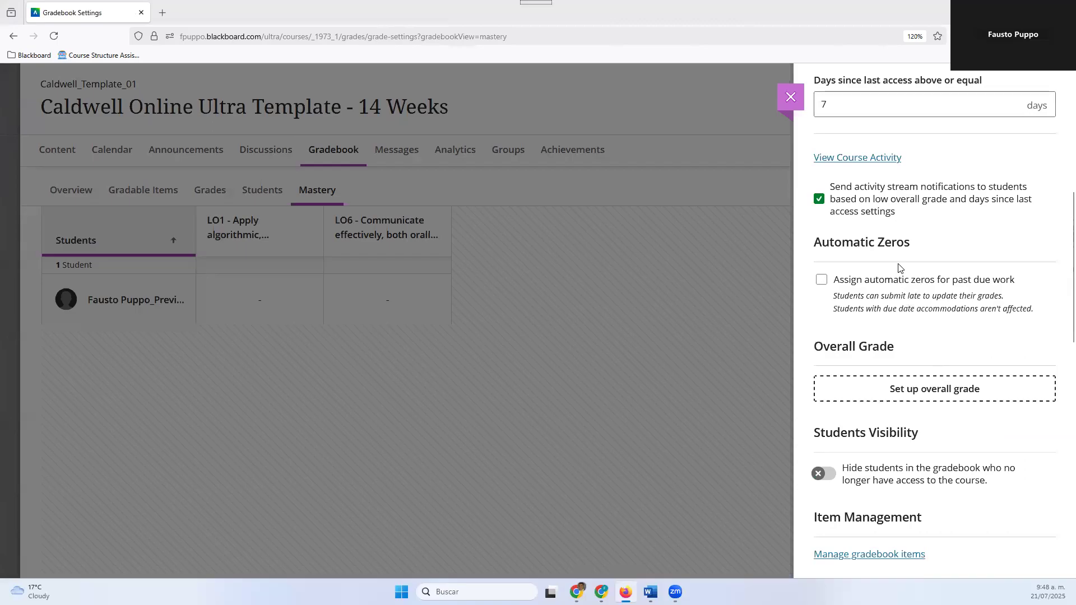
click(821, 280)
click(640, 245)
Open gradebook item management and examine the items' categories, due dates, and student and instructor visibility
scroll(893, 339, down, 4)
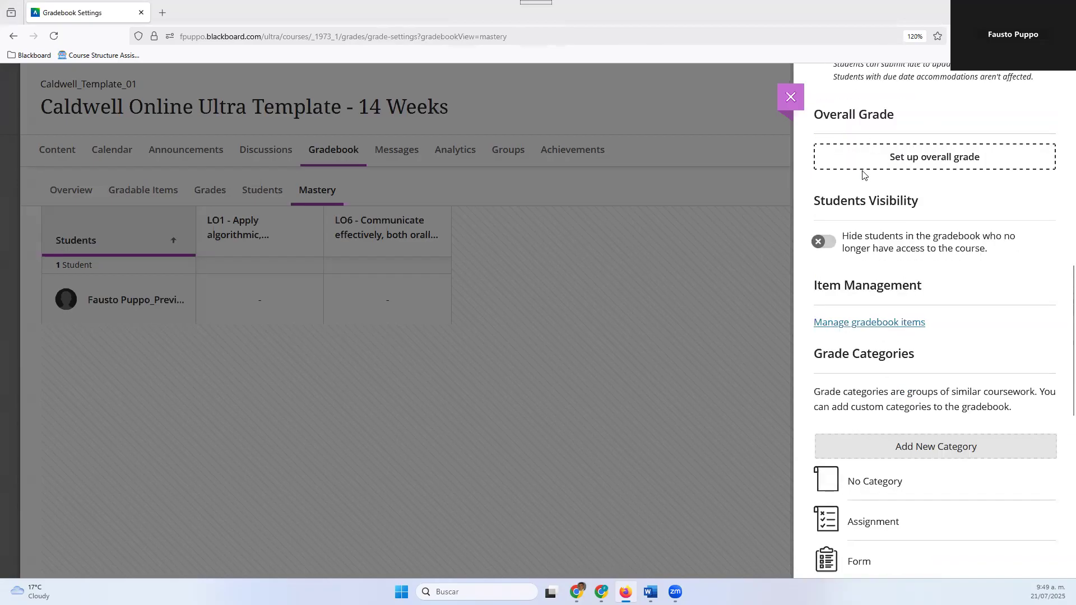
scroll(863, 176, down, 1)
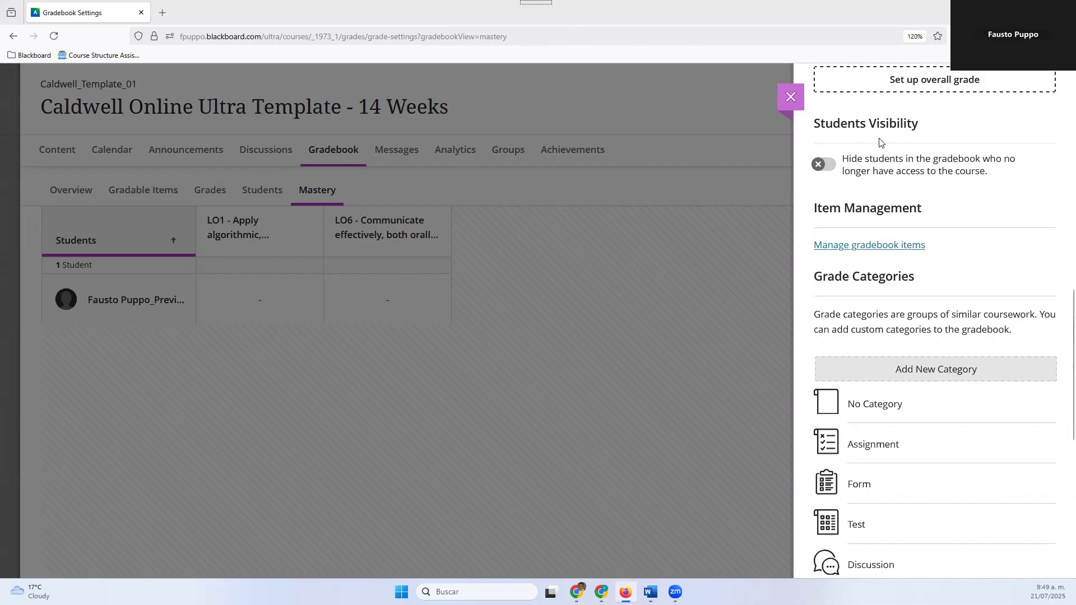
scroll(905, 263, down, 2)
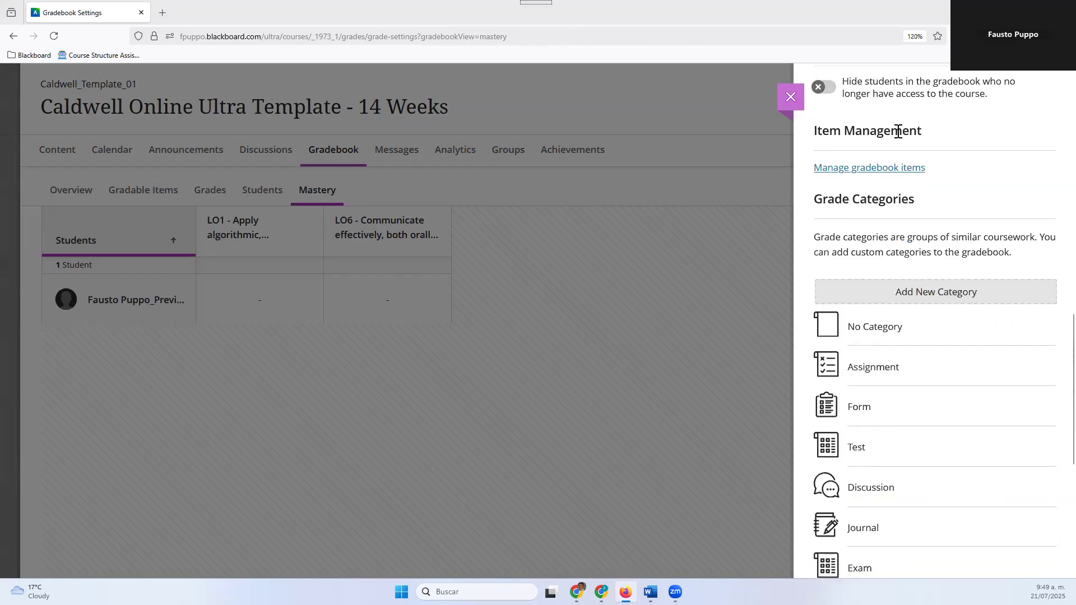
click(893, 170)
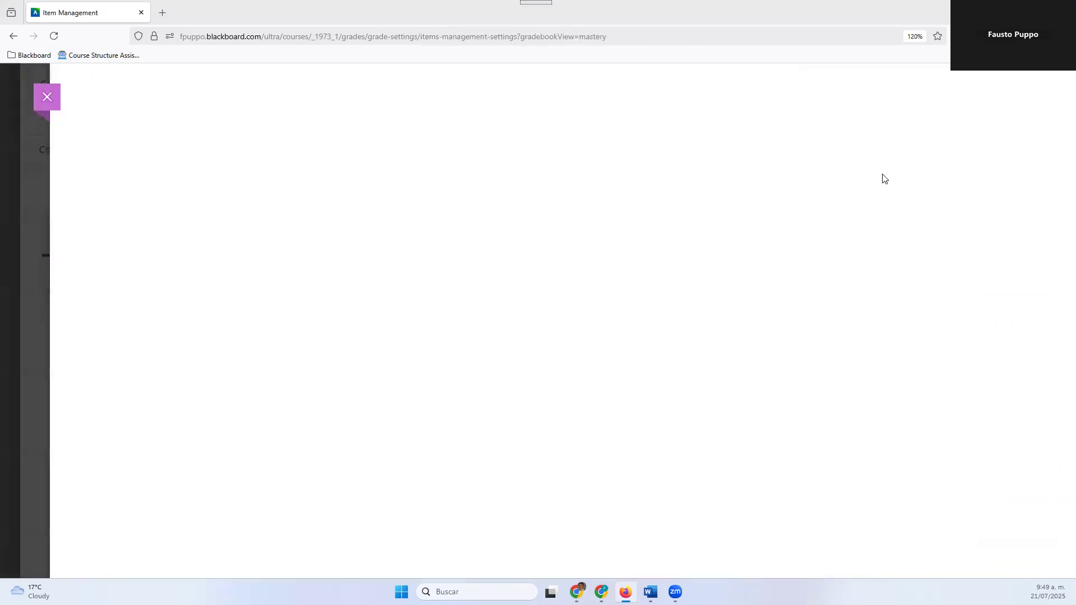
scroll(674, 326, down, 3)
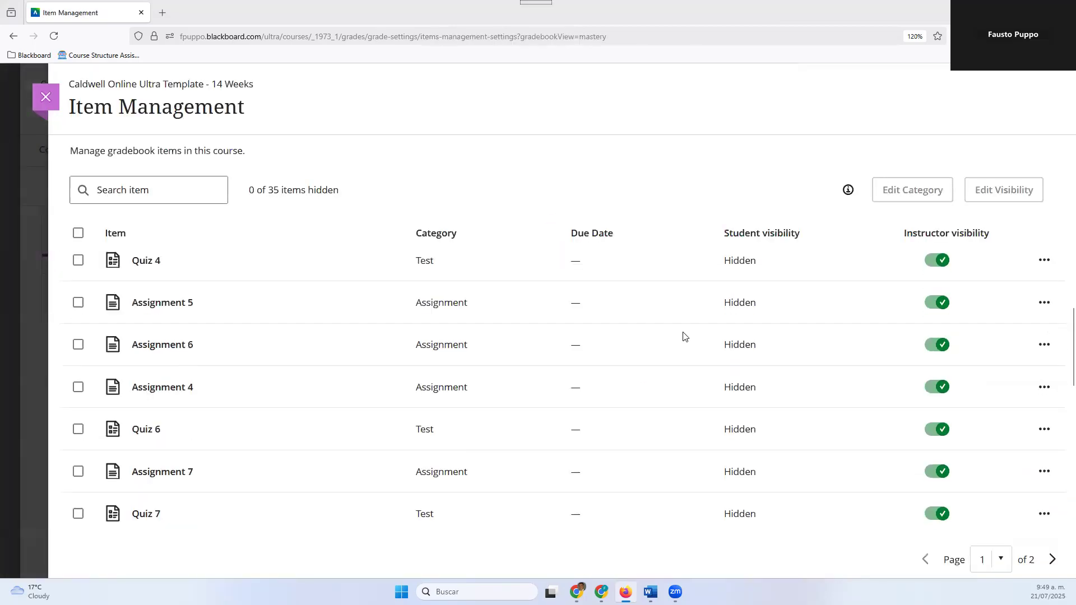
scroll(682, 337, up, 6)
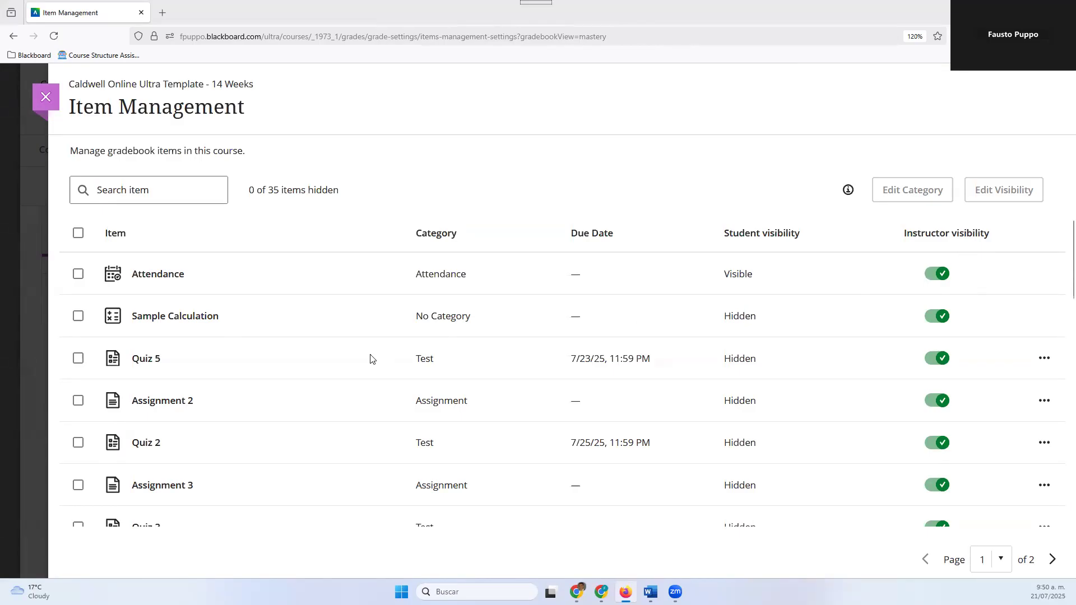
scroll(447, 405, down, 6)
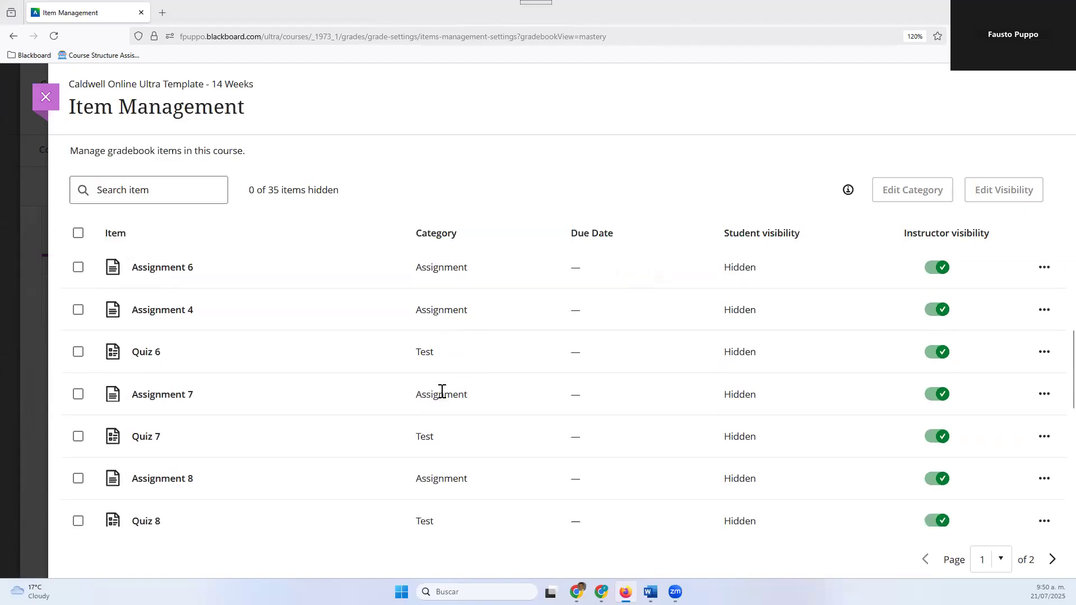
scroll(442, 391, down, 5)
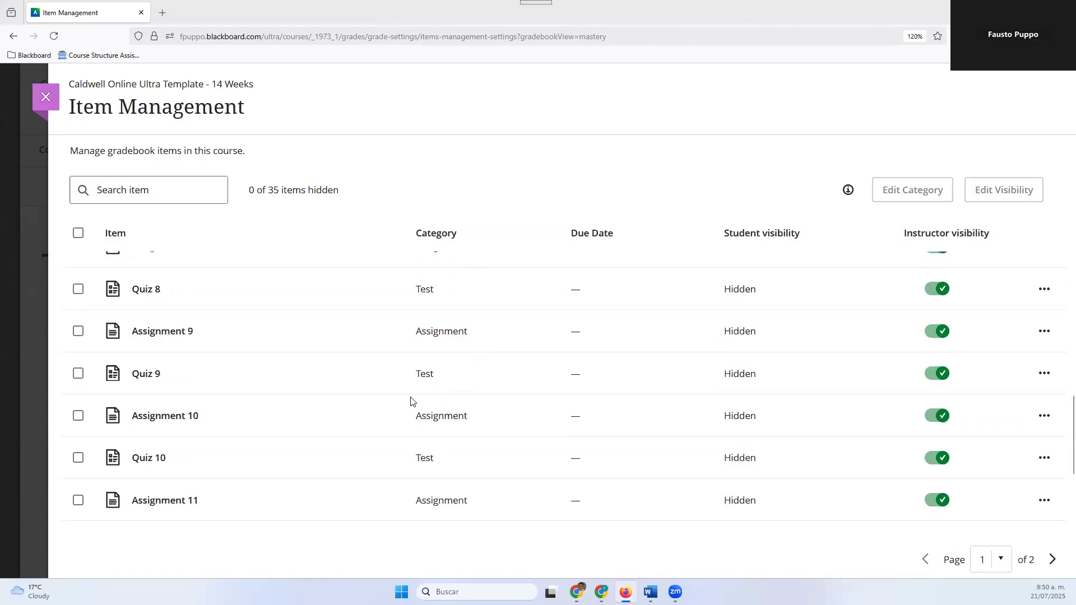
scroll(941, 414, up, 11)
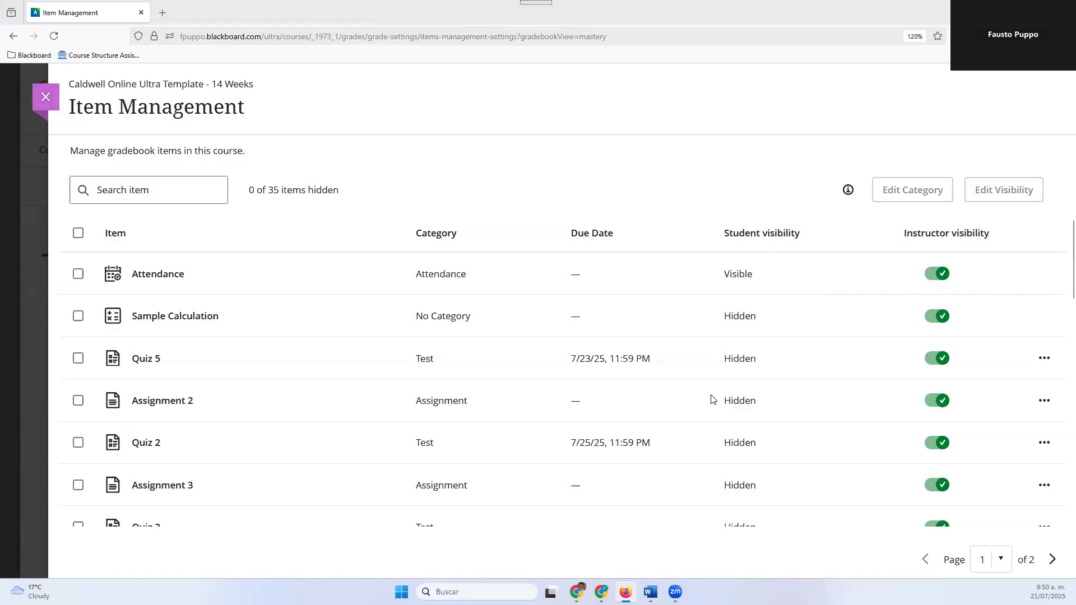
scroll(735, 379, down, 2)
scroll(736, 379, down, 2)
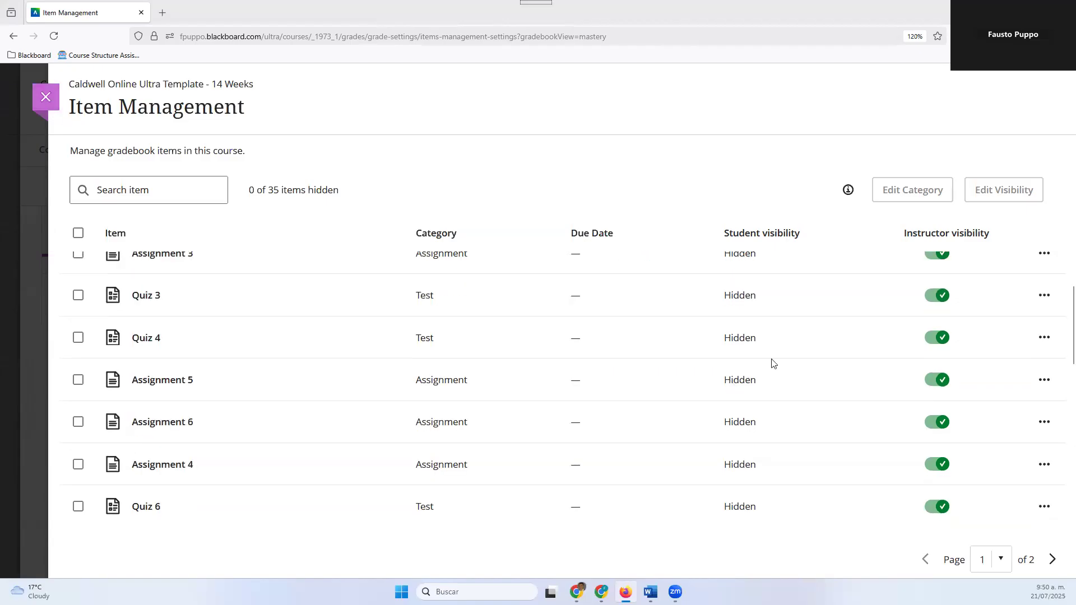
scroll(745, 182, up, 3)
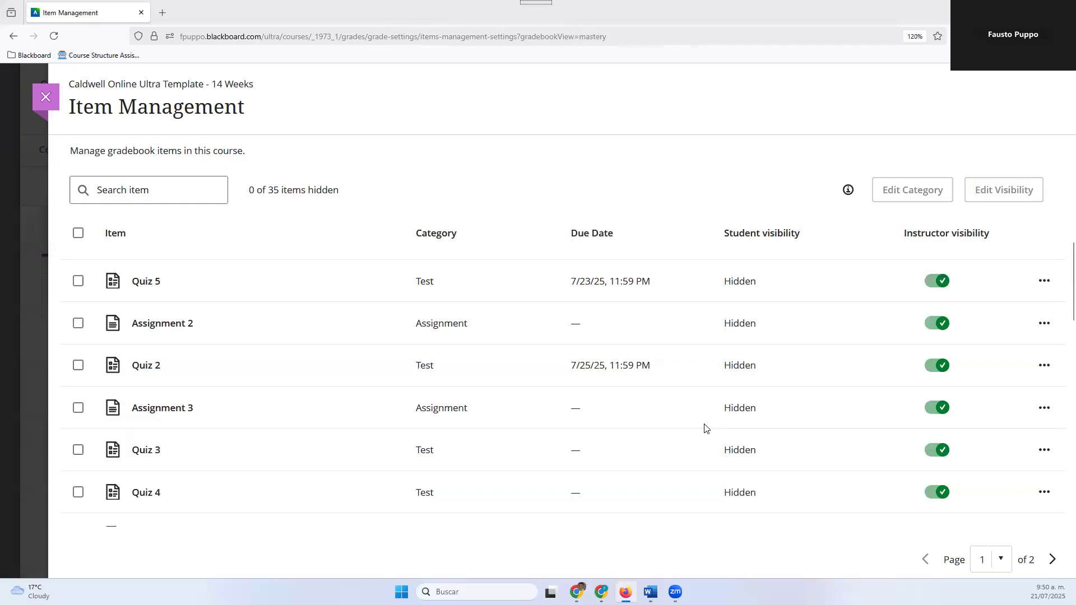
Leave item management and examine the grade categories and course rubrics in the gradebook settings
scroll(512, 312, up, 2)
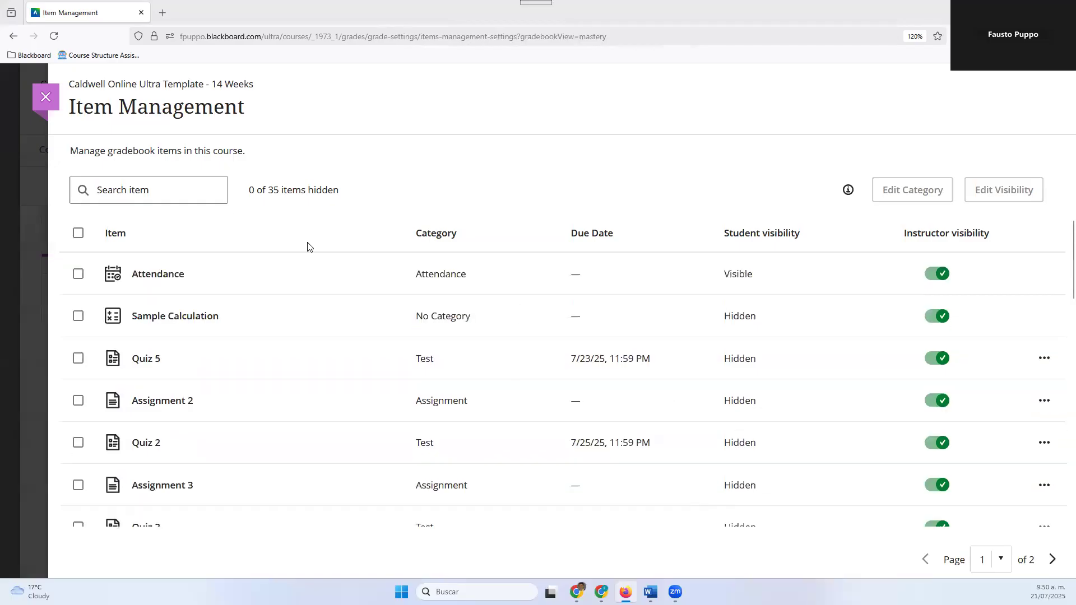
click(46, 96)
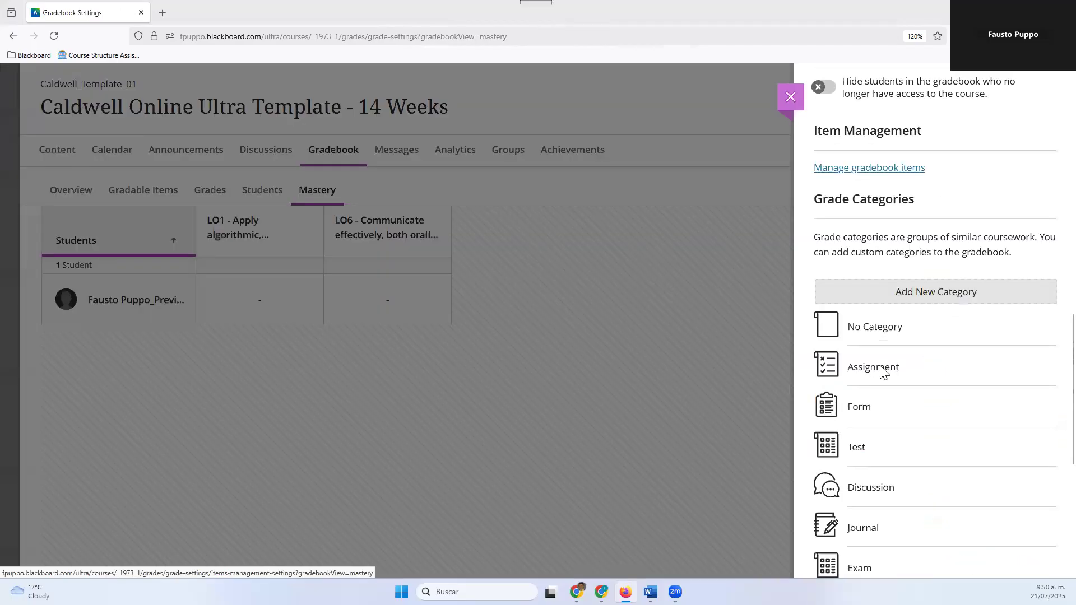
scroll(884, 367, down, 5)
scroll(889, 312, up, 5)
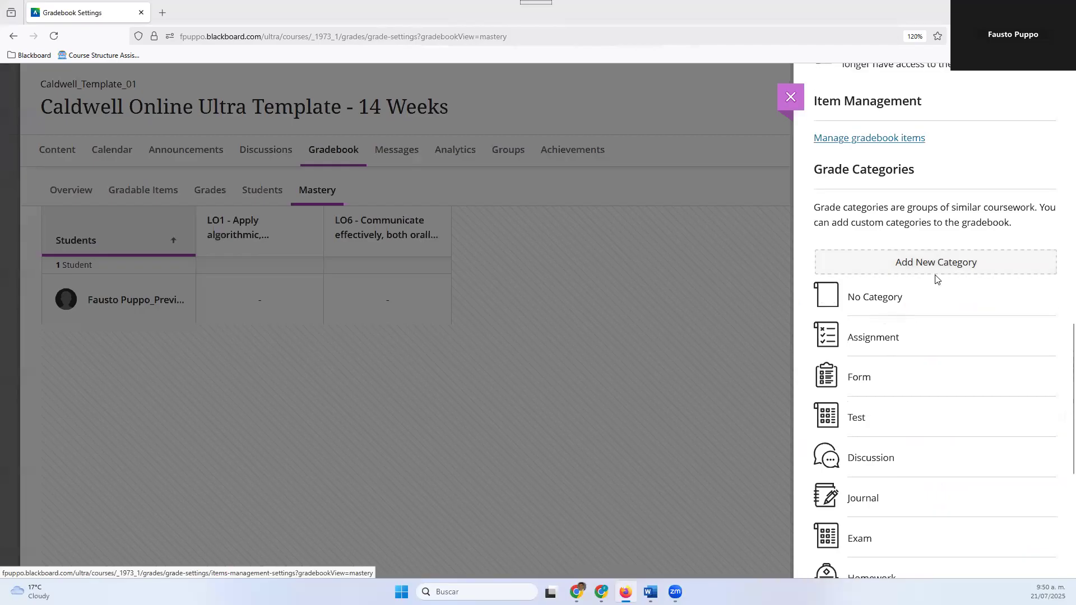
scroll(936, 278, down, 3)
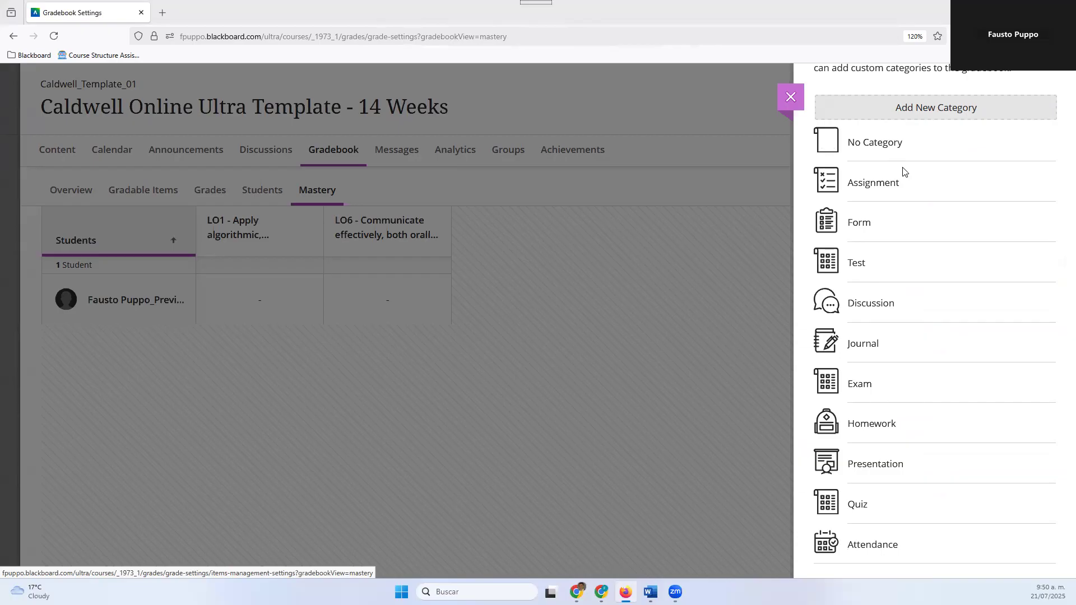
scroll(916, 220, down, 3)
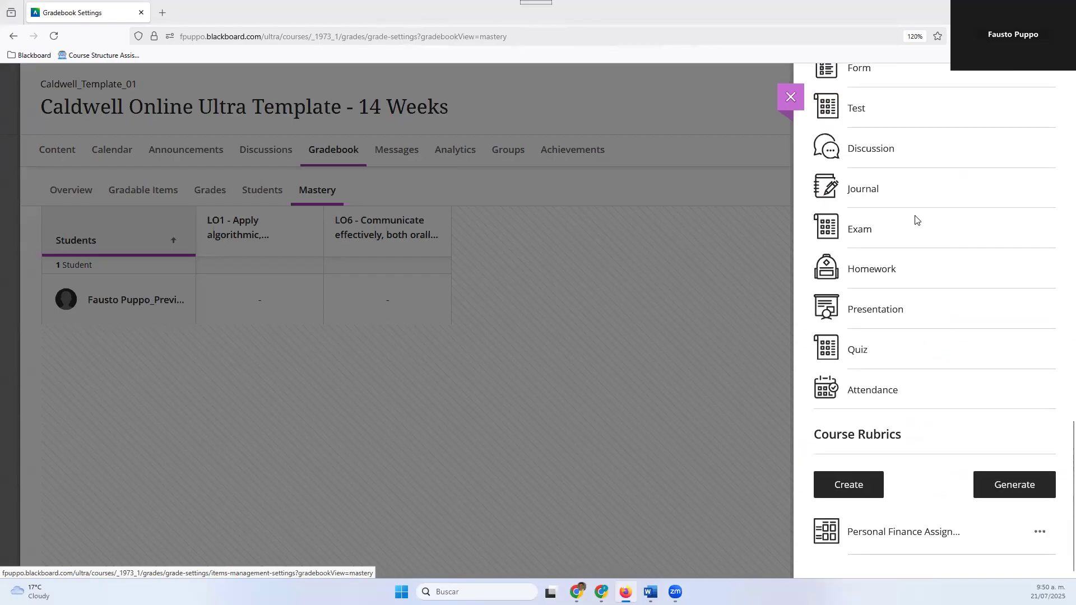
scroll(916, 220, up, 7)
scroll(913, 233, down, 5)
scroll(945, 216, up, 1)
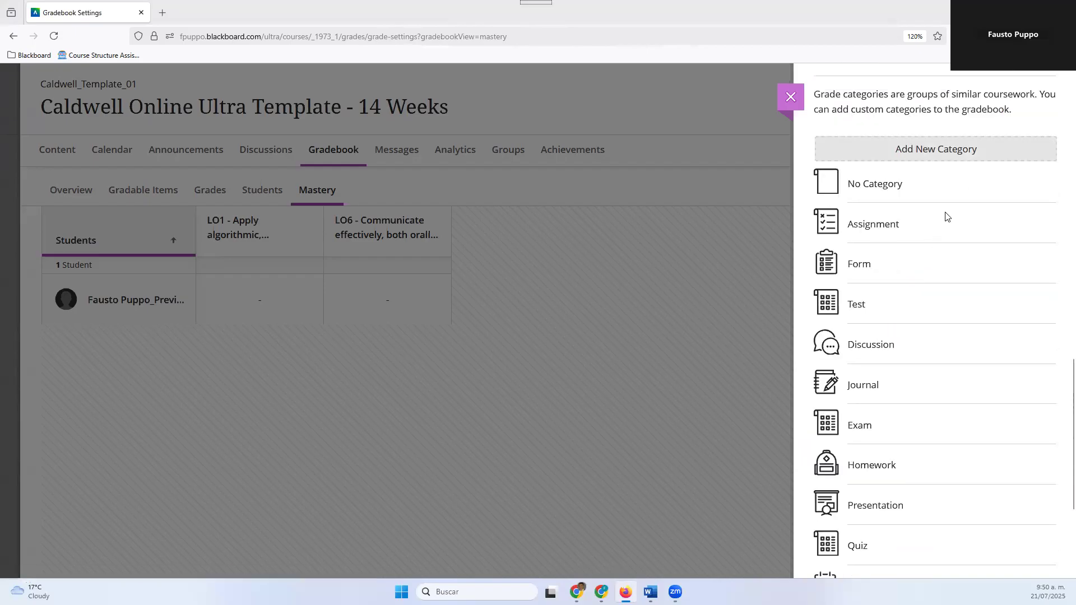
Add a custom grade category named Participation and close the gradebook settings
scroll(945, 216, up, 1)
click(941, 181)
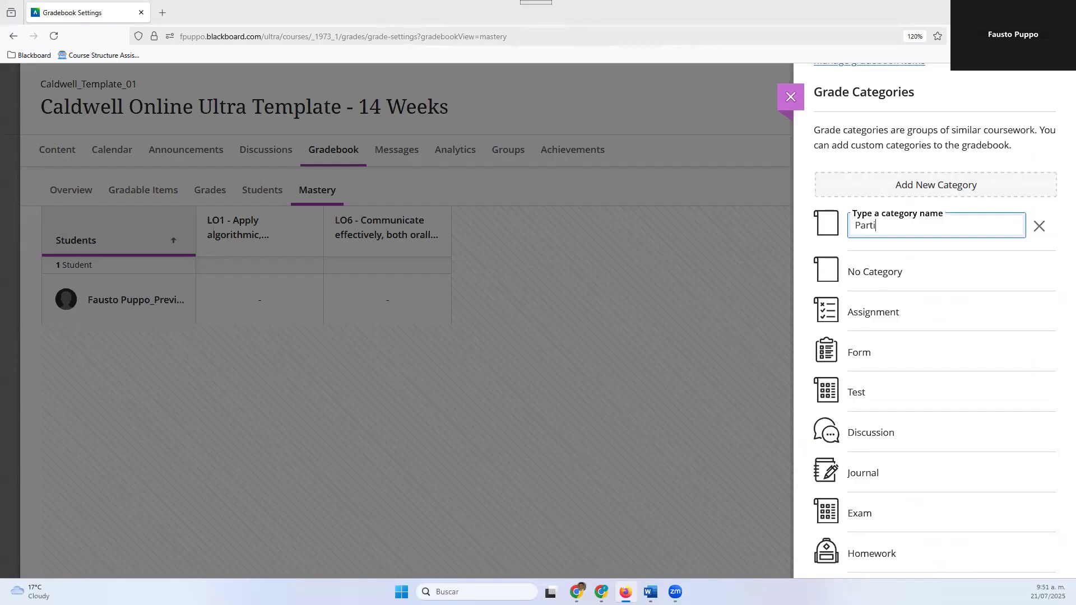
text(Participation)
key(Return)
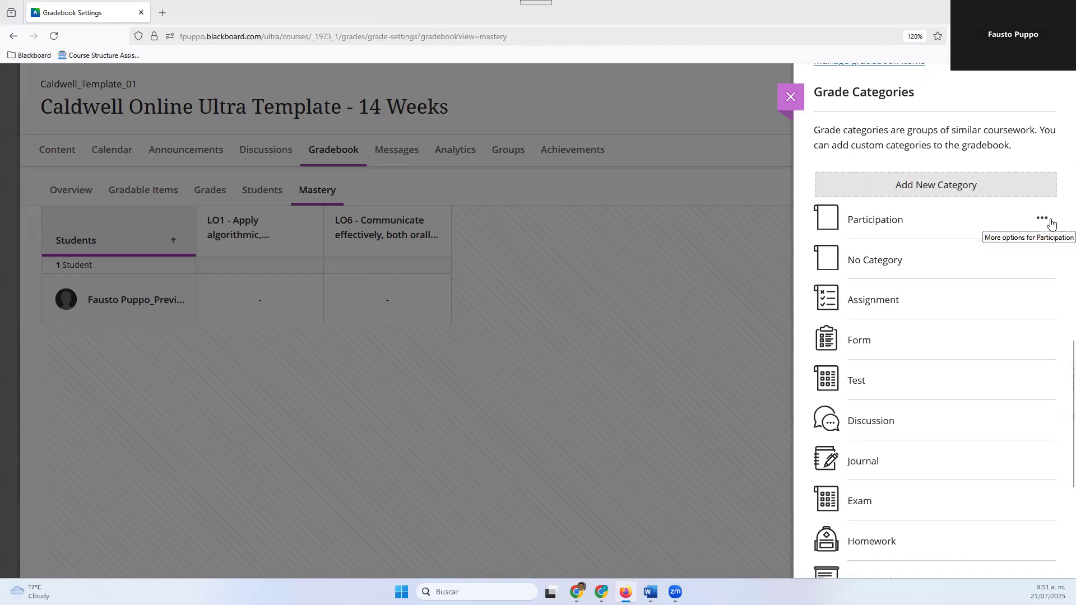
scroll(1051, 223, up, 2)
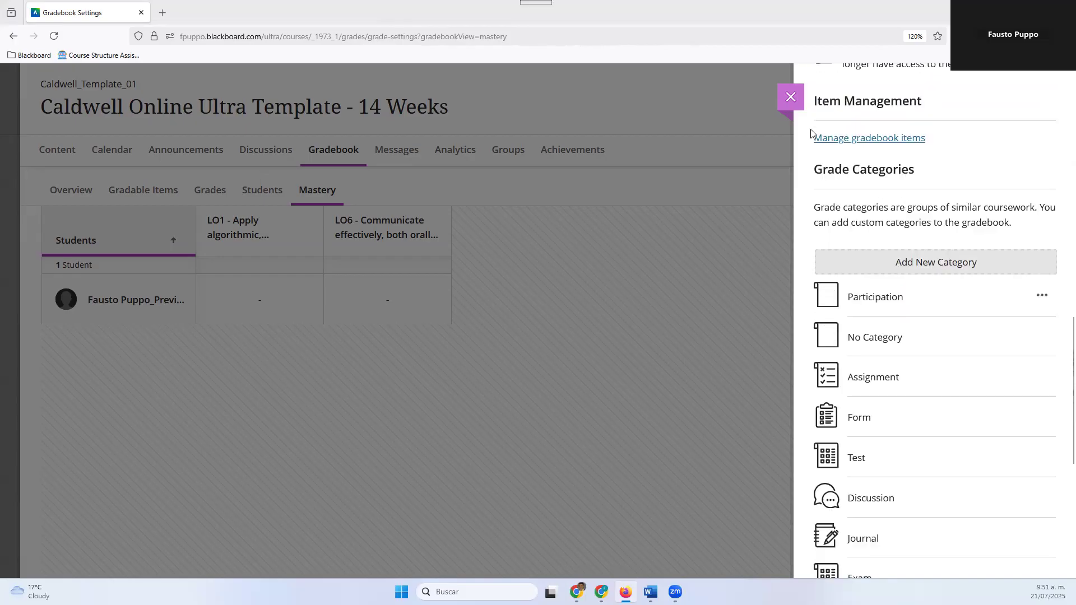
click(790, 98)
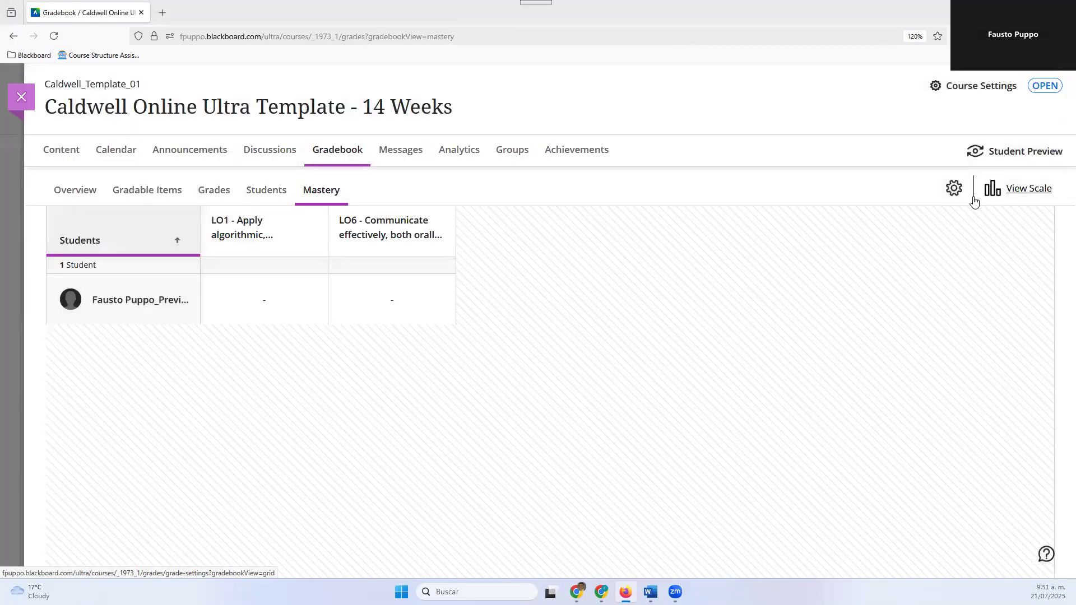
Reopen the gradebook settings and start setting up the overall grade
click(953, 187)
scroll(928, 351, down, 5)
scroll(928, 351, down, 5)
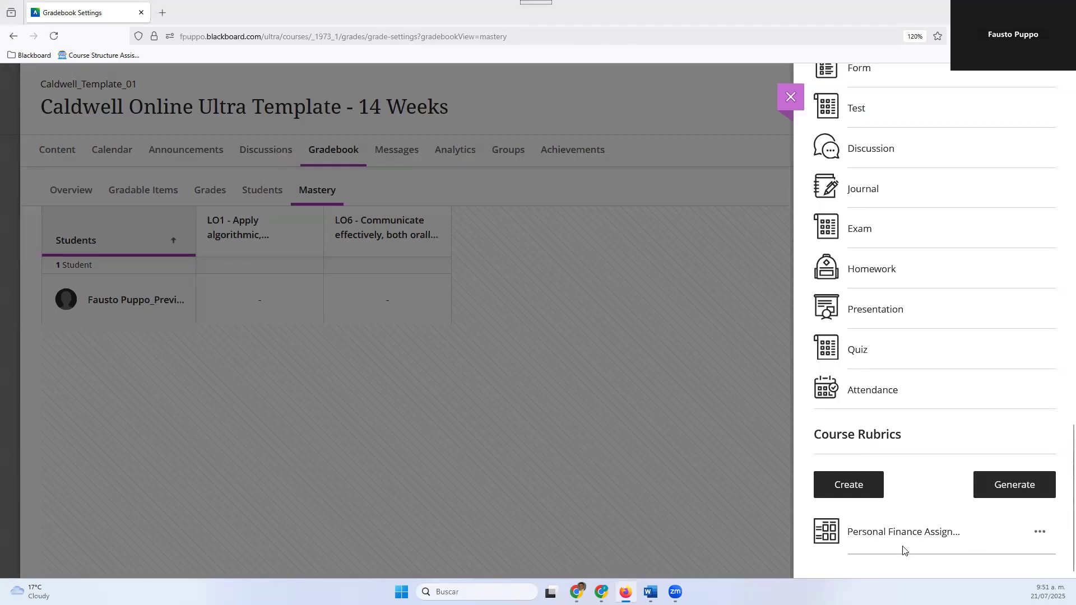
scroll(1045, 414, up, 15)
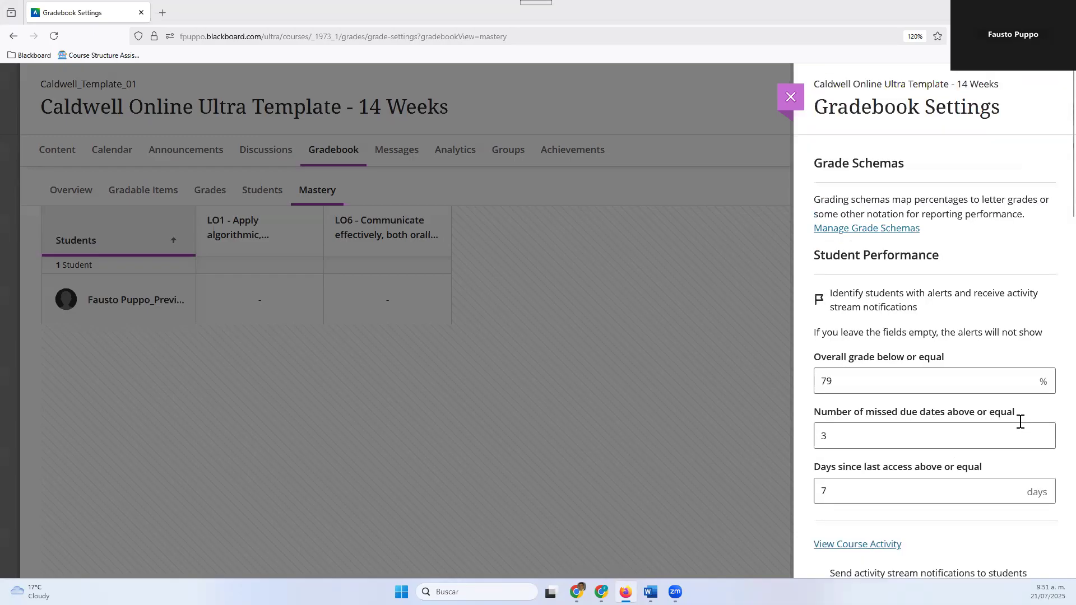
scroll(964, 443, down, 10)
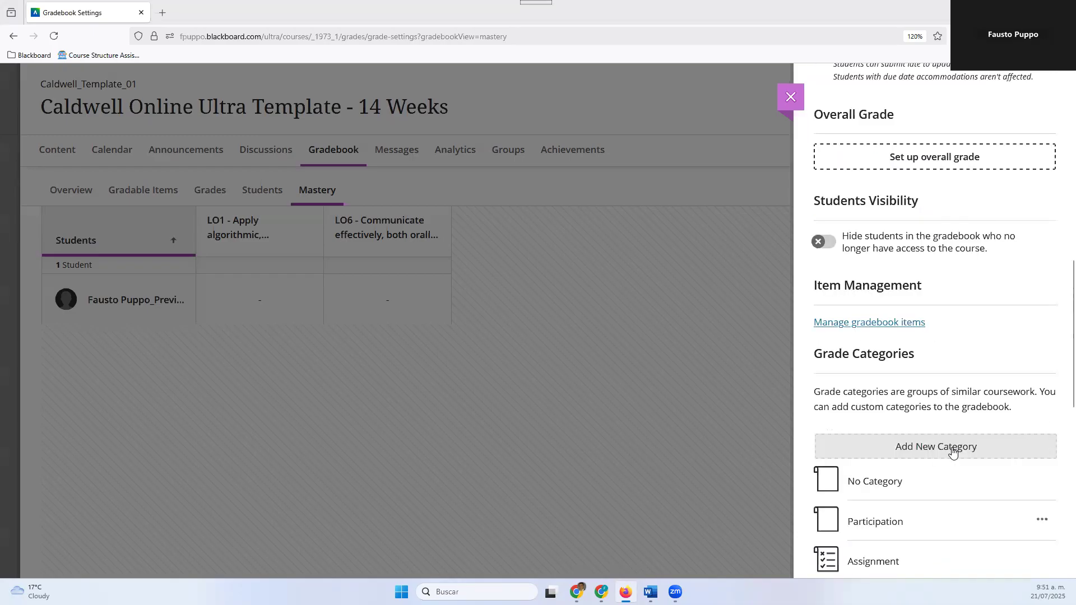
scroll(897, 319, up, 3)
click(895, 317)
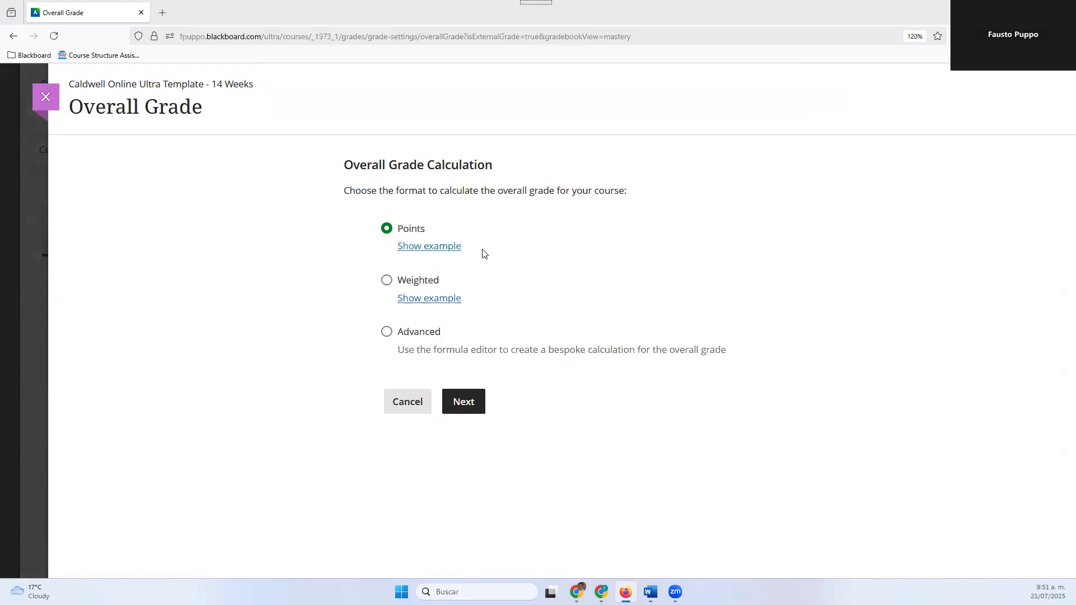
View the examples for the Points and Weighted overall grade calculation formats
click(450, 251)
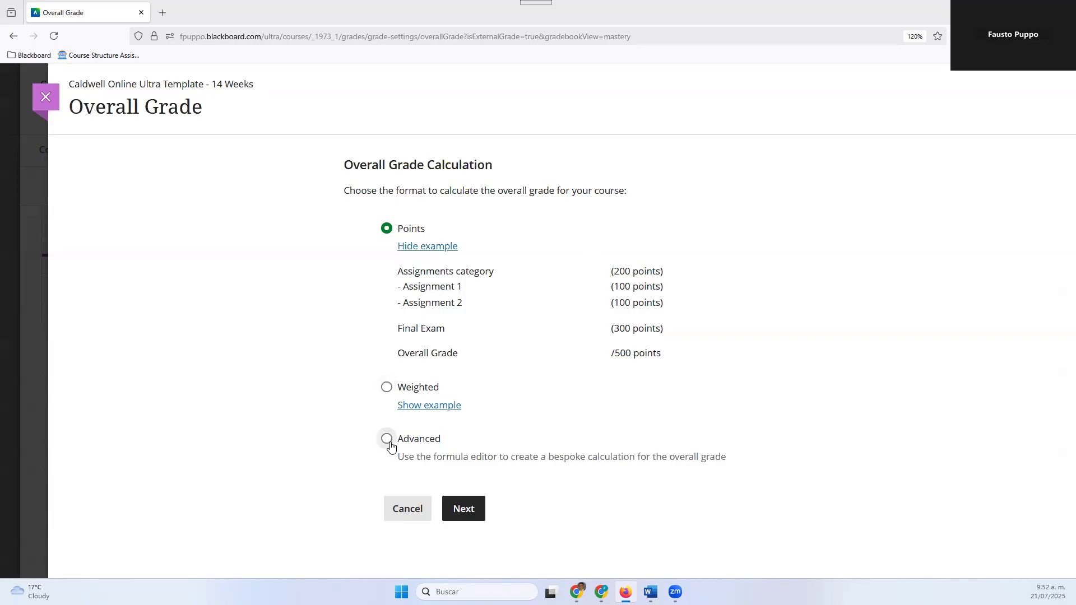
click(387, 389)
click(412, 247)
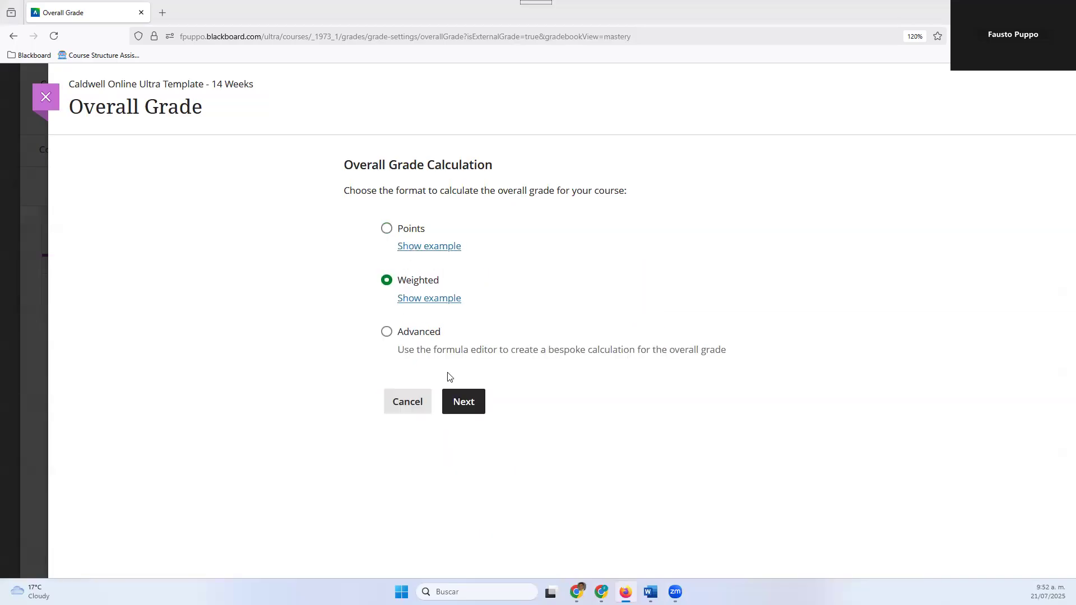
click(440, 303)
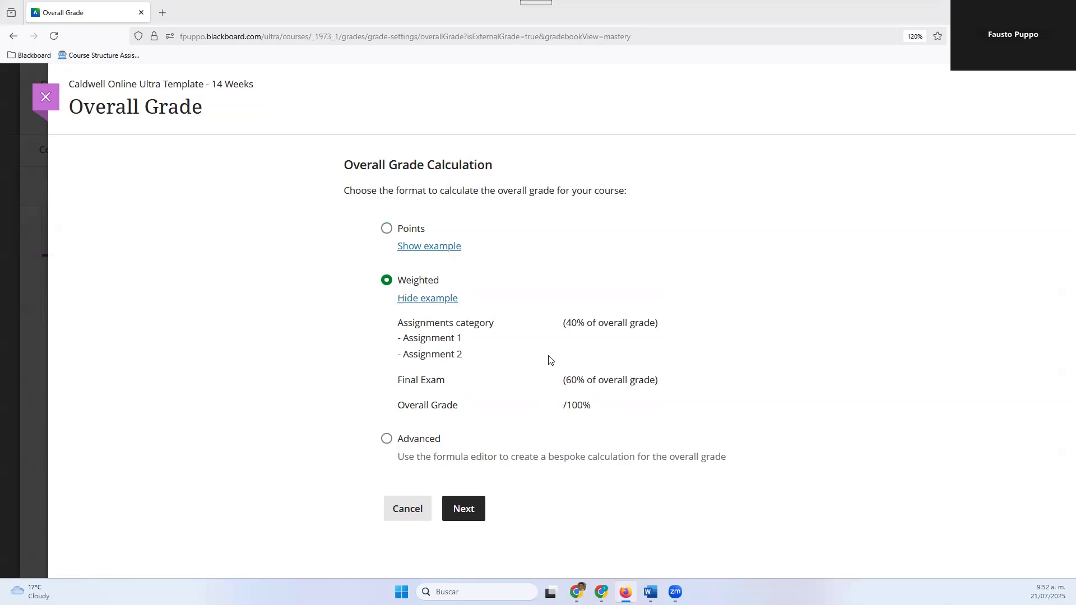
Continue the overall grade setup with the Advanced format and examine the formula editor's functions, variables and operators
click(386, 439)
click(464, 509)
scroll(257, 440, down, 5)
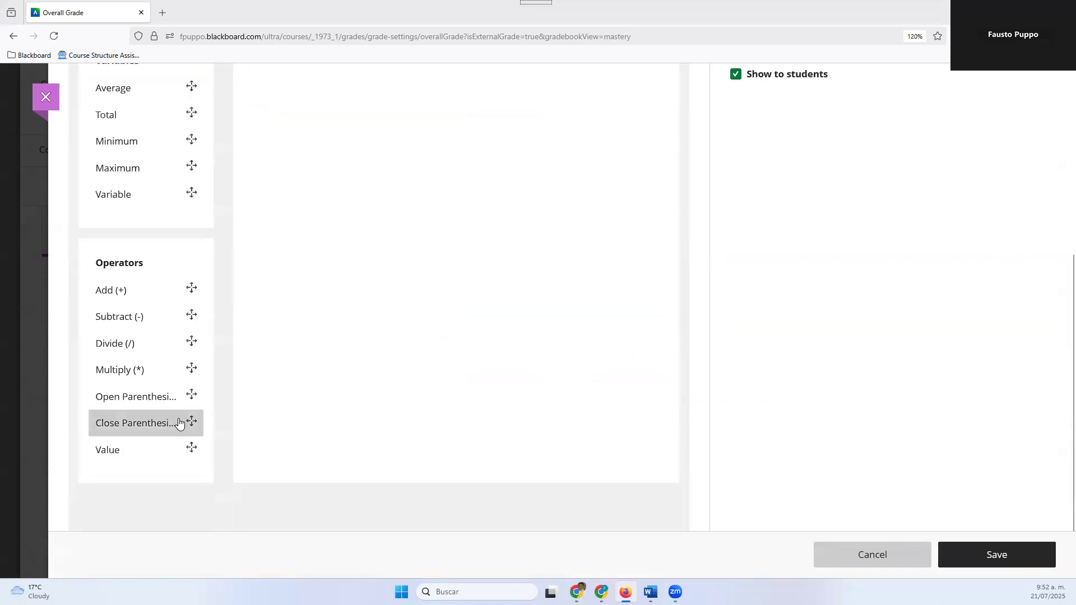
scroll(178, 423, up, 5)
scroll(177, 423, down, 6)
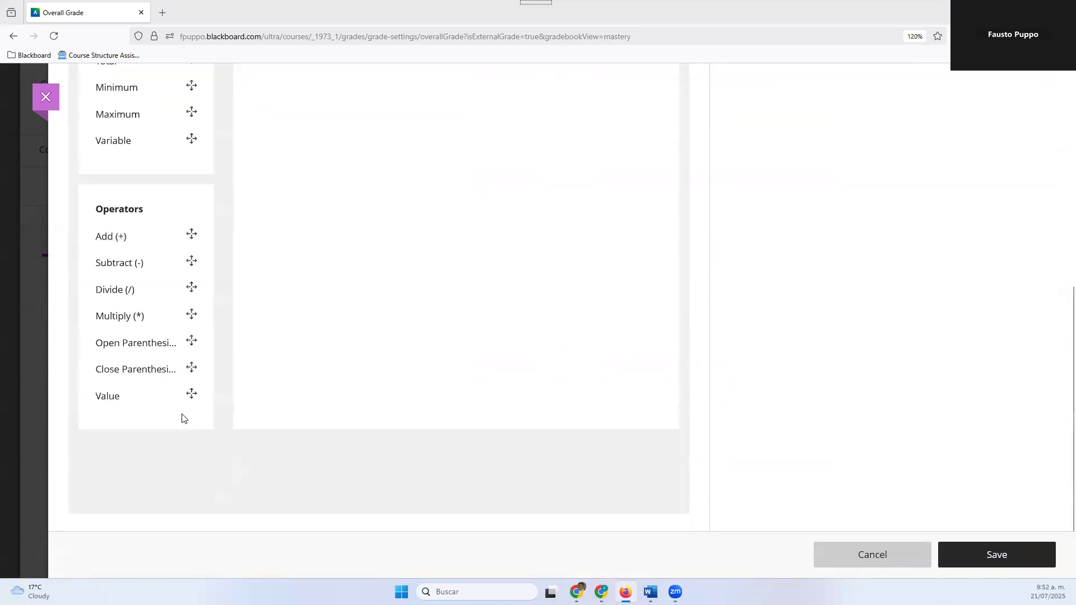
scroll(185, 401, up, 5)
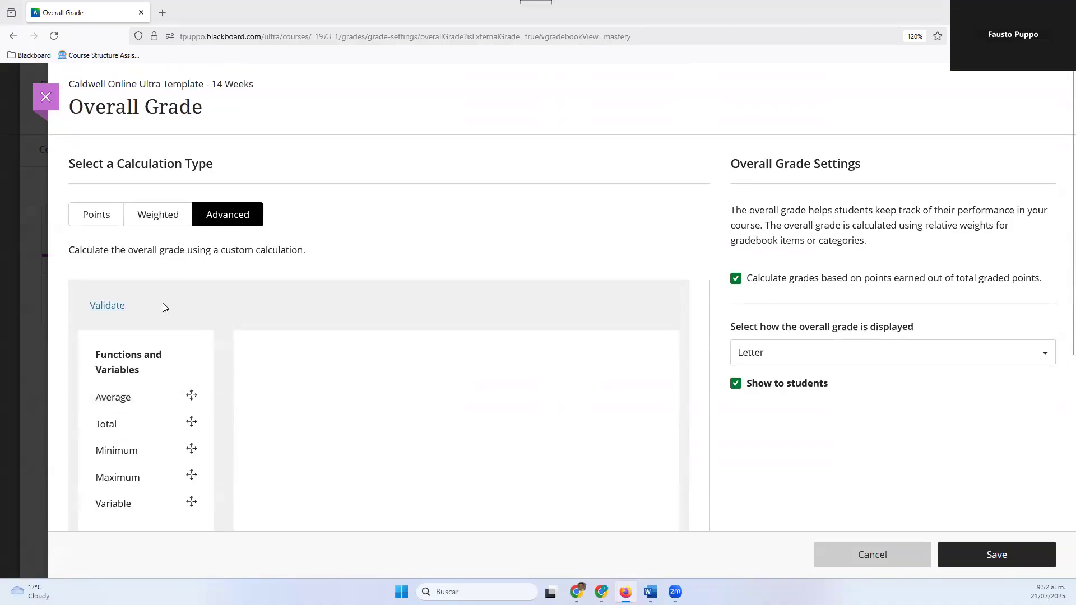
Switch the overall grade calculation type to Weighted and examine the weights of the grade categories
click(173, 216)
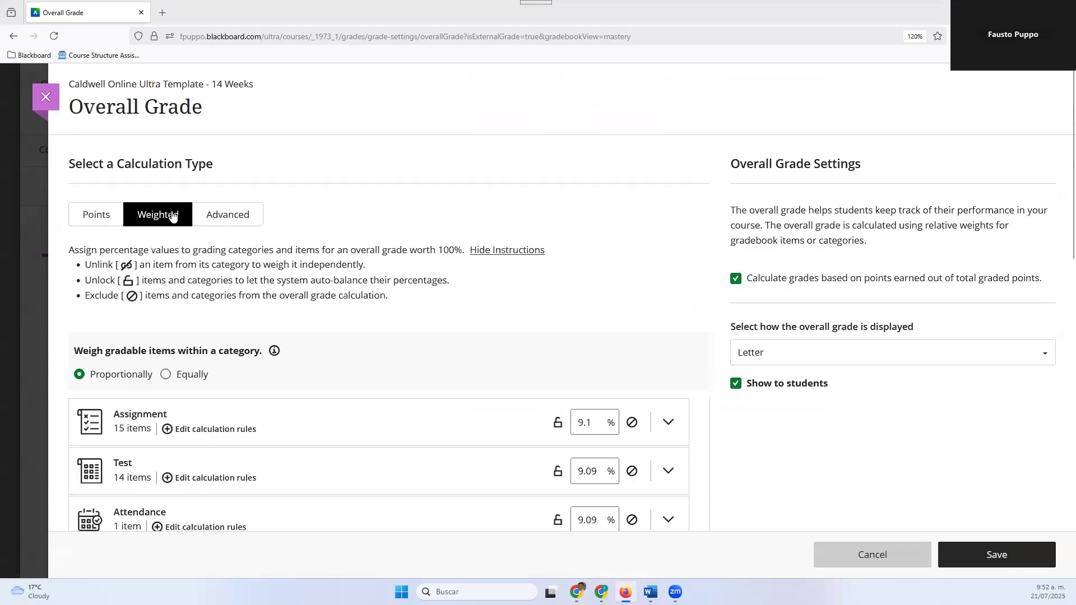
scroll(379, 283, down, 4)
scroll(379, 287, down, 5)
scroll(375, 283, up, 5)
scroll(330, 258, down, 4)
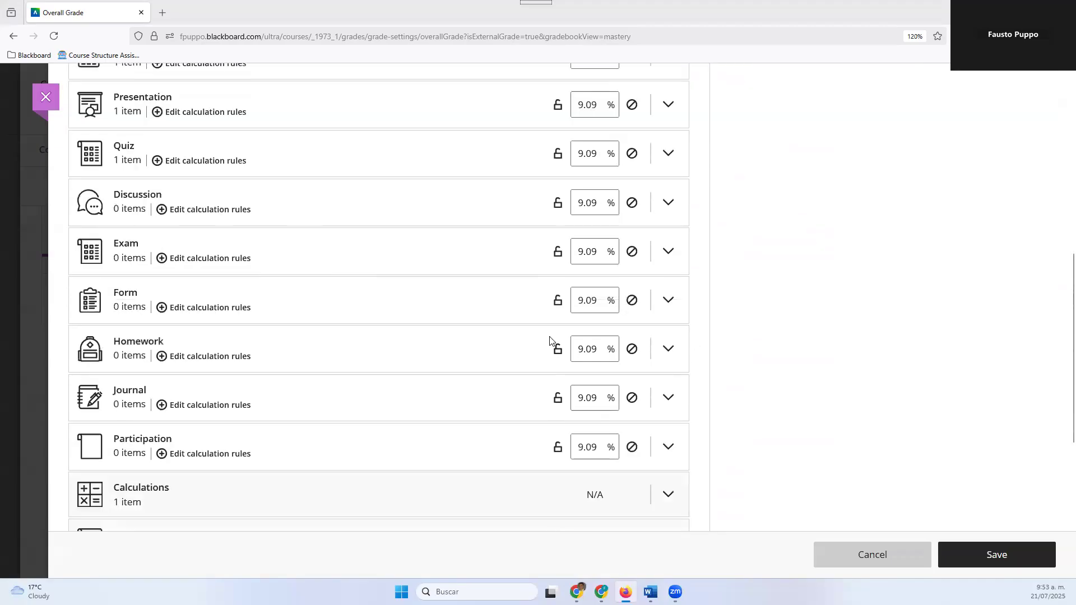
scroll(549, 339, up, 4)
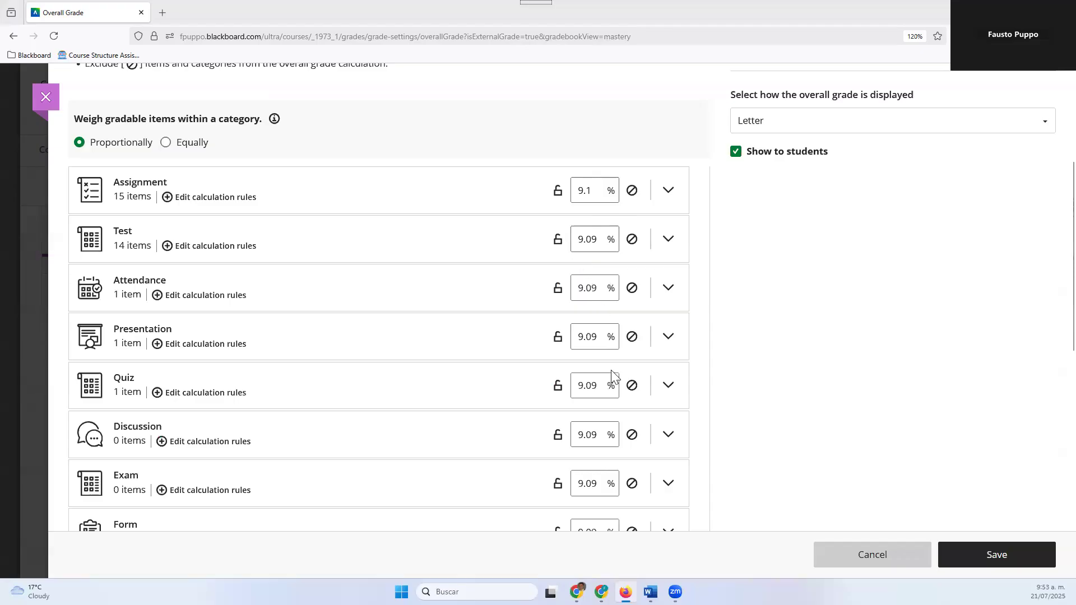
scroll(598, 391, down, 4)
scroll(527, 344, down, 2)
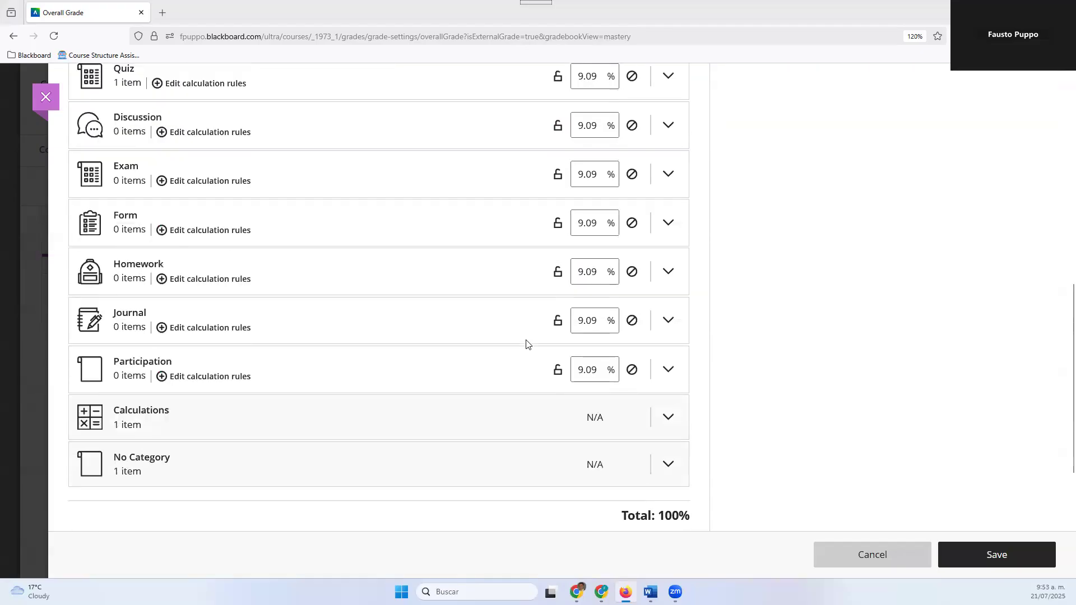
Unlink Sample Calculation from the Calculations category, link it back and collapse the category
click(668, 427)
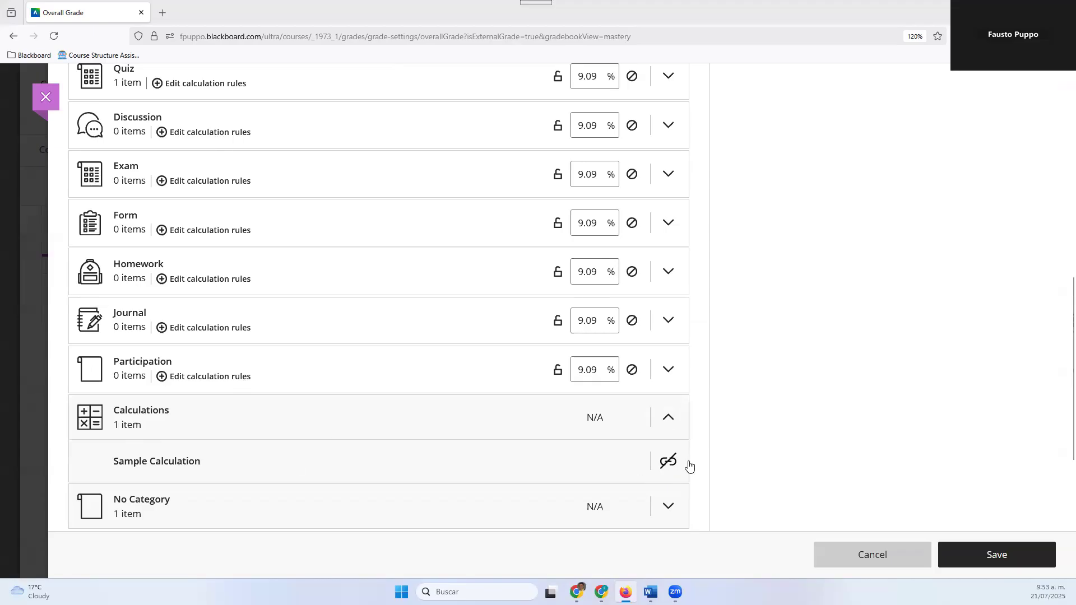
click(670, 462)
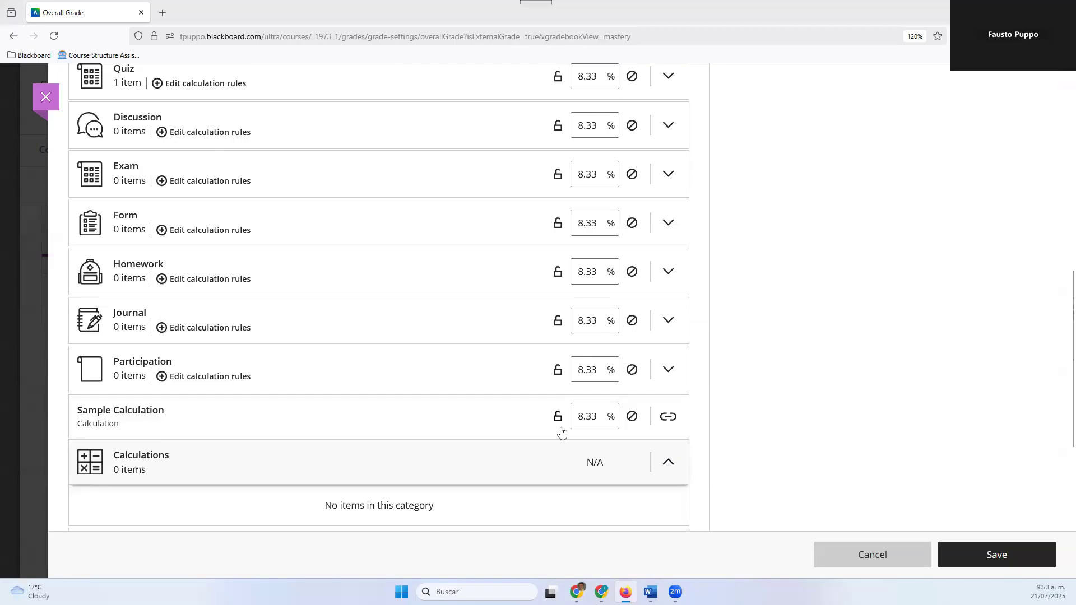
click(667, 420)
click(666, 421)
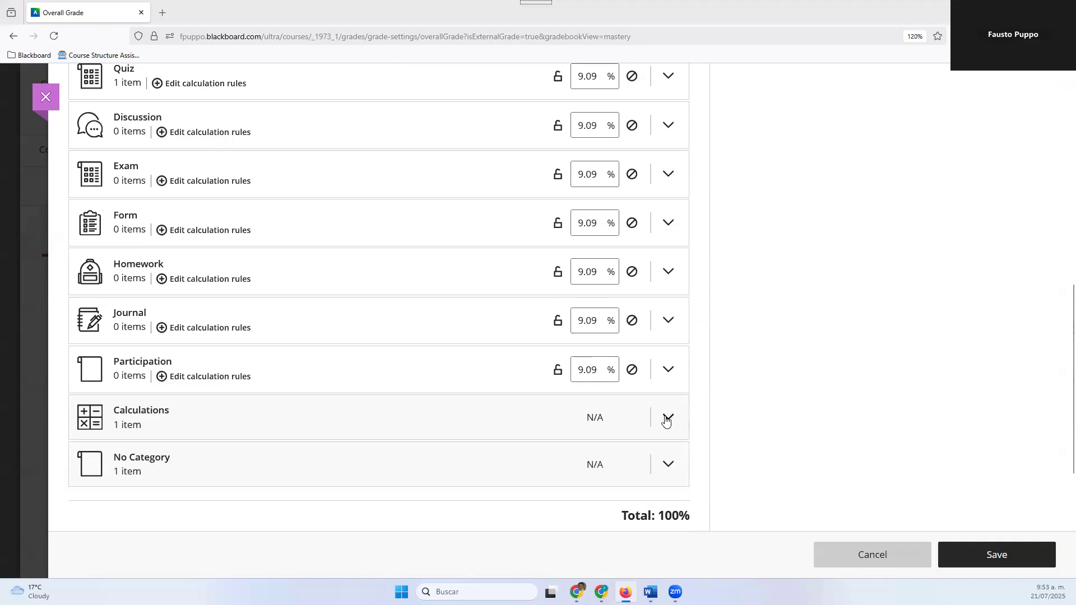
Set the Participation category's weight to 10% and lock it
scroll(300, 345, up, 3)
scroll(300, 348, up, 5)
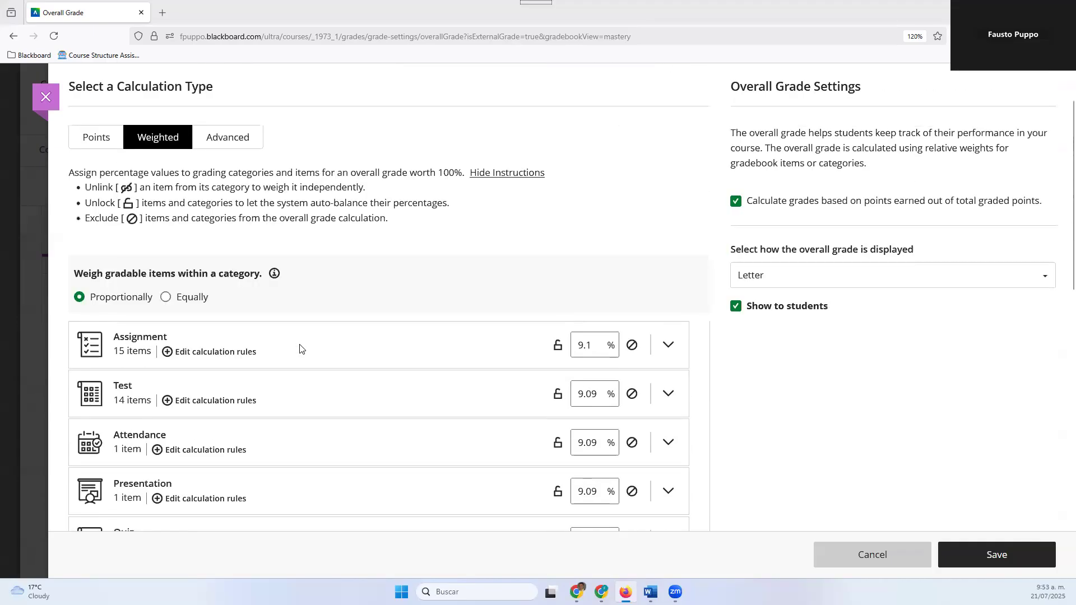
scroll(301, 350, down, 10)
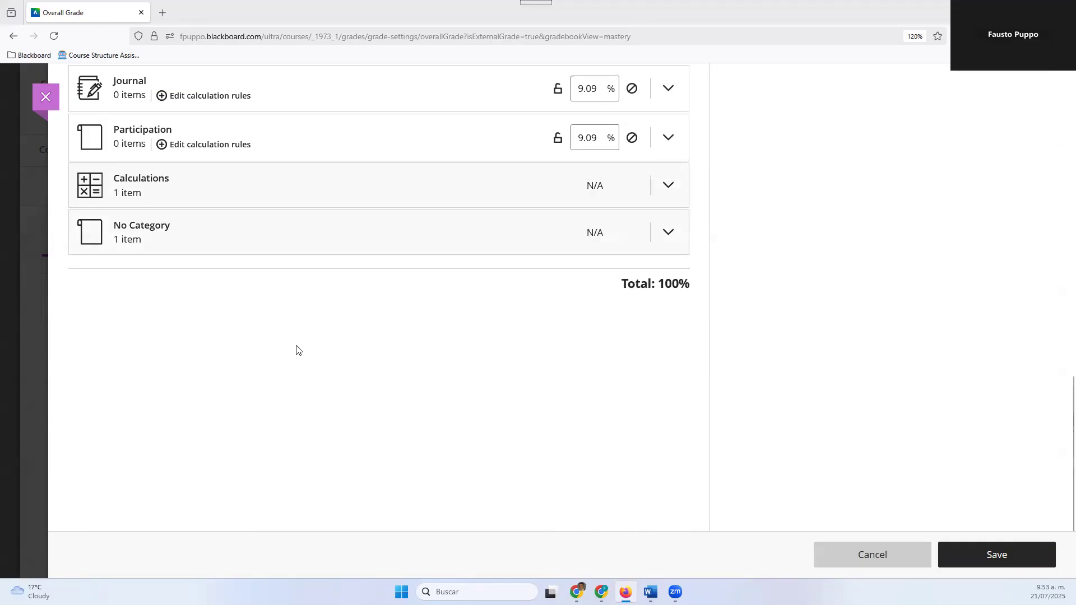
scroll(289, 358, up, 5)
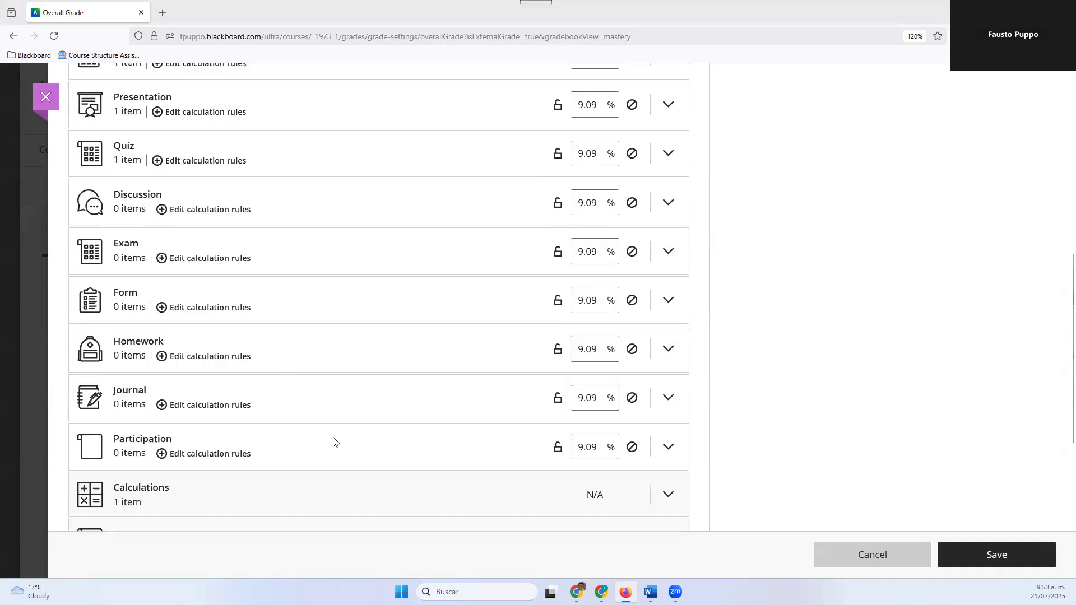
click(587, 446)
double_click(583, 447)
text(10)
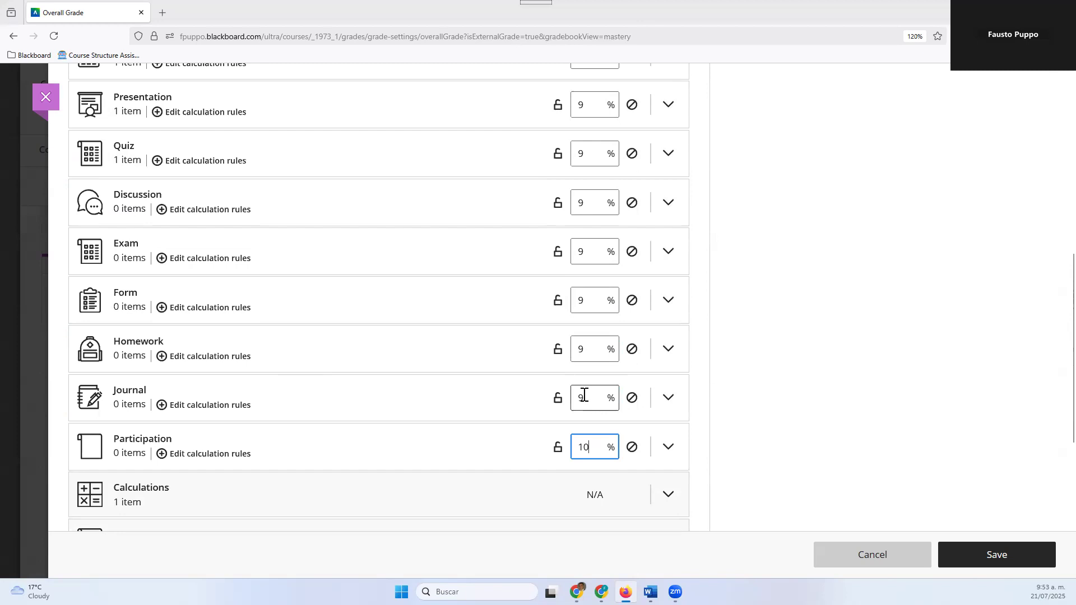
click(557, 453)
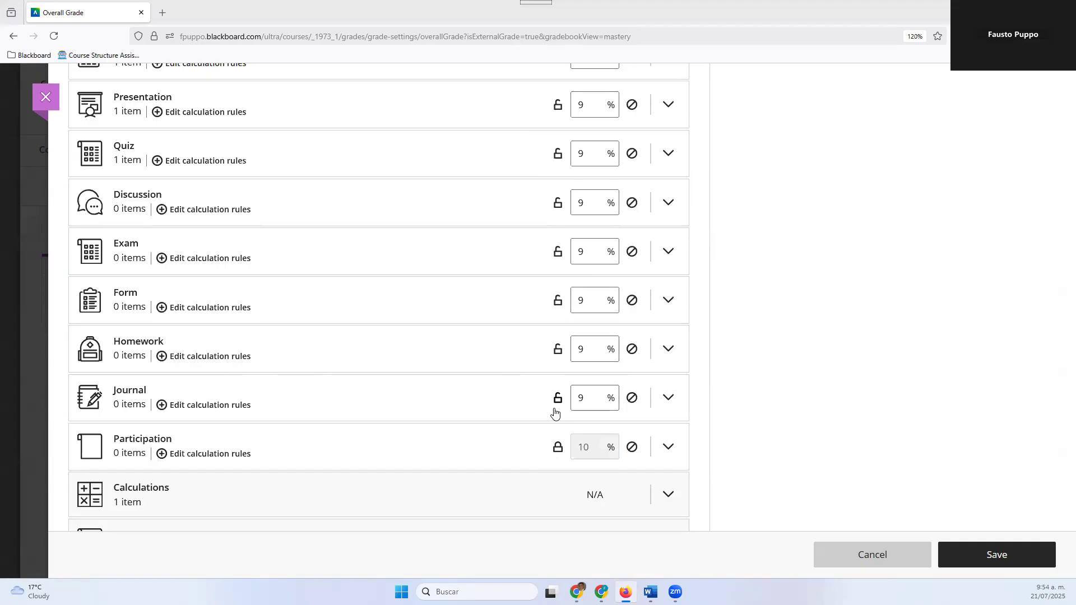
Exclude the Journal and Form categories from the overall grade and lock the Homework category's weight at 10%
click(632, 399)
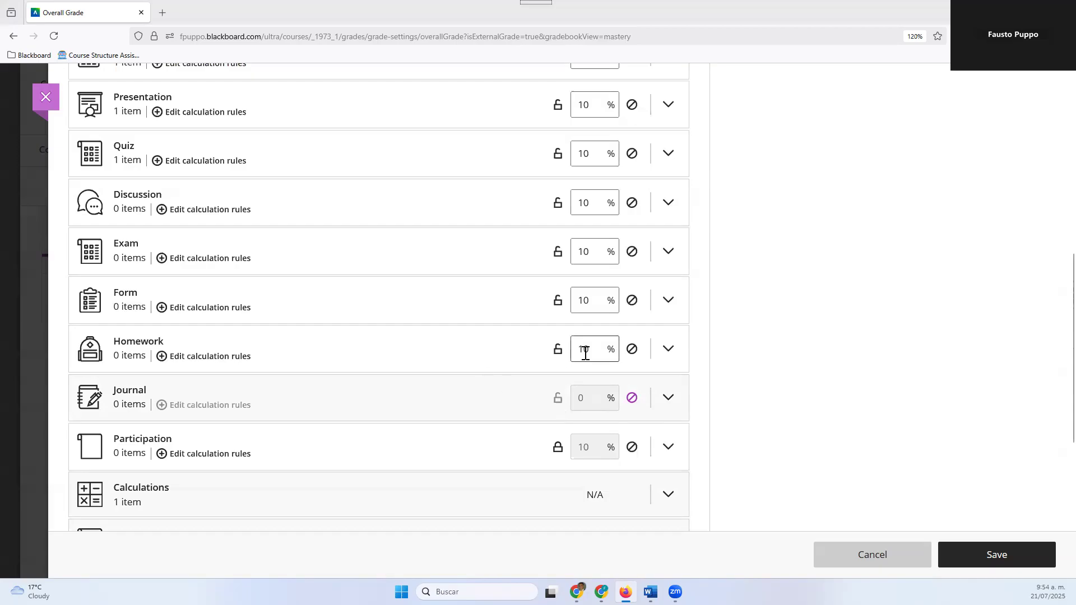
click(558, 350)
click(633, 303)
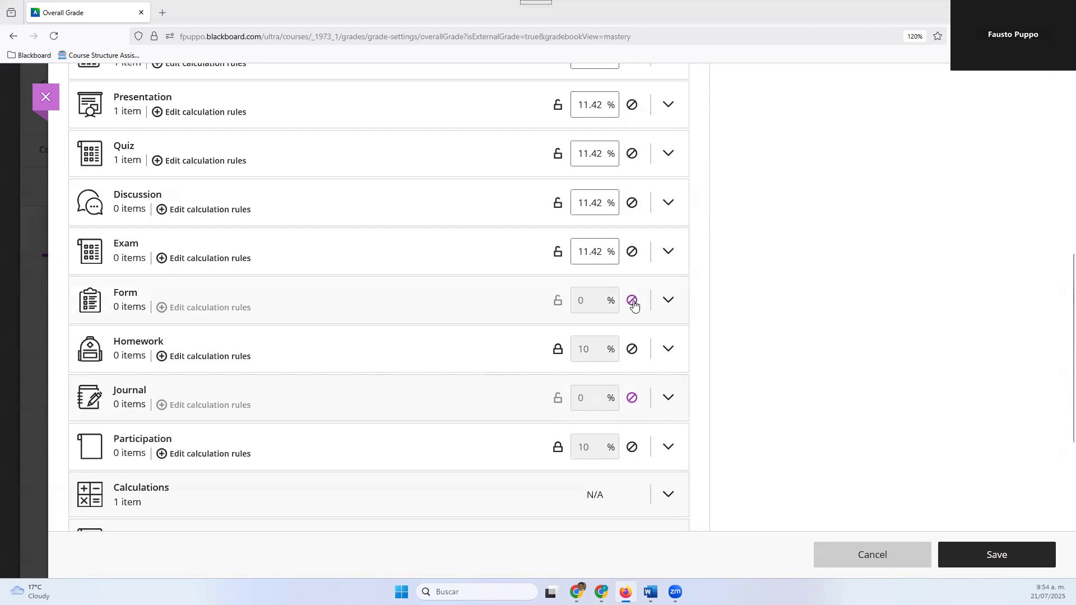
Exclude the Exam category from the overall grade calculation
scroll(297, 340, up, 3)
scroll(269, 339, down, 2)
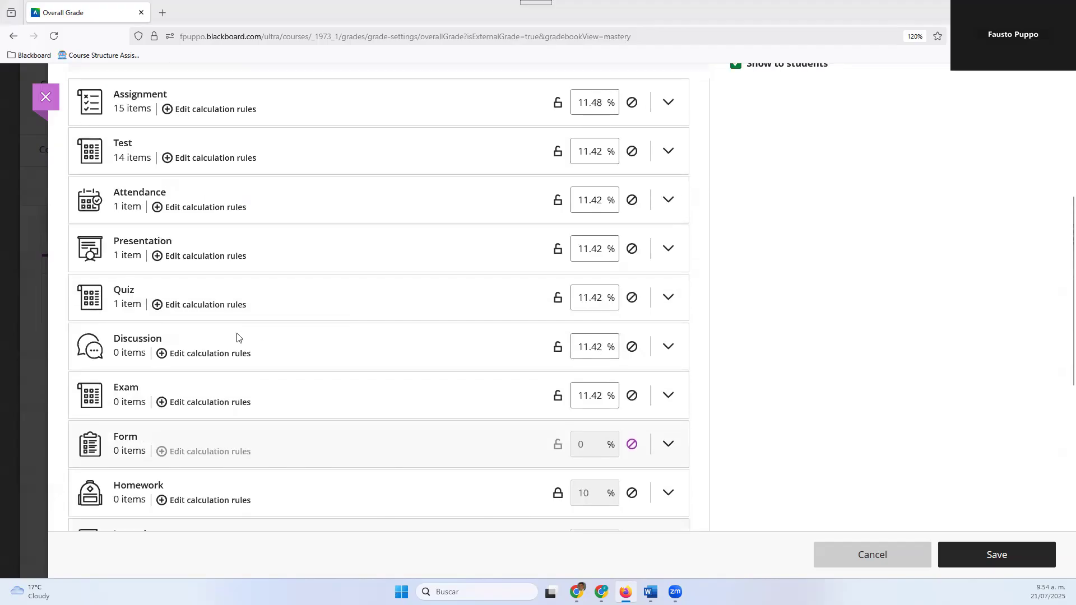
scroll(112, 267, up, 1)
scroll(138, 174, up, 2)
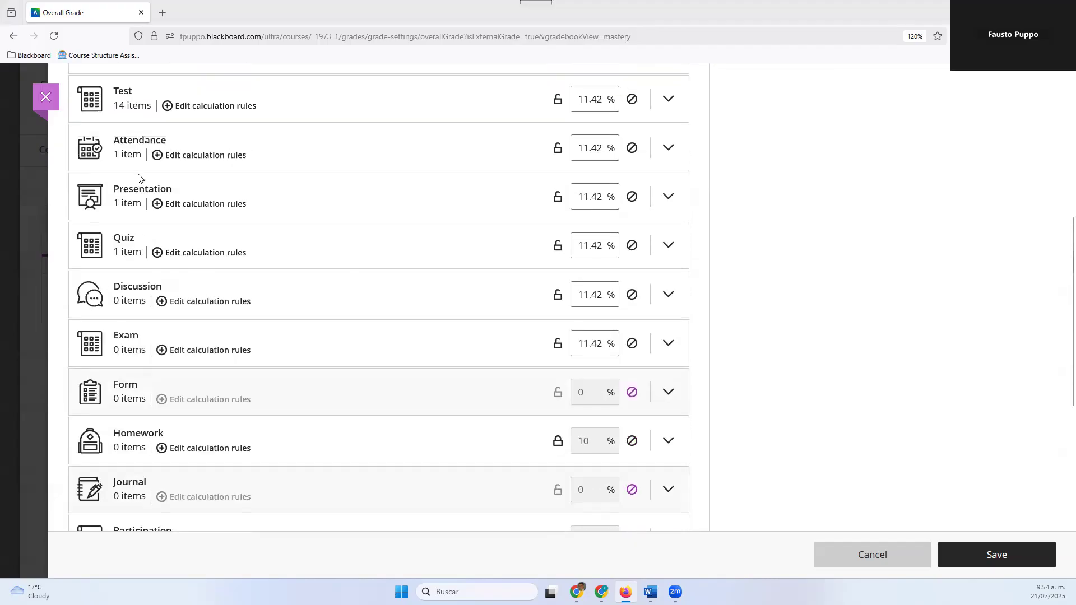
scroll(213, 358, down, 3)
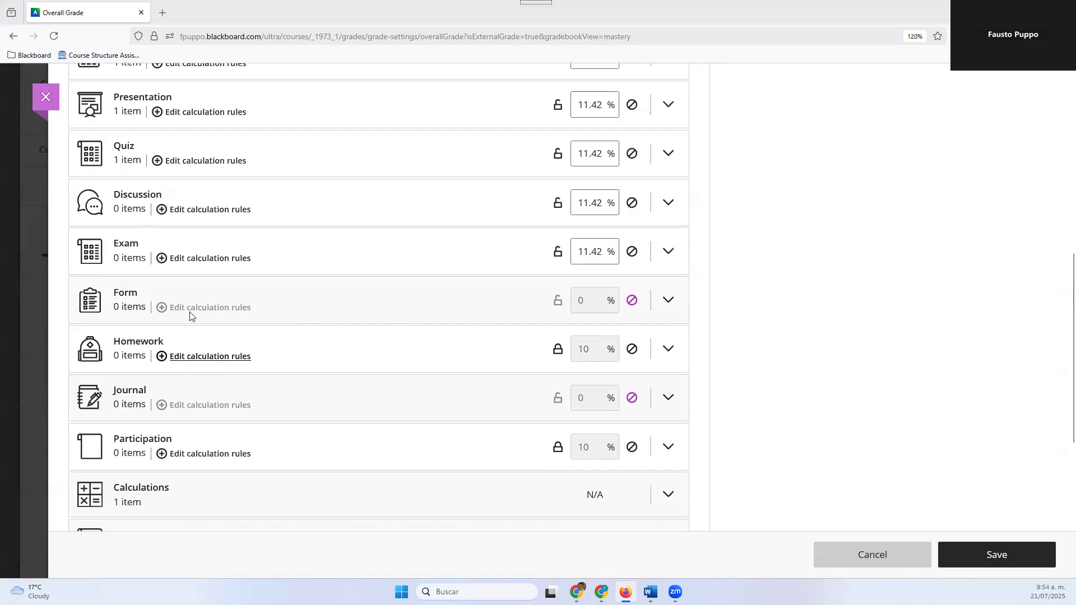
click(632, 254)
Set the Discussion category's weight to 15% and lock it
scroll(303, 302, up, 1)
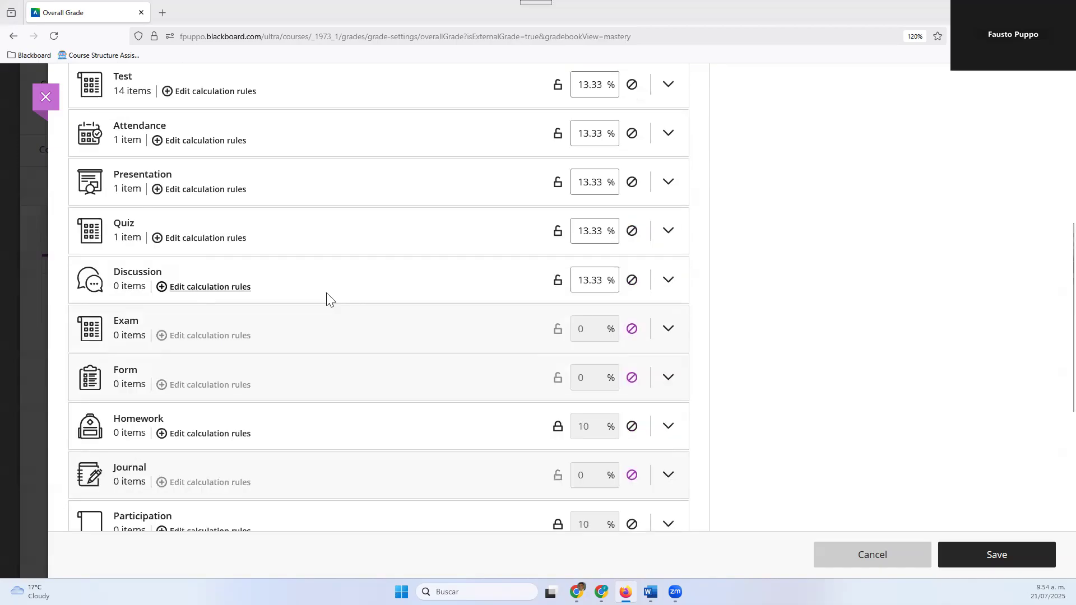
drag(600, 278, 575, 276)
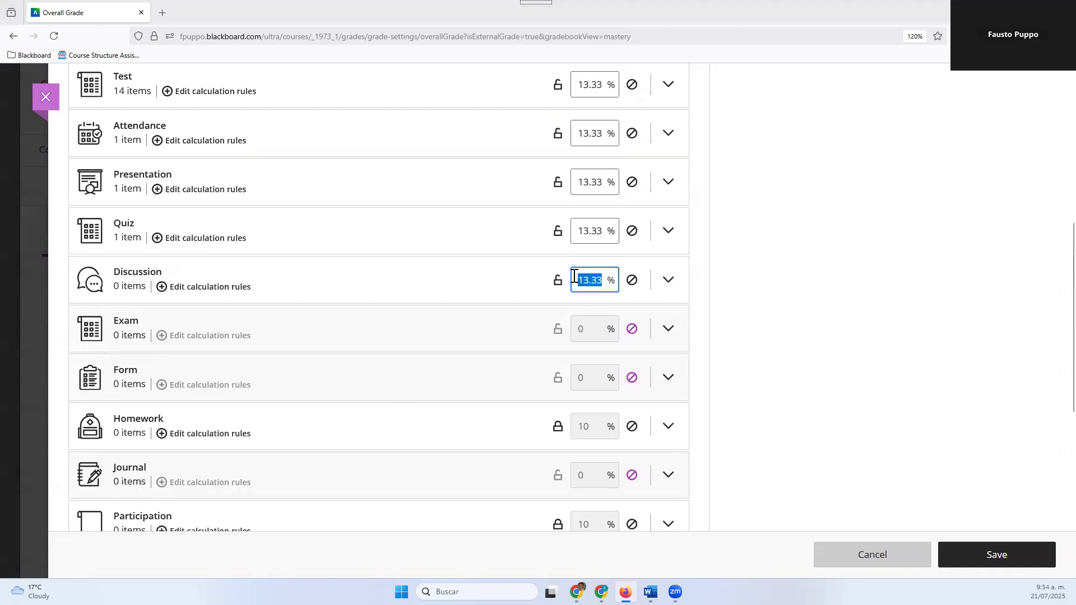
text(15)
click(557, 281)
Set the Quiz category's weight to 5% and lock it
drag(592, 232, 574, 233)
text(15)
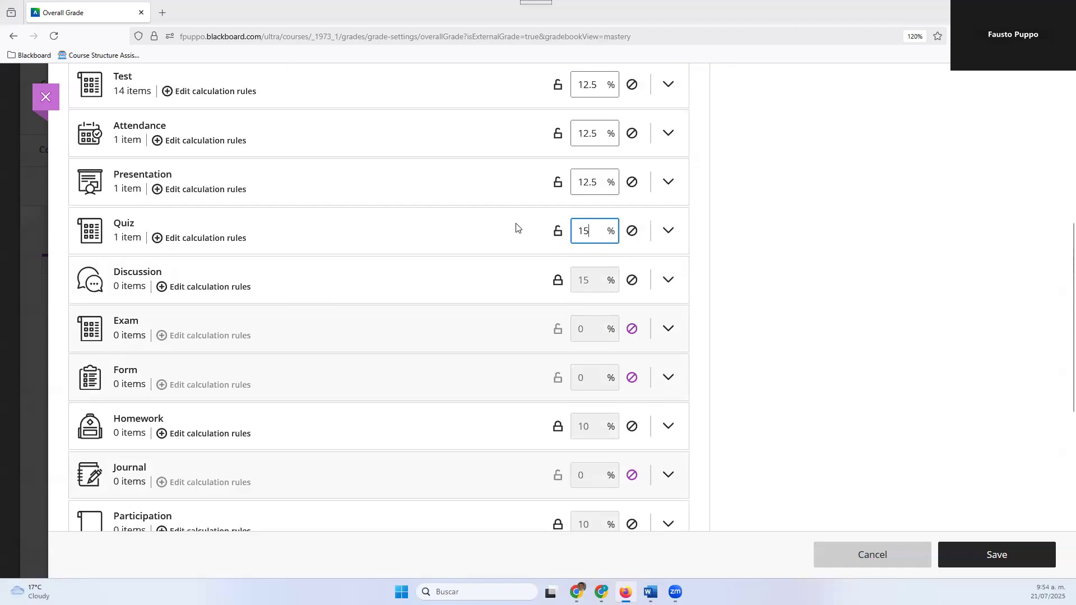
drag(599, 232, 576, 230)
text(5)
click(557, 231)
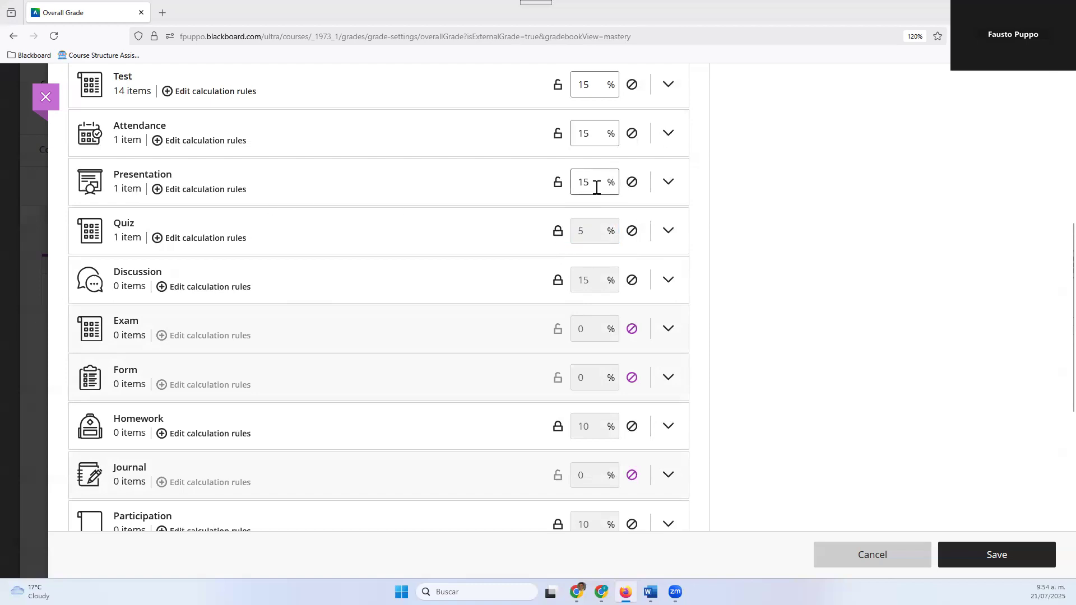
Lock the Presentation category's weight at 15% and exclude the Attendance category from the overall grade
scroll(596, 188, up, 2)
click(556, 261)
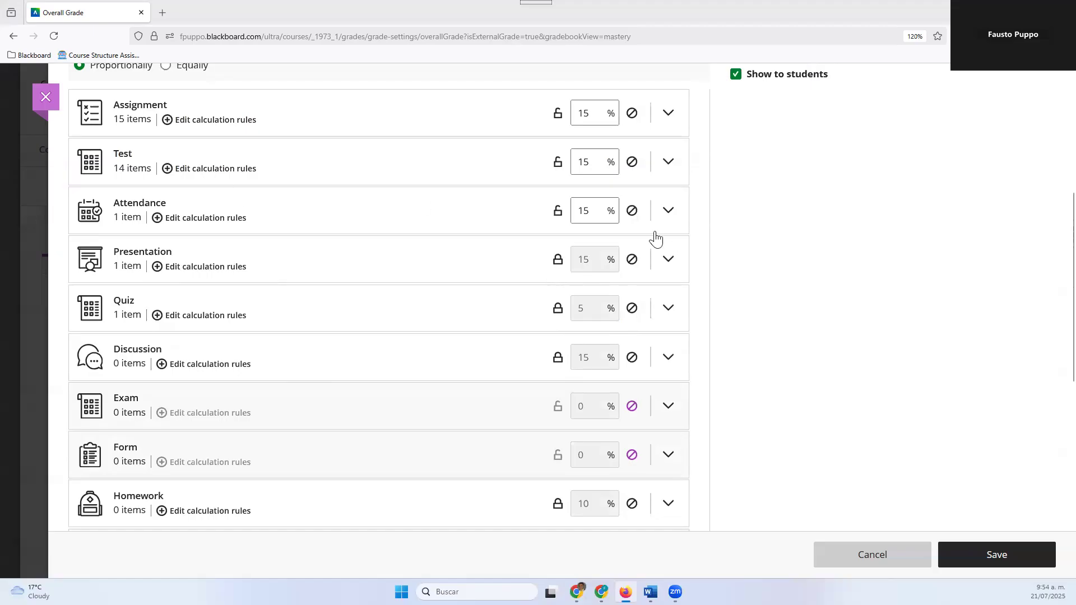
click(631, 212)
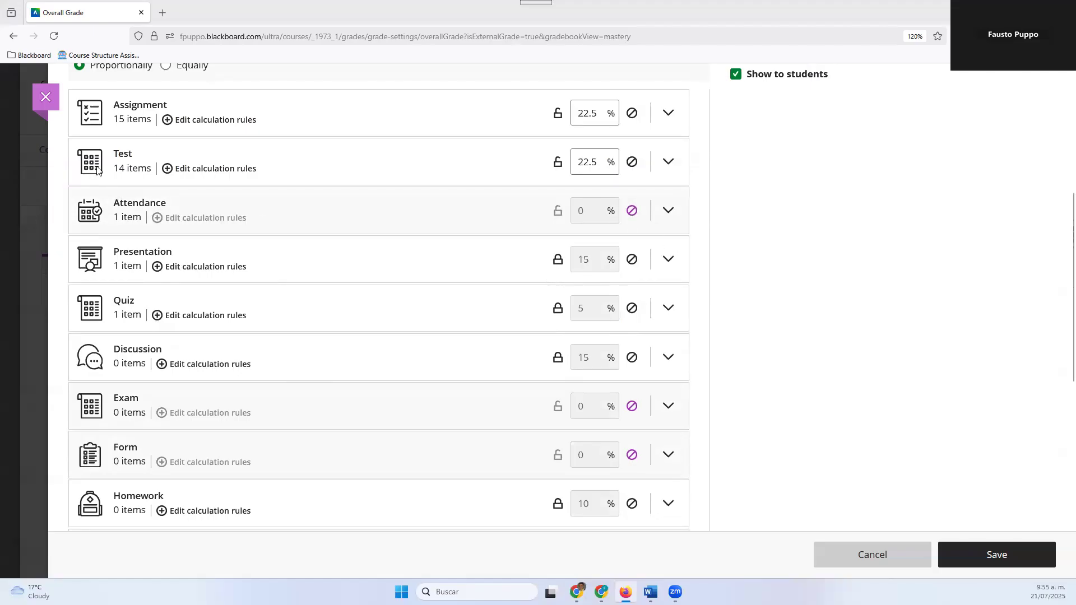
Set the Assignment category's weight to 25% and lock it, and lock the Test category's weight at 20%
scroll(384, 174, up, 3)
scroll(492, 248, down, 3)
click(572, 114)
text(25)
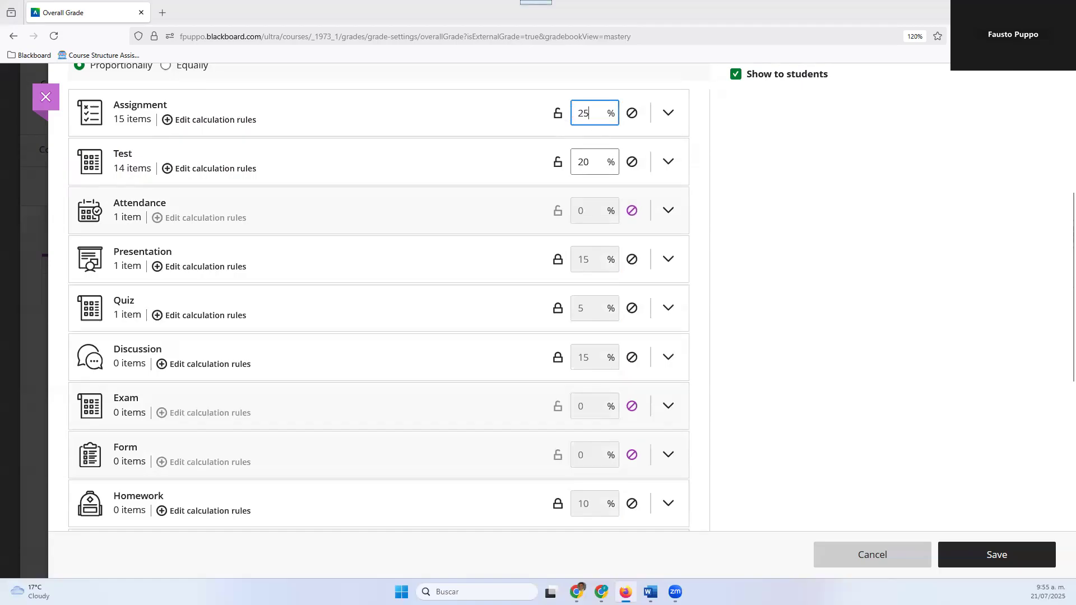
click(558, 113)
click(558, 165)
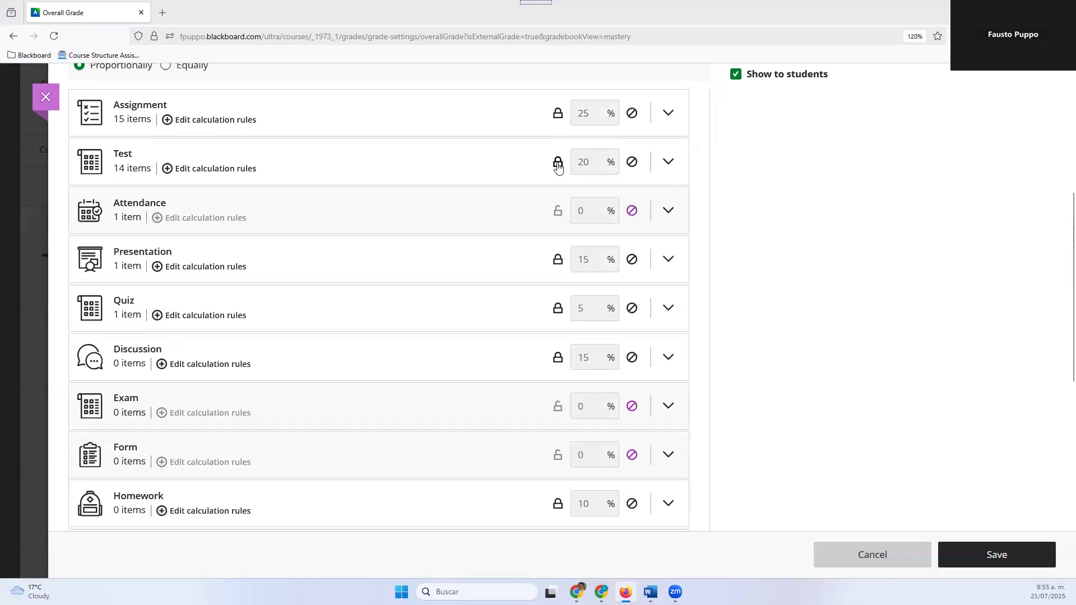
Enable a calculation rule for the Test category that drops the 2 lowest scores
scroll(557, 166, up, 5)
scroll(522, 202, down, 7)
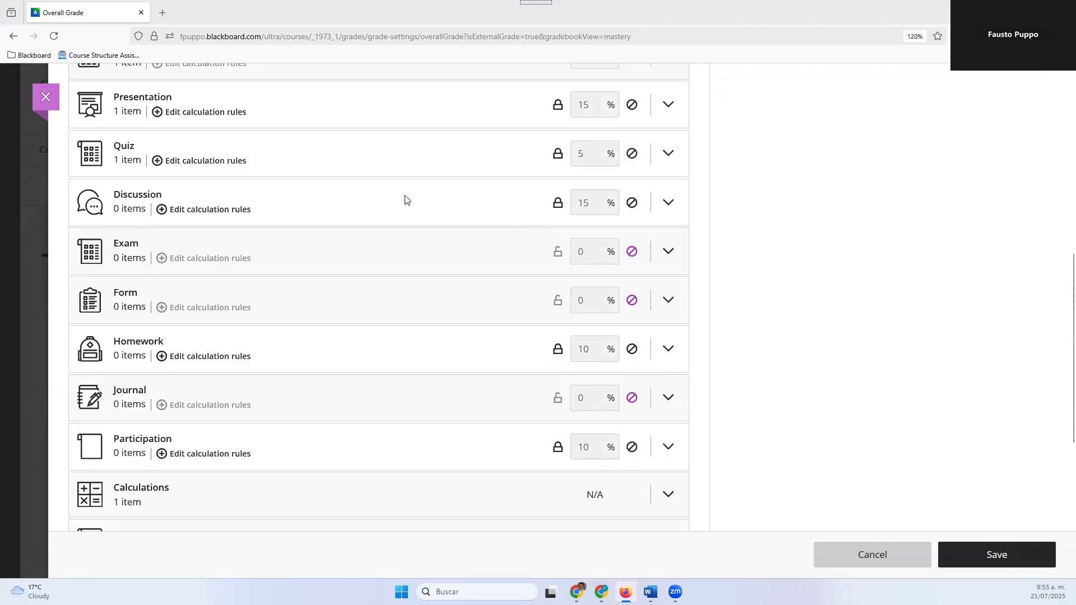
scroll(180, 154, up, 6)
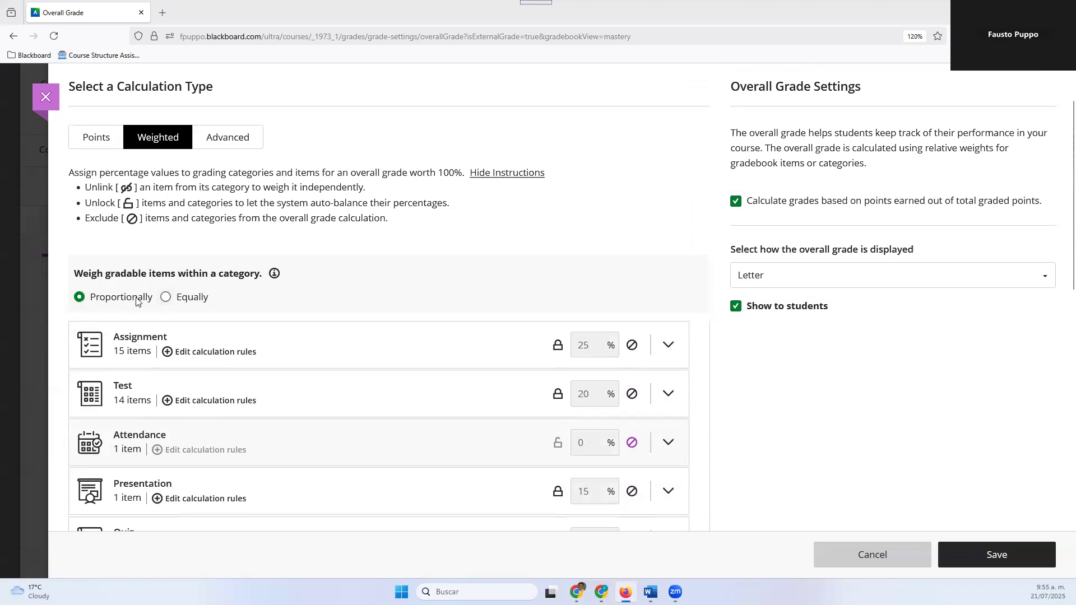
scroll(182, 317, down, 3)
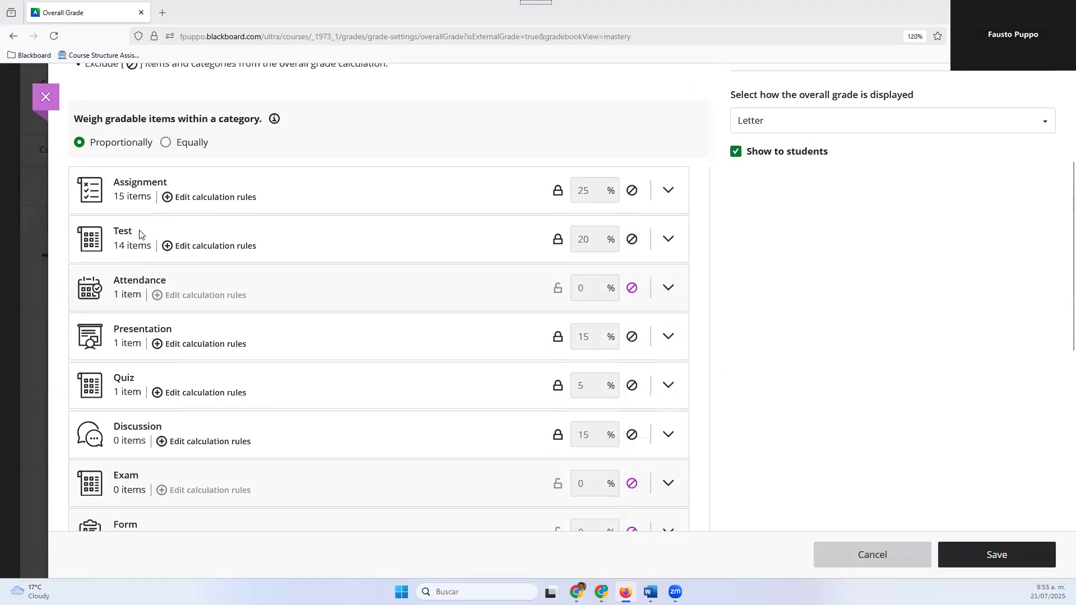
click(205, 247)
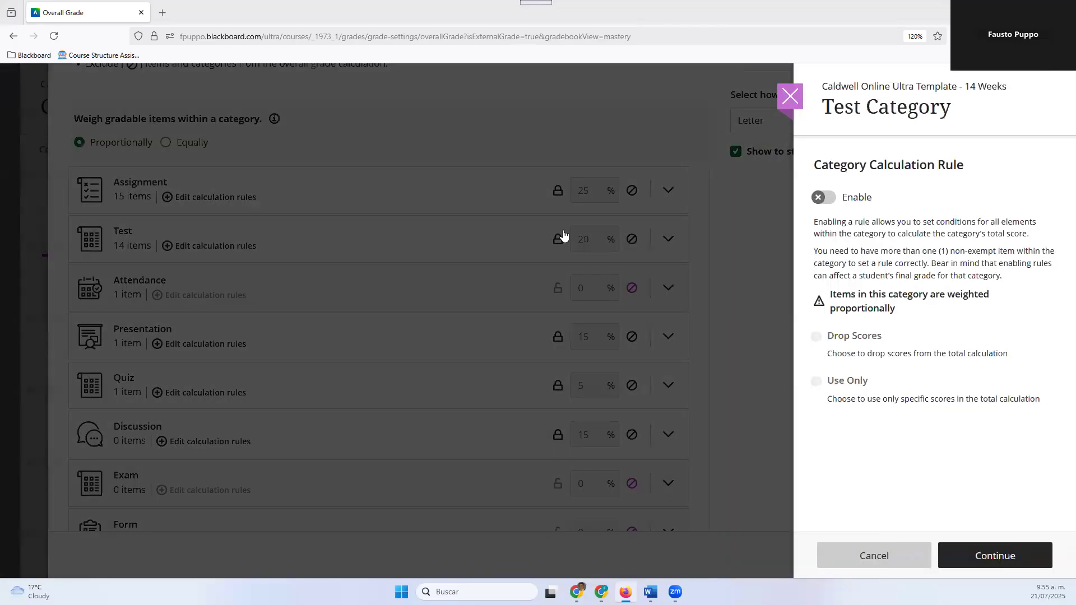
click(832, 201)
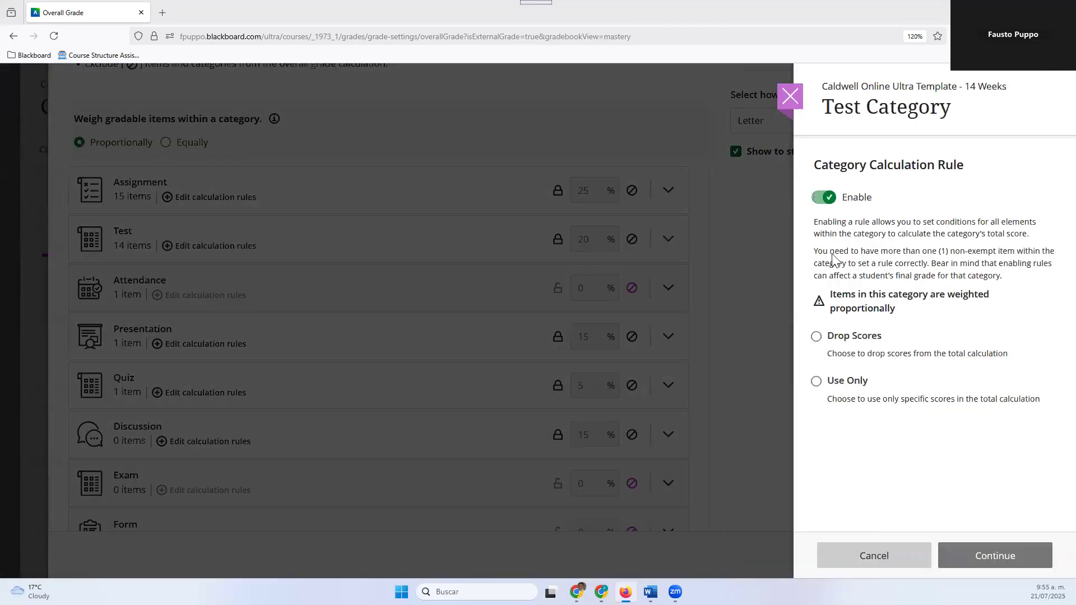
click(816, 337)
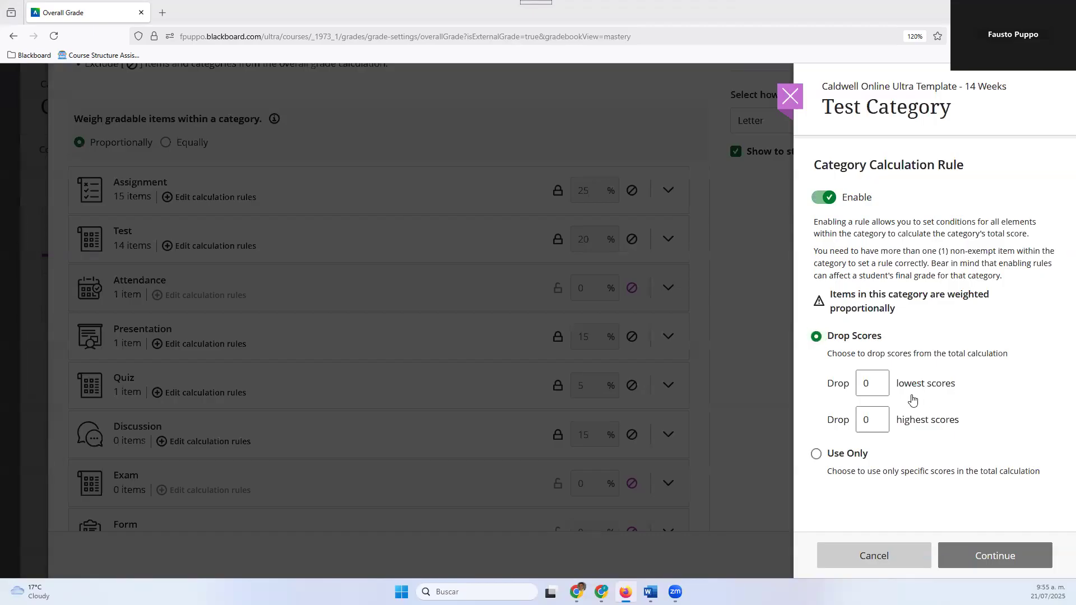
double_click(863, 383)
text(2)
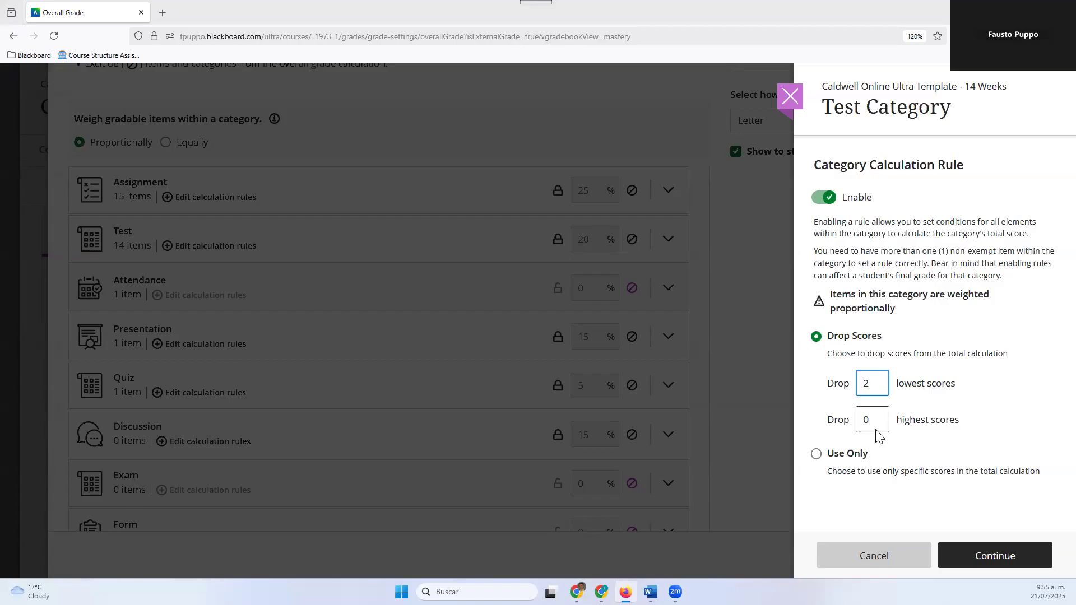
click(994, 561)
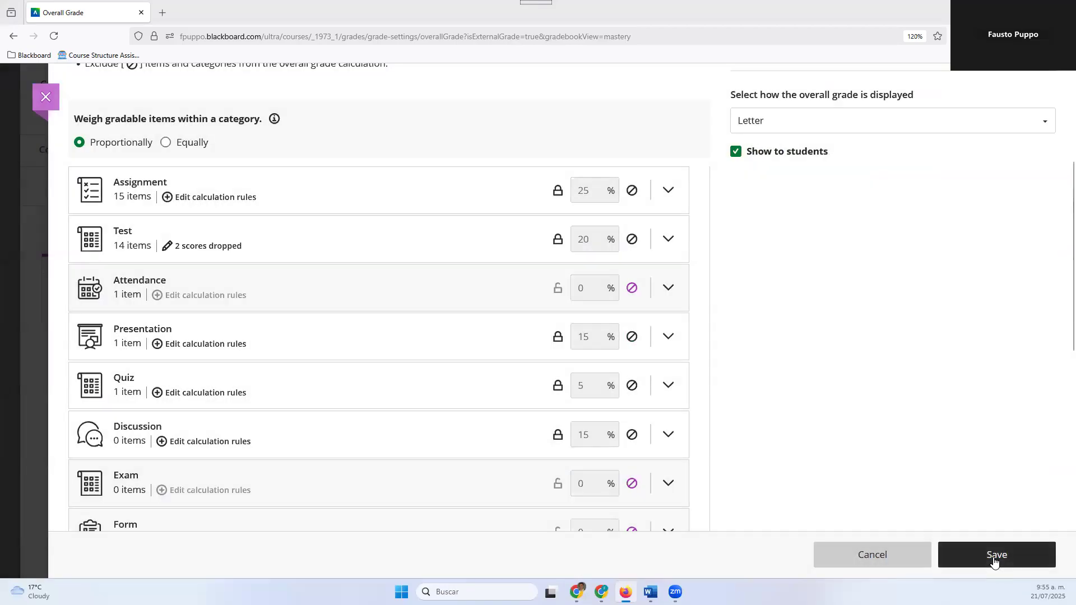
Save the weighted overall grade and close both the Overall Grade page and the Gradebook Settings
click(994, 560)
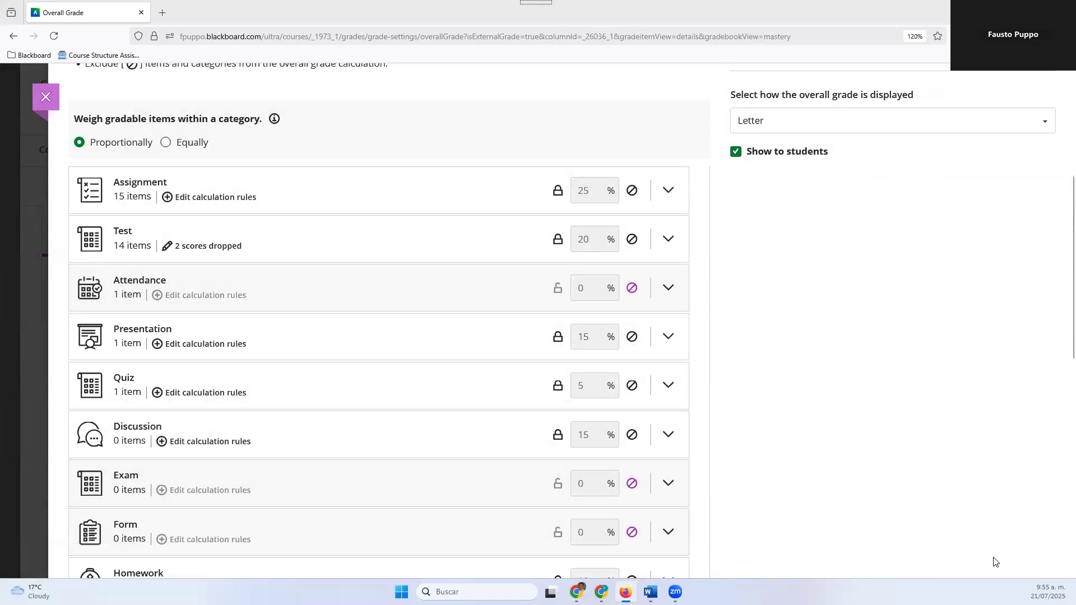
scroll(817, 216, up, 5)
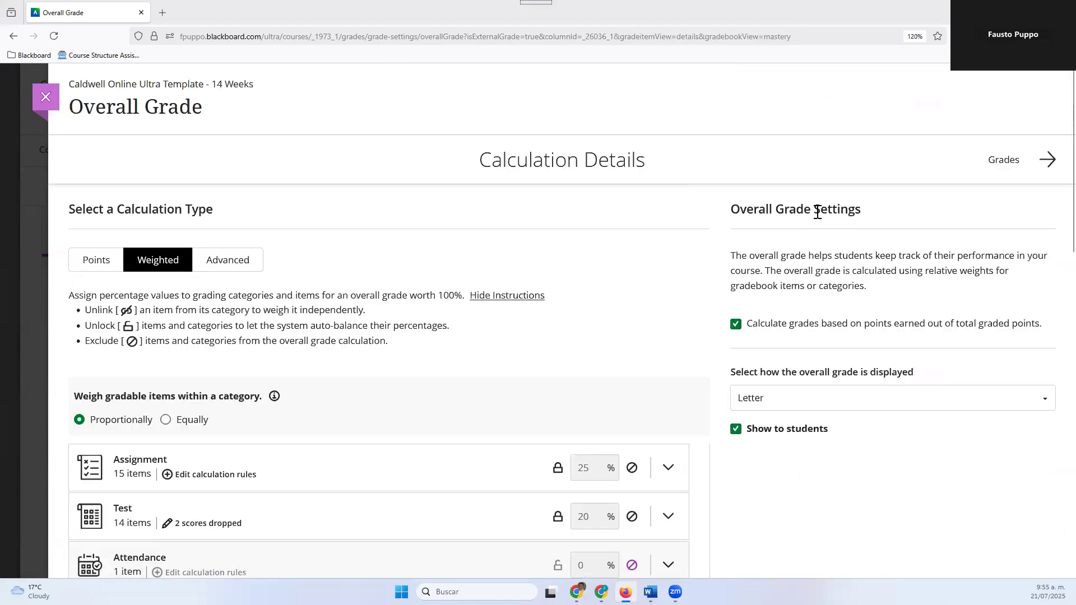
click(46, 98)
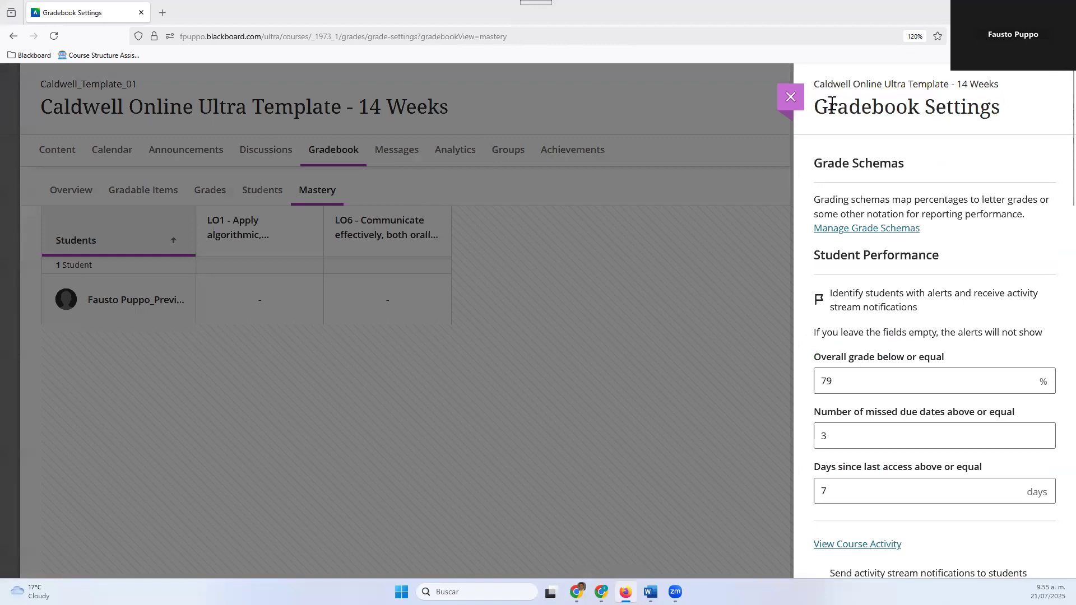
click(789, 97)
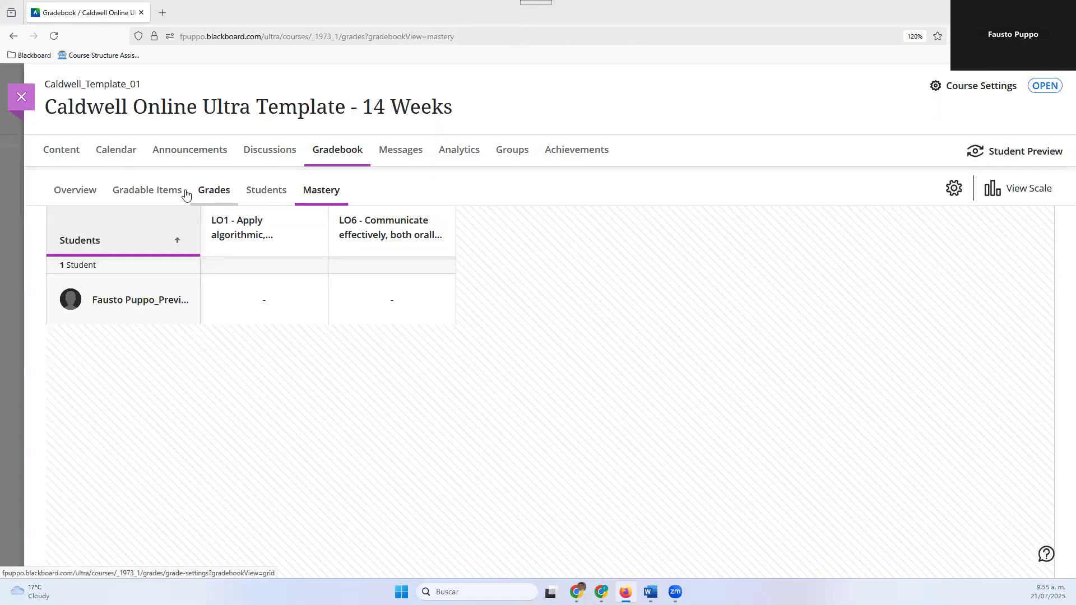
Open the gradebook's Grades view and check the numeric score behind the preview student's overall letter grade
click(346, 157)
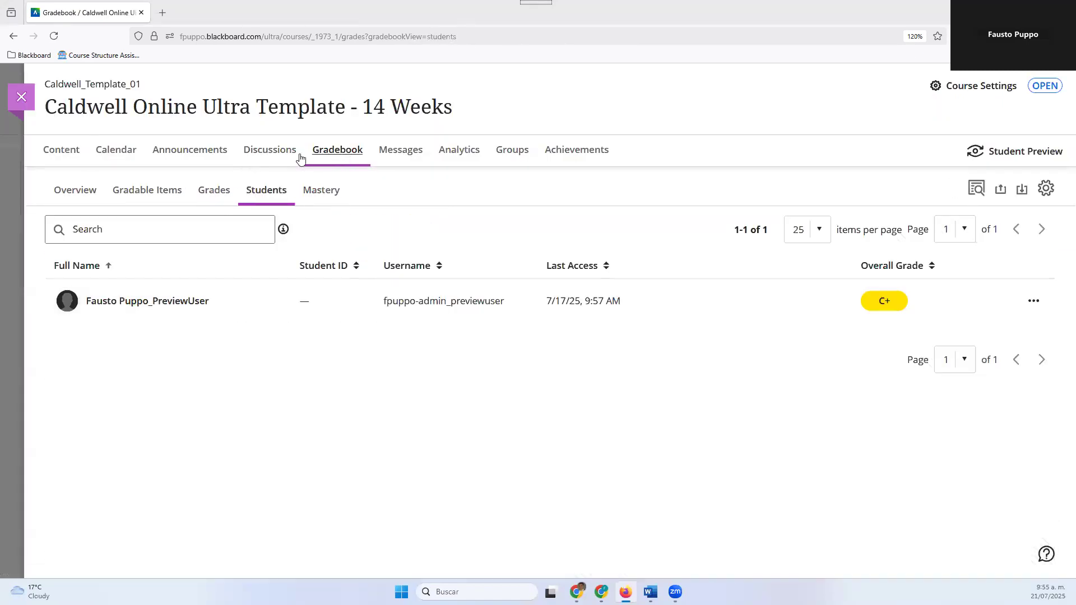
click(203, 196)
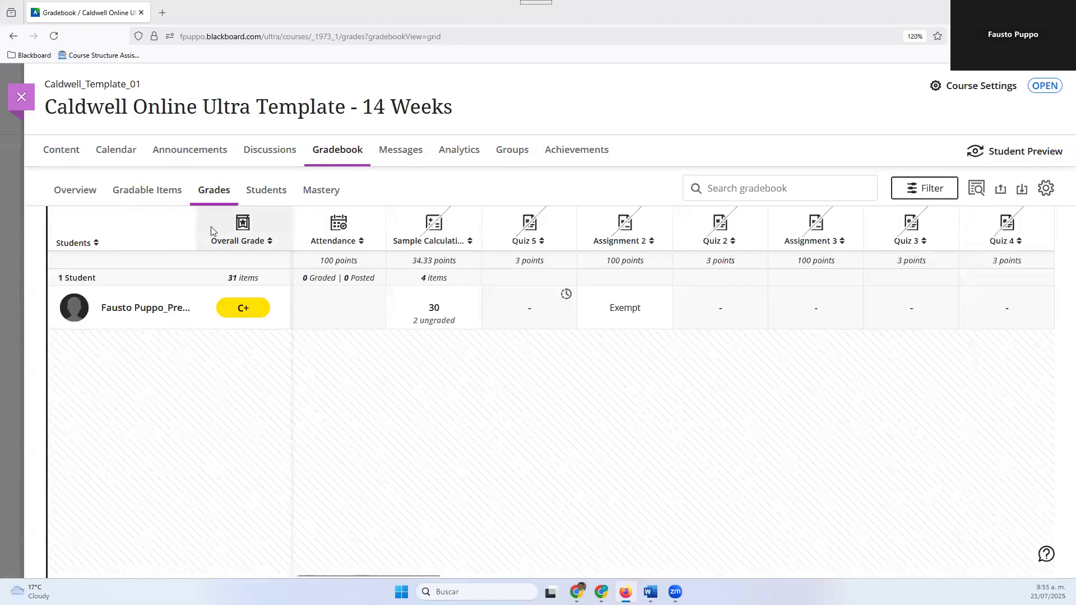
click(242, 314)
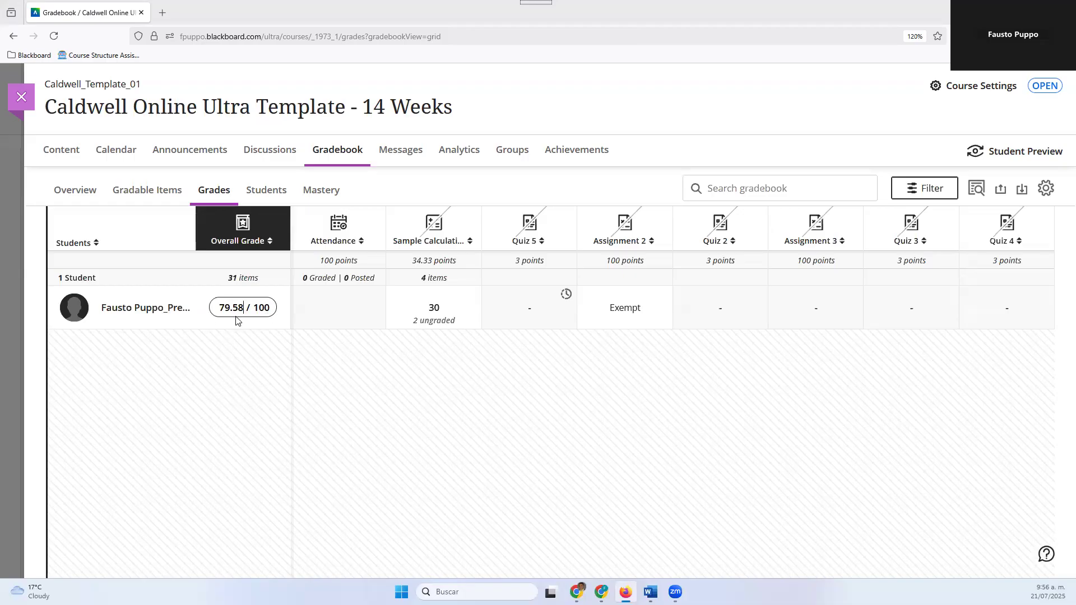
click(212, 398)
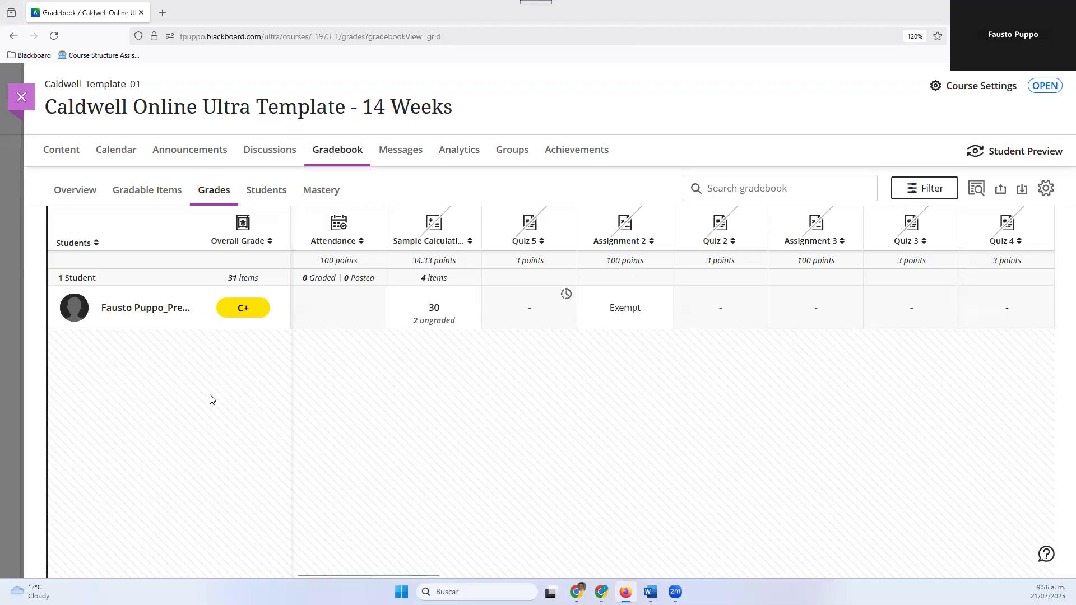
Start Student Preview for the course and open the student's Gradebook
click(1024, 153)
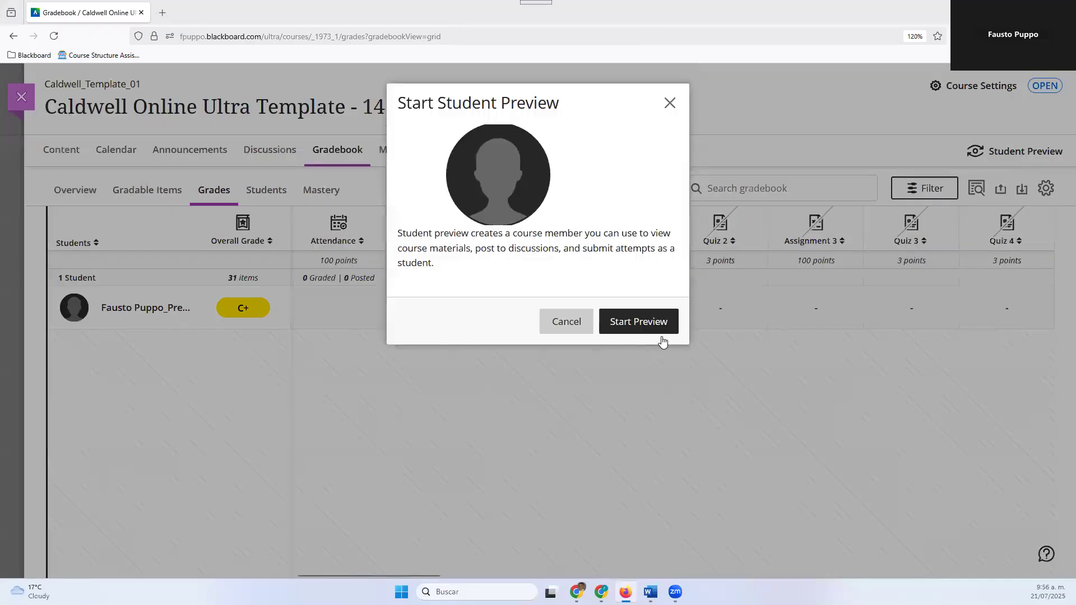
click(615, 325)
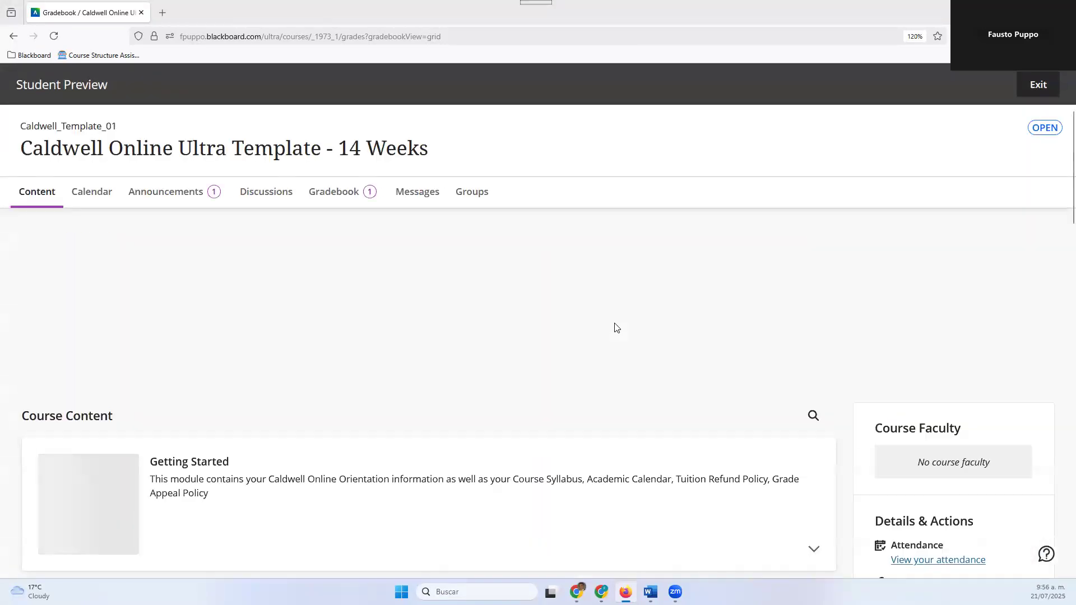
scroll(722, 272, down, 4)
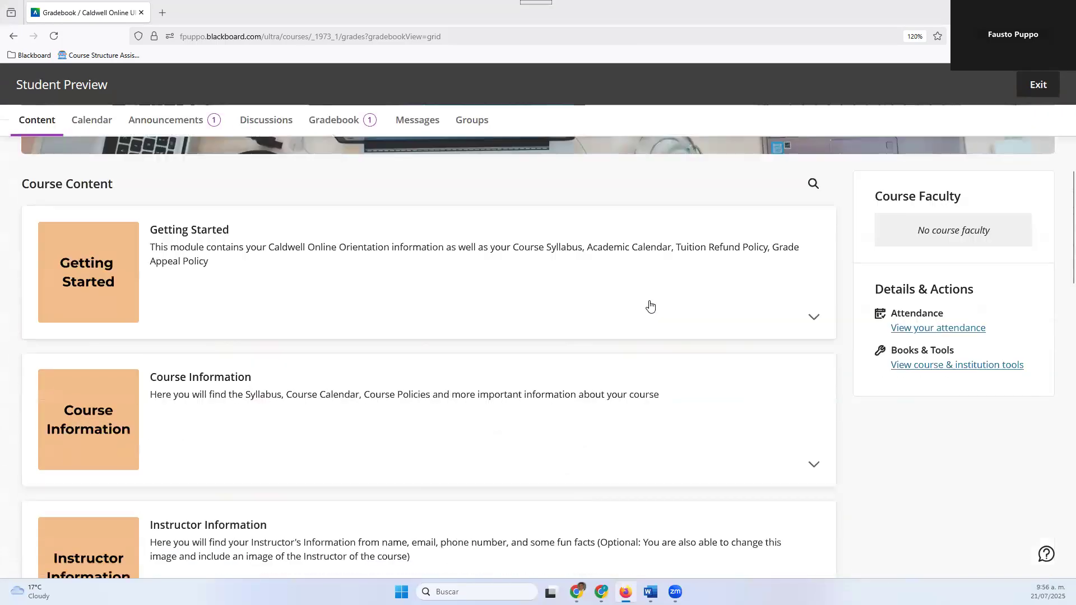
scroll(333, 106, up, 3)
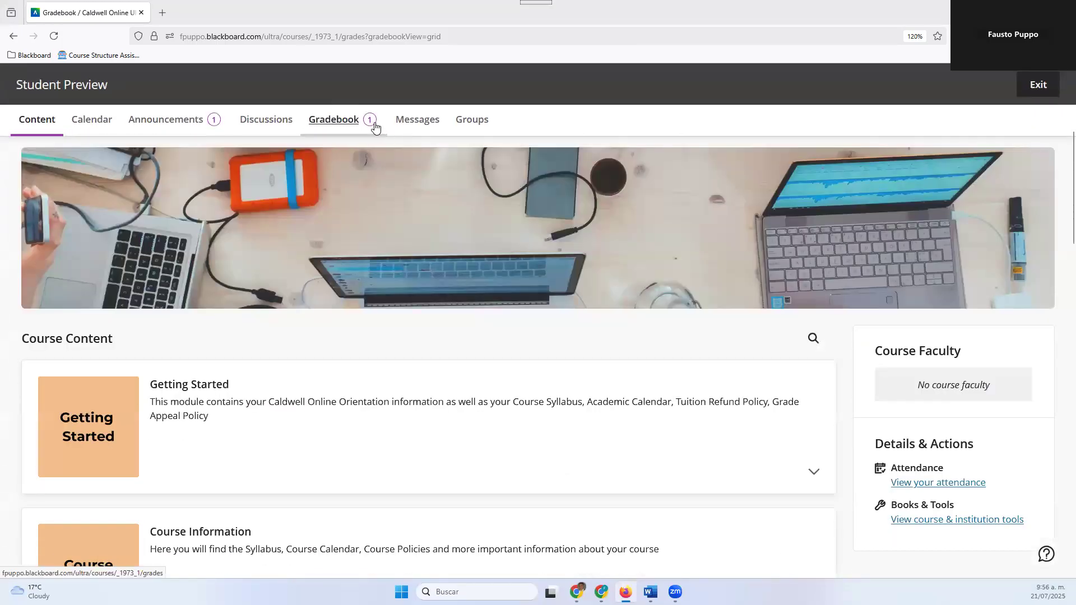
click(321, 127)
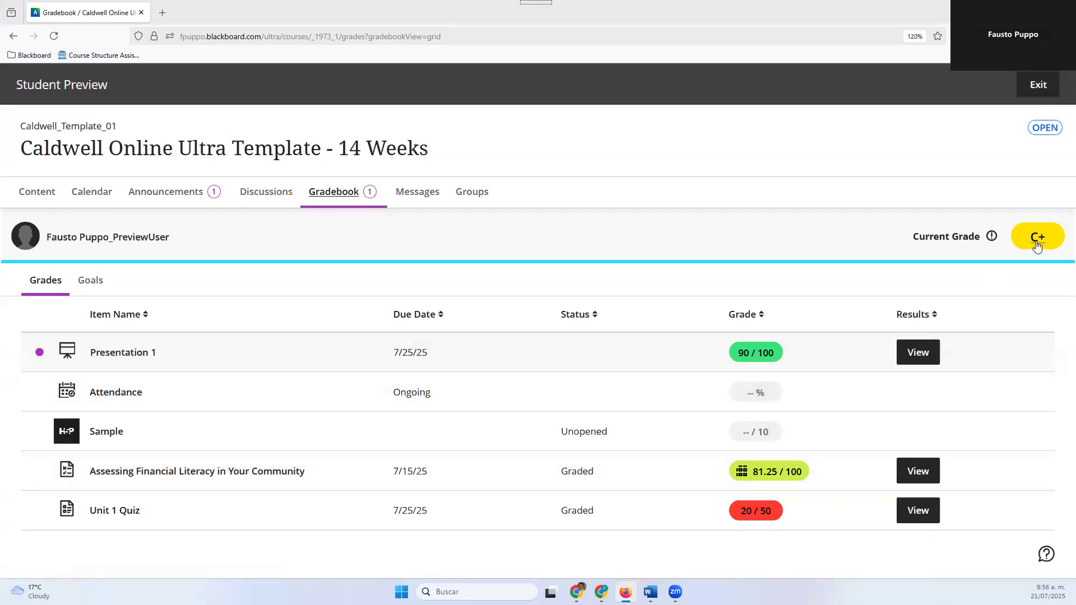
Examine how the current grade is calculated by category from the student's perspective, and close the Overall Grade breakdown
click(1036, 246)
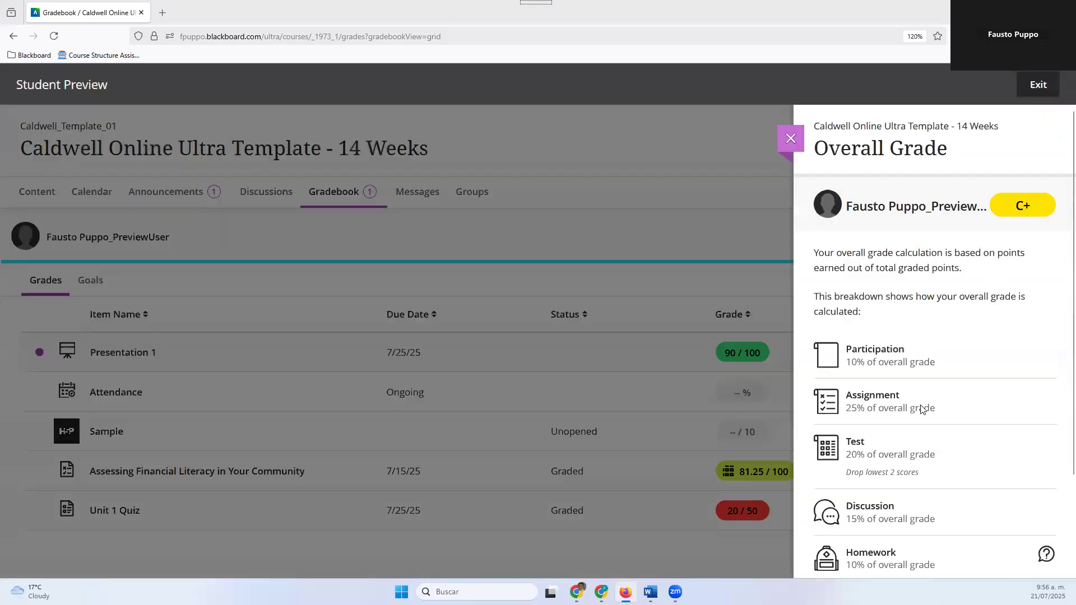
scroll(907, 314, down, 2)
scroll(905, 256, up, 2)
scroll(841, 331, down, 2)
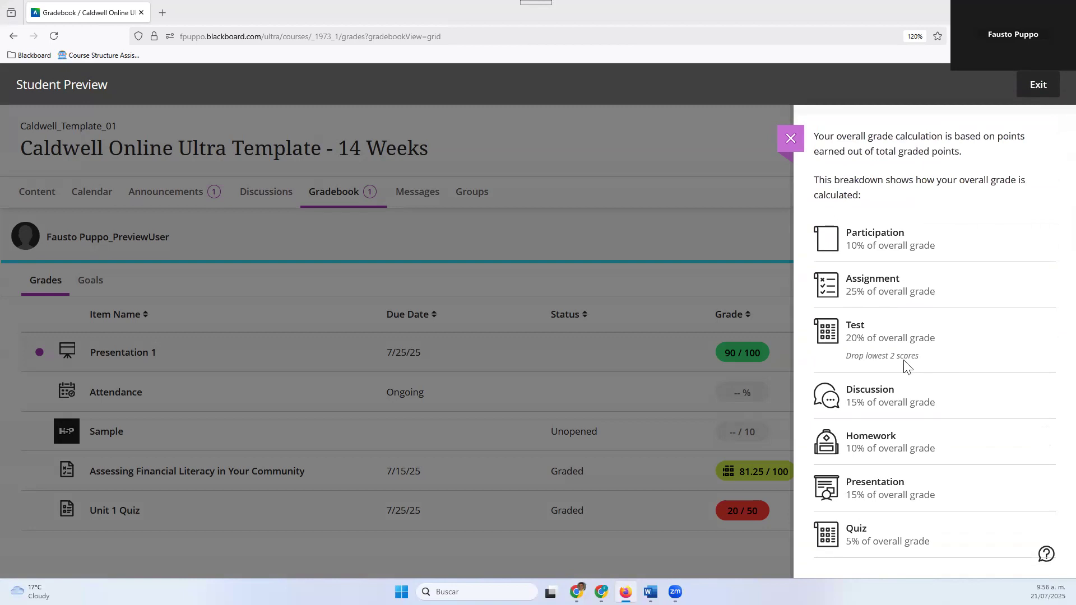
scroll(903, 337, up, 2)
click(787, 137)
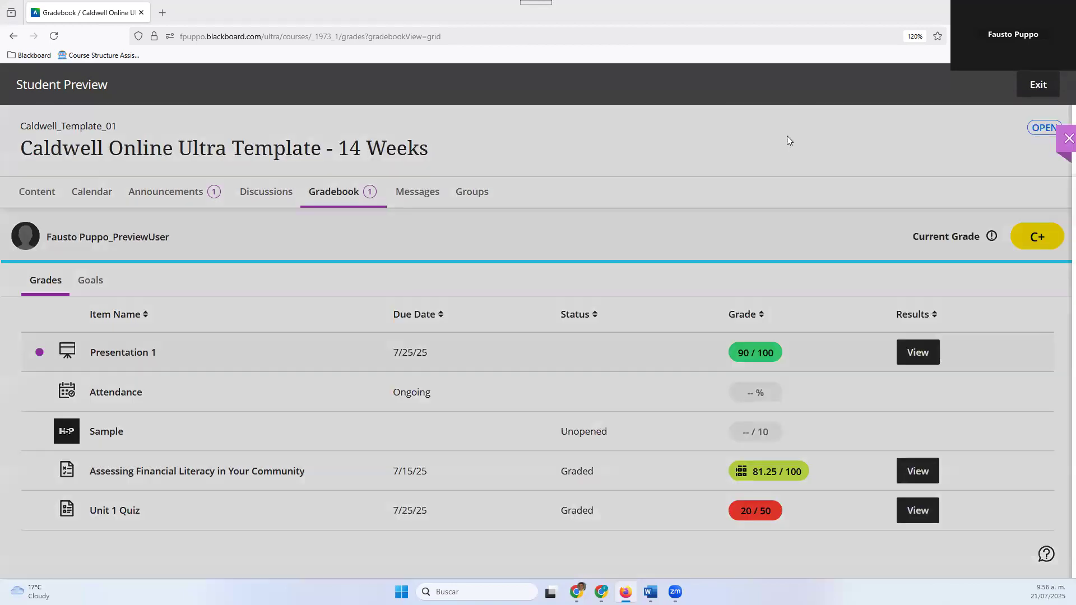